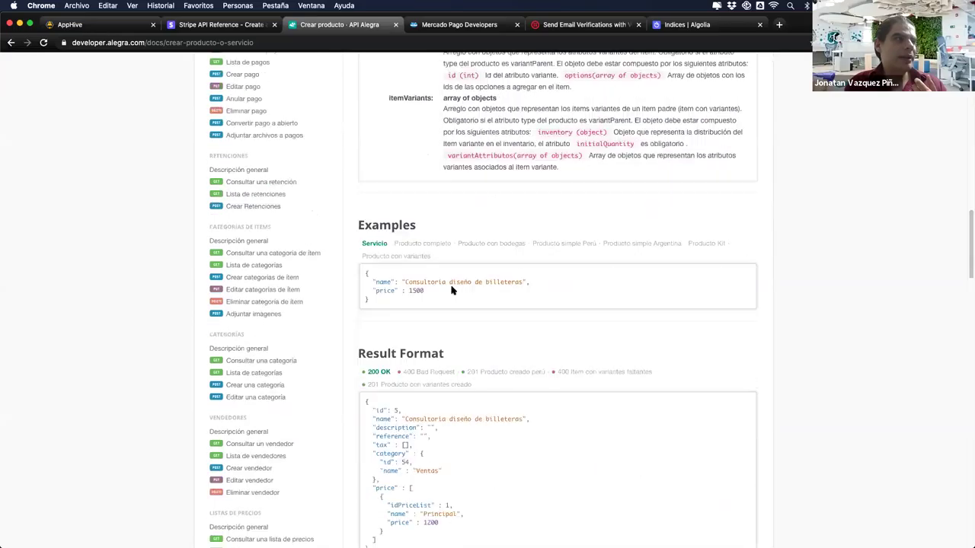
Examine the Servicio request example and the surrounding sections of Alegra's Crear producto reference.
scroll(452, 295, "up", 15)
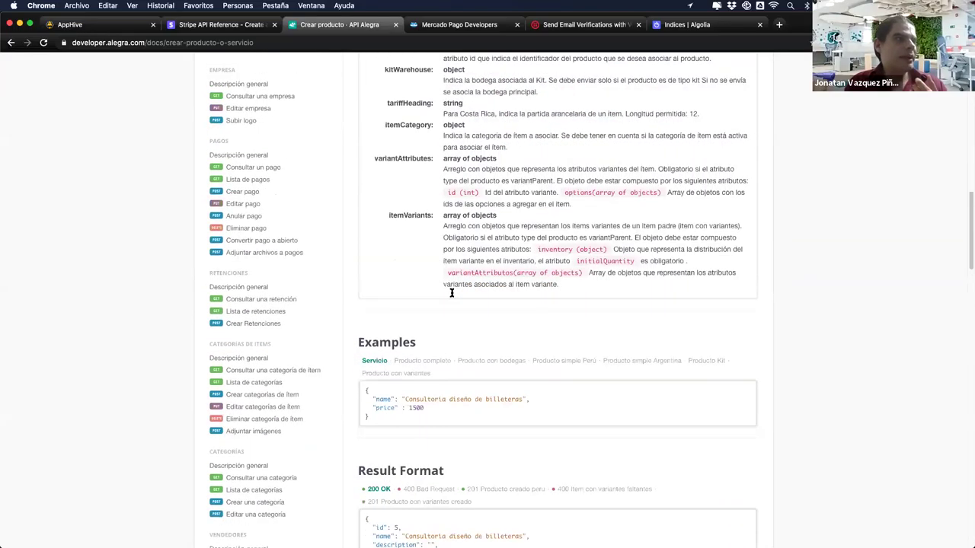
scroll(453, 312, "down", 4)
scroll(453, 313, "down", 15)
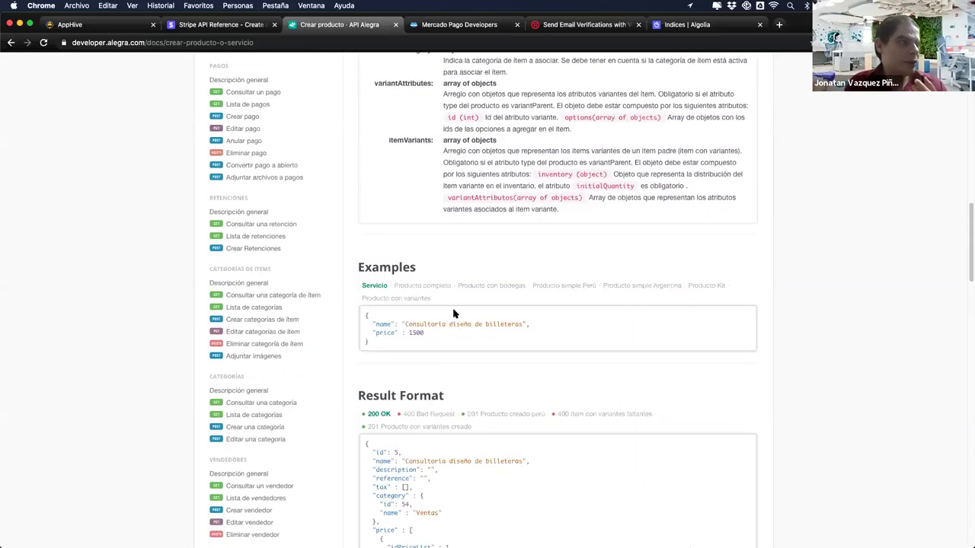
scroll(454, 367, "up", 10)
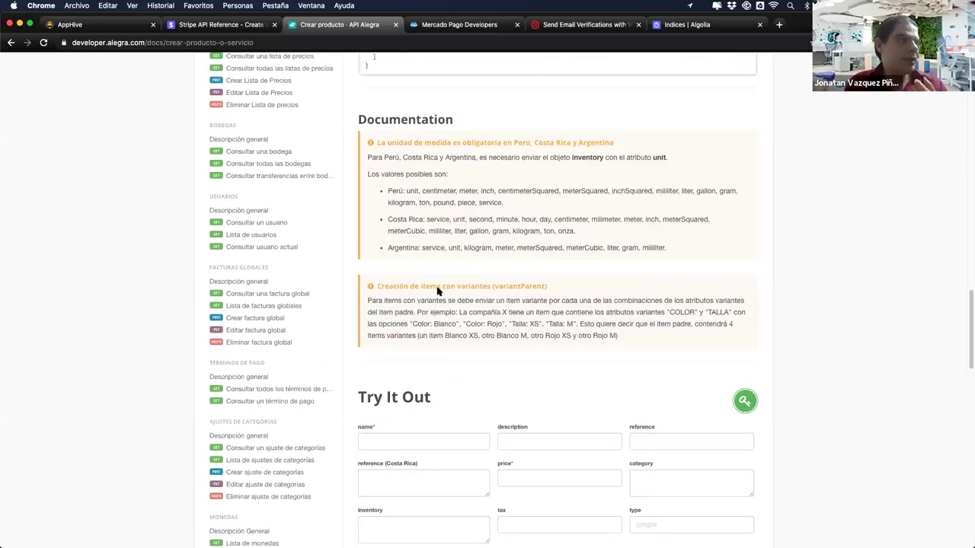
left_click(425, 267)
left_click(375, 266)
scroll(429, 279, "up", 1)
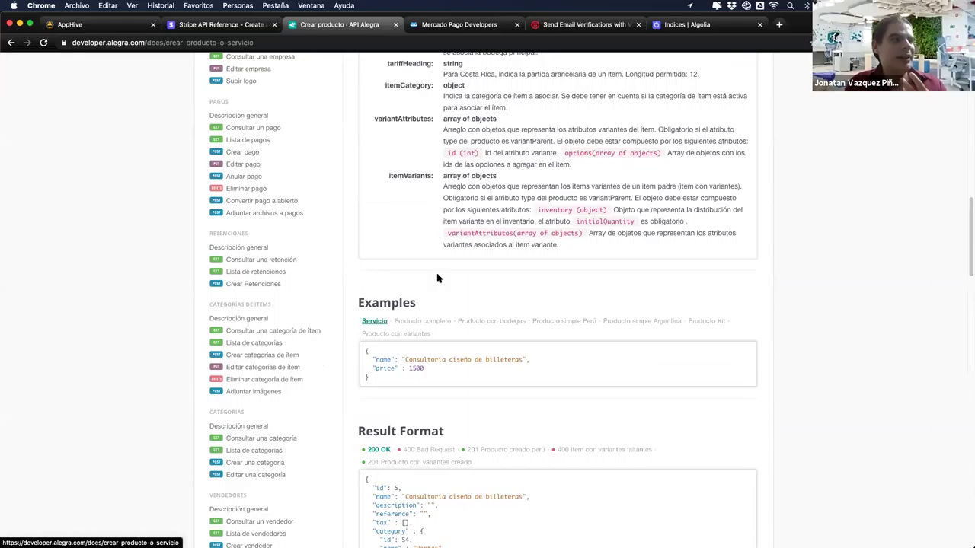
Read through the Body Params of the Crear producto request and compare them with the Servicio example.
scroll(434, 278, "up", 1)
scroll(438, 279, "up", 10)
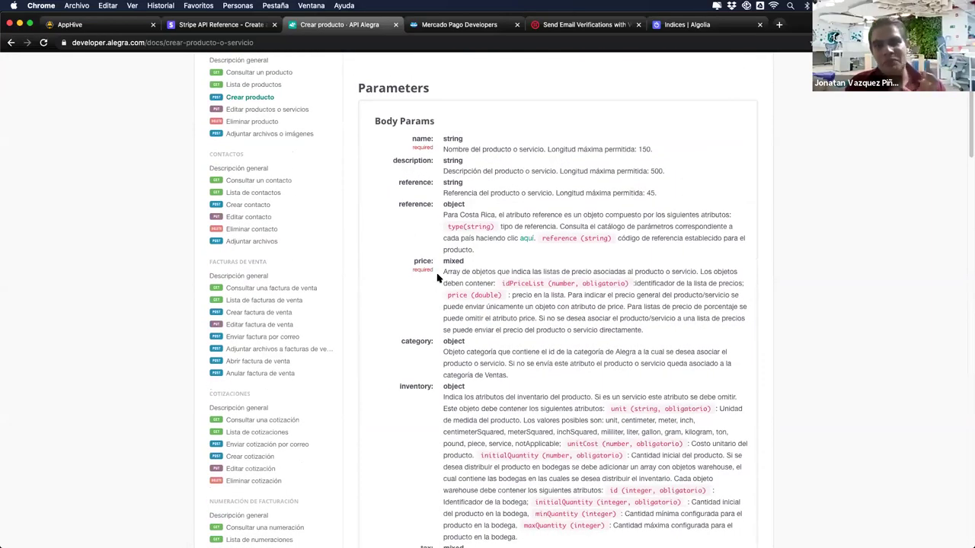
scroll(438, 278, "down", 2)
scroll(437, 279, "down", 1)
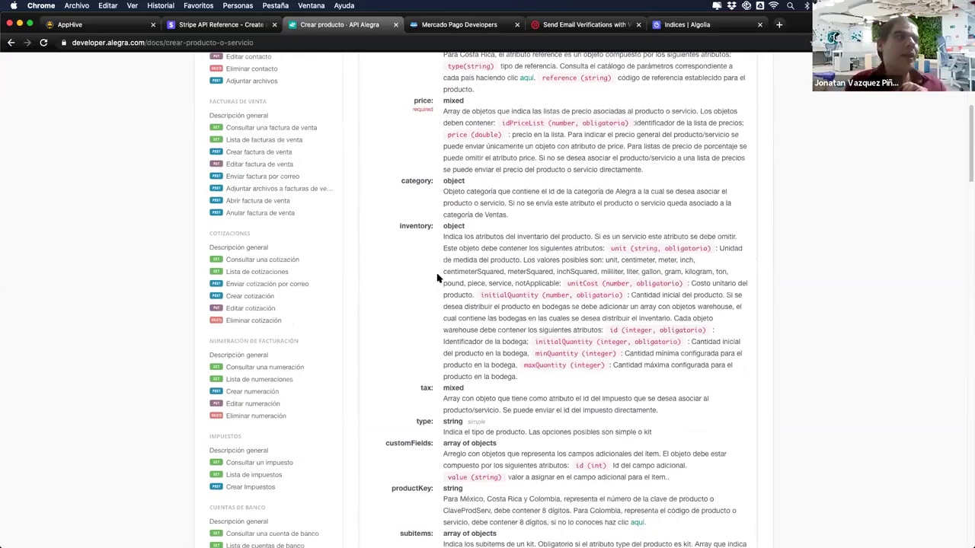
scroll(438, 278, "down", 2)
scroll(438, 279, "down", 8)
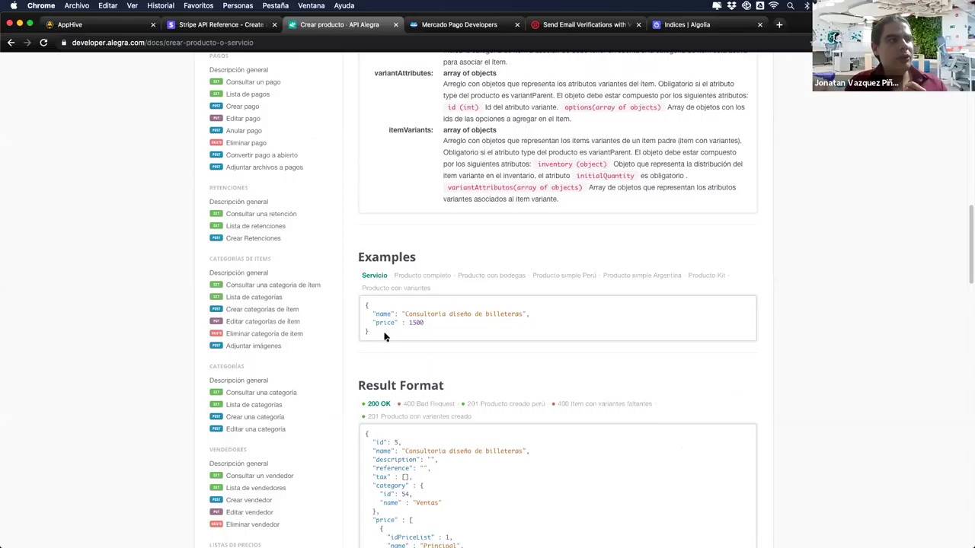
Highlight the name field in the Servicio example and the required price parameter in Body Params.
triple_click(381, 318)
double_click(381, 314)
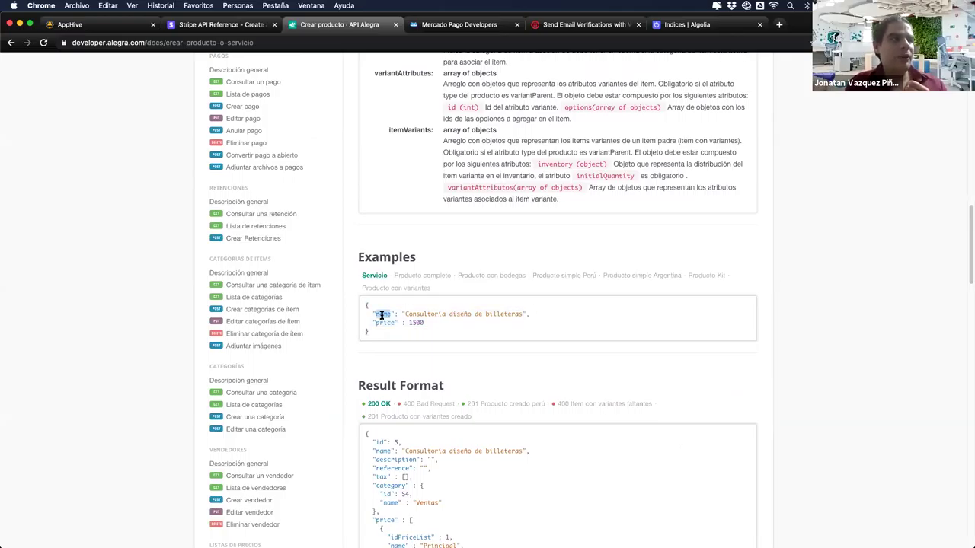
scroll(396, 365, "up", 20)
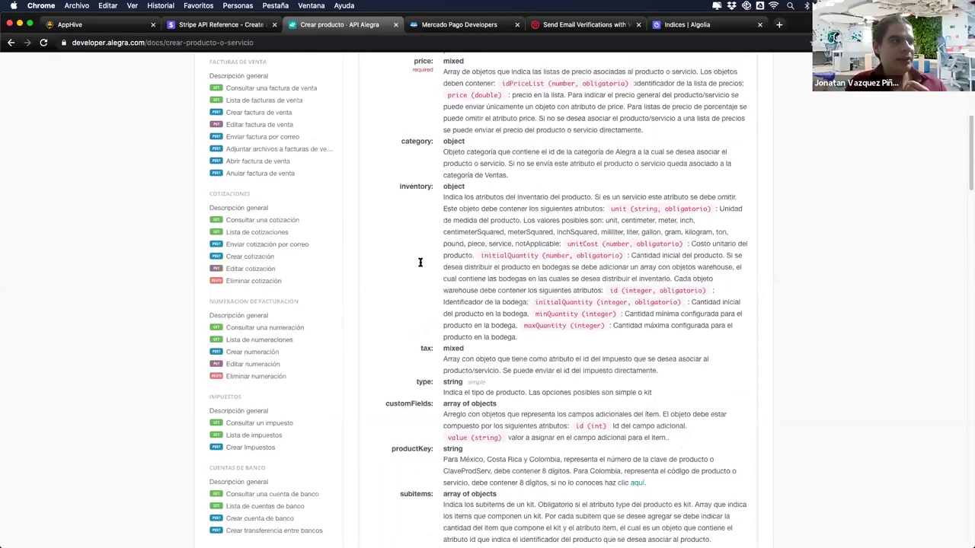
double_click(422, 384)
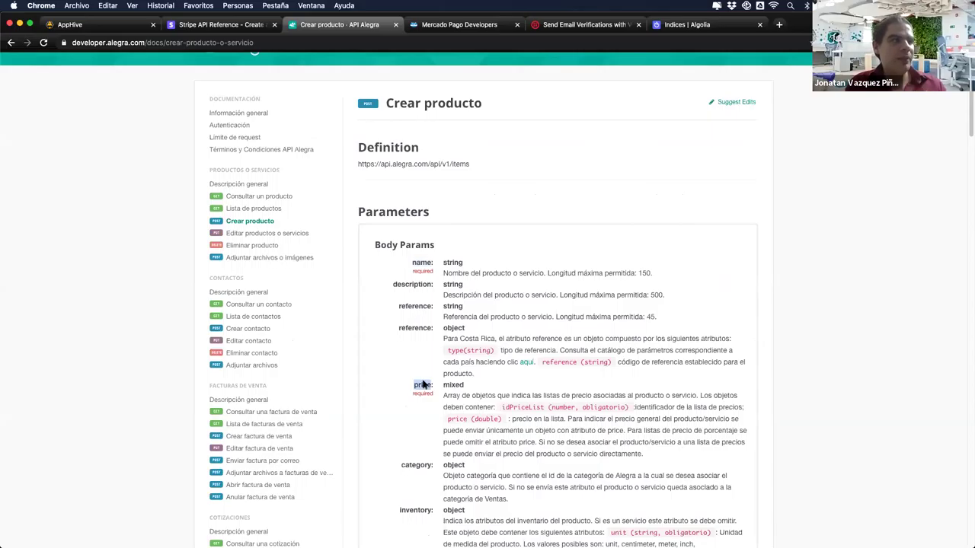
Select the complete JSON body of the Servicio example under Examples.
scroll(422, 381, "down", 1)
scroll(383, 246, "down", 20)
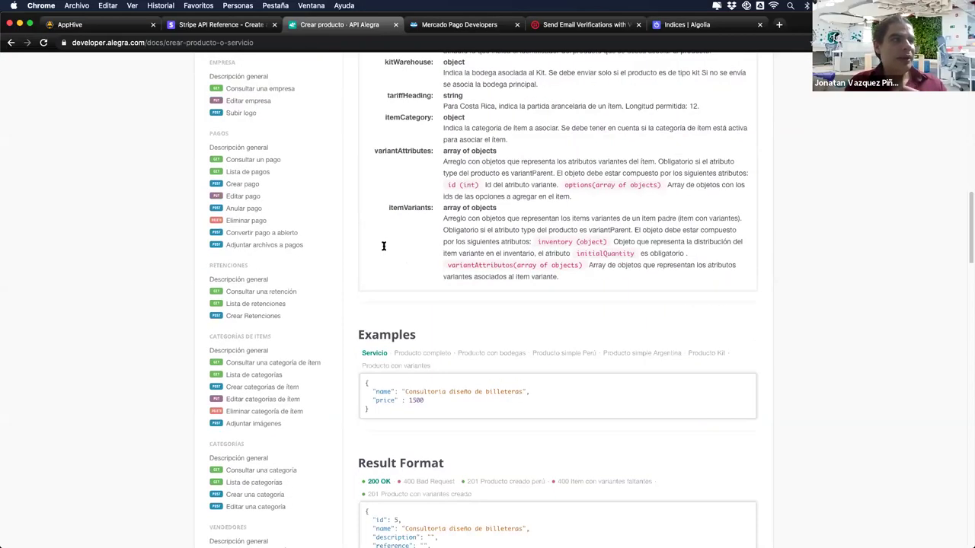
double_click(383, 246)
left_click(383, 255)
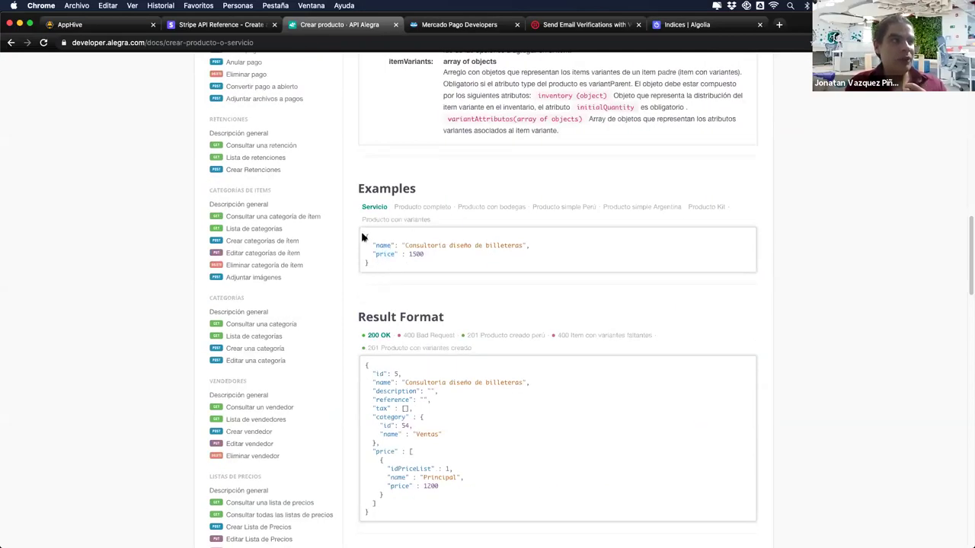
triple_click(364, 238)
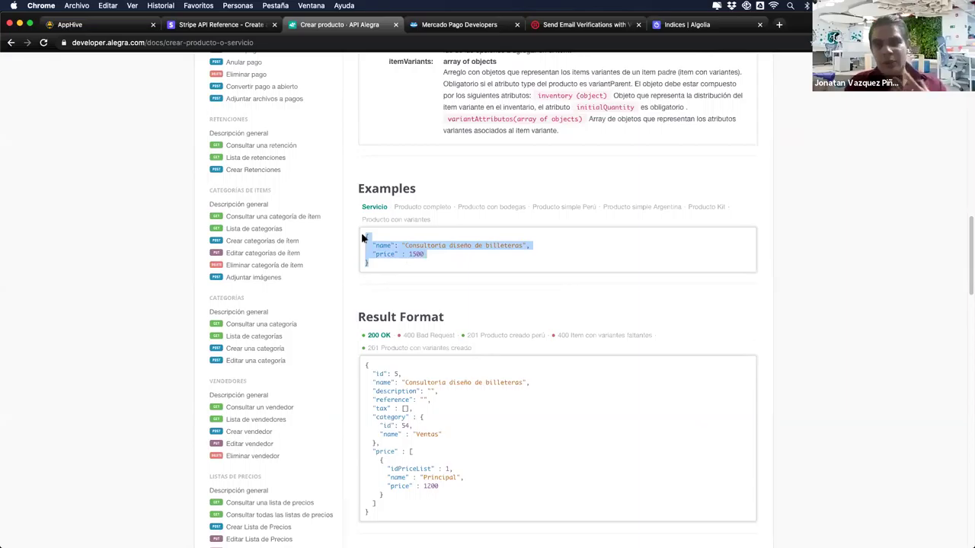
Review the Crear producto page from its definition down and select the 200 OK response JSON under Result Format.
scroll(364, 239, "up", 1)
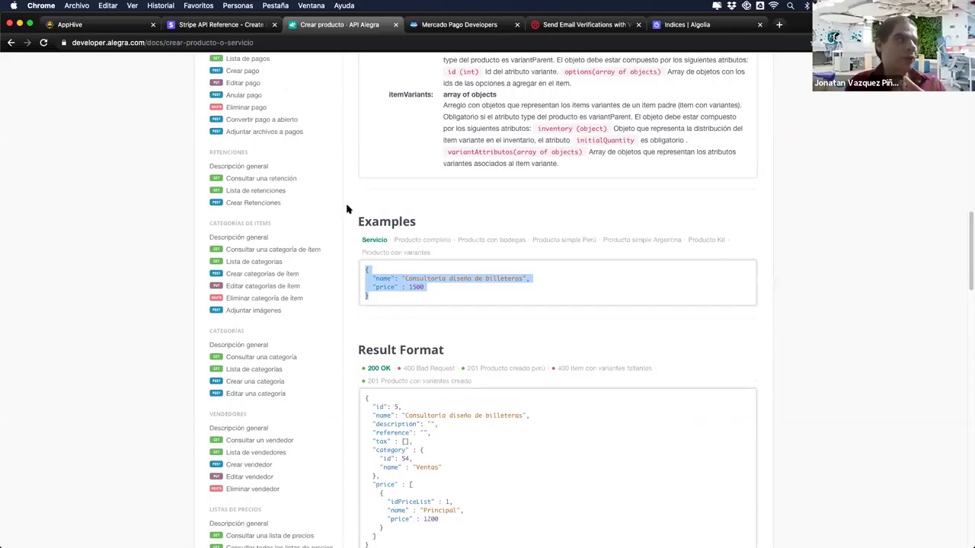
scroll(348, 210, "up", 8)
scroll(346, 209, "up", 6)
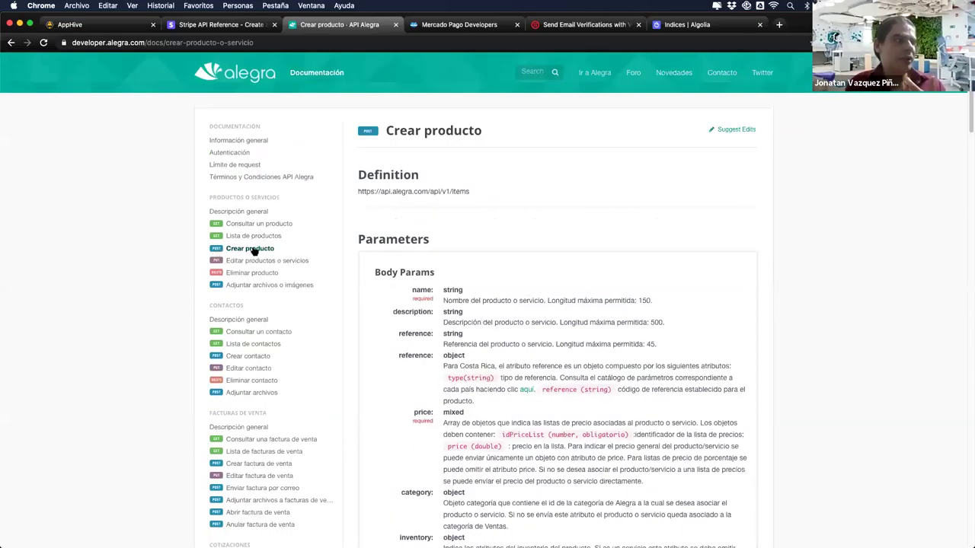
scroll(410, 274, "down", 10)
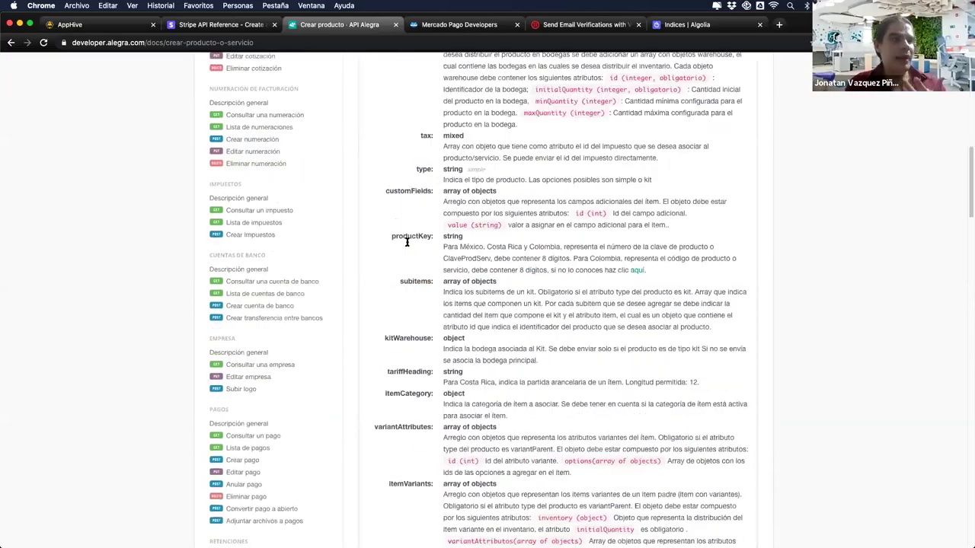
left_click_drag(412, 424, 384, 286)
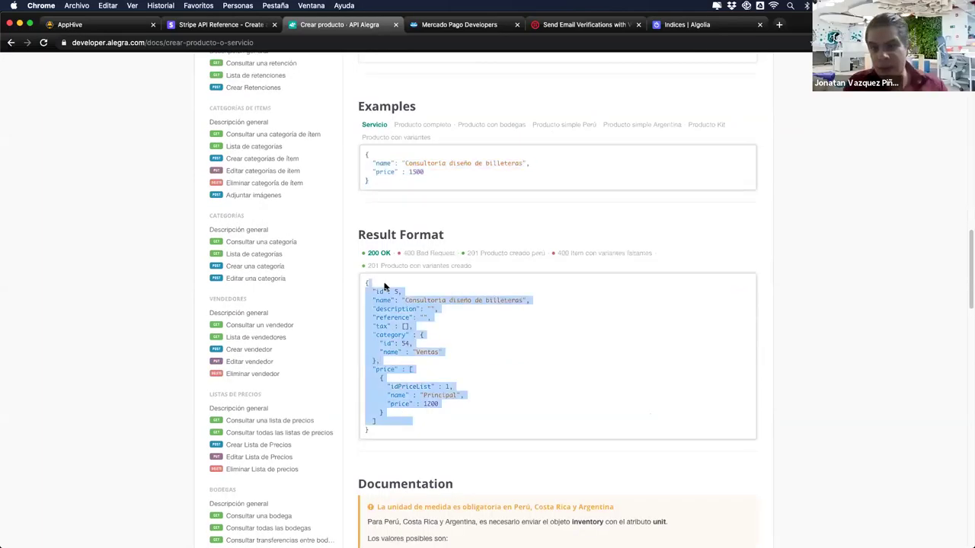
Switch to the Mercado Pago reference, open Guardar una tarjeta and highlight the customer_id placeholder in the base URI.
left_click(457, 25)
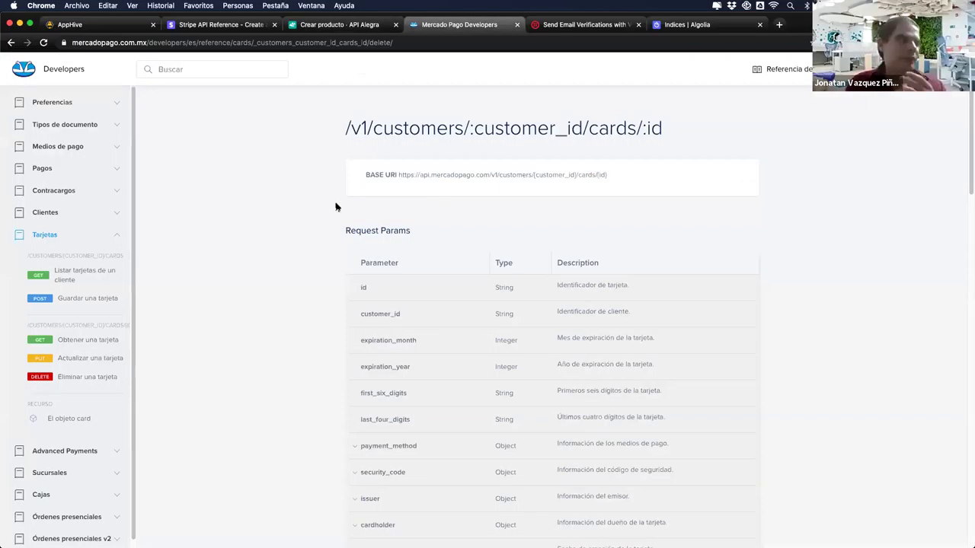
left_click(94, 304)
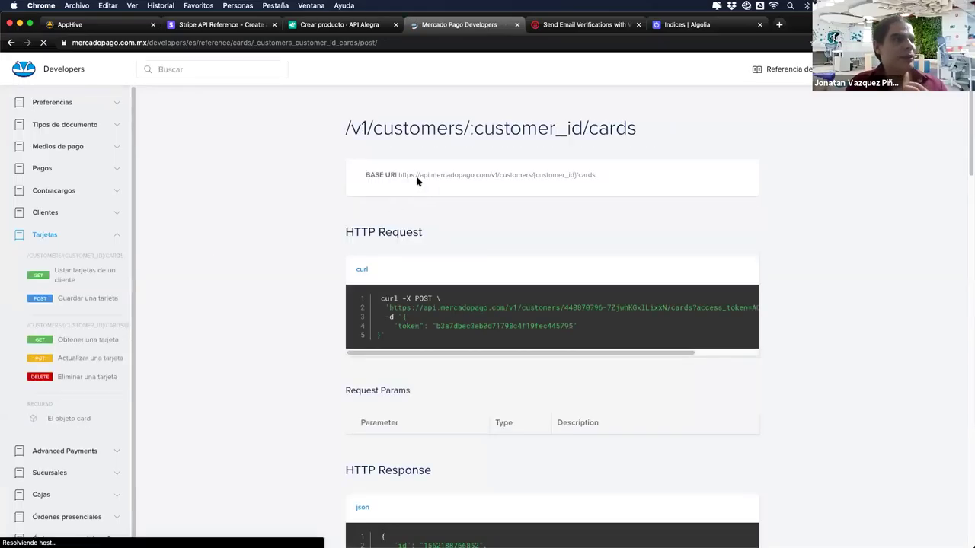
left_click_drag(398, 175, 533, 174)
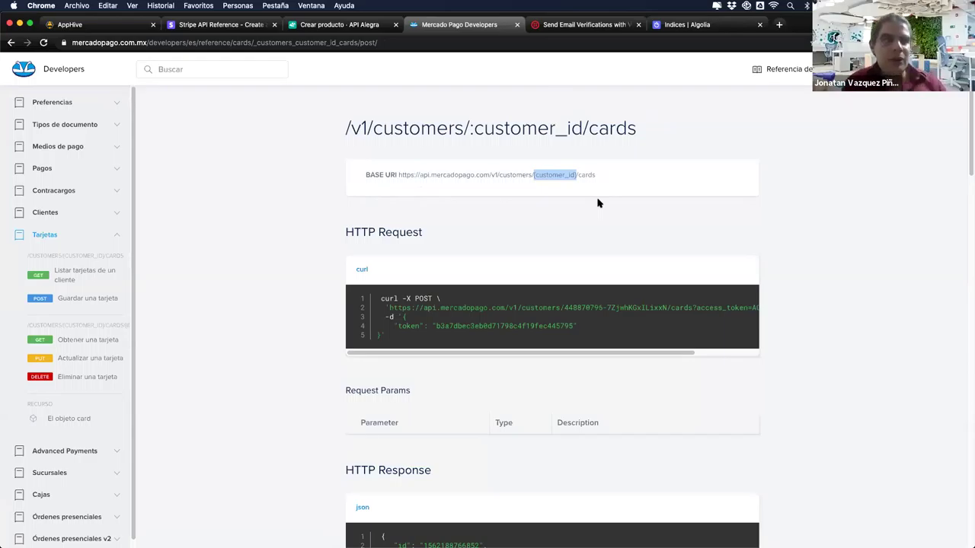
Highlight the customer identifier and the access_token parameter in the URL of the curl request.
double_click(536, 308)
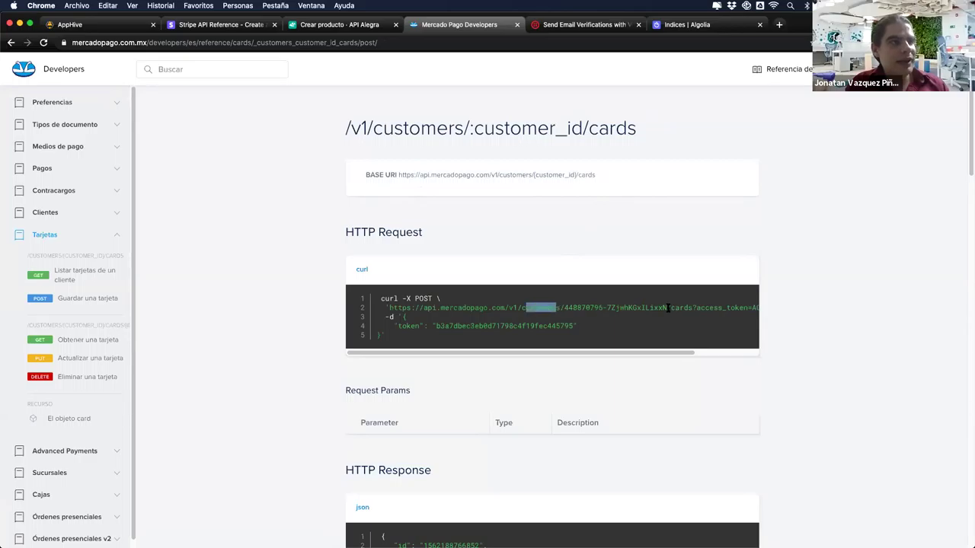
left_click(571, 307)
left_click_drag(667, 308, 564, 308)
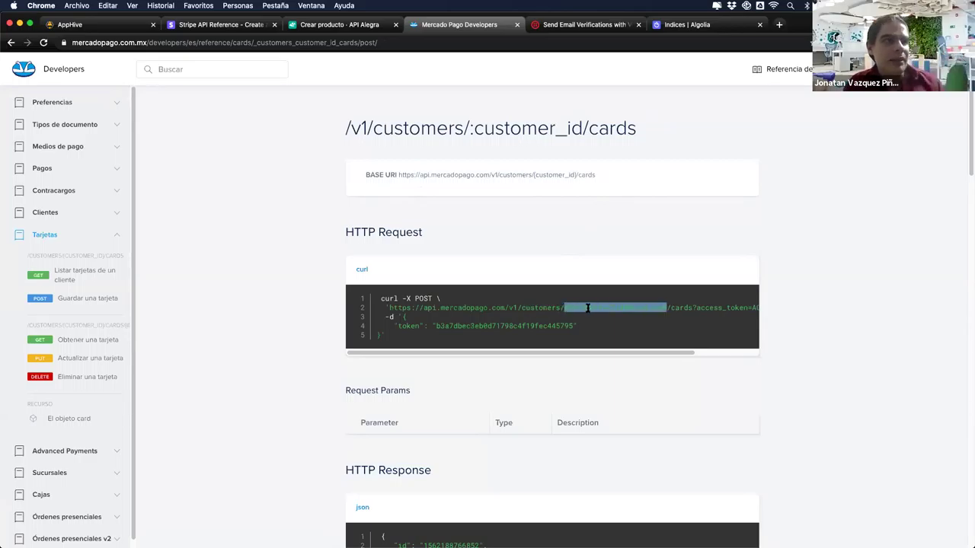
scroll(633, 342, "right", 5)
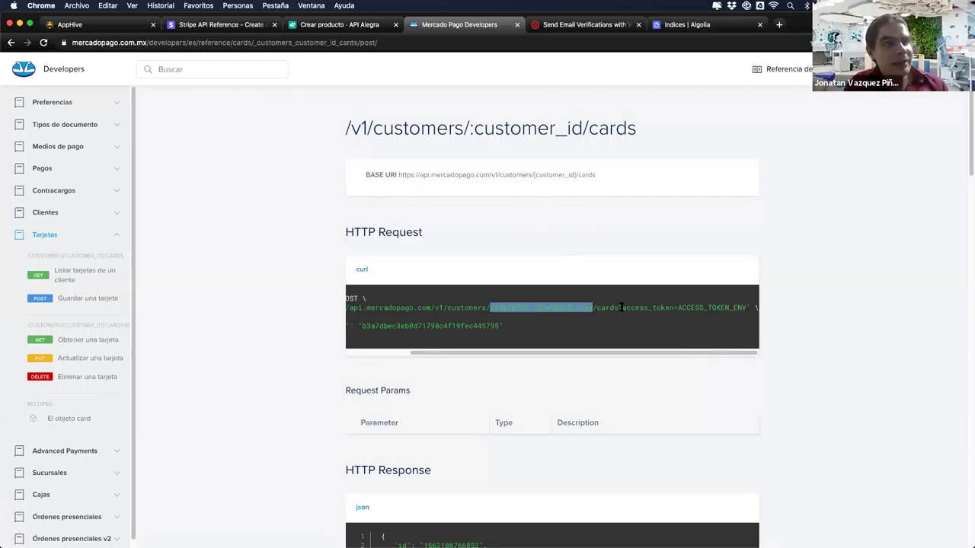
left_click_drag(623, 308, 674, 307)
scroll(654, 316, "left", 3)
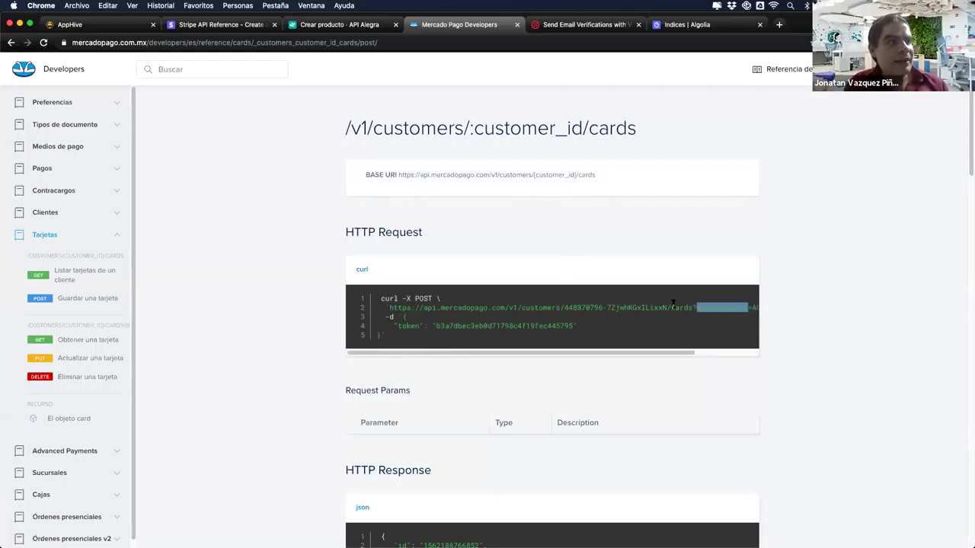
Switch back to Alegra's Crear producto page and look over its body parameters.
left_click(351, 25)
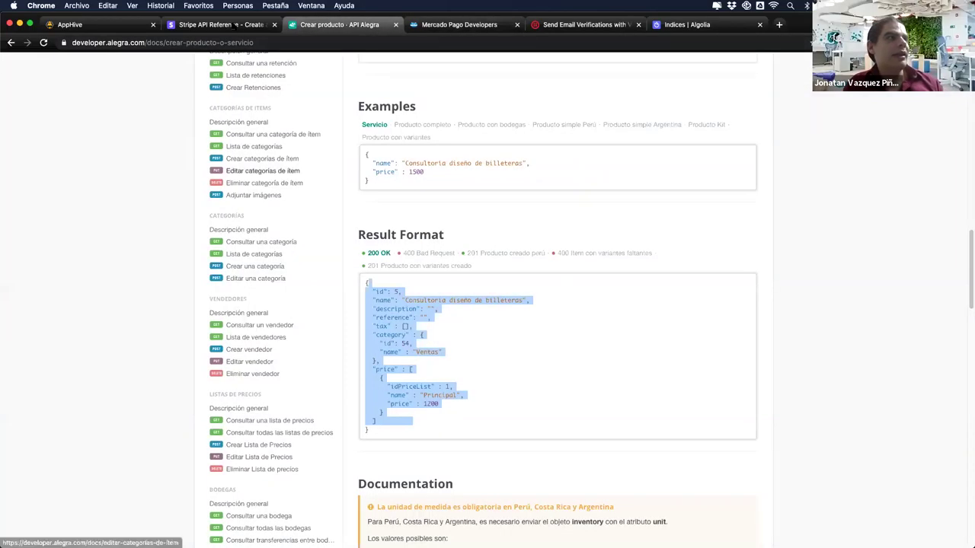
scroll(267, 171, "up", 3)
scroll(347, 89, "up", 4)
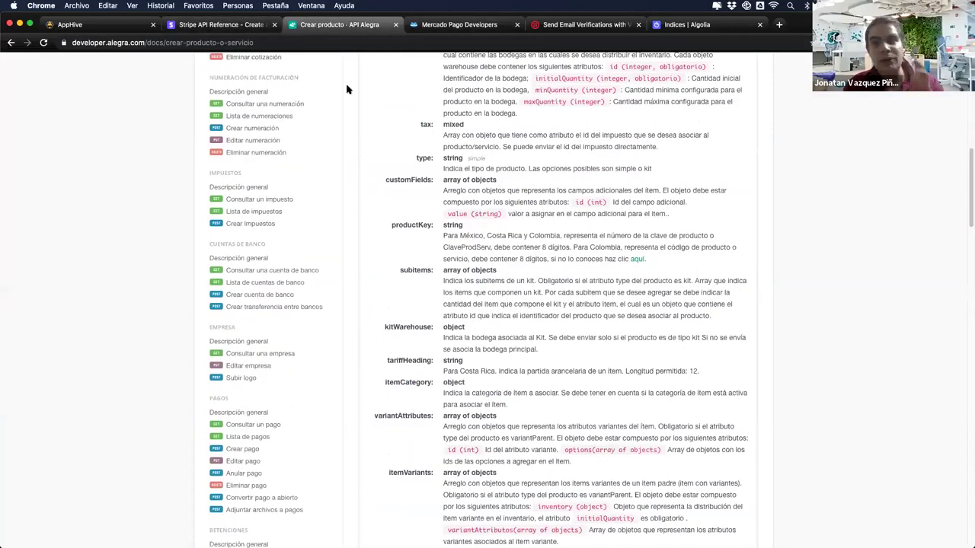
Switch to Mercado Pago's Guardar una tarjeta reference and point out the access_token query parameter in the curl request.
left_click(478, 25)
scroll(619, 307, "right", 3)
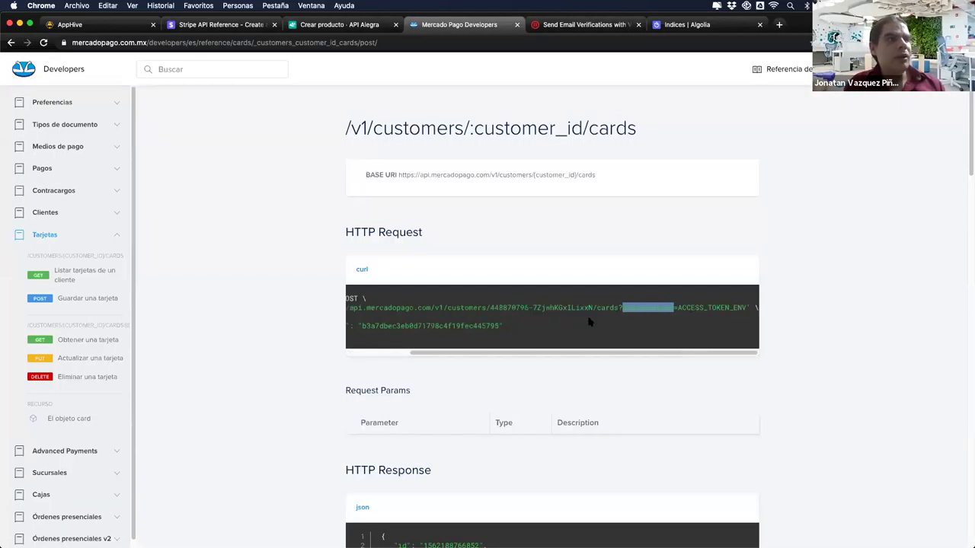
left_click(623, 308)
left_click_drag(622, 309, 672, 308)
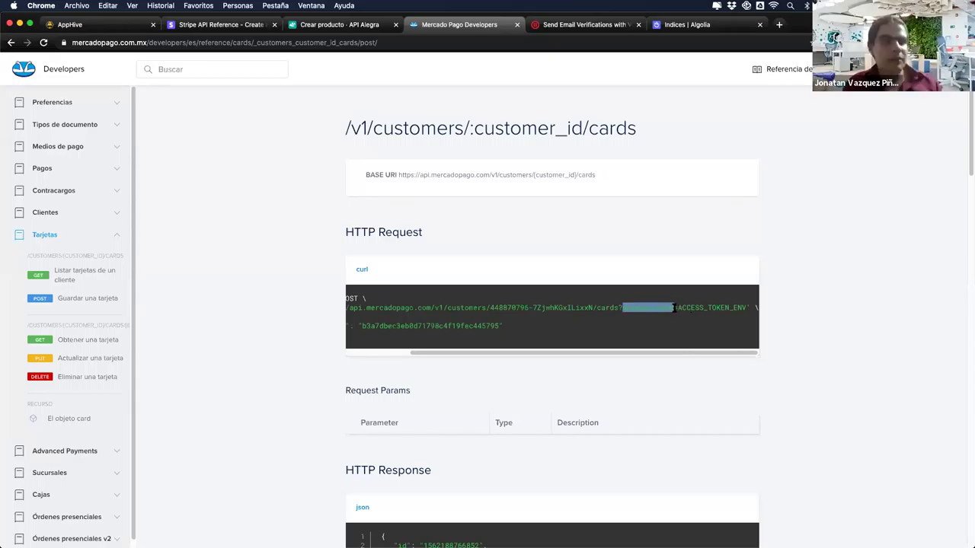
left_click(673, 307)
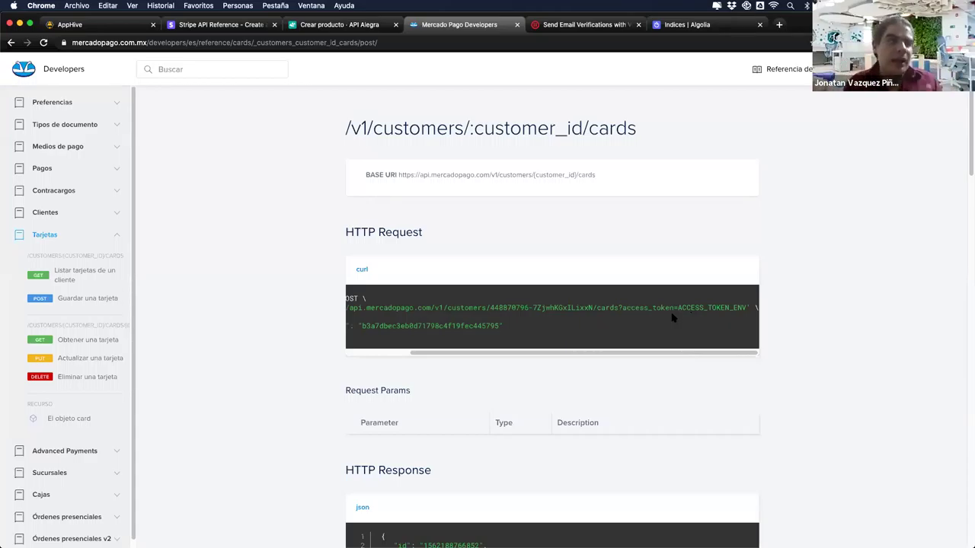
mouse_move(686, 307)
left_mouse_down()
mouse_move(618, 308)
mouse_move(667, 308)
left_mouse_up()
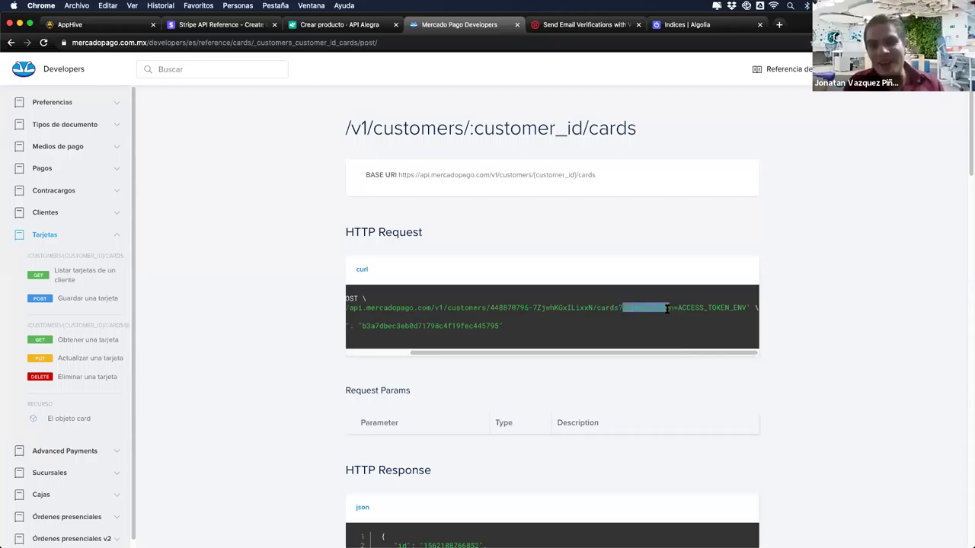
left_click_drag(667, 308, 622, 308)
left_click(674, 309)
scroll(617, 324, "left", 5)
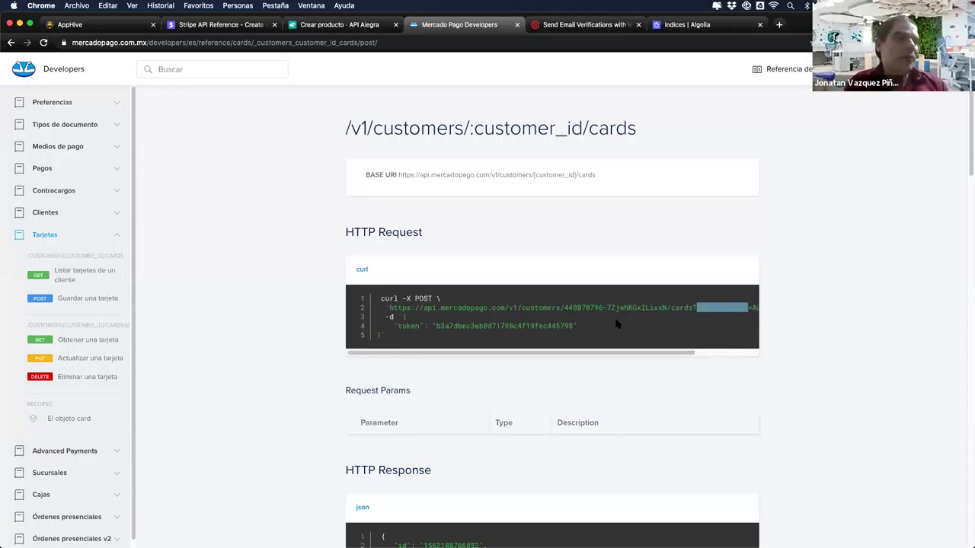
Highlight the POST method and the endpoint URL in the curl request for saving a card.
left_click_drag(611, 317, 629, 308)
double_click(423, 298)
left_click_drag(391, 308, 579, 308)
left_click(605, 308)
scroll(605, 307, "right", 2)
scroll(606, 307, "left", 2)
Examine the JSON sample under HTTP Response for the saved card.
scroll(615, 391, "down", 1)
scroll(615, 390, "down", 10)
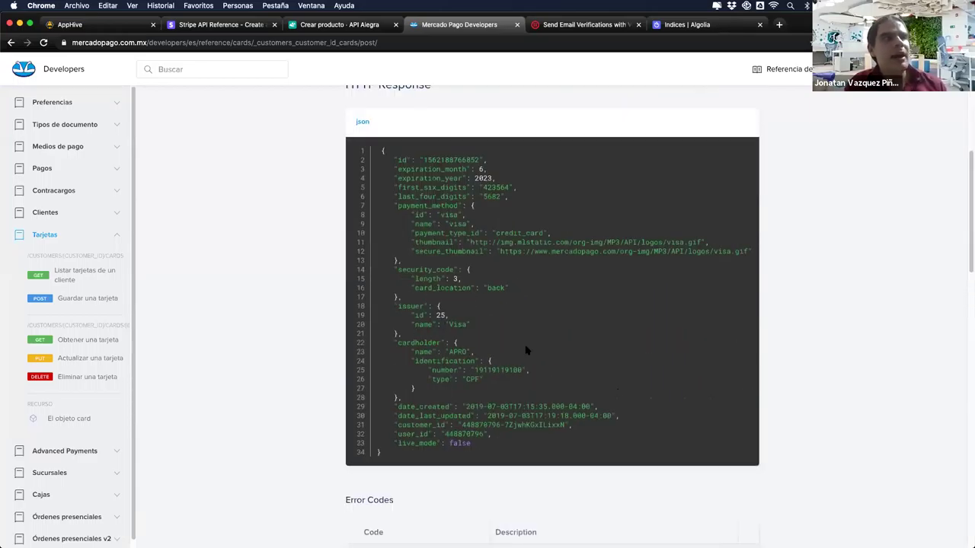
scroll(526, 352, "up", 1)
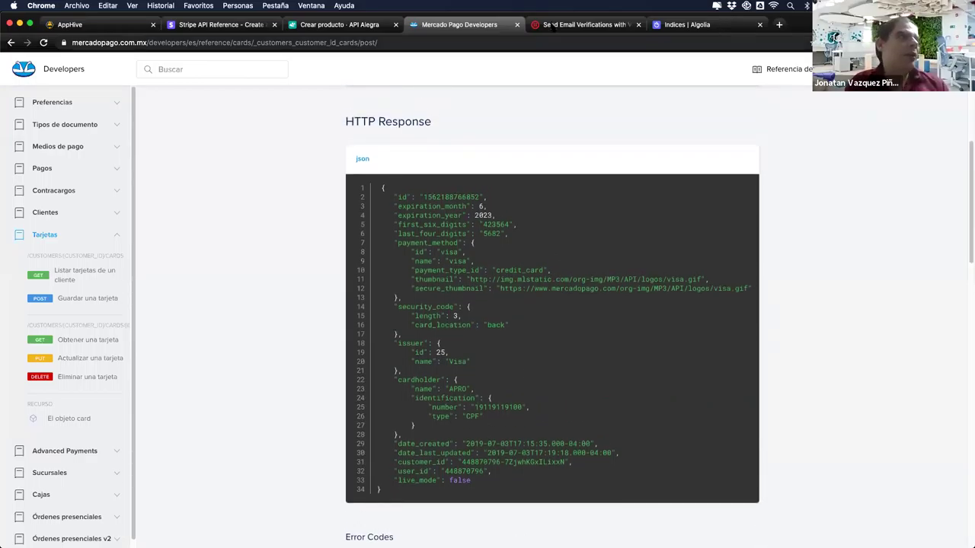
left_click(551, 25)
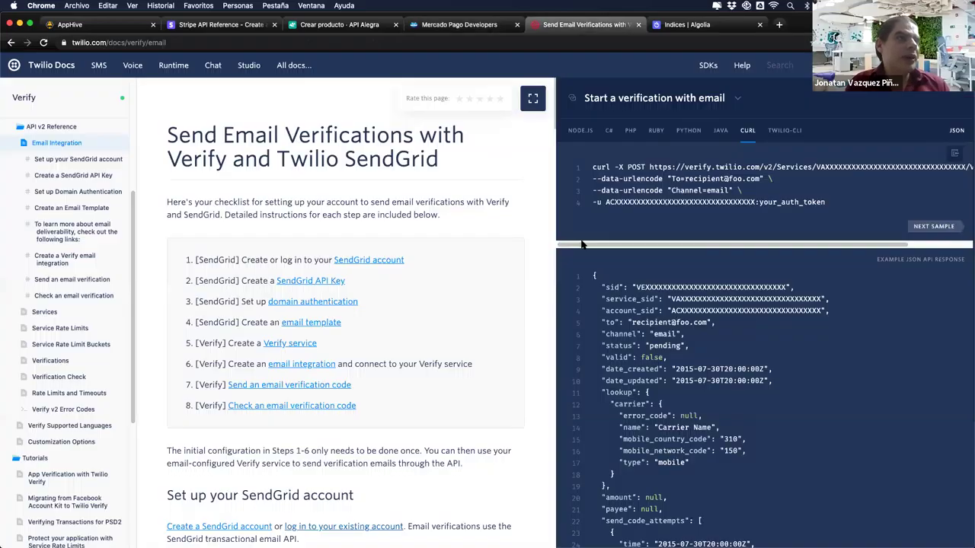
left_click(631, 132)
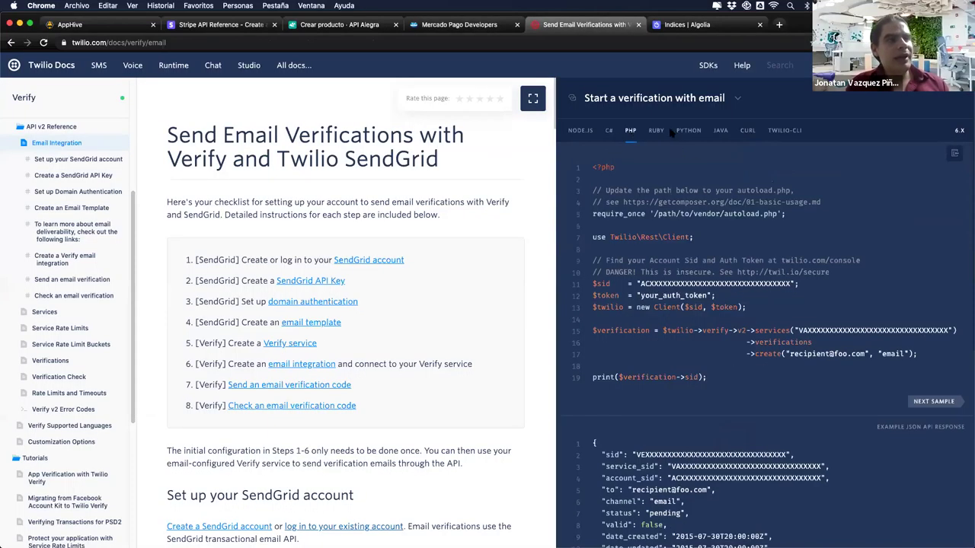
Compare the Start a verification with email sample across the Ruby, Python, curl and PHP versions.
left_click(657, 132)
left_click(687, 133)
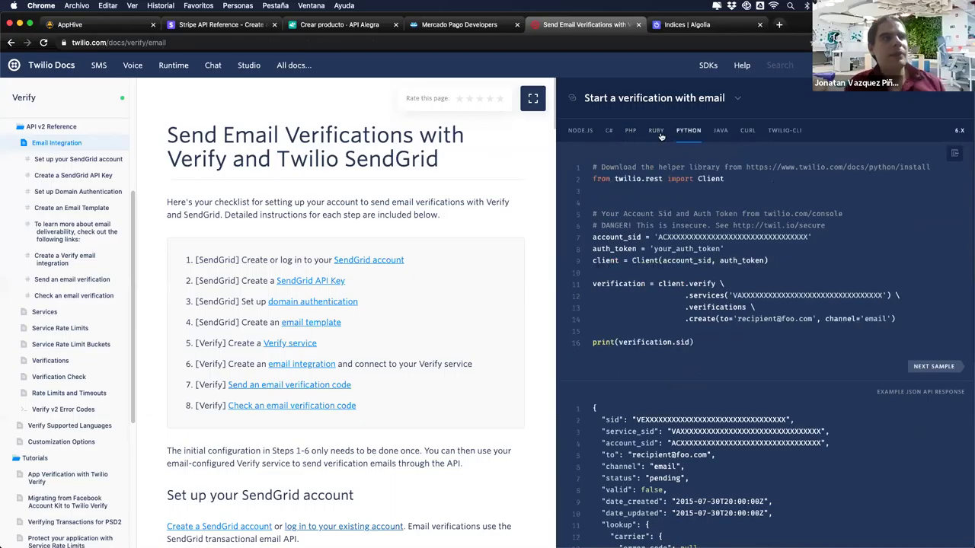
left_click(747, 132)
left_click(687, 133)
left_click(656, 132)
left_click(631, 132)
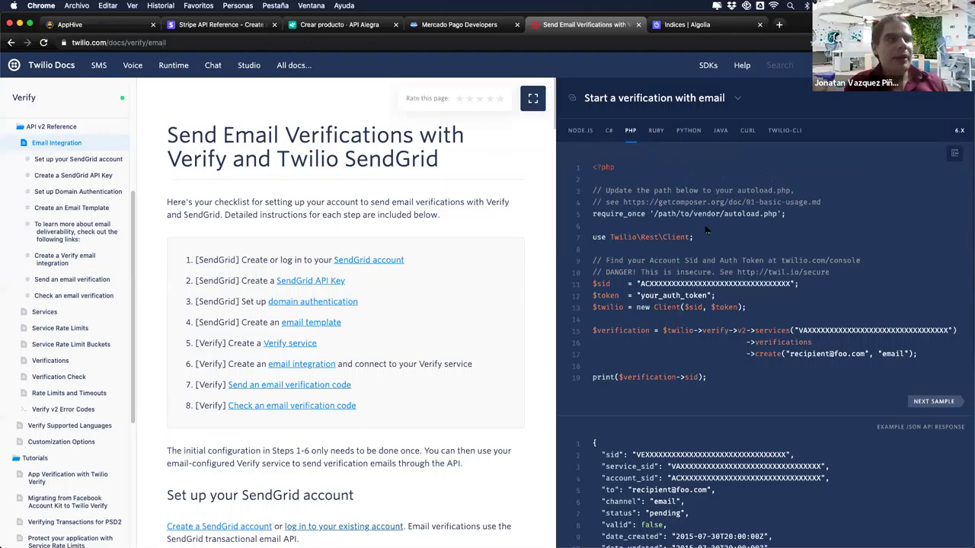
Compare the endpoint URL in the curl sample with the account SID and client initialization in the PHP sample, highlighting each.
left_click(748, 131)
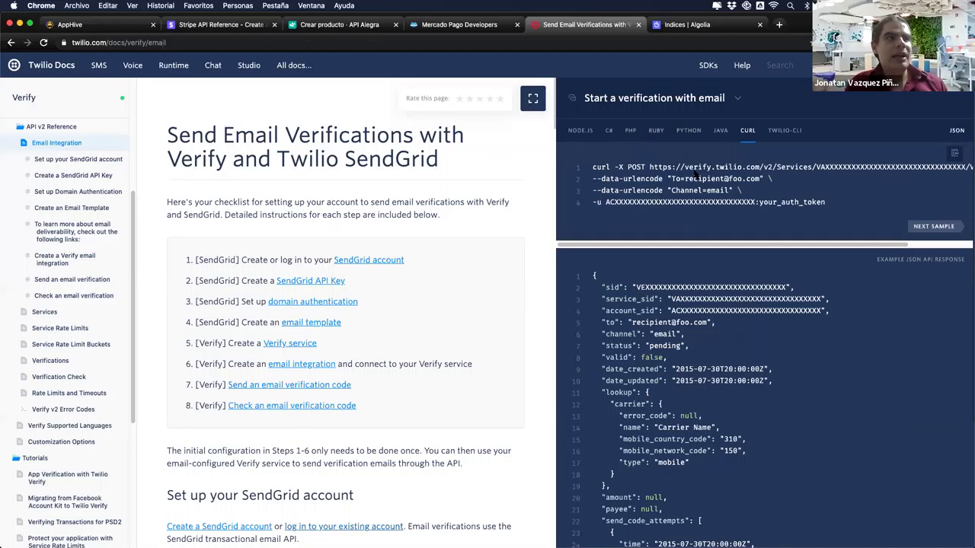
left_click_drag(651, 167, 798, 167)
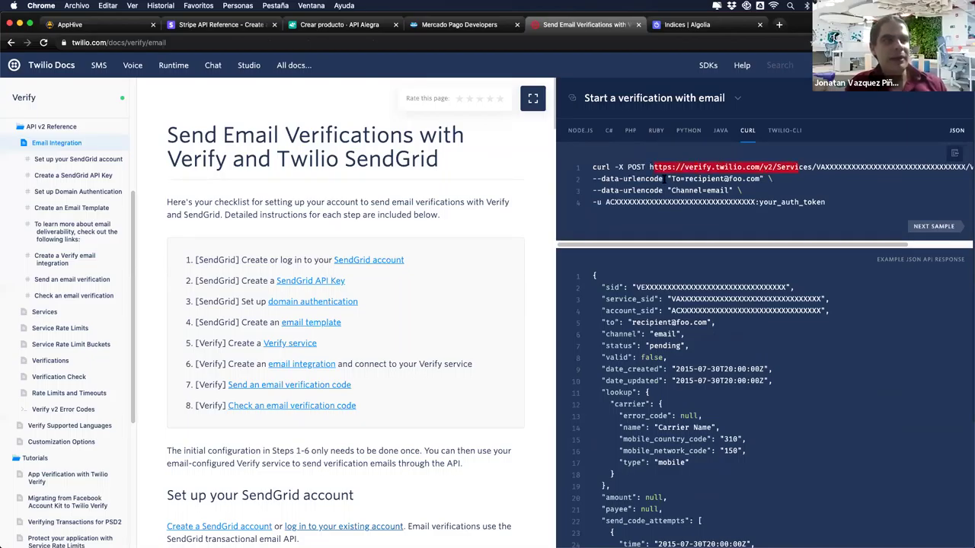
left_click(631, 132)
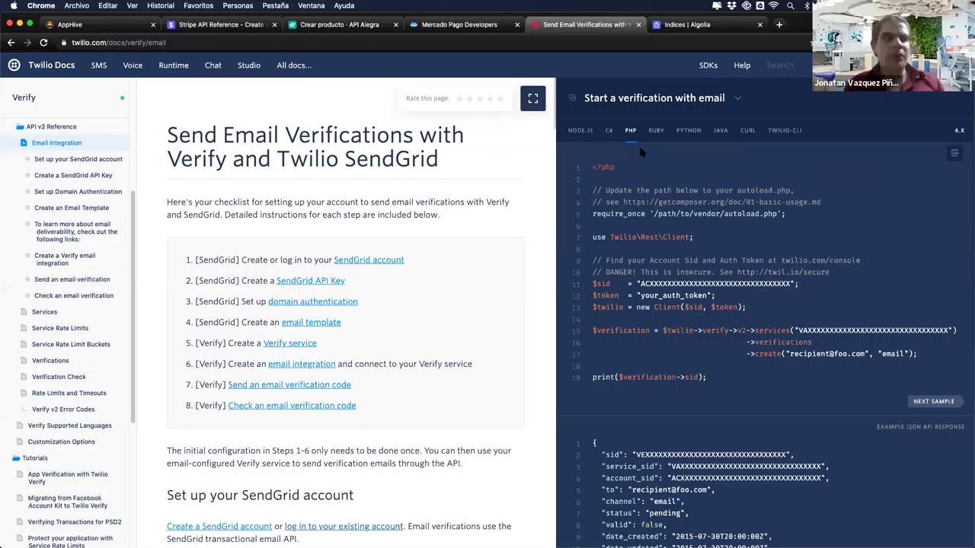
left_click_drag(641, 283, 676, 283)
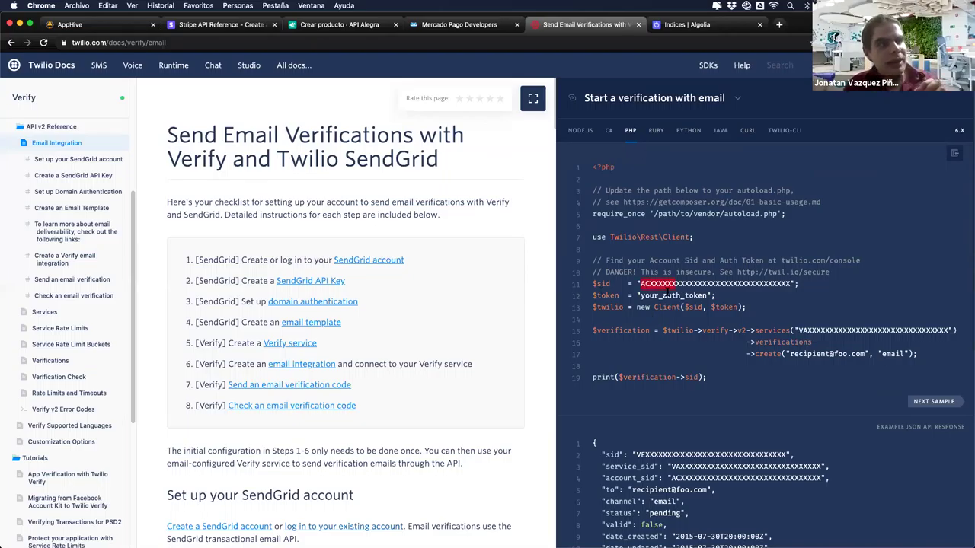
left_click_drag(601, 306, 660, 330)
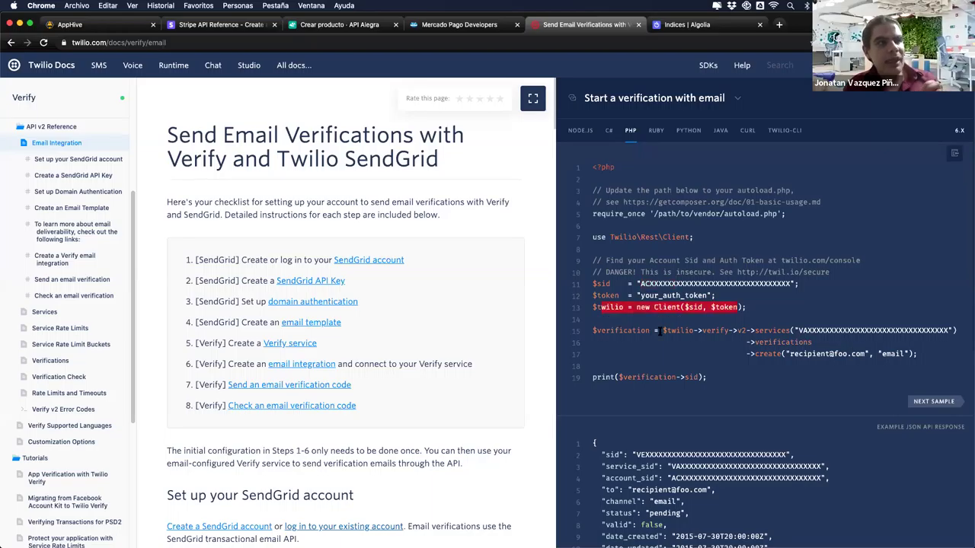
Revisit the curl and PHP samples and highlight the Client import and the credential and client lines in the Python sample.
left_click(748, 133)
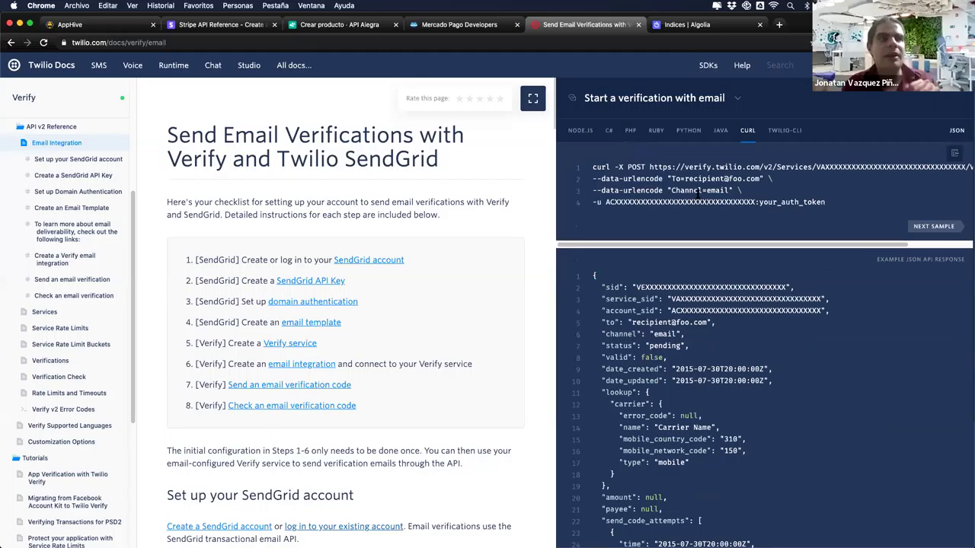
left_click(630, 130)
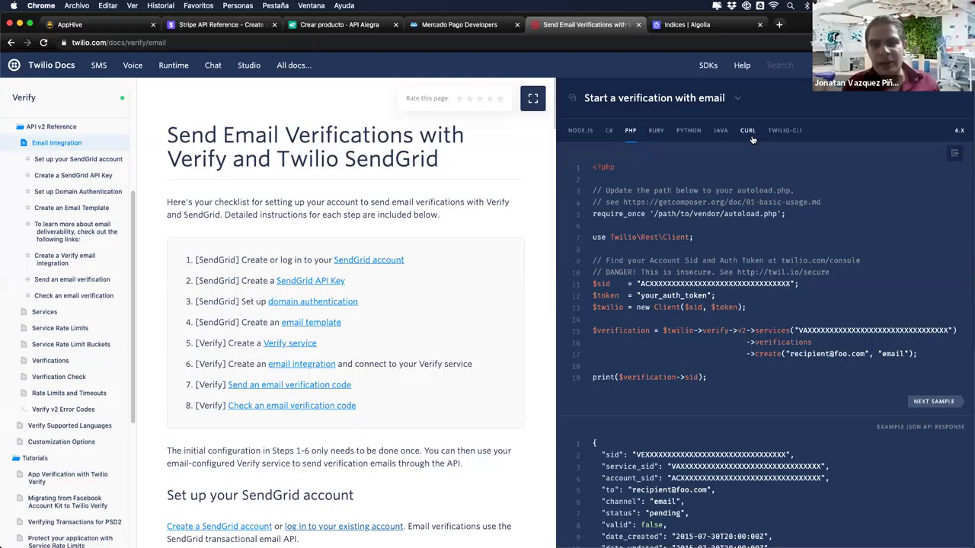
left_click(656, 131)
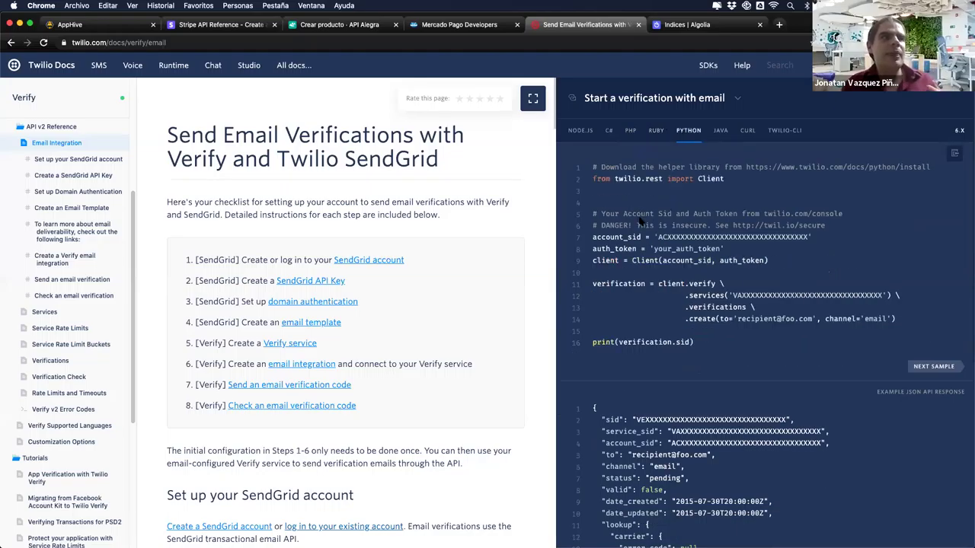
triple_click(593, 180)
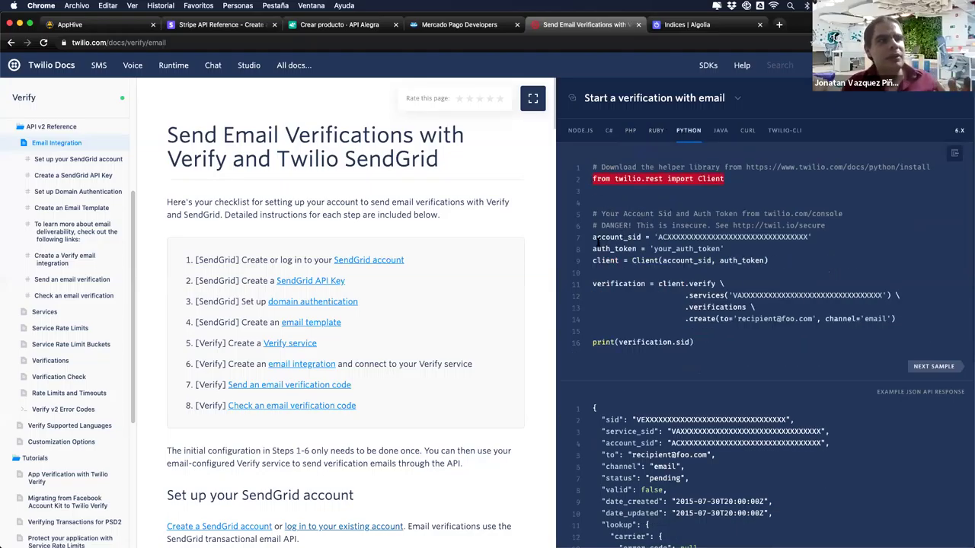
left_click_drag(594, 238, 769, 271)
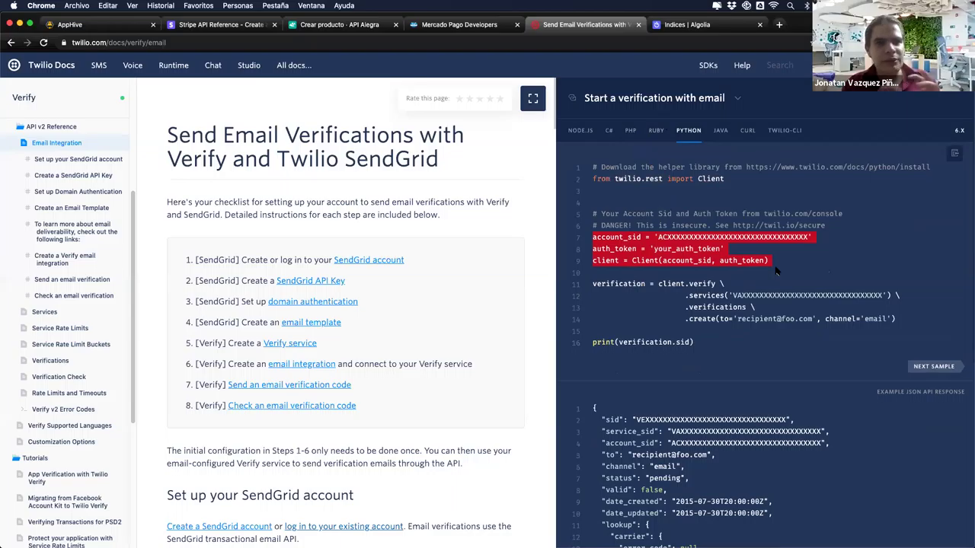
Show the curl sample and highlight its POST method, the https scheme and the service ID in the URL.
left_click(747, 131)
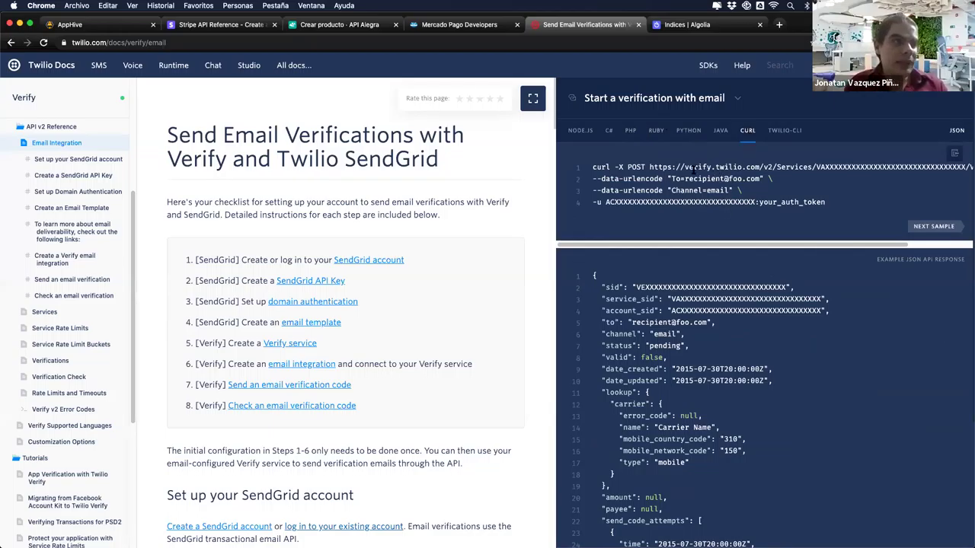
double_click(636, 166)
double_click(660, 166)
left_click_drag(810, 166, 877, 166)
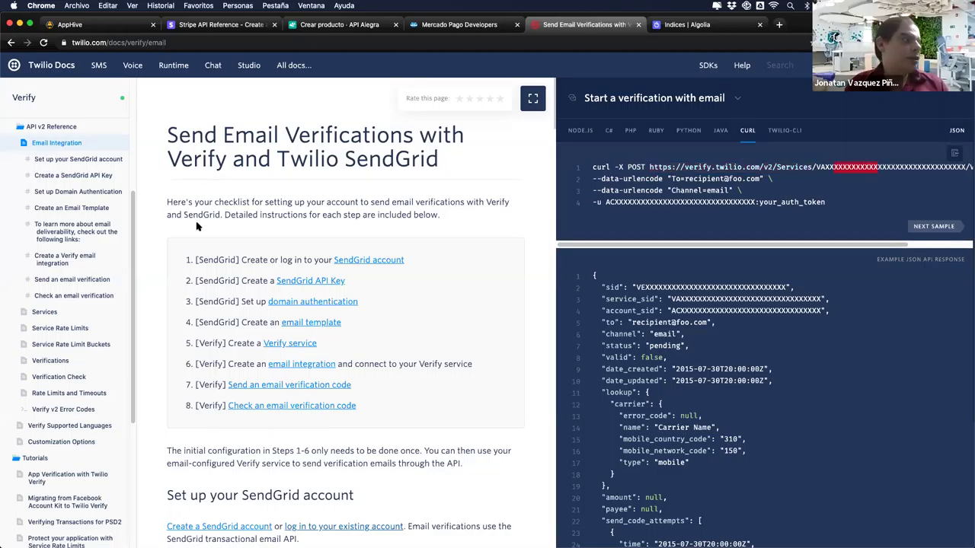
scroll(86, 221, "up", 5)
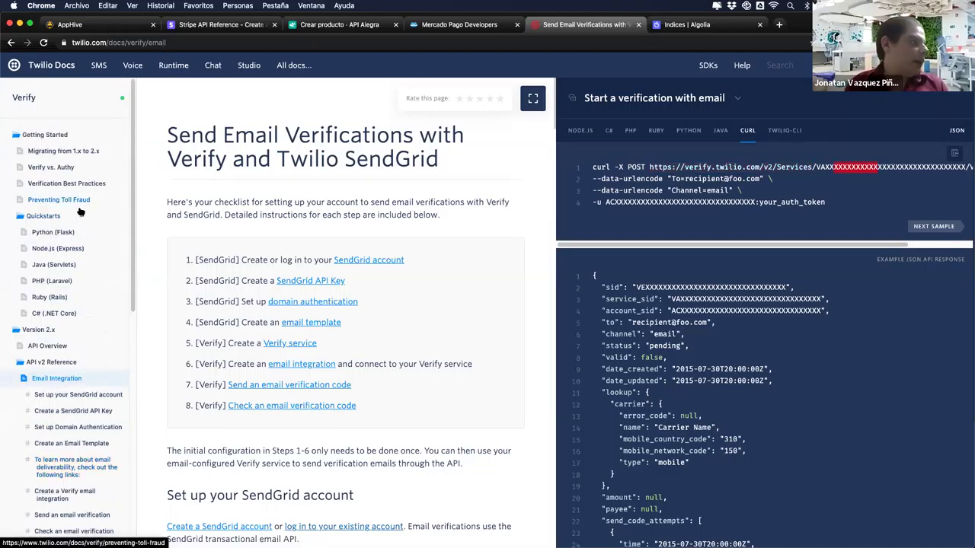
left_click(59, 347)
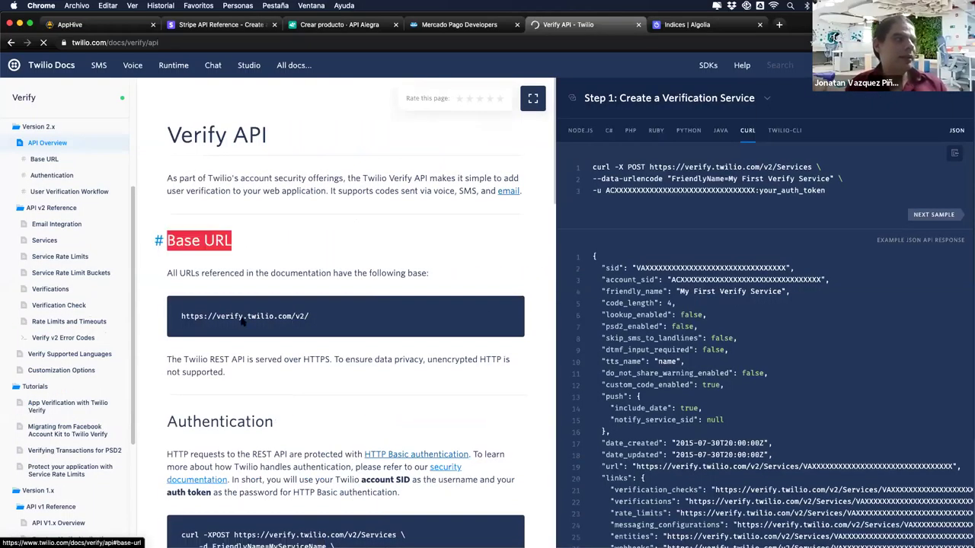
triple_click(181, 316)
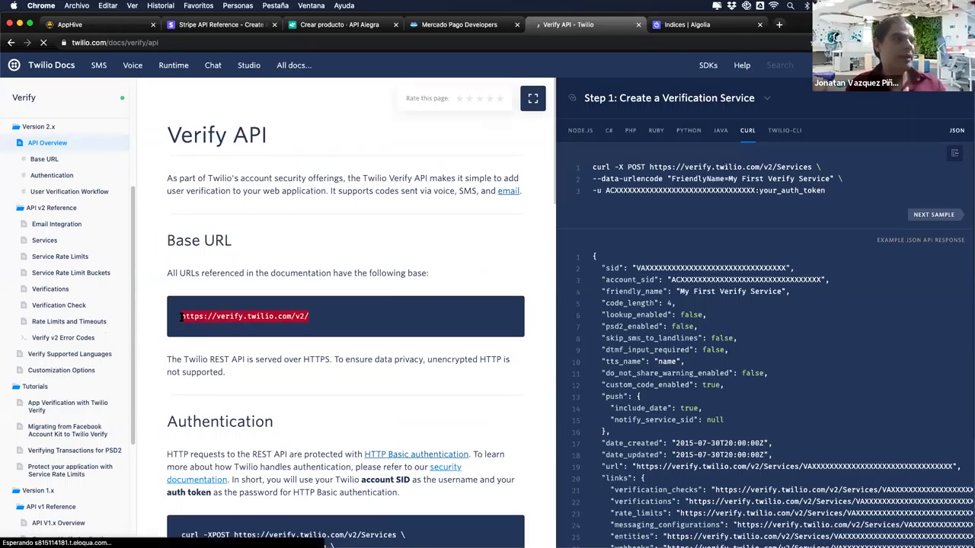
Highlight the account SID and auth token placeholders in the curl example under Authentication.
scroll(189, 267, "down", 3)
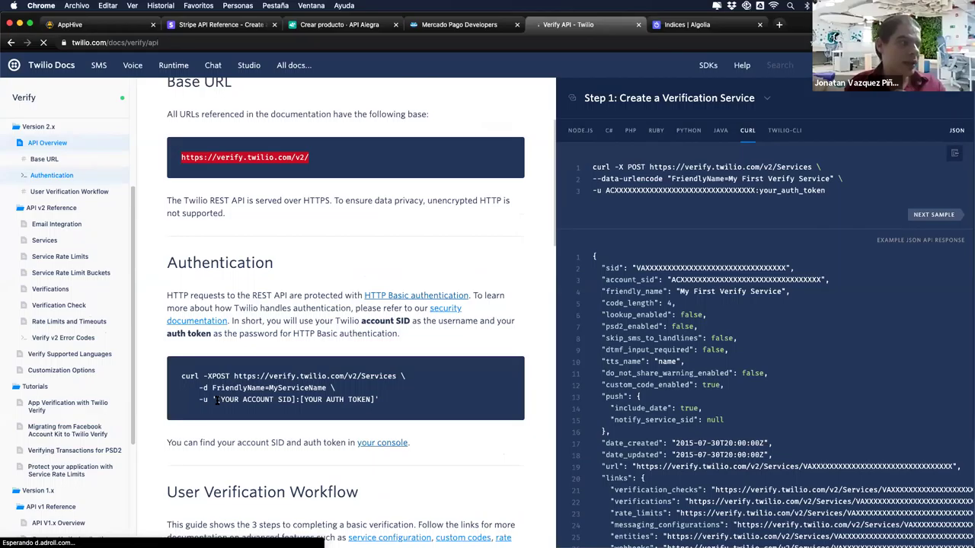
left_click_drag(216, 399, 300, 400)
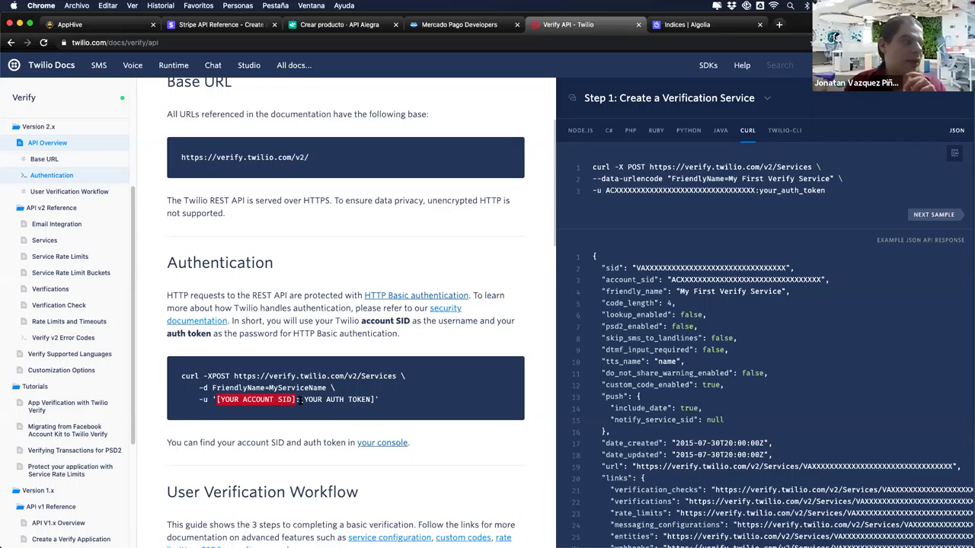
left_click_drag(304, 400, 205, 402)
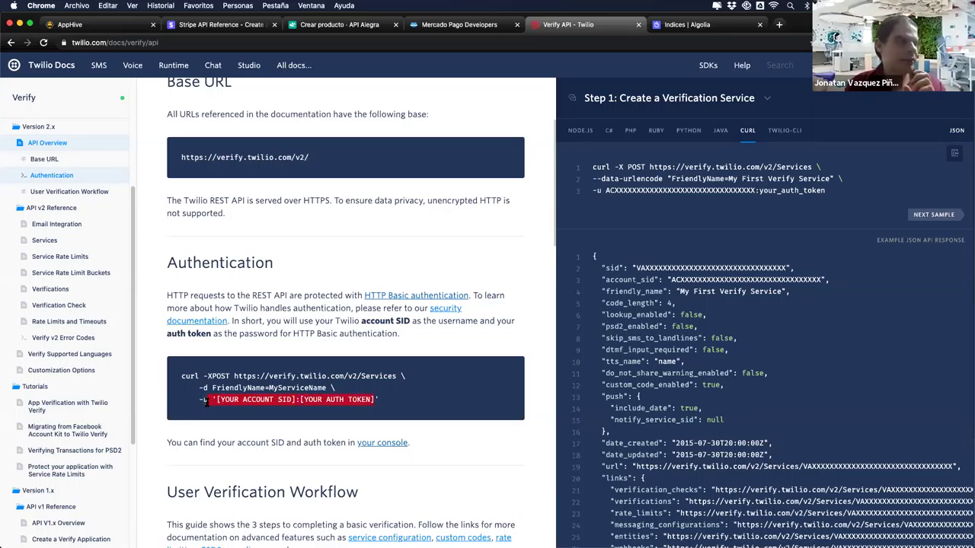
left_click(204, 402)
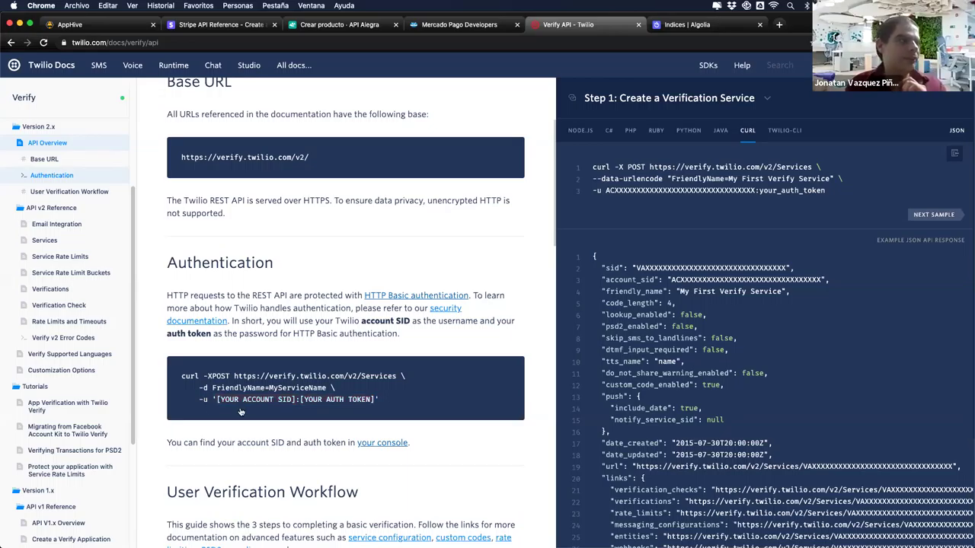
Review the three User Verification Workflow steps from creating a verification service to checking the verification token.
scroll(239, 412, "down", 5)
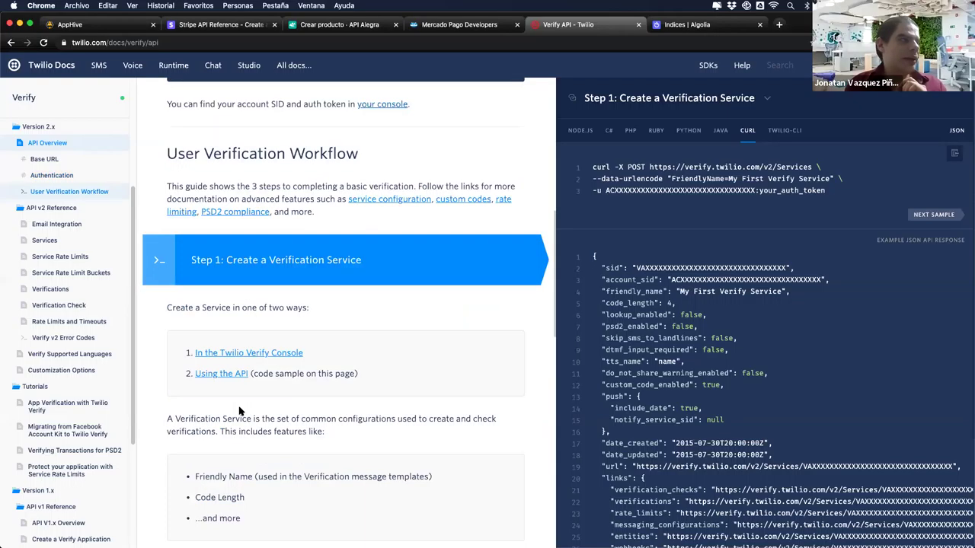
scroll(240, 412, "down", 4)
scroll(238, 411, "down", 4)
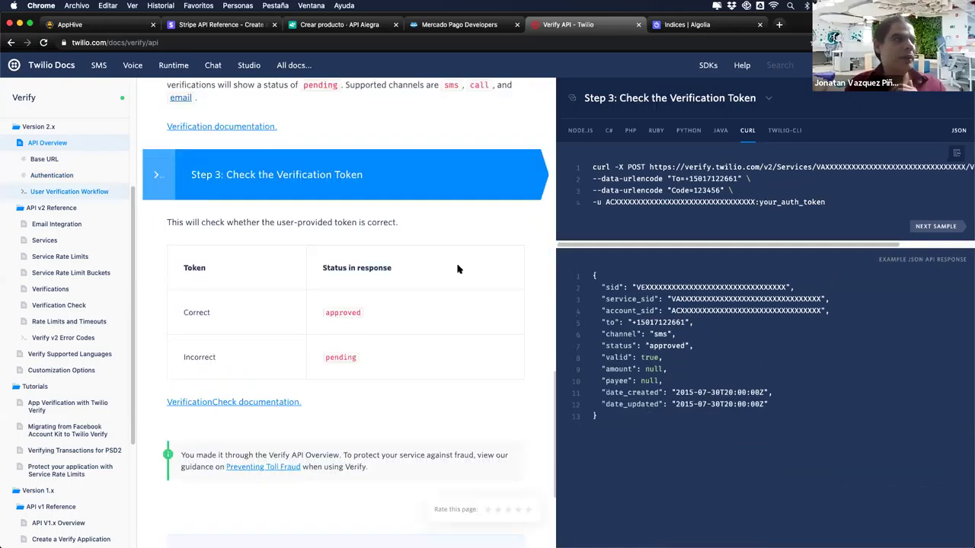
scroll(448, 274, "up", 4)
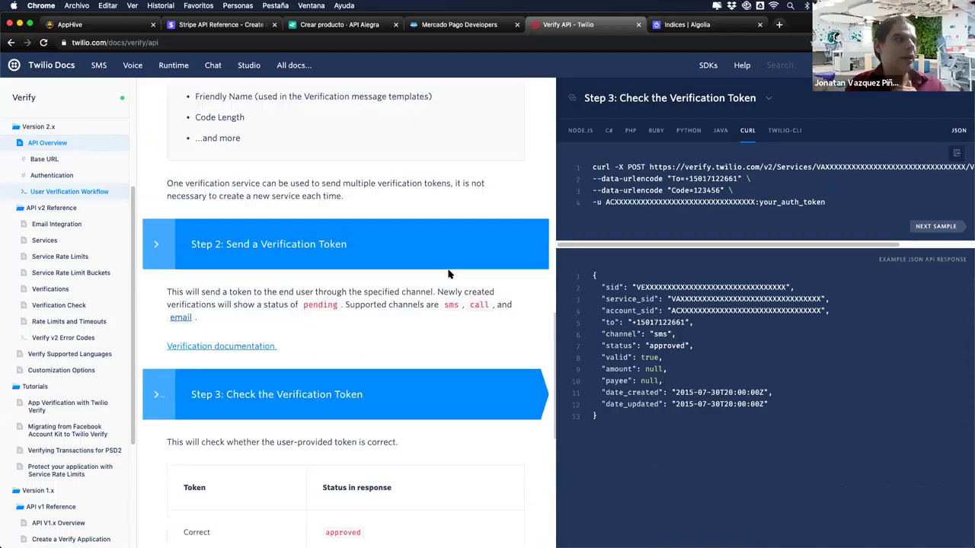
scroll(448, 273, "down", 6)
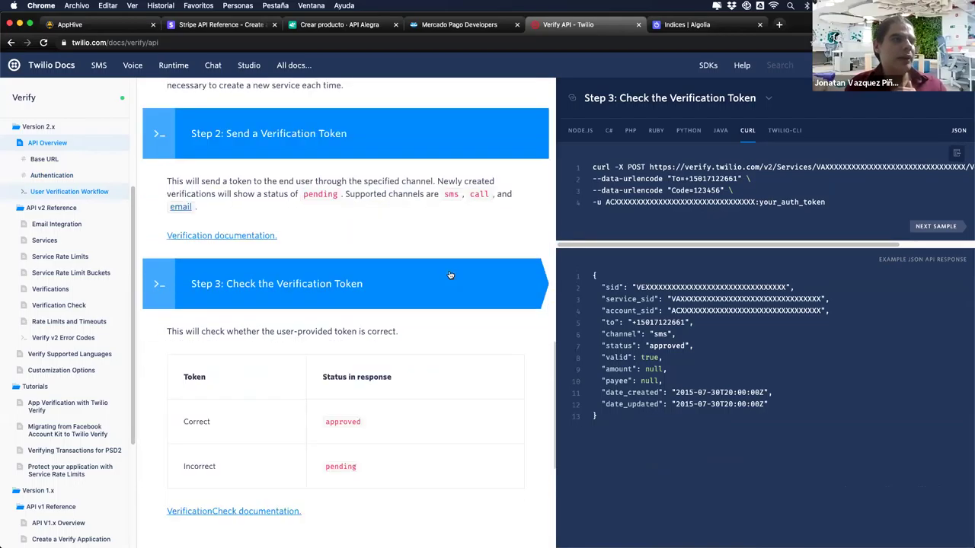
scroll(449, 271, "down", 1)
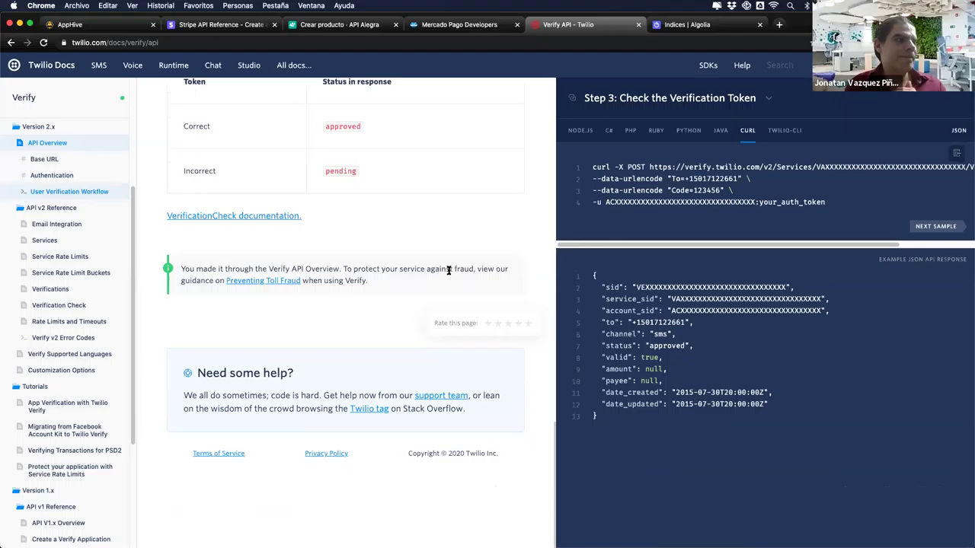
Return to the Email Integration page and highlight POST and Services in the curl request.
left_click(57, 232)
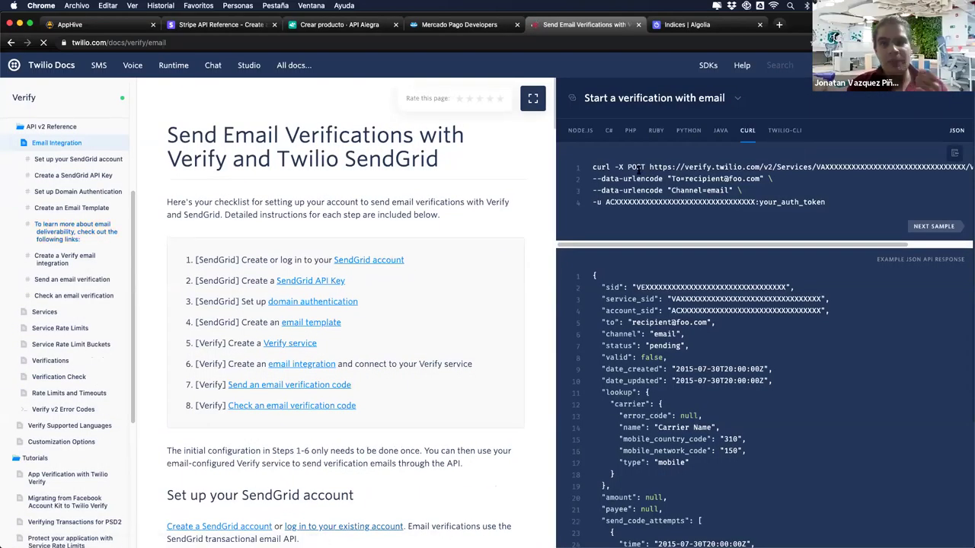
double_click(638, 166)
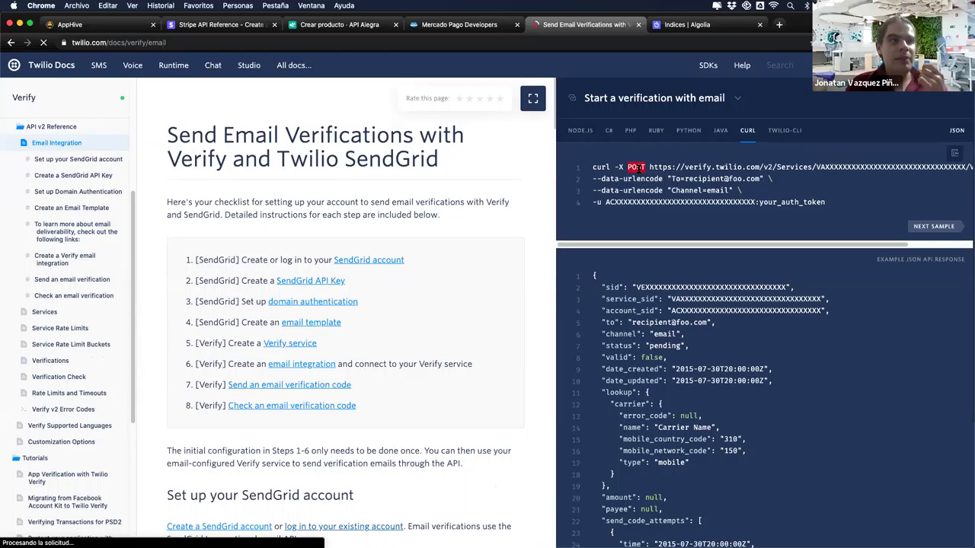
double_click(792, 167)
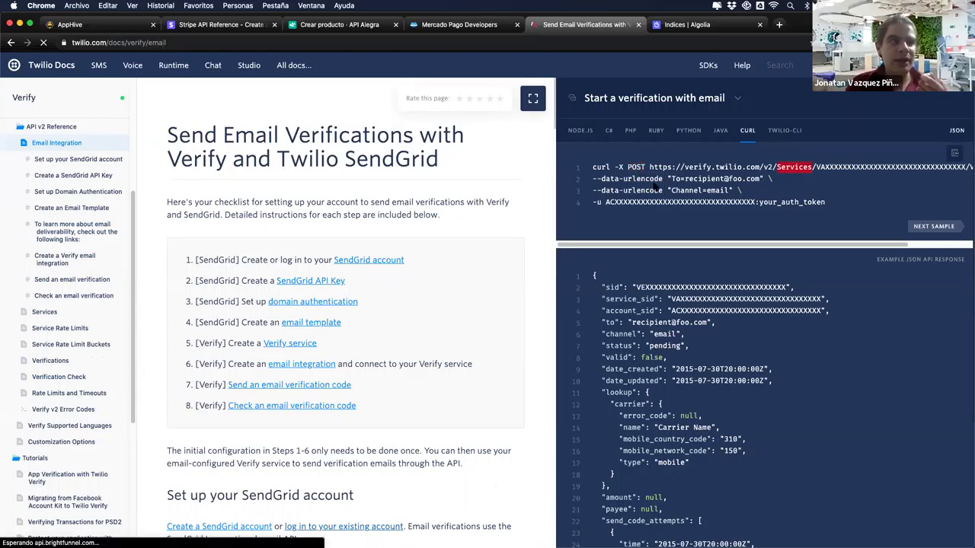
Look over the sections on setting up a SendGrid account and creating a SendGrid API key.
scroll(457, 333, "down", 1)
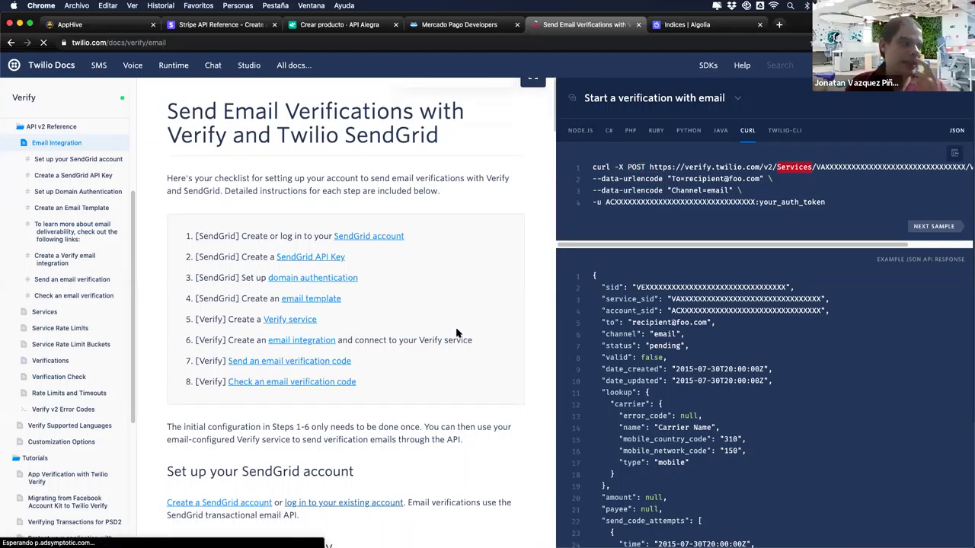
scroll(457, 333, "down", 5)
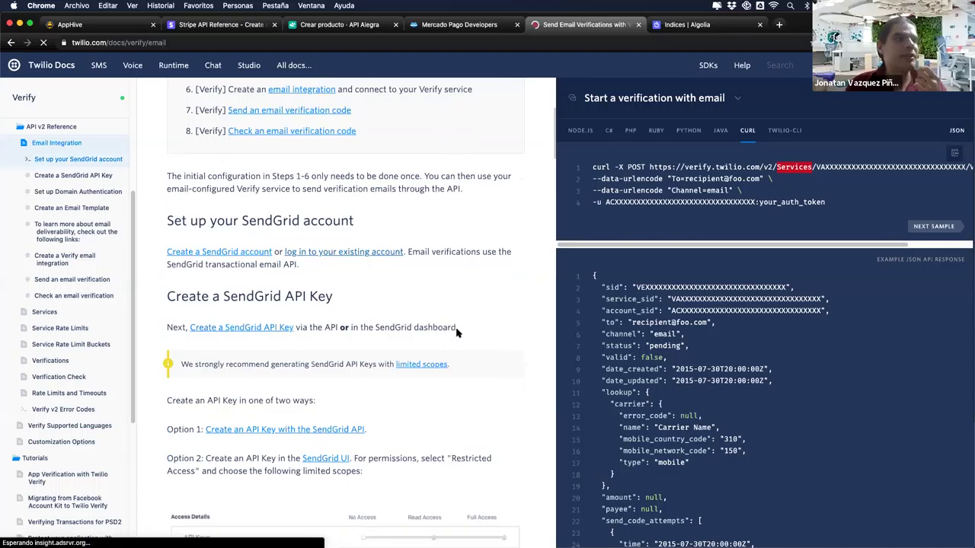
scroll(457, 333, "up", 1)
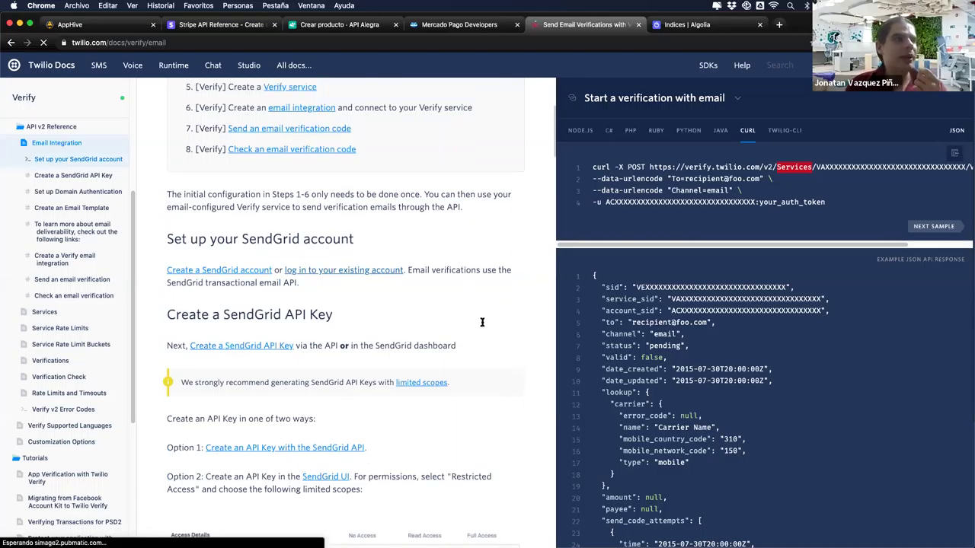
scroll(664, 178, "down", 4)
Highlight the Services path, the To and Channel parameters, and the curl request from -X POST through the credentials.
left_click_drag(671, 178, 701, 190)
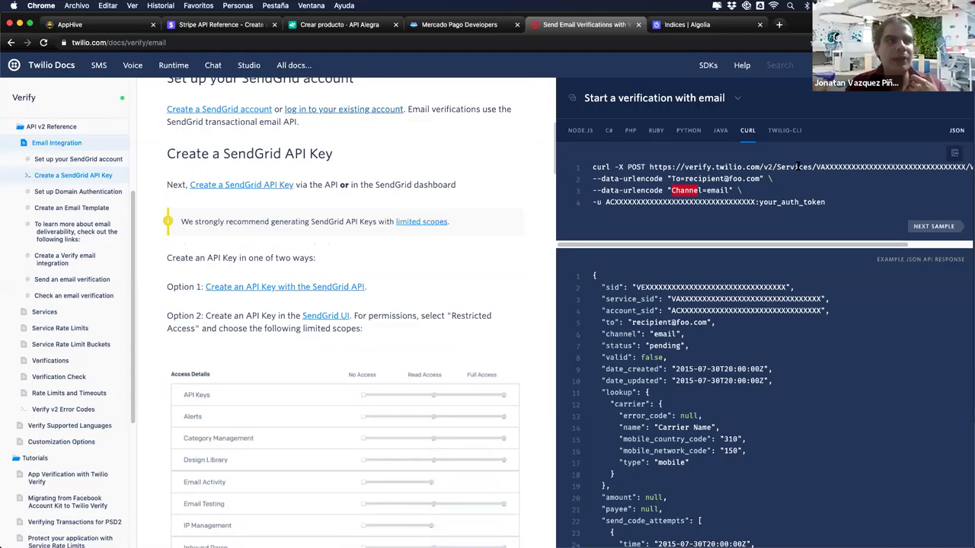
left_click_drag(742, 166, 805, 166)
left_click_drag(669, 178, 759, 178)
double_click(688, 192)
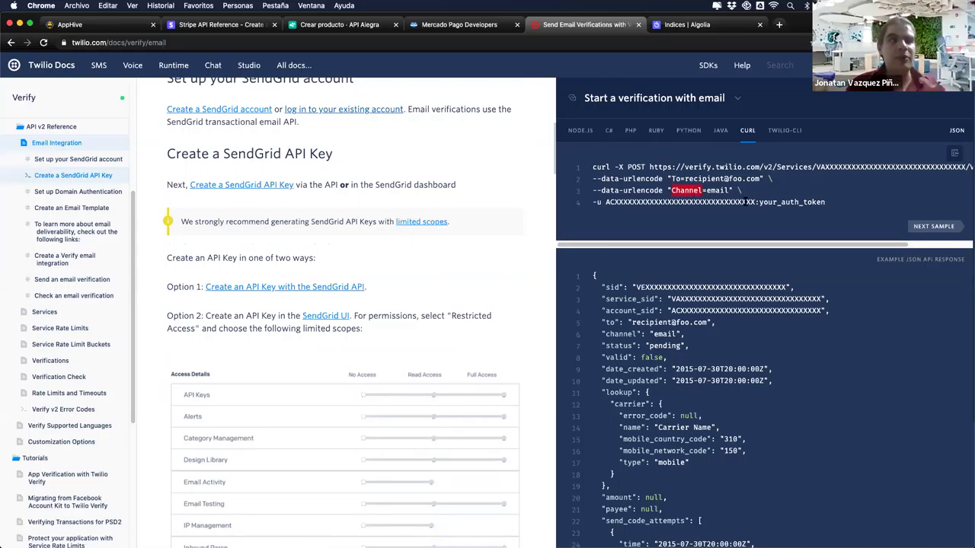
left_click_drag(858, 219, 614, 166)
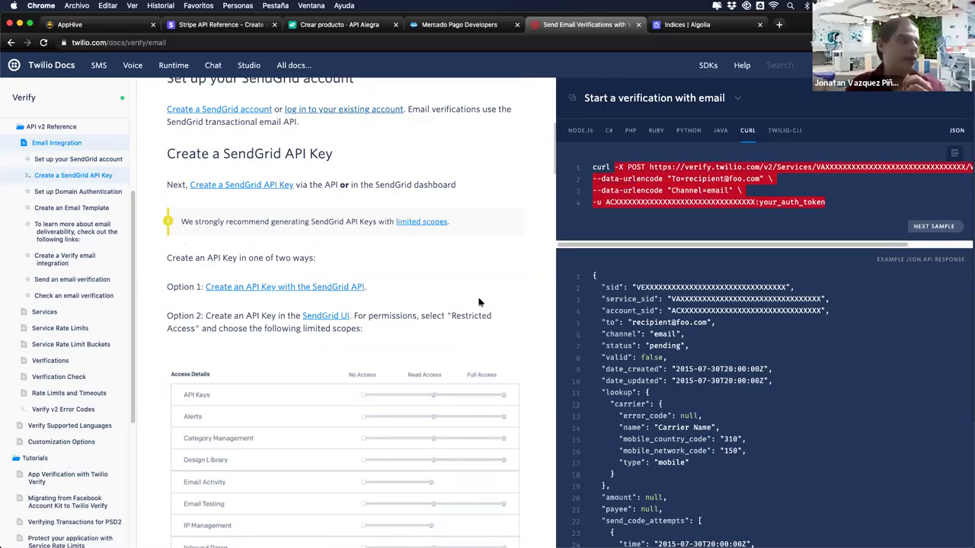
Look over the Email Integration sections from the SendGrid API key permissions through domain authentication to the email template variables.
scroll(479, 303, "down", 6)
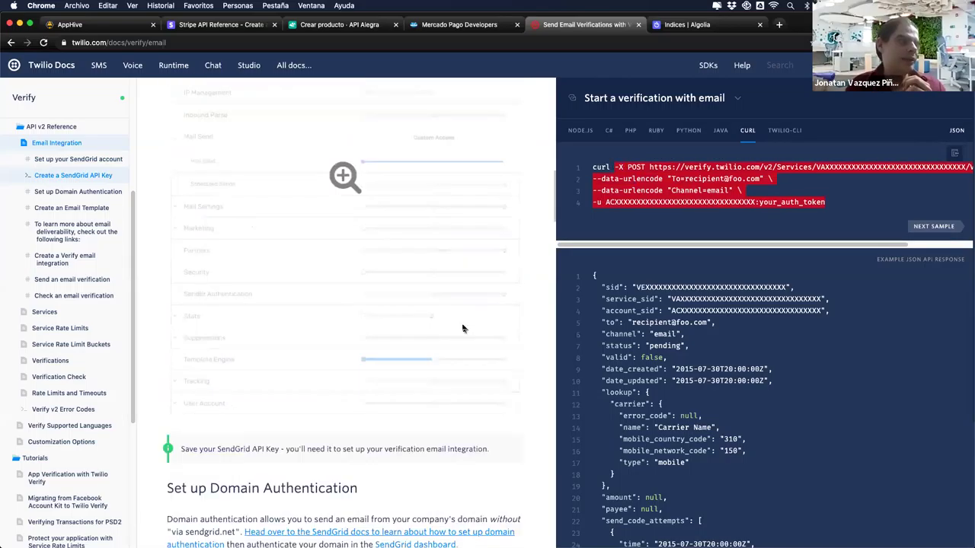
scroll(465, 311, "down", 3)
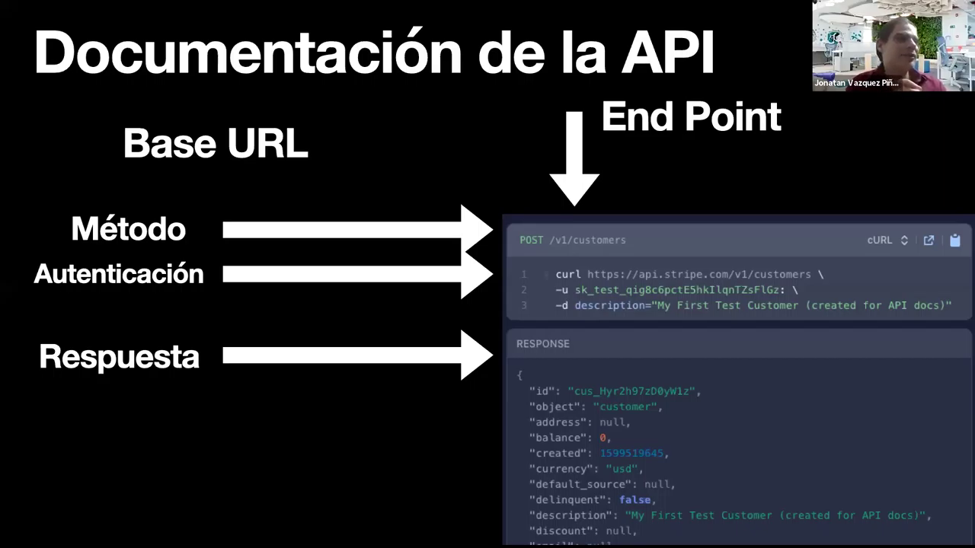
key("ctrl+Left")
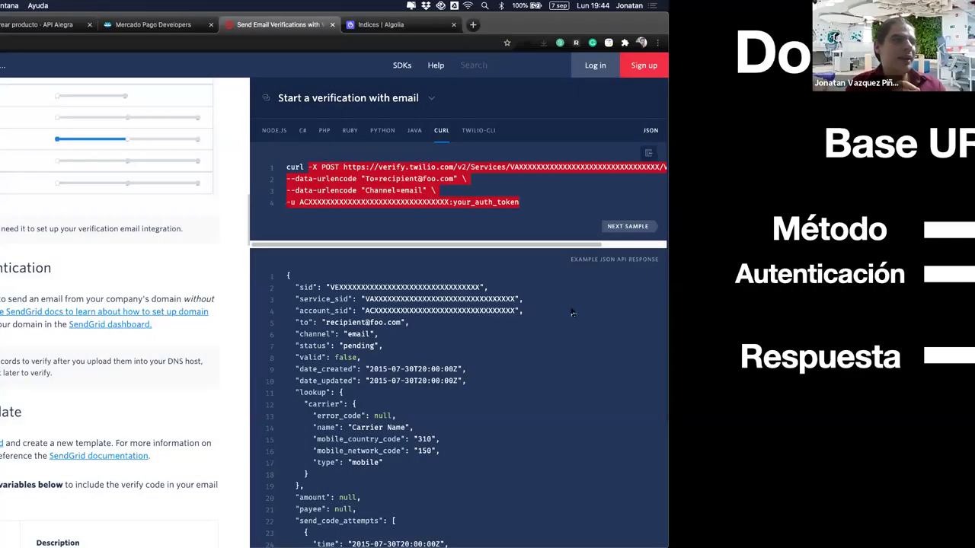
scroll(451, 282, "up", 5)
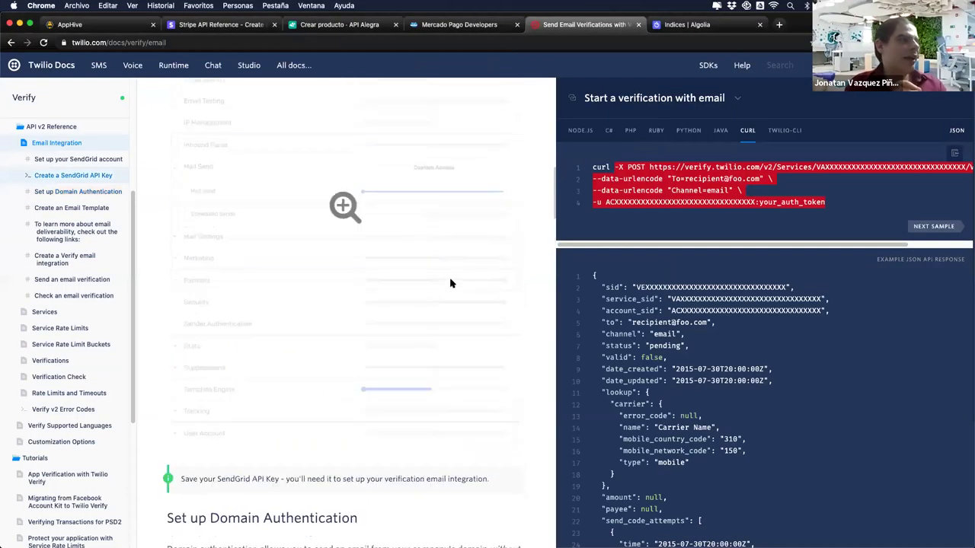
scroll(365, 387, "down", 10)
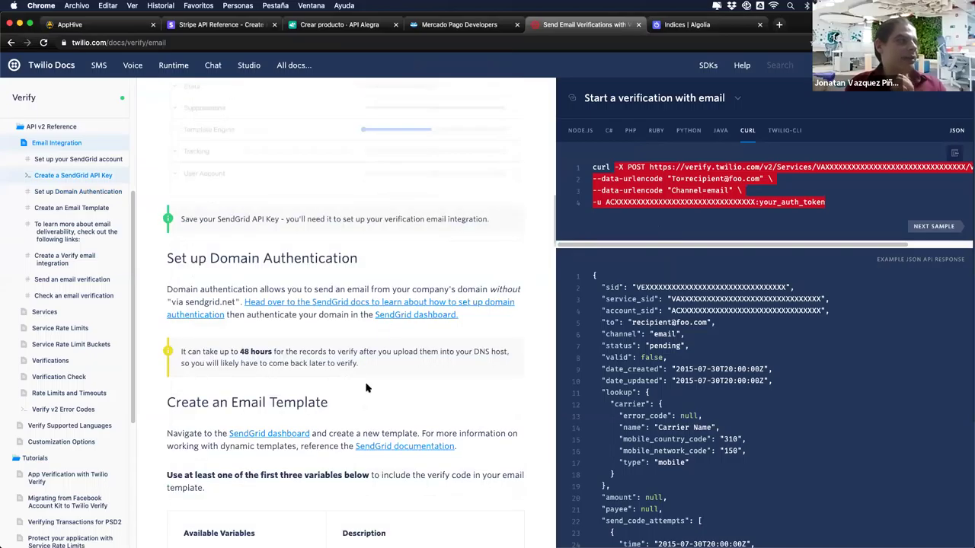
scroll(366, 385, "down", 5)
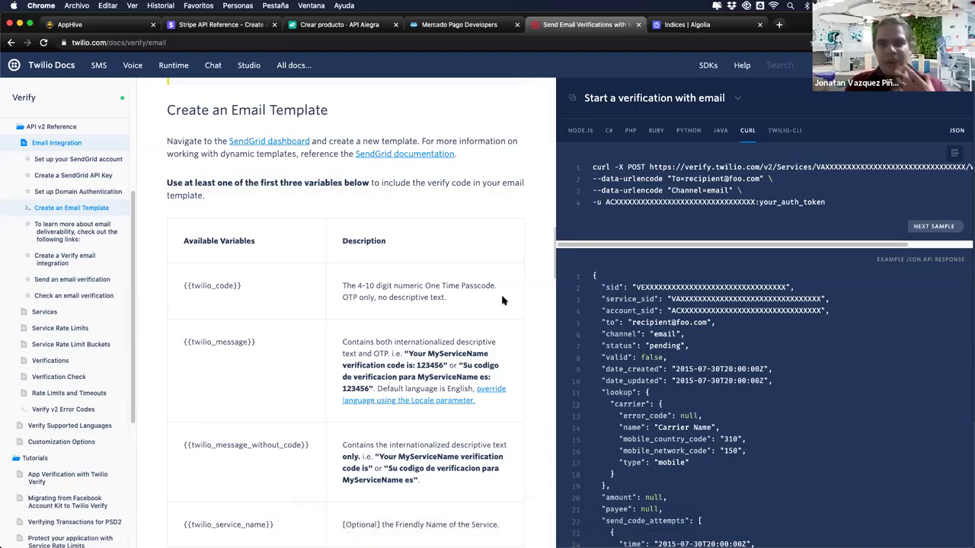
Switch to Postman, set the untitled request's method to POST and point out its URL and query parameter fields.
left_click(602, 528)
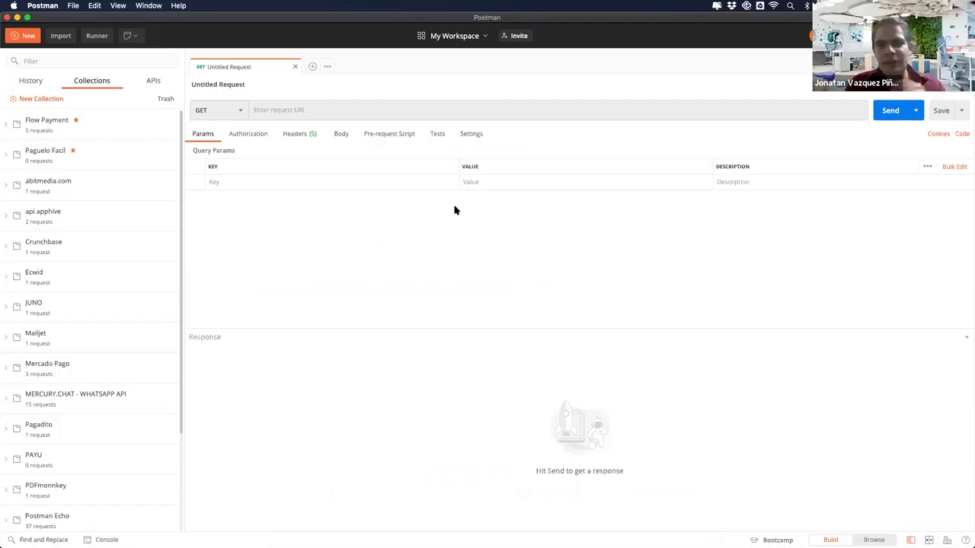
left_click(240, 112)
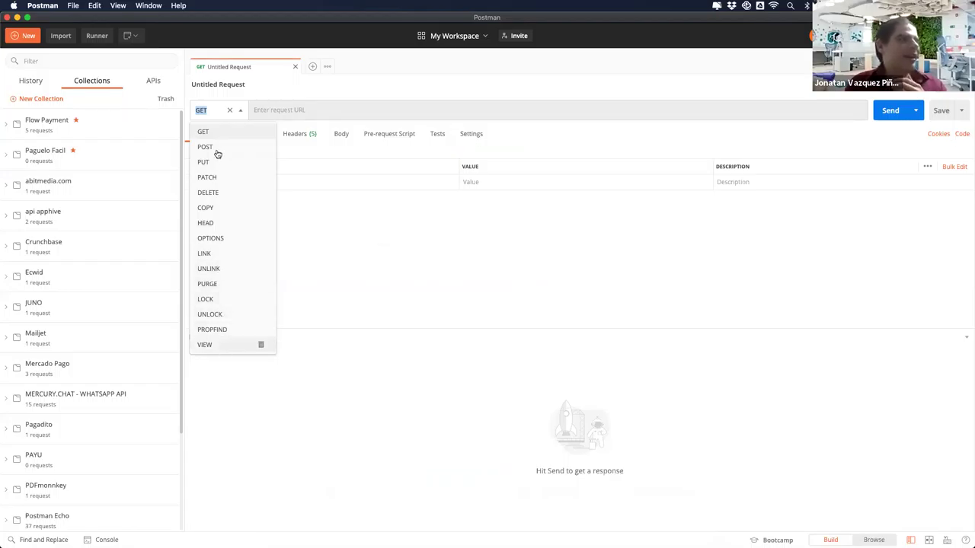
key("Down")
key("Return")
left_click(233, 116)
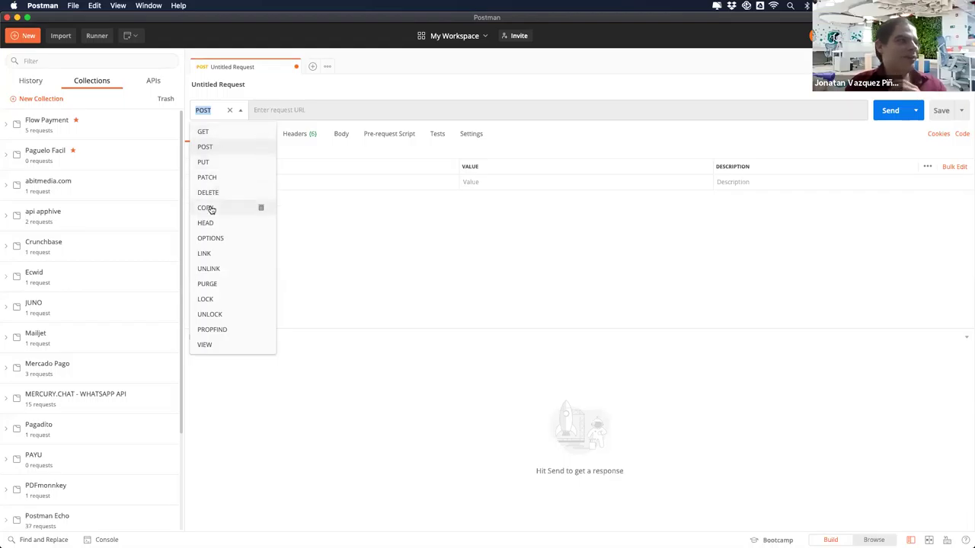
left_click(215, 146)
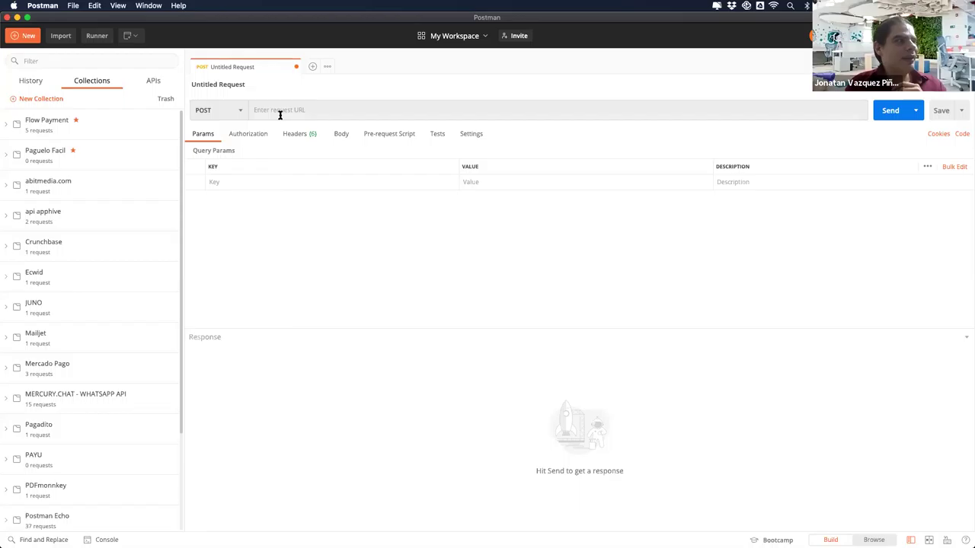
left_click(262, 110)
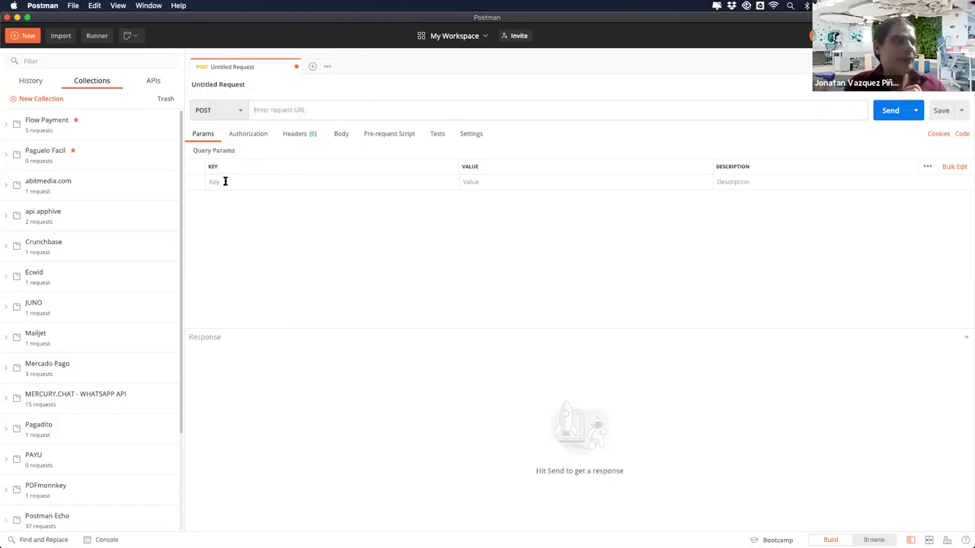
left_click(293, 180)
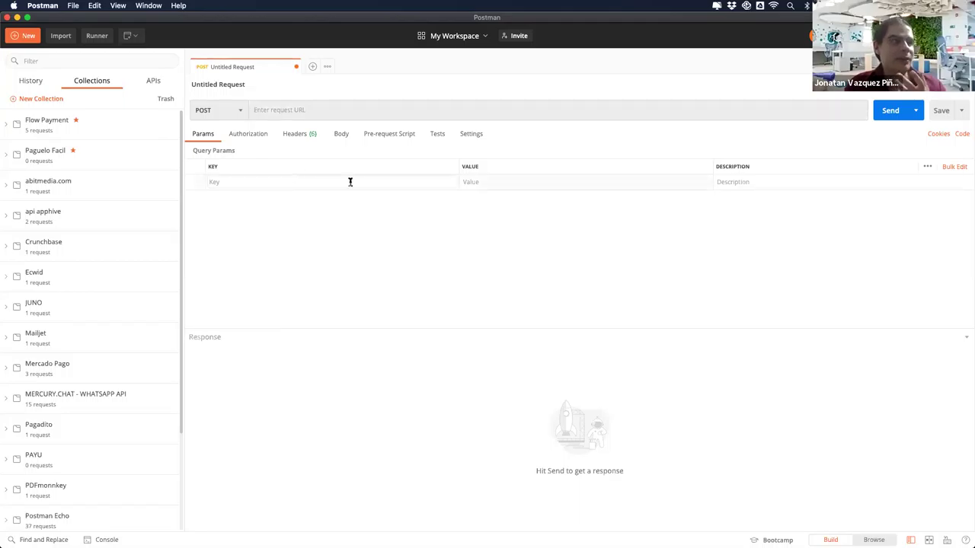
Go through the API Key and Basic Auth authorization types and set the request's authorization to OAuth 2.0.
left_click(246, 135)
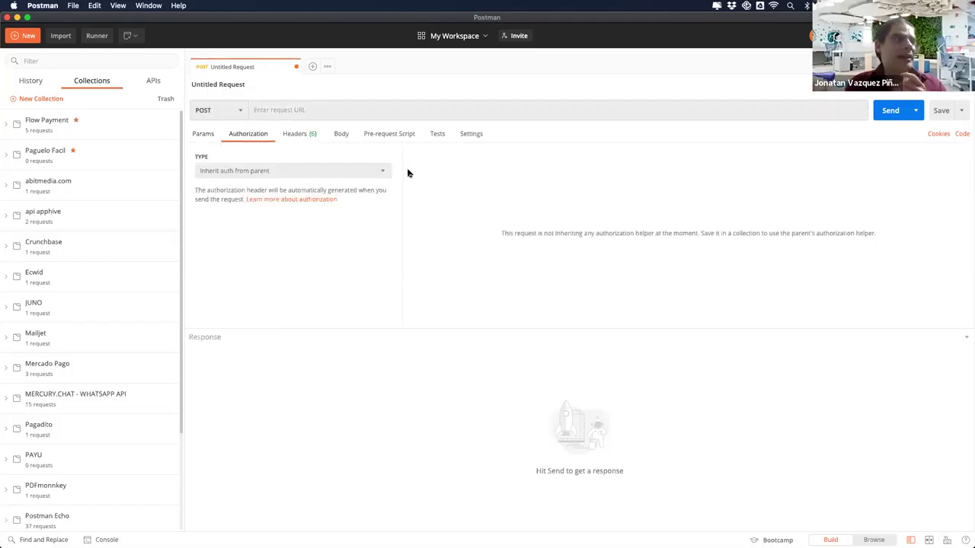
left_click(383, 173)
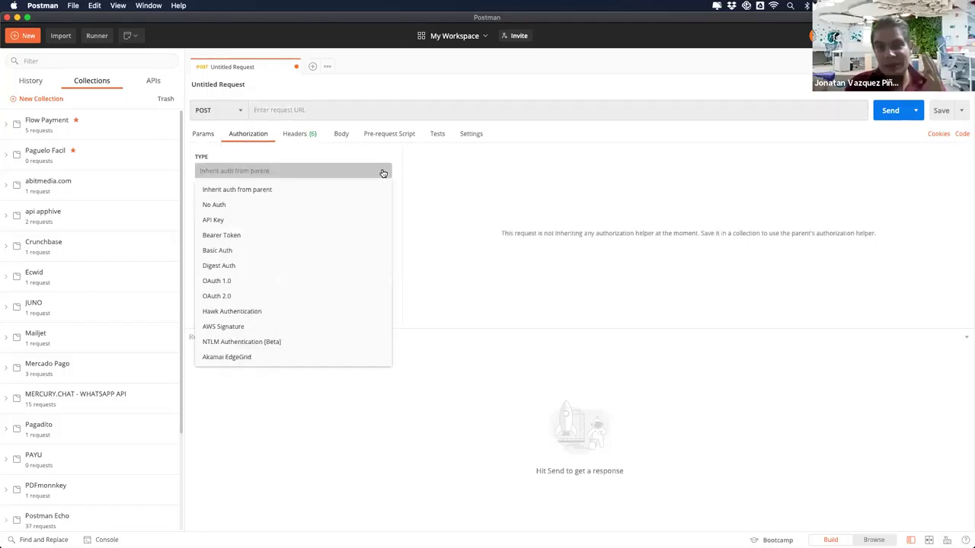
left_click(344, 223)
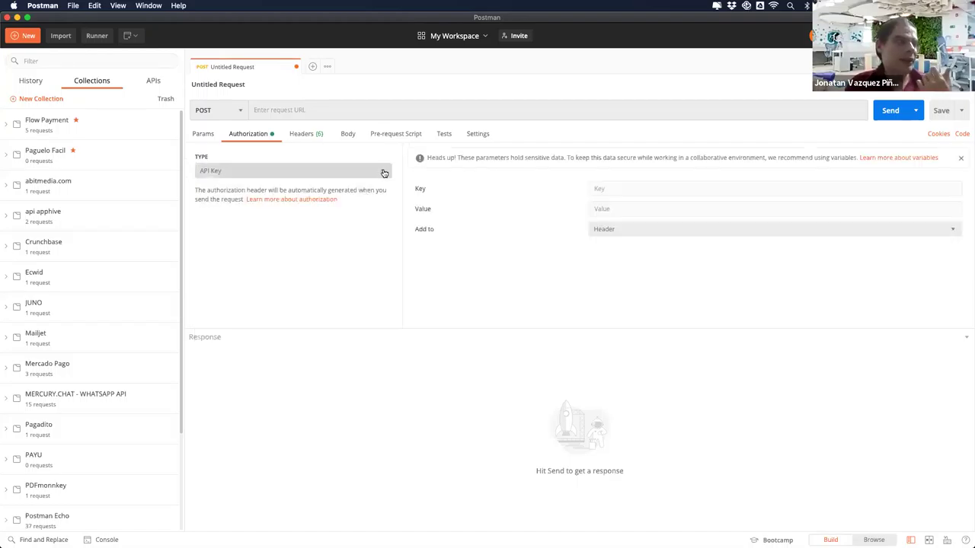
left_click(383, 172)
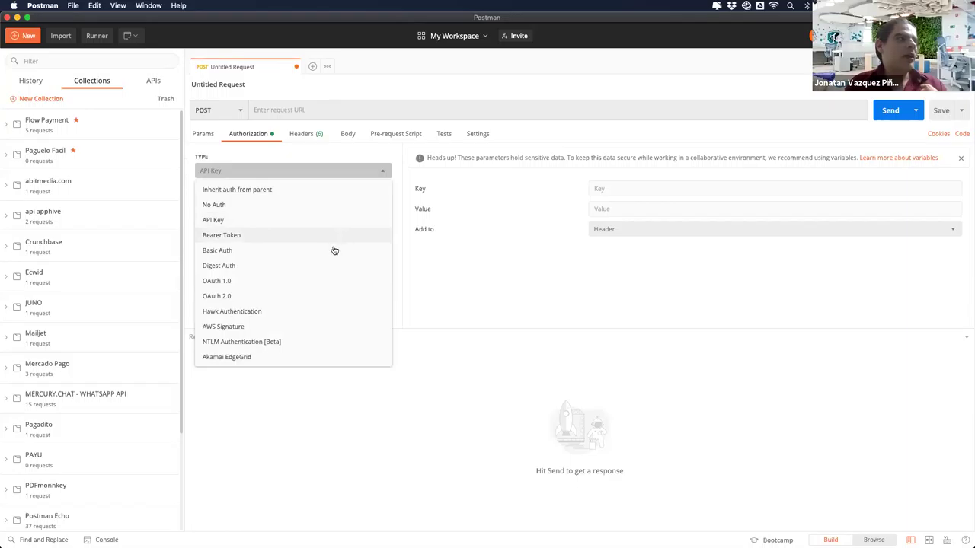
left_click(333, 249)
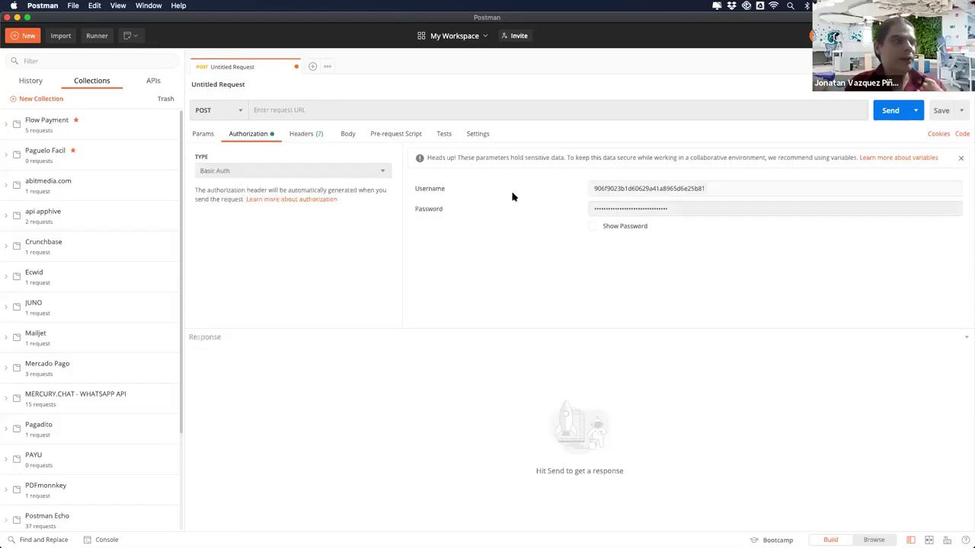
left_click(380, 175)
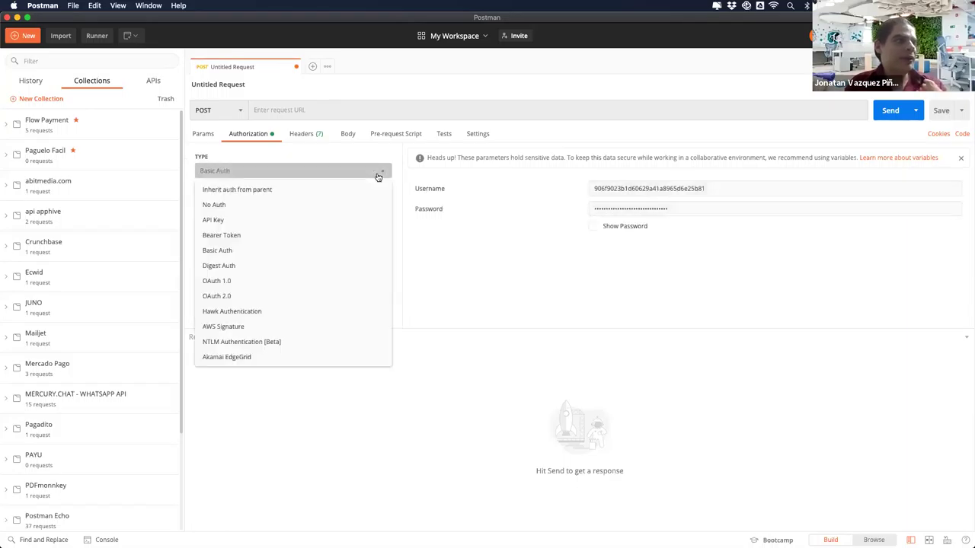
left_click(311, 297)
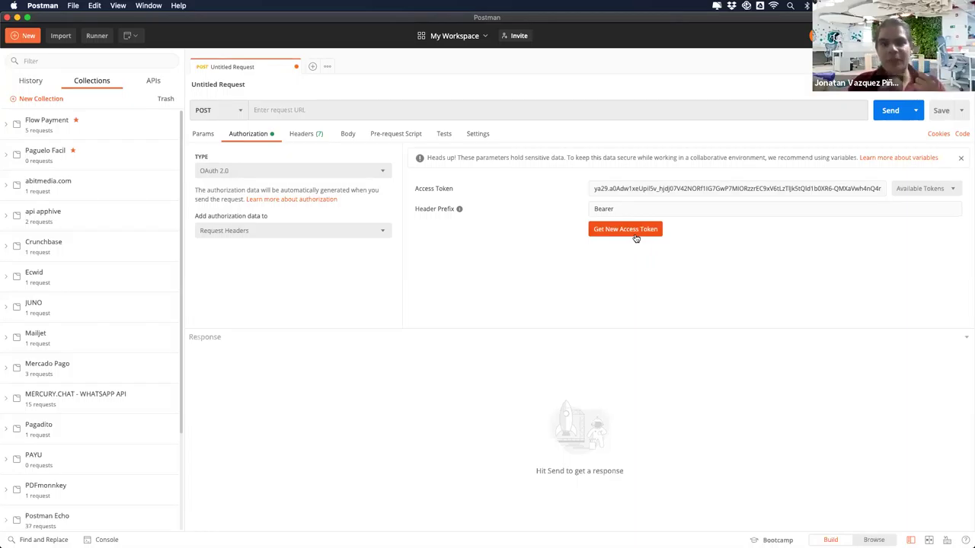
Look through the request's headers, body, pre-request script and query parameters, ending at the empty request URL.
left_click(307, 137)
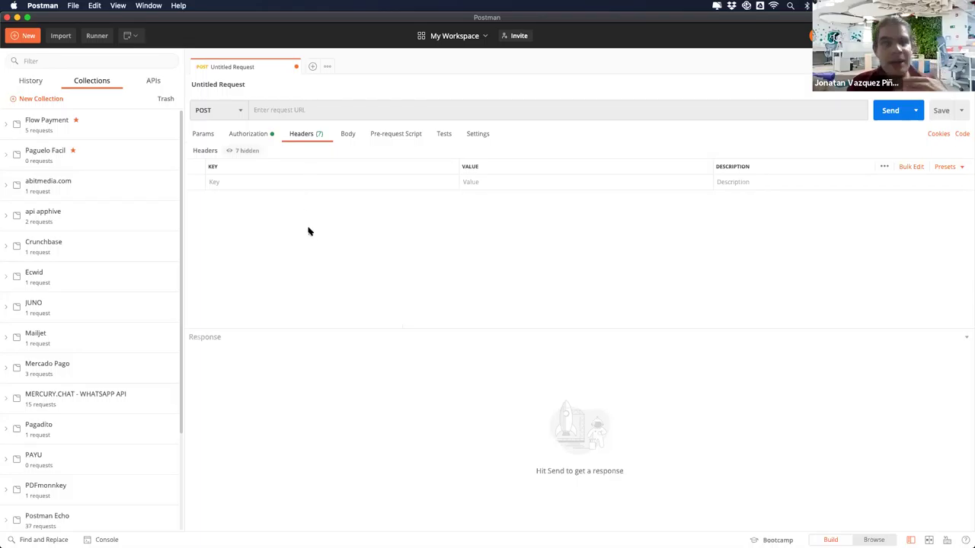
left_click(348, 134)
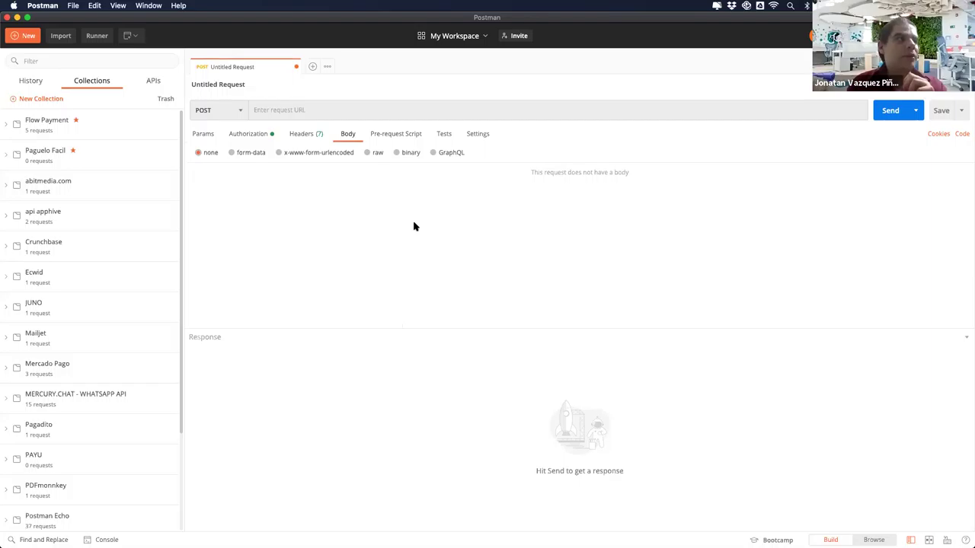
left_click(395, 134)
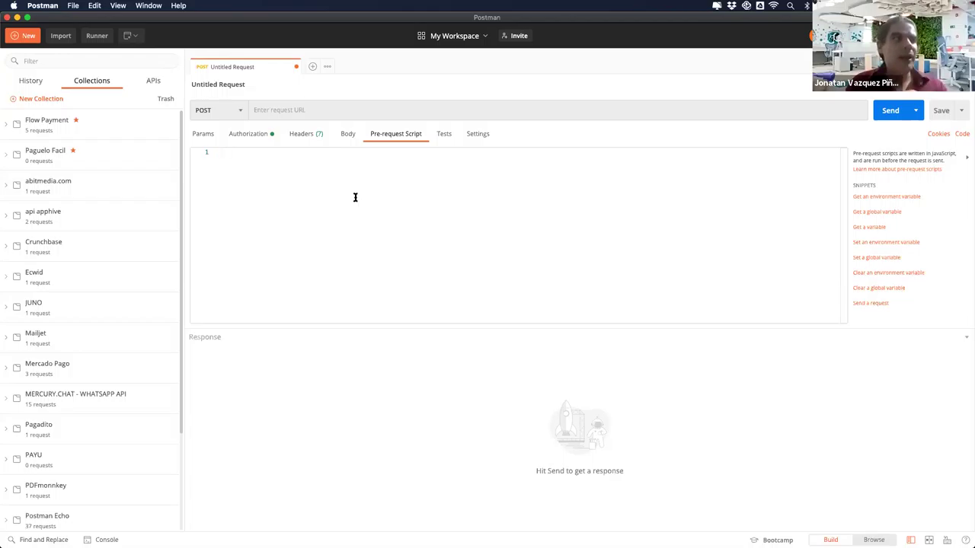
left_click(347, 137)
left_click(201, 142)
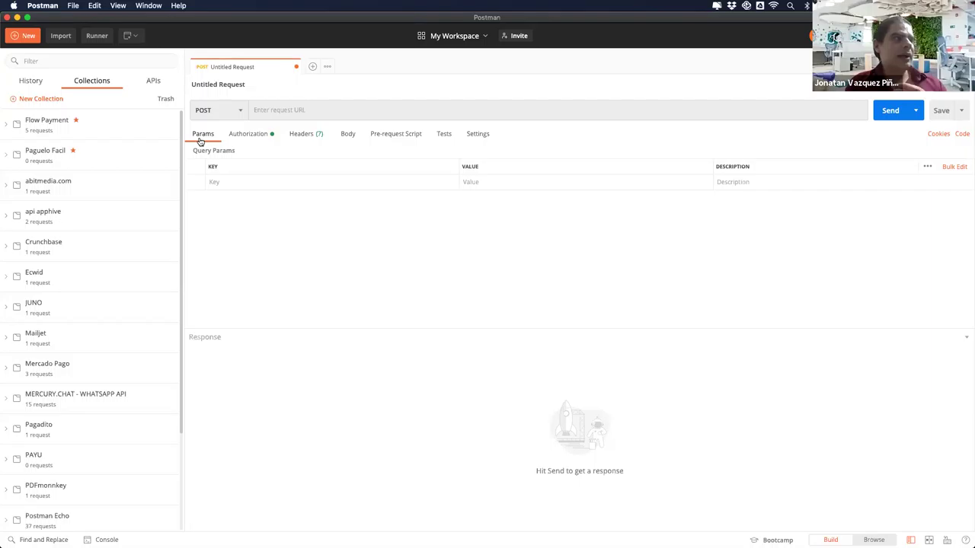
left_click(300, 113)
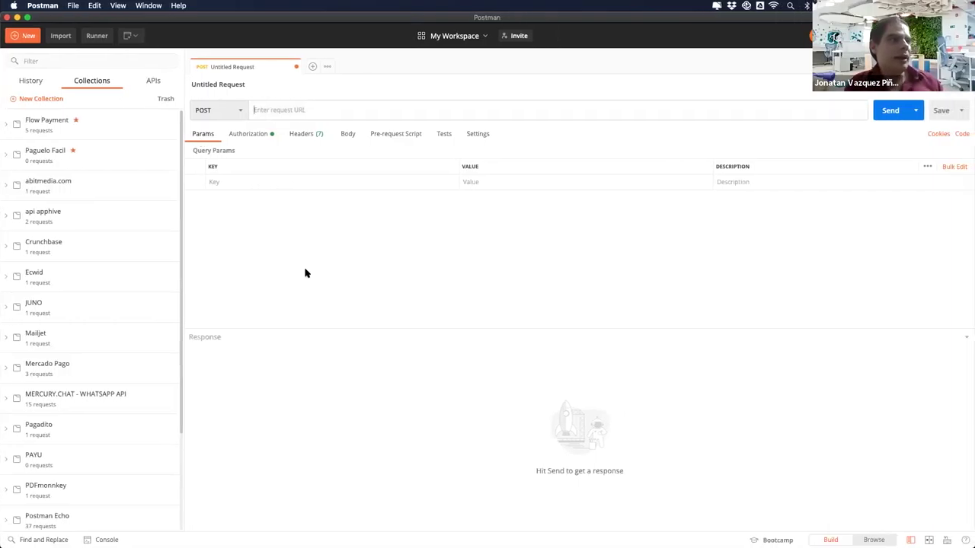
Compare the API documentation slide in Keynote with the Postman request, ending back in Postman.
key("ctrl+Right")
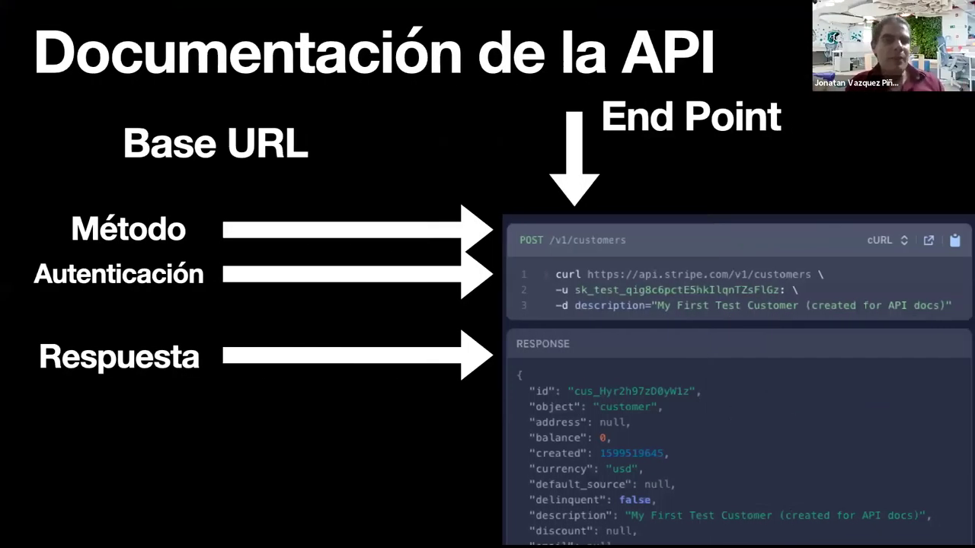
key("ctrl+Left")
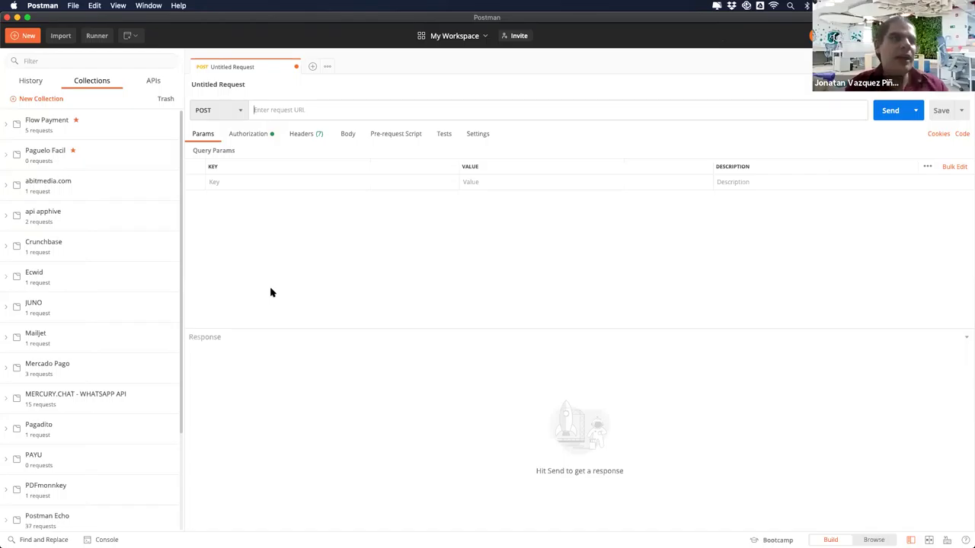
key("ctrl+Right")
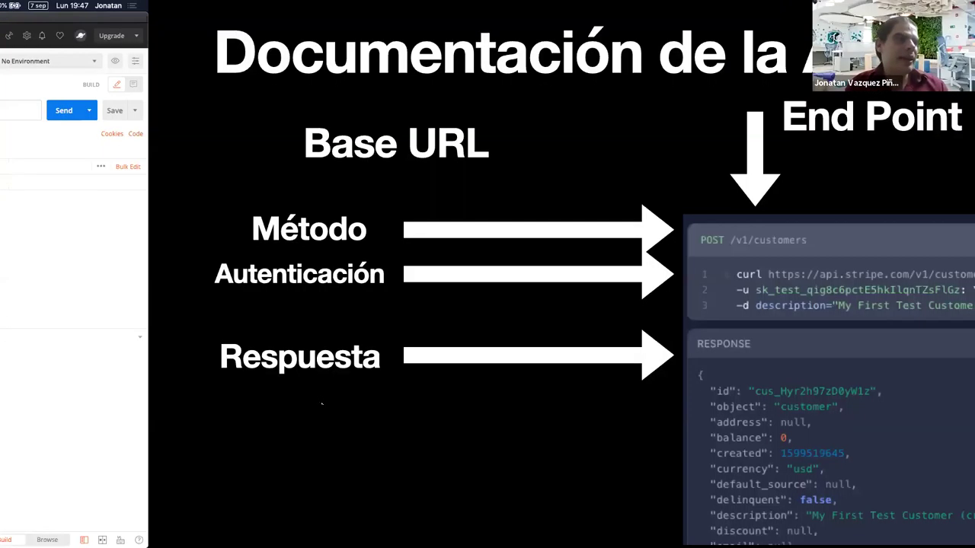
key("ctrl+Left")
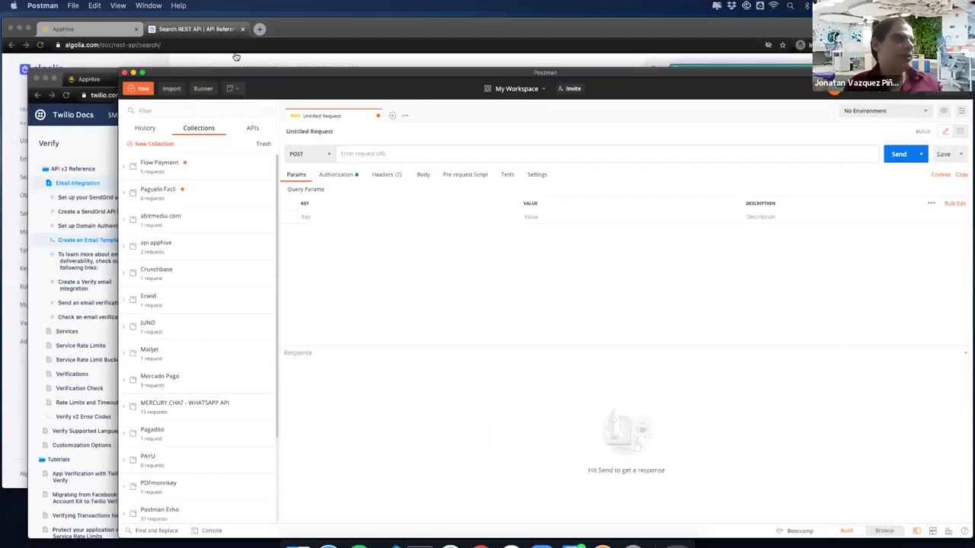
Bring up the Algolia Search REST API page, followed by the Twilio email verification page in Chrome.
key("ctrl+Up")
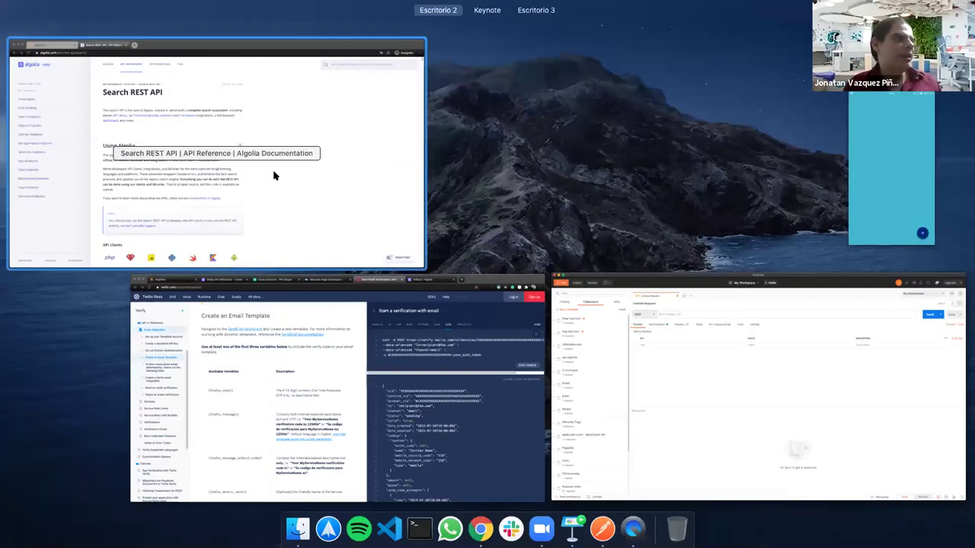
left_click(274, 176)
key("ctrl+Up")
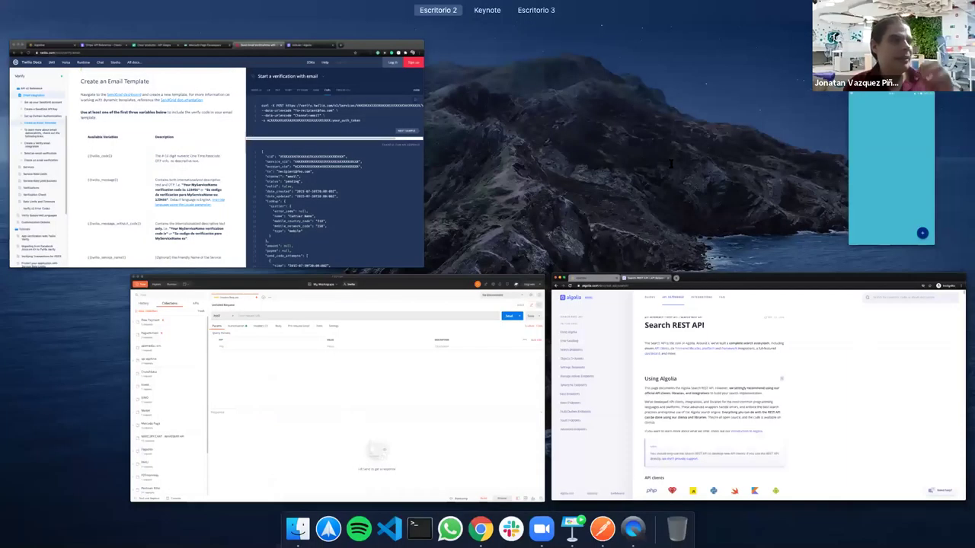
left_click(657, 187)
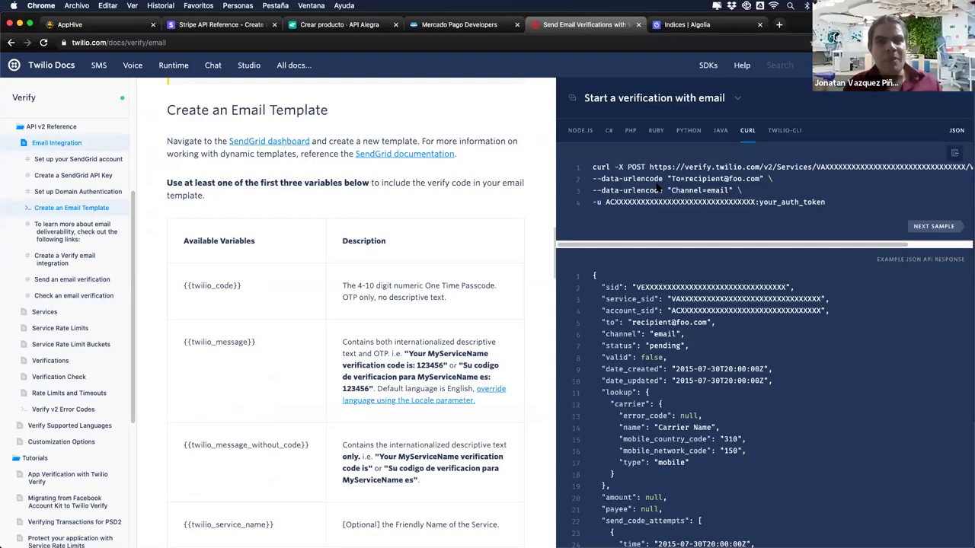
left_click(605, 530)
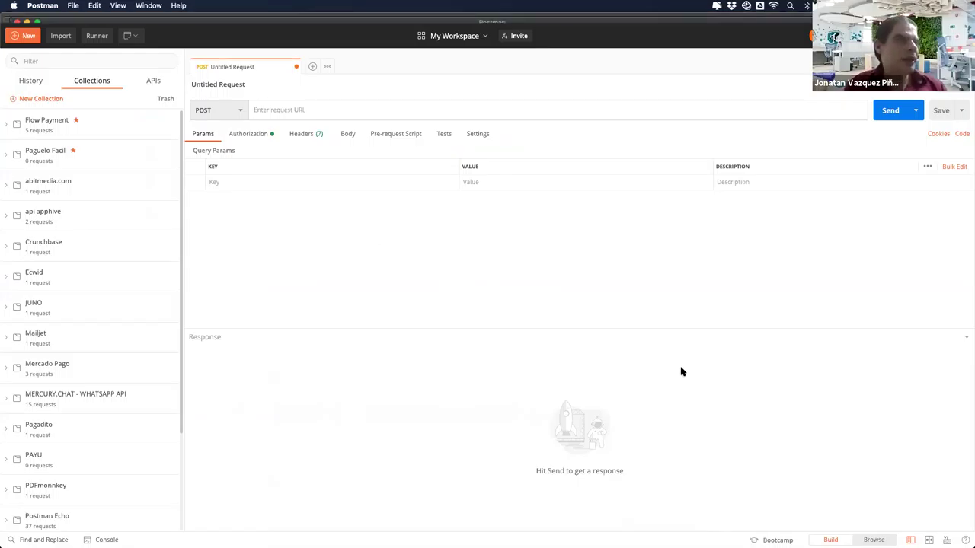
key("ctrl+Up")
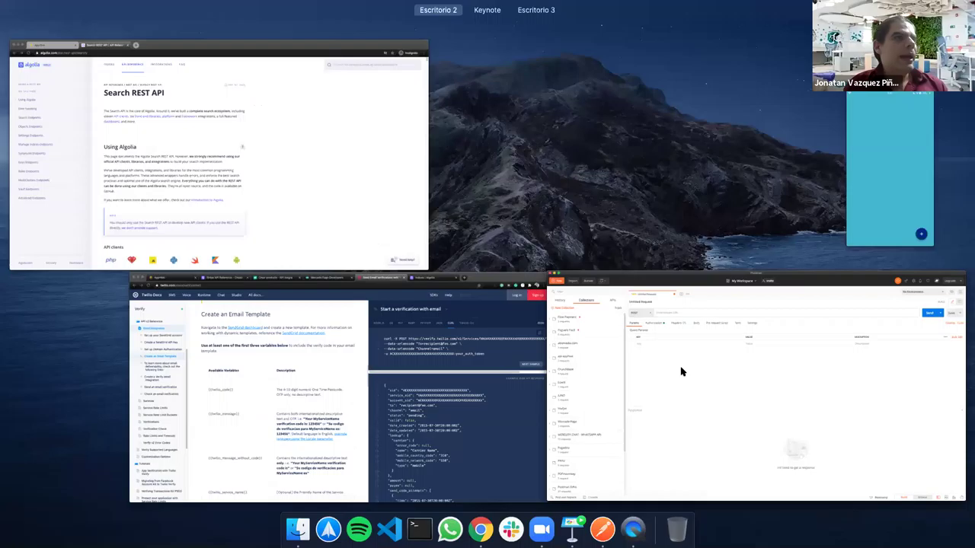
left_click(694, 373)
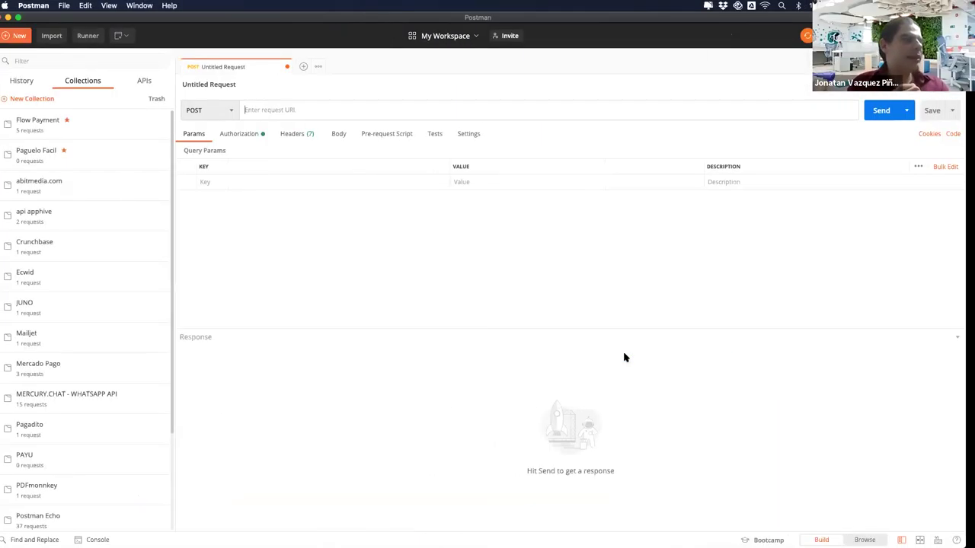
Switch to the AppHive editor in the incognito Chrome window and open the Algolia API from My APIS.
key("ctrl+Up")
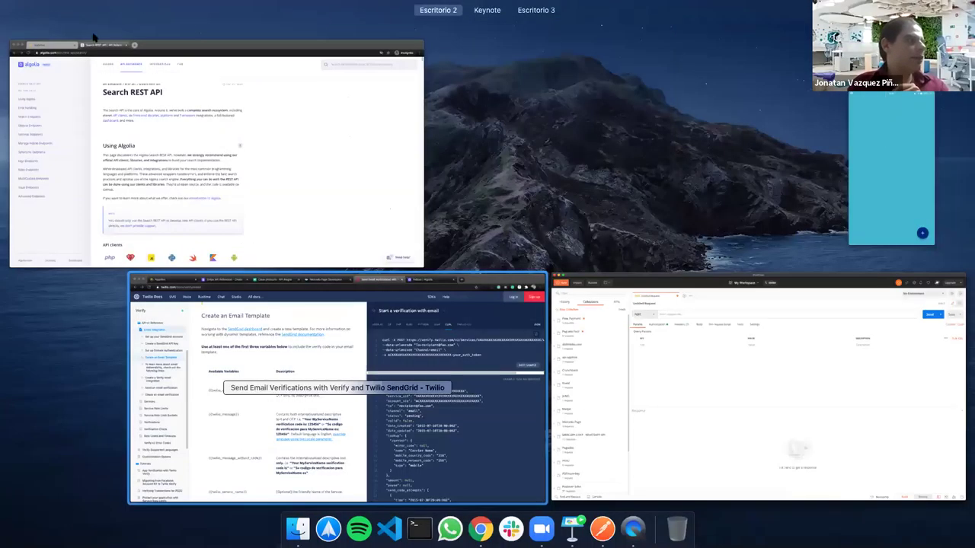
left_click(9, 70)
key("ctrl+shift+Tab")
left_click(11, 70)
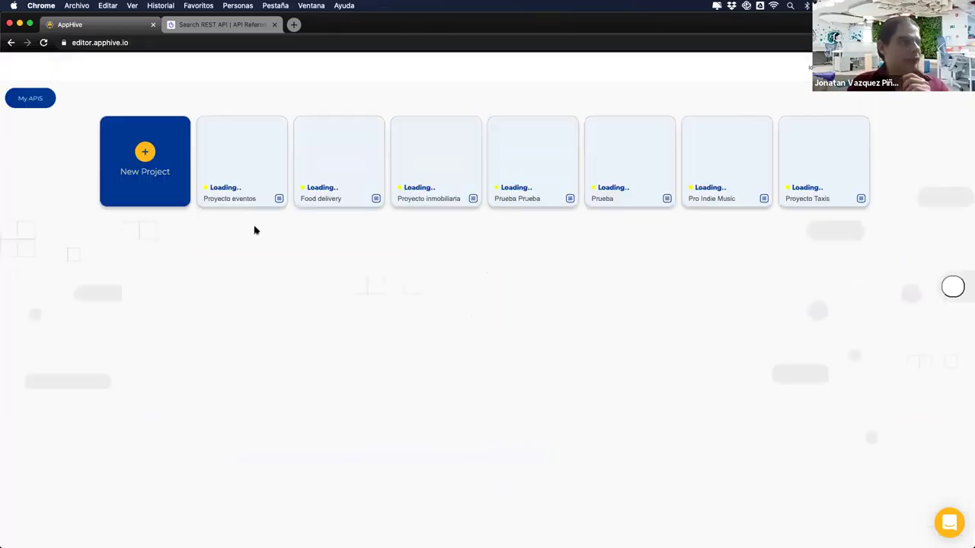
left_click(35, 102)
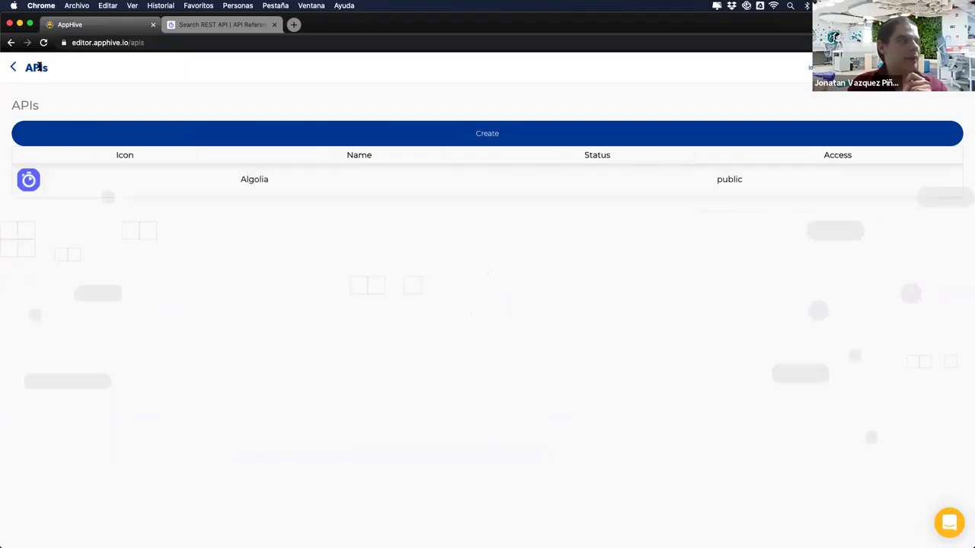
left_click(130, 188)
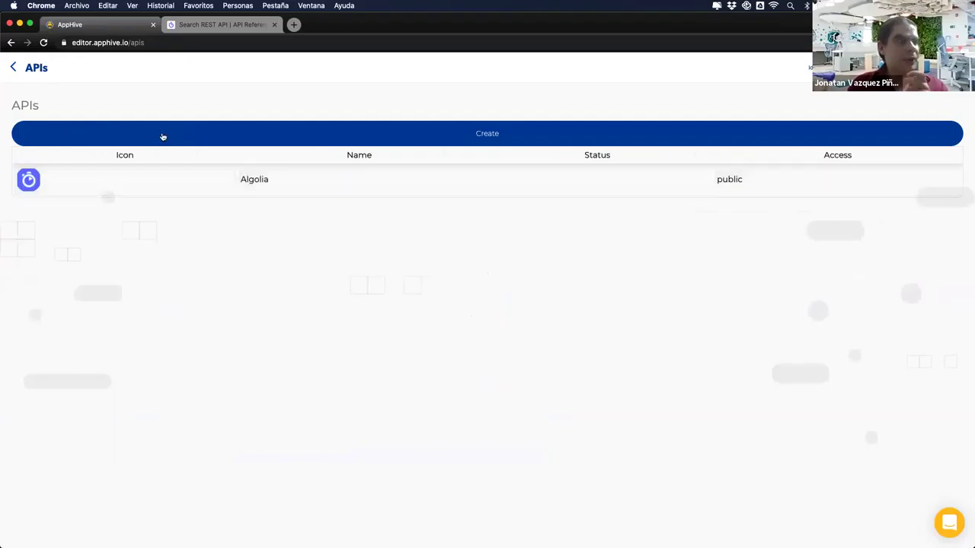
left_click(145, 175)
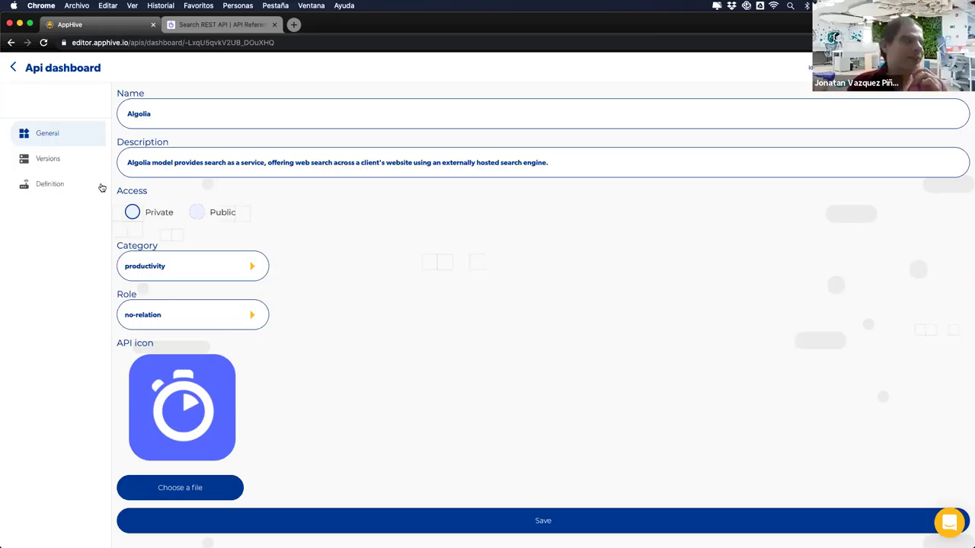
Review the Algolia API's general information and versions, ending at the config inputs of its definition.
left_click(146, 162)
left_click_drag(345, 162, 227, 163)
left_click(313, 198)
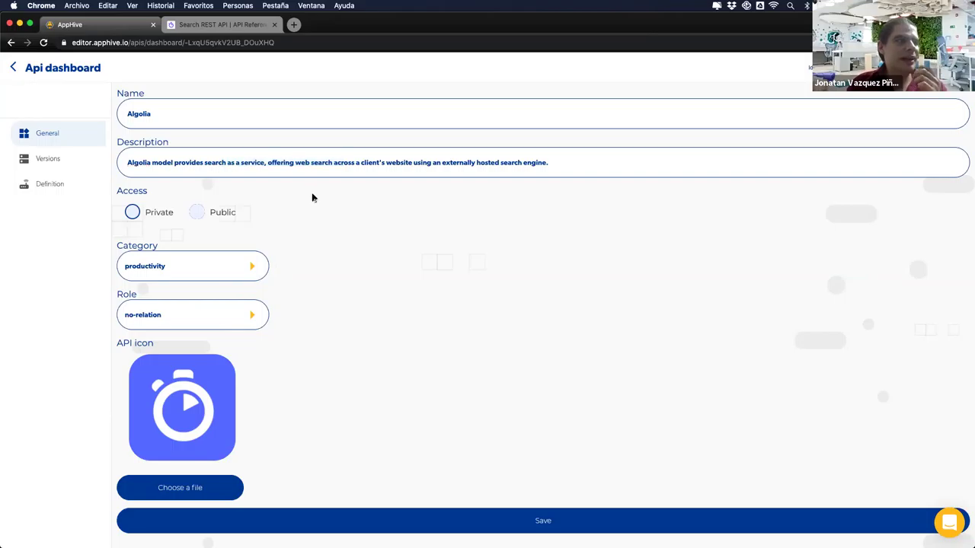
left_click(69, 161)
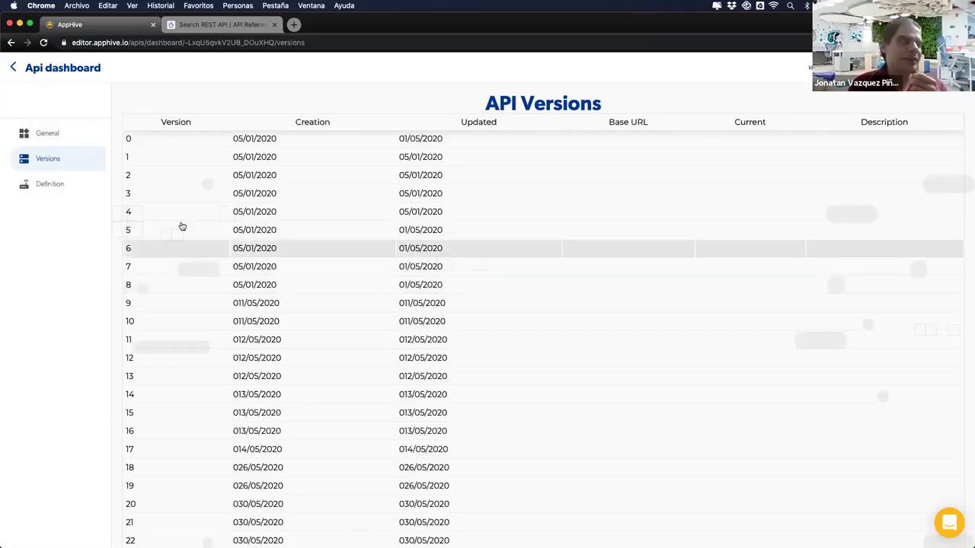
left_click(61, 182)
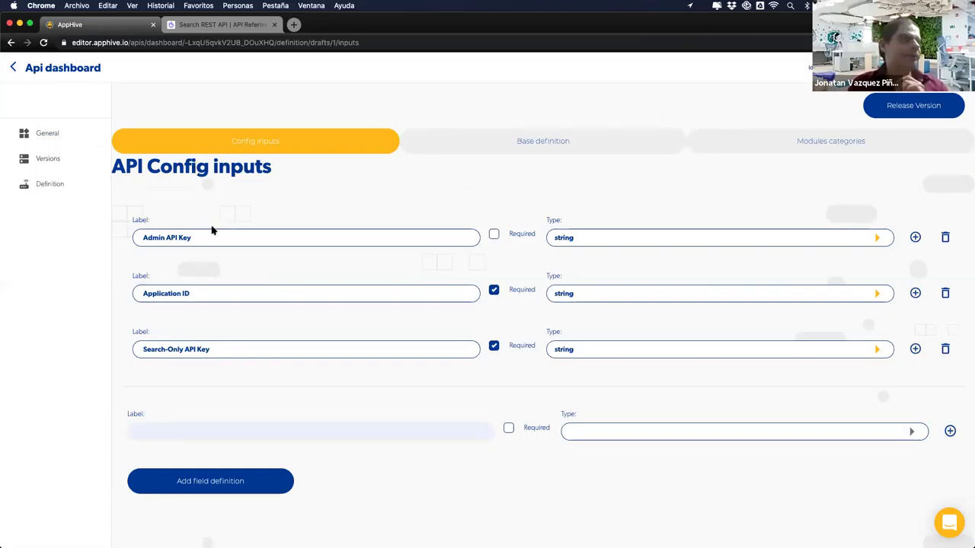
Switch to the Stripe API reference in the other Chrome window and highlight the secret key in the Create a customer sample request.
key("ctrl+Right")
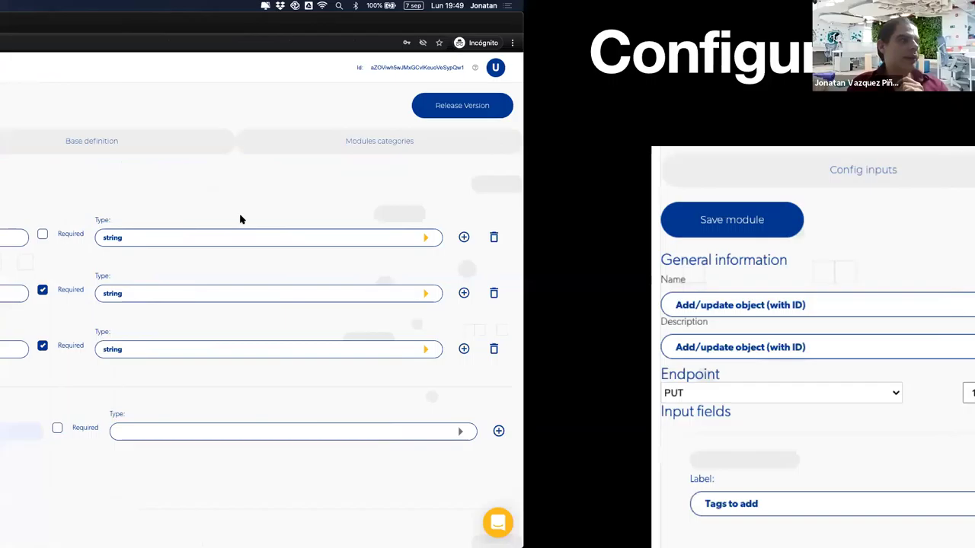
key("ctrl+Left")
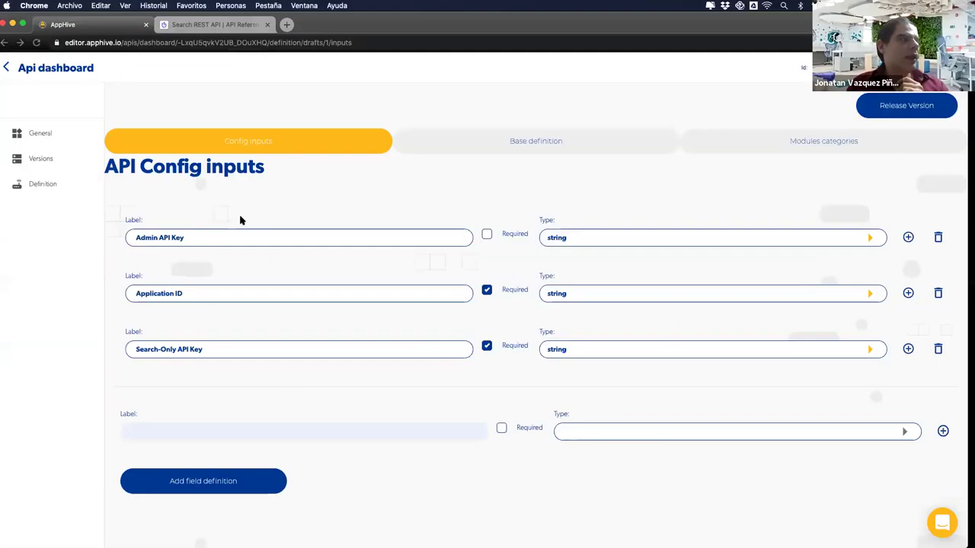
key("ctrl+Left")
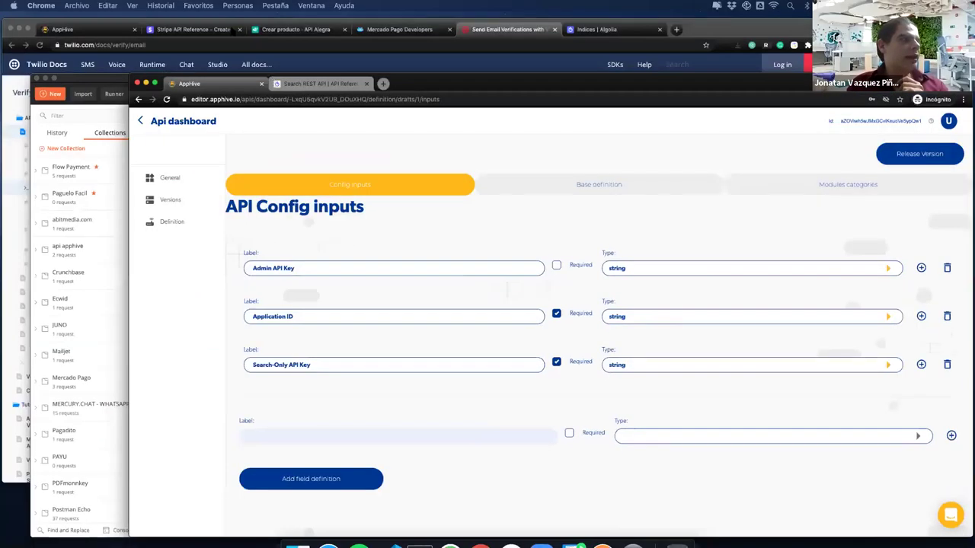
key("ctrl+Up")
left_click(245, 183)
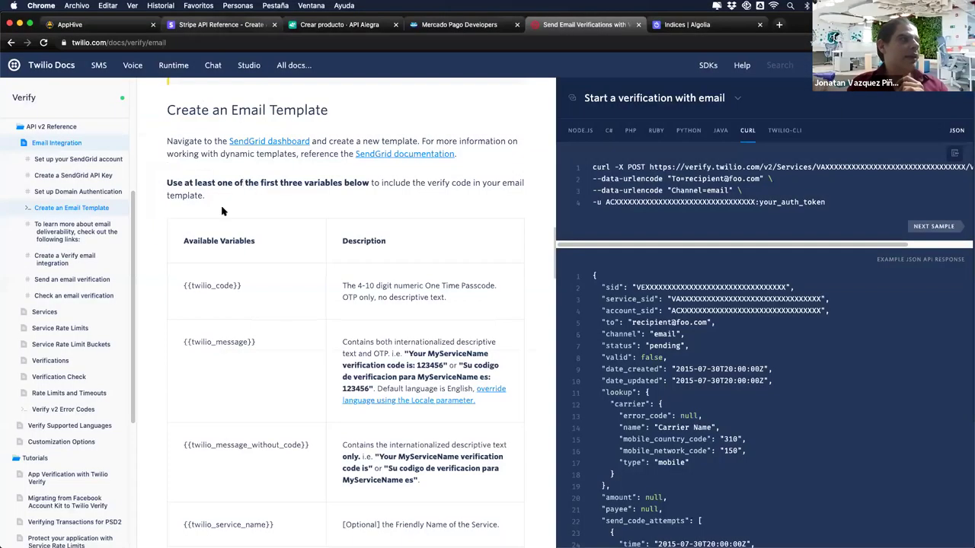
key("super+2")
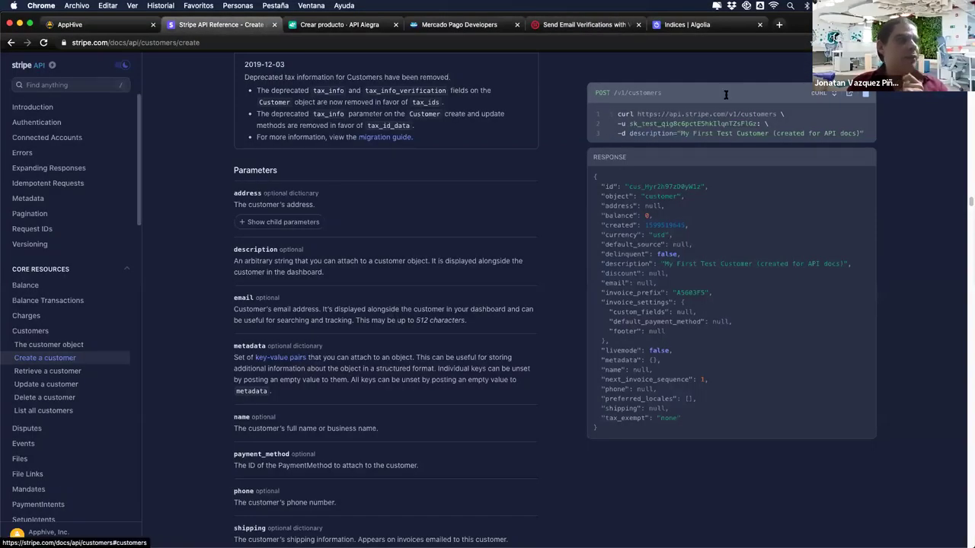
double_click(762, 123)
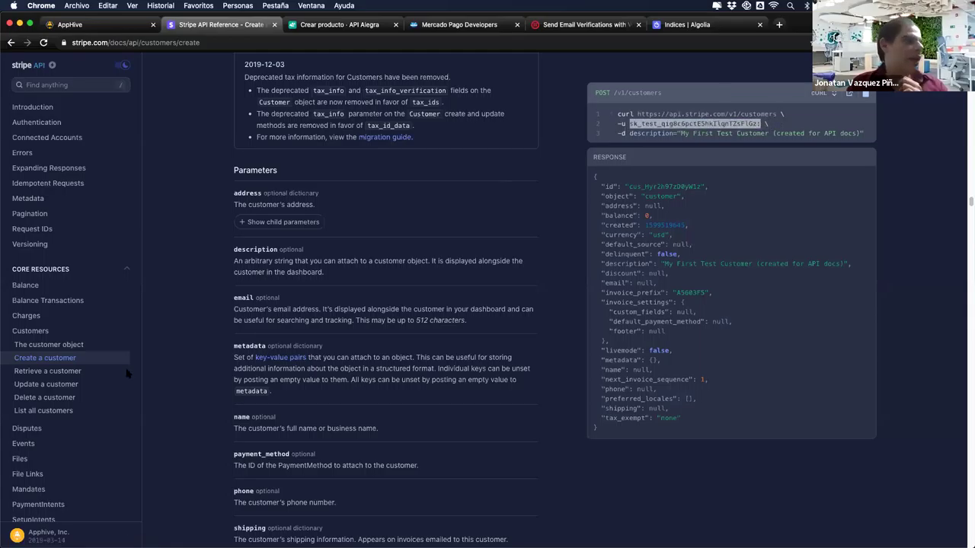
Compare the authentication key in Stripe's sample requests for Retrieve a customer and Create a payout, highlighting it in each.
left_click(48, 371)
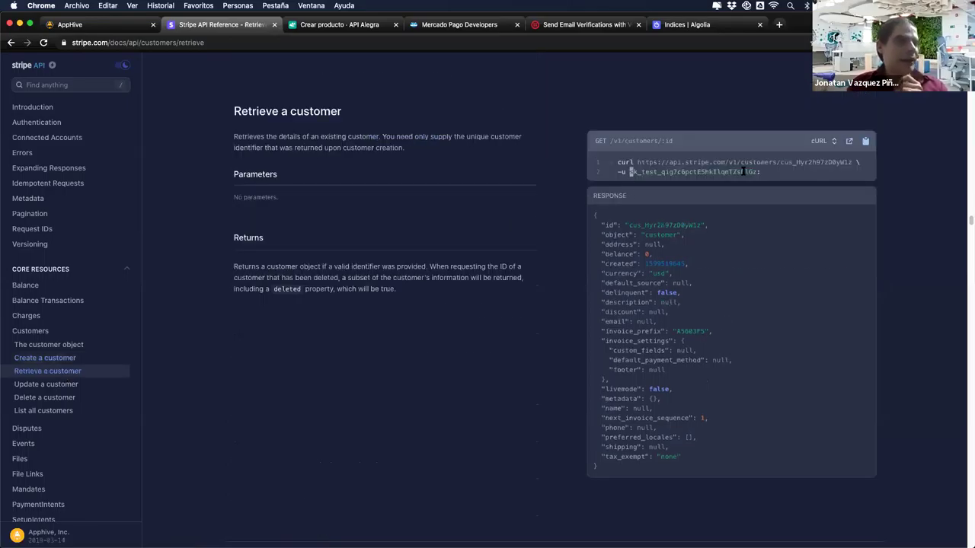
left_click_drag(629, 171, 745, 171)
scroll(76, 434, "down", 2)
scroll(73, 428, "down", 2)
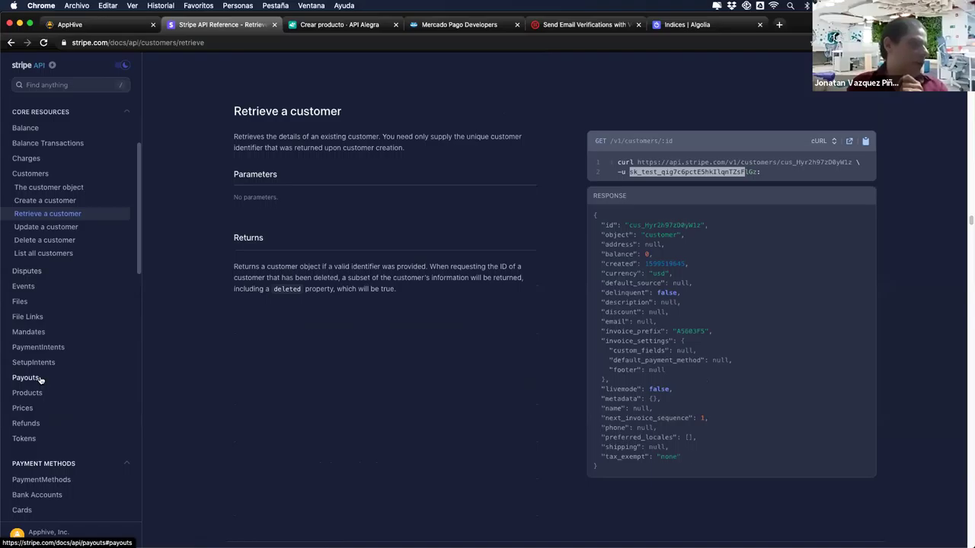
left_click(41, 380)
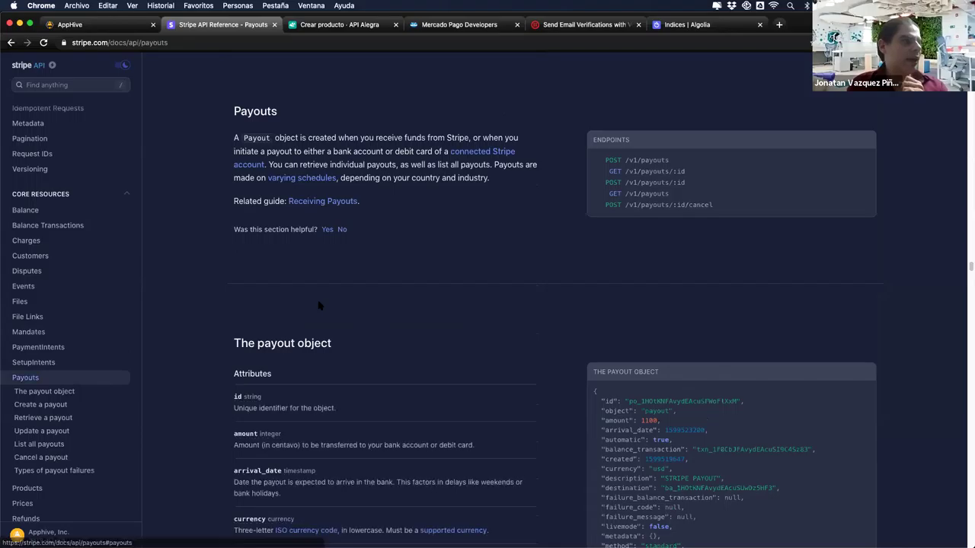
scroll(287, 252, "down", 3)
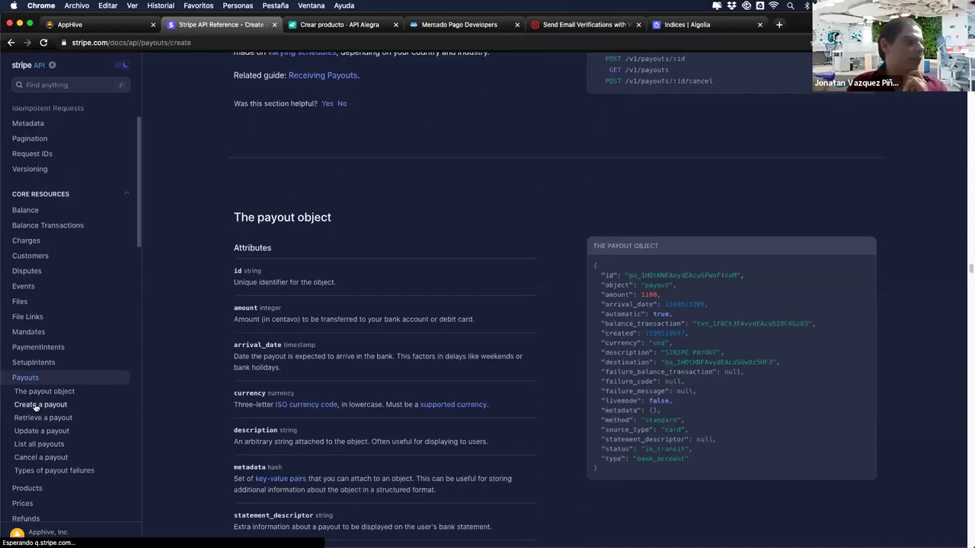
left_click(38, 405)
left_click_drag(652, 174, 629, 173)
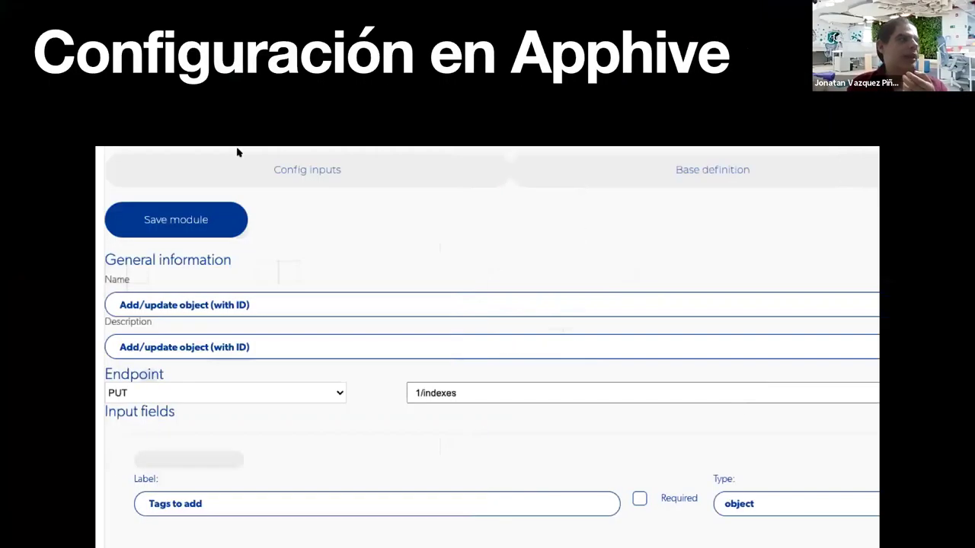
Revisit Algolia's config inputs in AppHive, and open the add-ons page of the APIs app in the other Chrome window.
key("ctrl+Left")
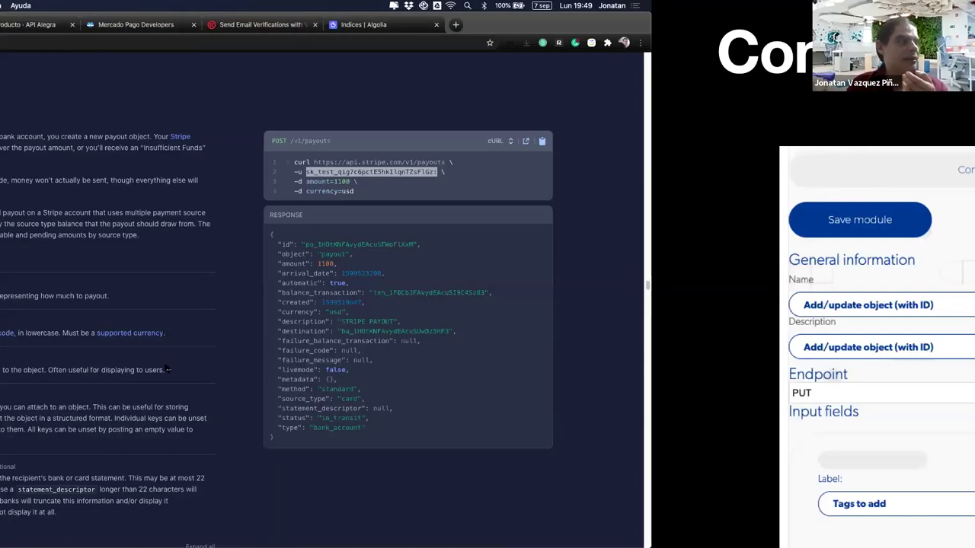
key("ctrl+Left")
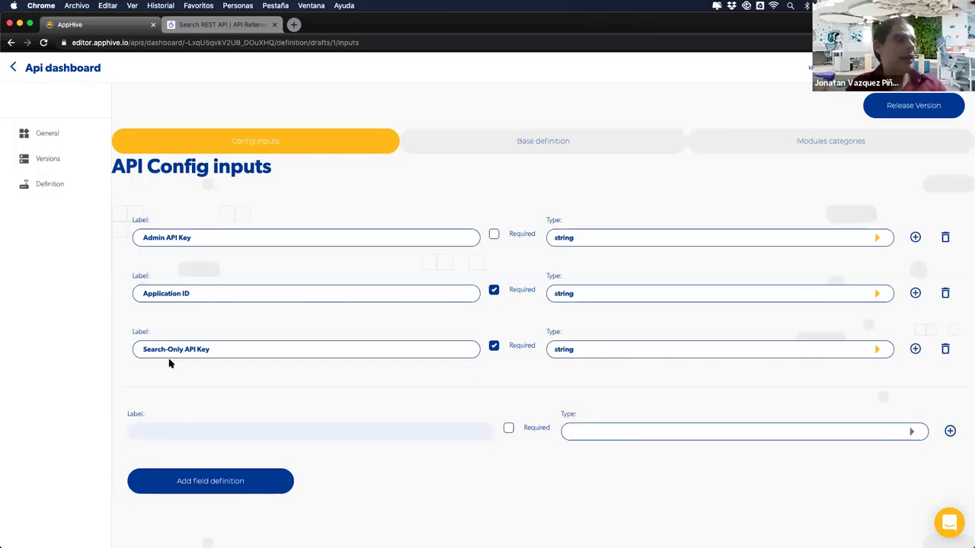
key("super+grave")
left_click(73, 24)
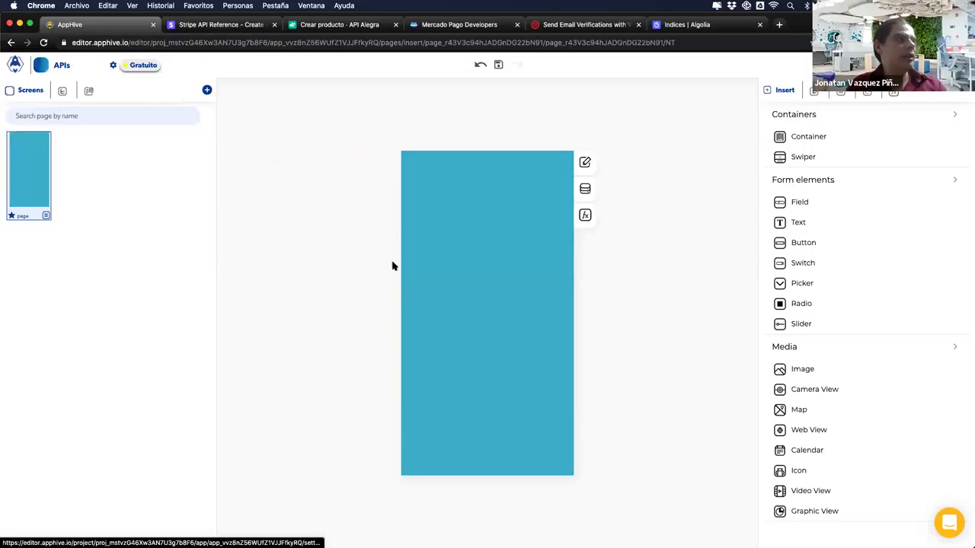
left_click(82, 67)
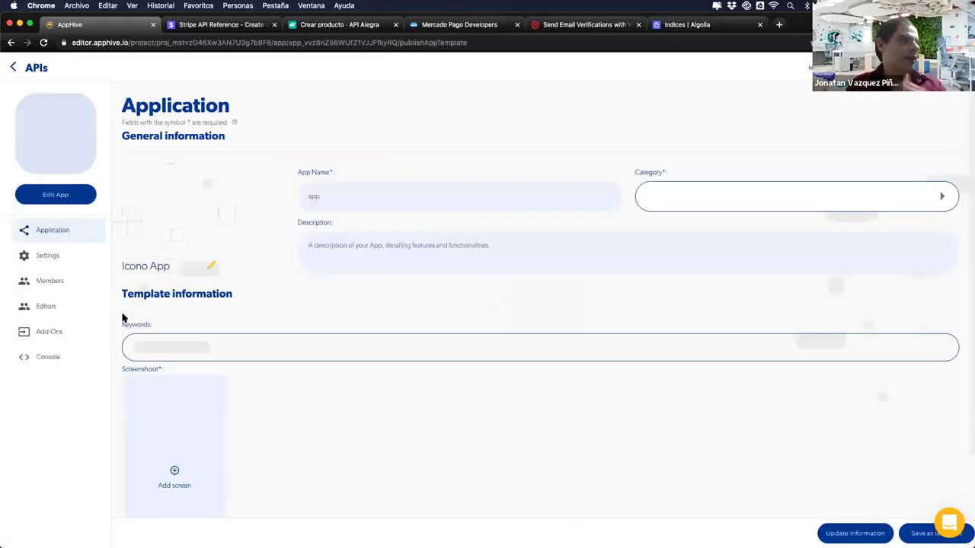
left_click(73, 331)
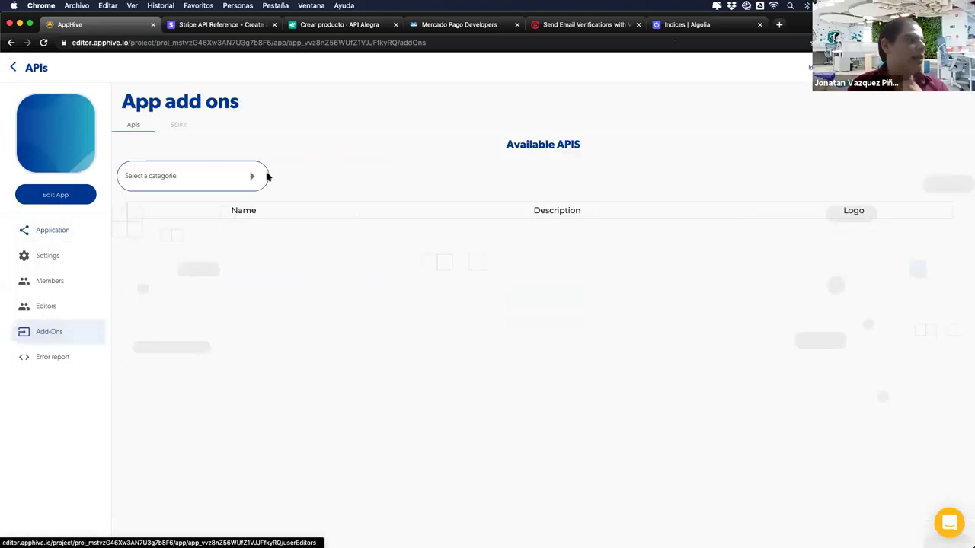
Filter the available APIs by the productivity category and add Algolia to the app.
left_click(254, 176)
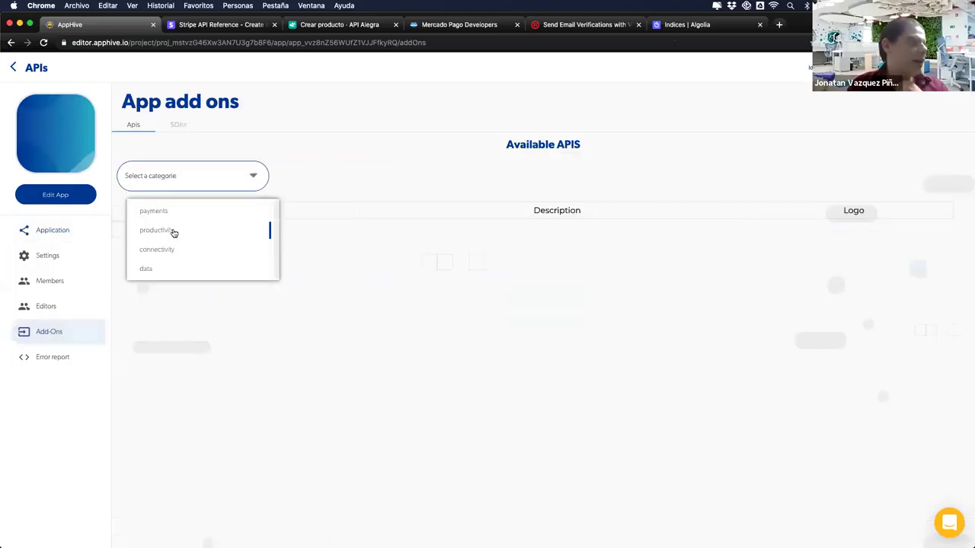
left_click(174, 231)
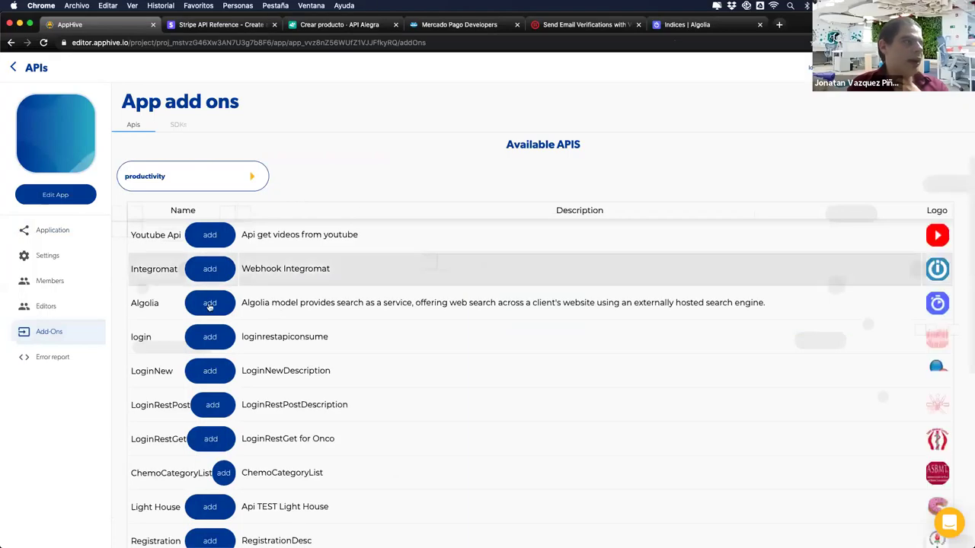
left_click(210, 304)
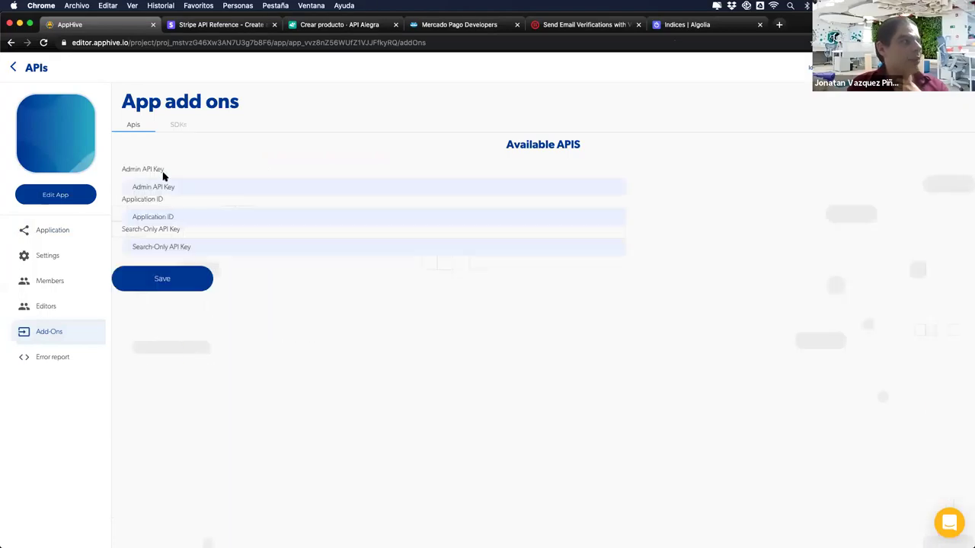
Examine Algolia's Admin API Key, Application ID and Search-Only API Key fields, leaving them empty, and switch to the Keynote presentation.
triple_click(119, 169)
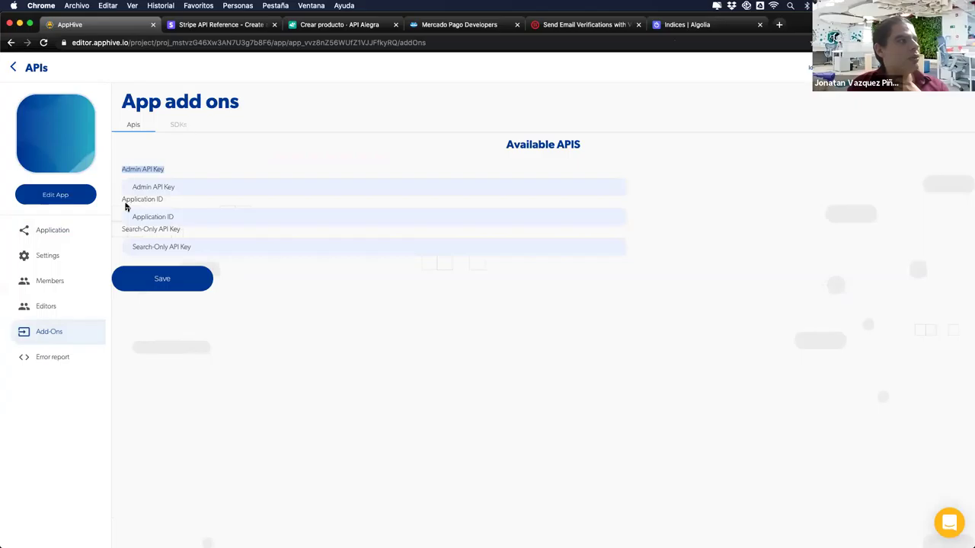
triple_click(171, 200)
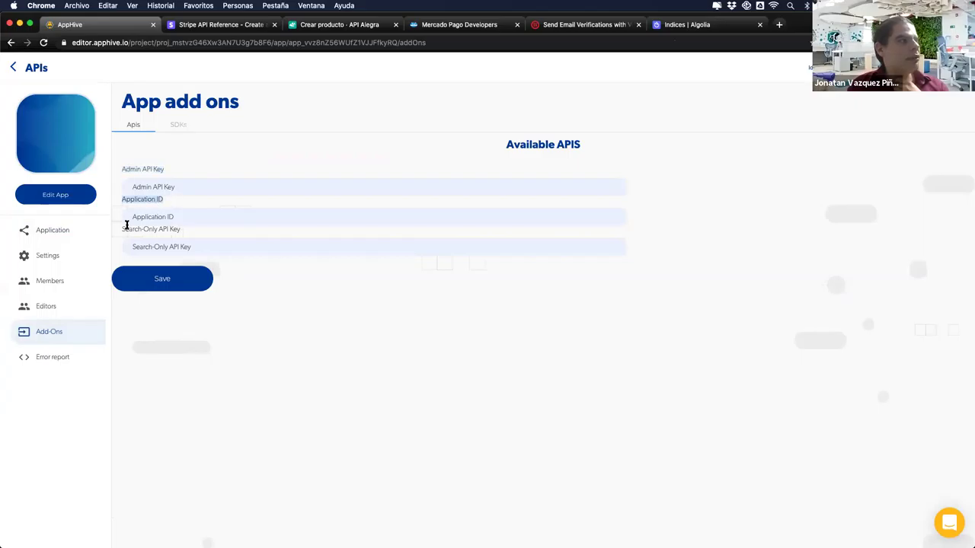
triple_click(186, 231)
left_click(200, 217)
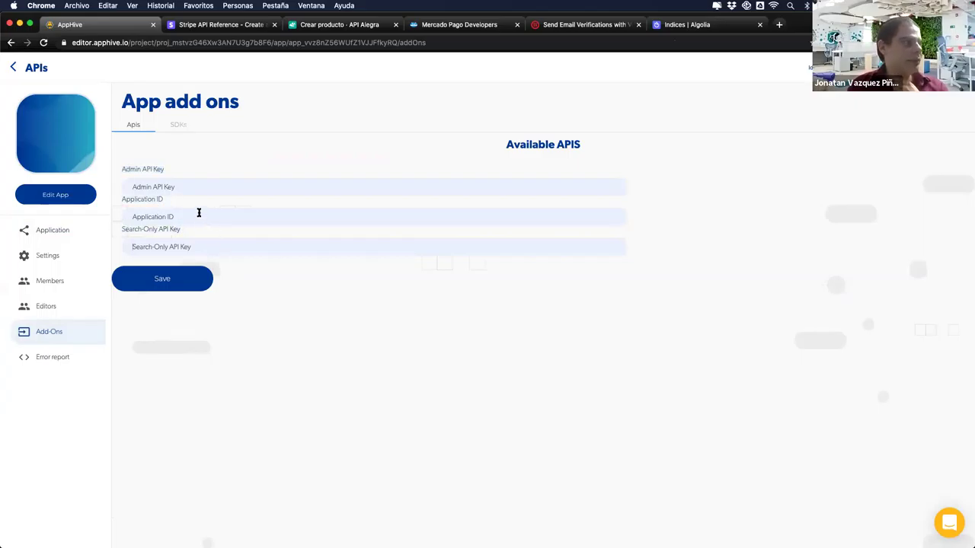
left_click(200, 190)
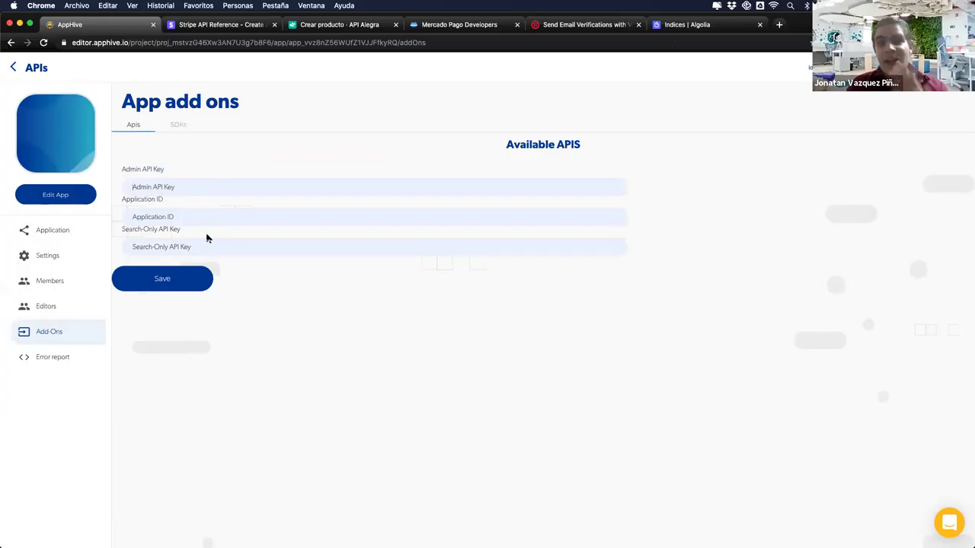
key("ctrl+Right")
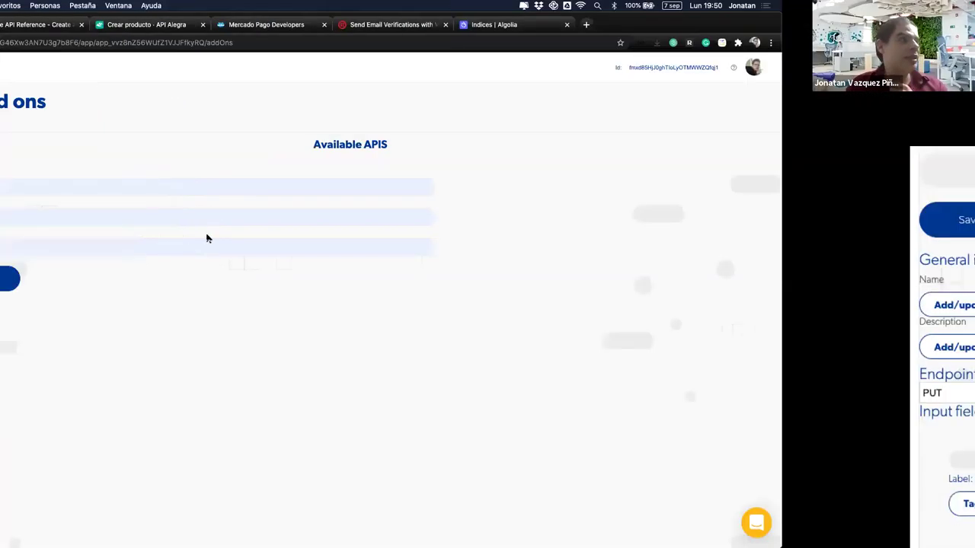
Return to Algolia's API config inputs in the AppHive dashboard and highlight the Application ID and Search-Only API Key labels.
key("ctrl+Left")
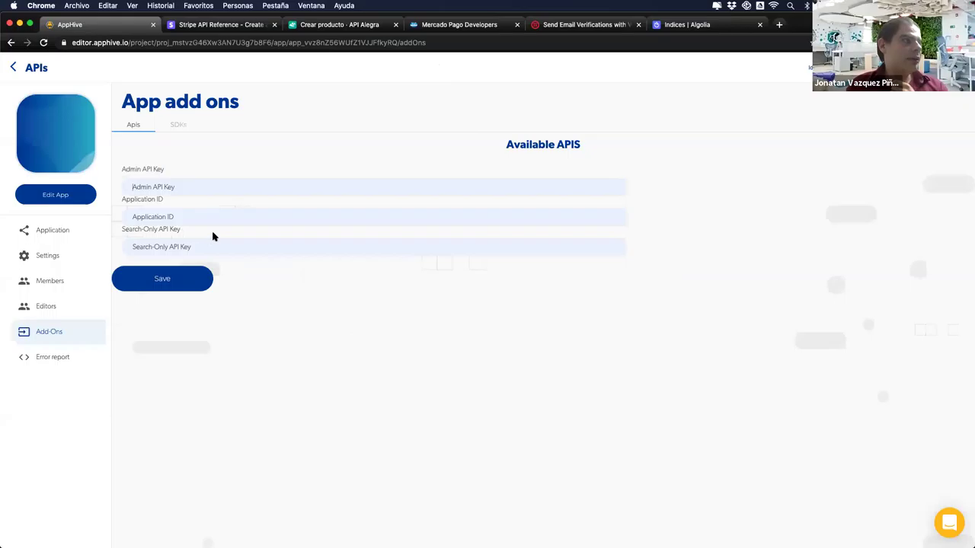
key("ctrl+Up")
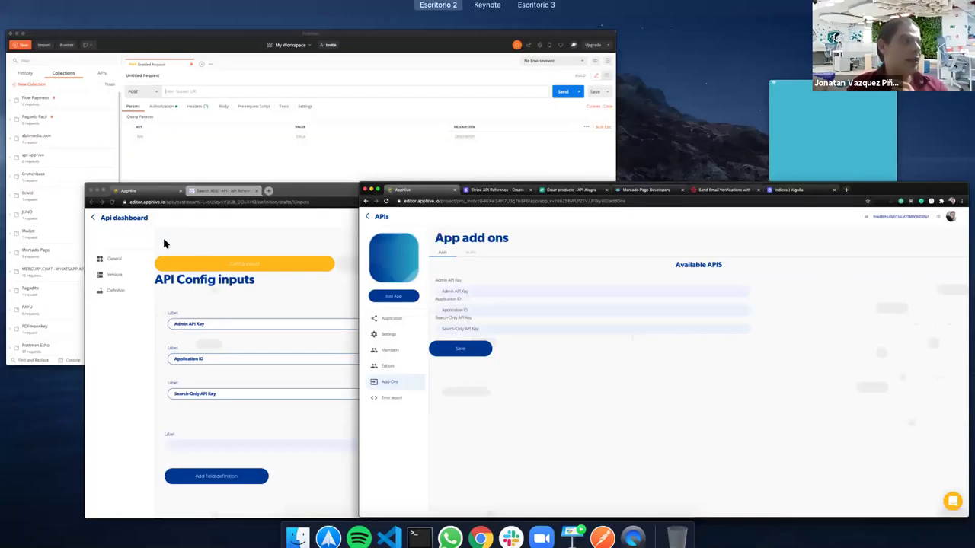
left_click(166, 244)
left_click_drag(213, 298, 135, 294)
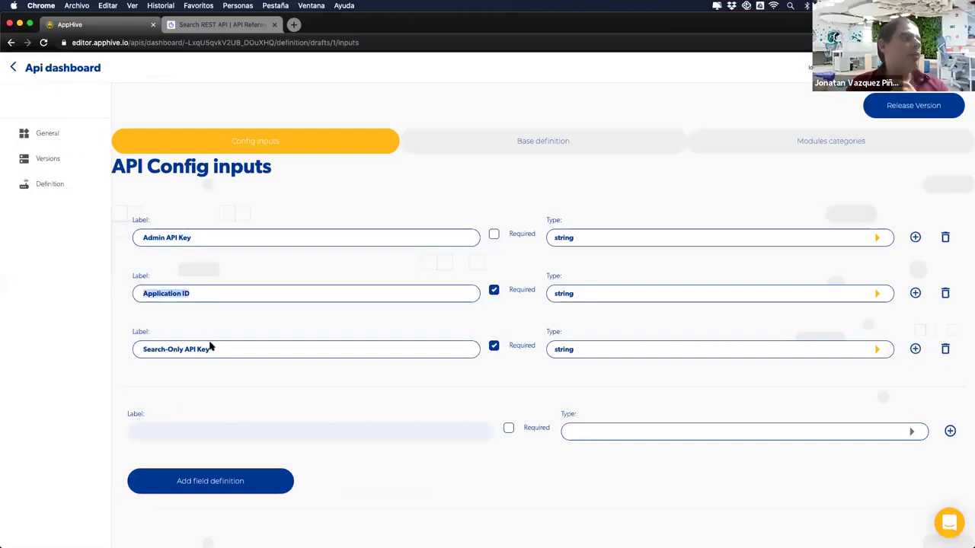
left_click_drag(211, 348, 150, 351)
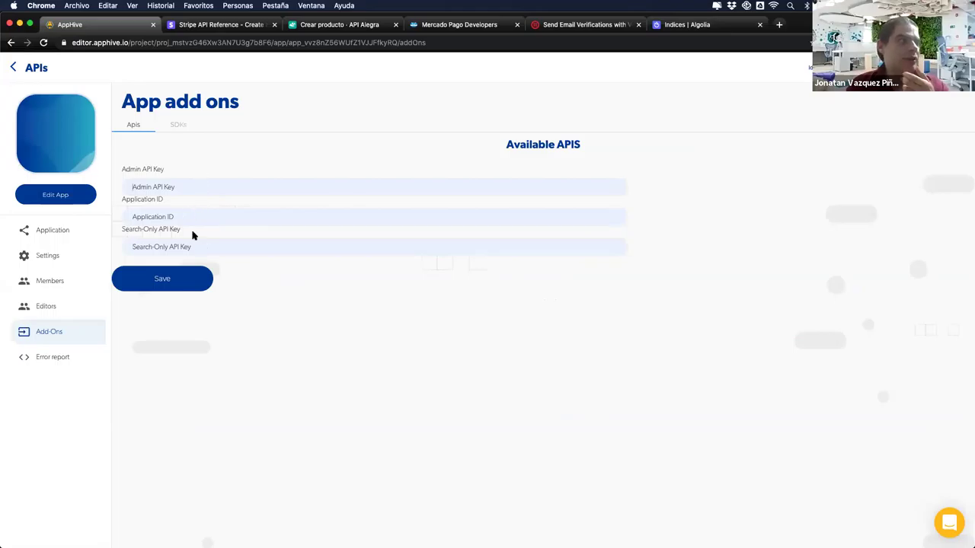
Open the API Keys page in Algolia and copy the Search-Only API Key into the matching add-on field in AppHive.
left_click(195, 181)
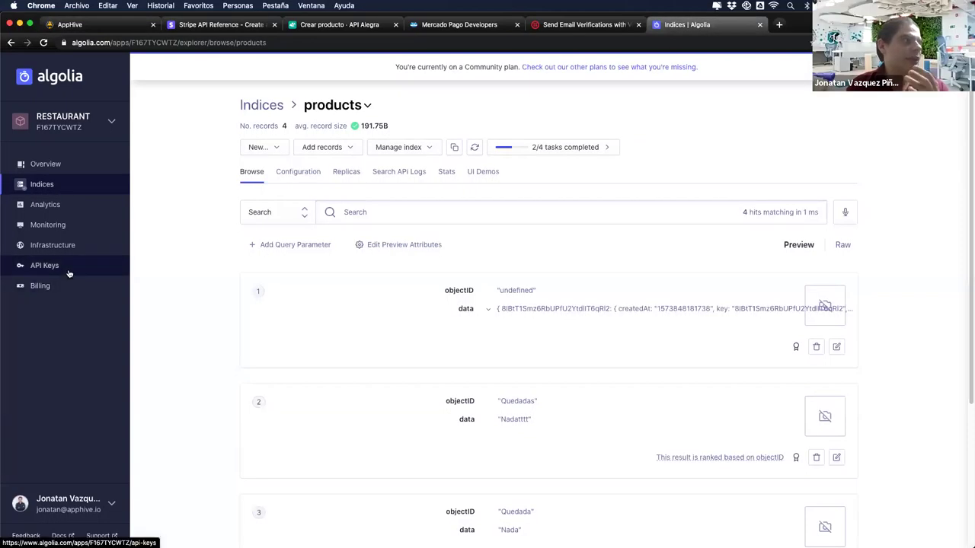
left_click(68, 273)
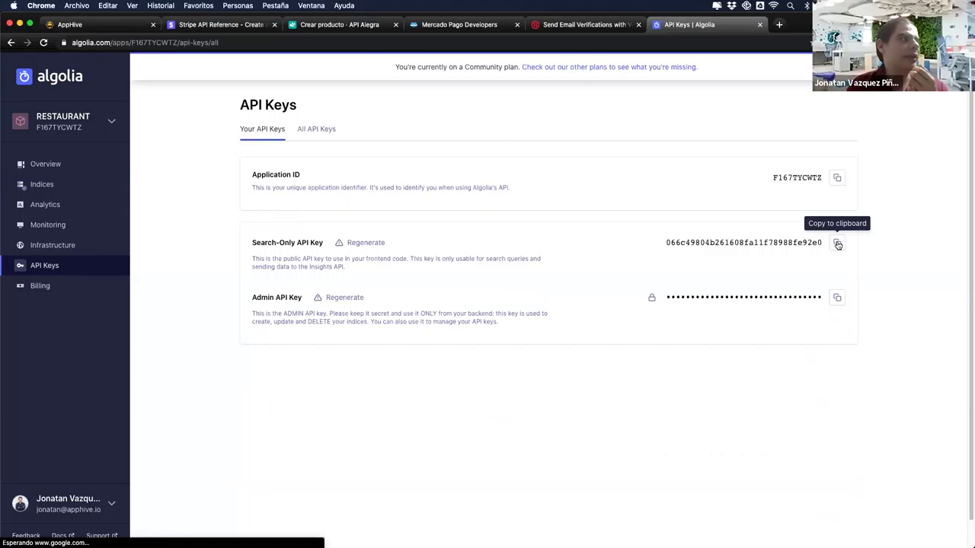
left_click(838, 244)
key("super+1")
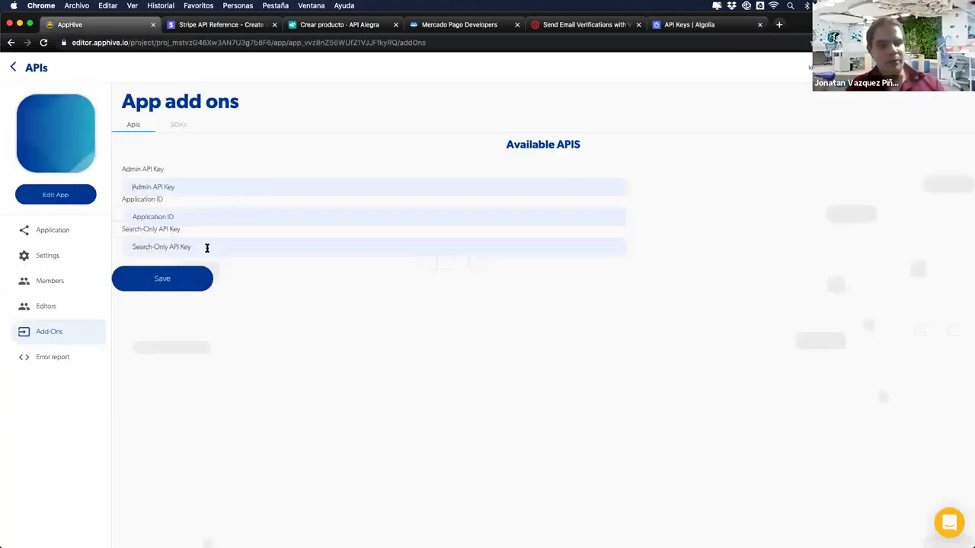
left_click(206, 247)
key("super+v")
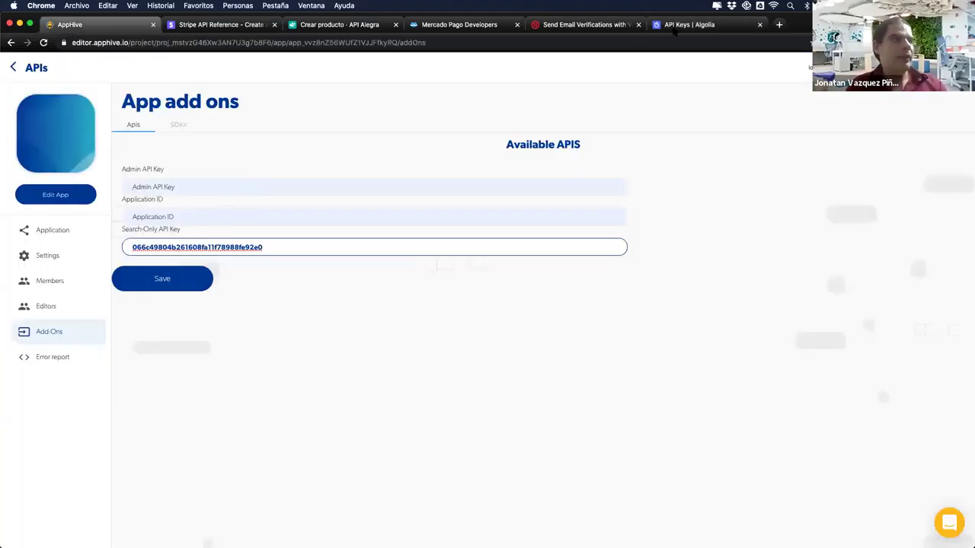
Copy the Application ID from Algolia's API Keys page into the add-on's Application ID field.
left_click(674, 31)
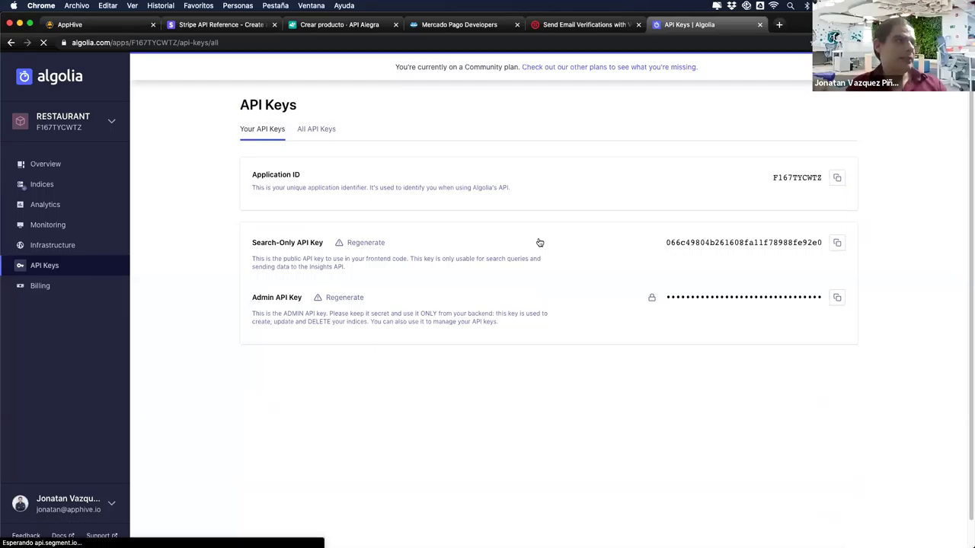
left_click(837, 178)
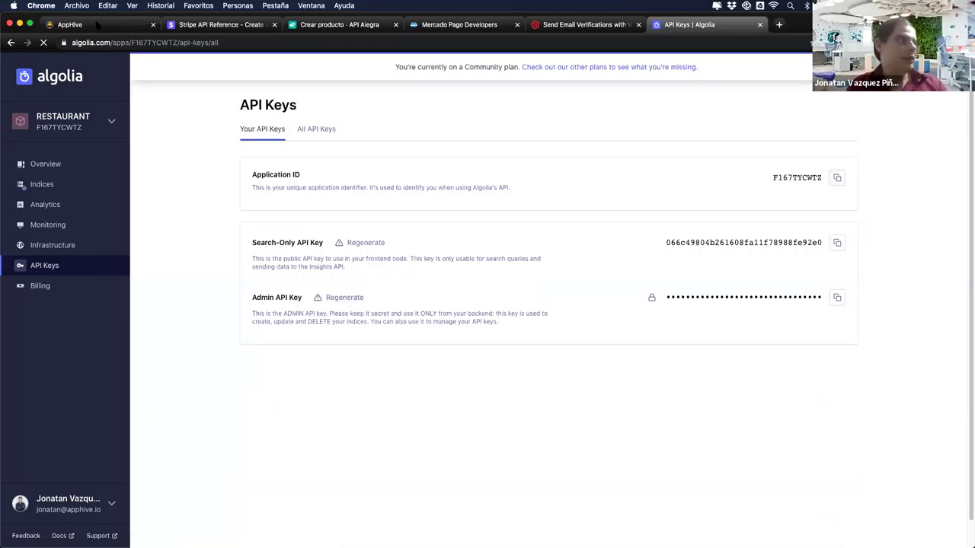
key("super+1")
left_click(147, 220)
key("super+v")
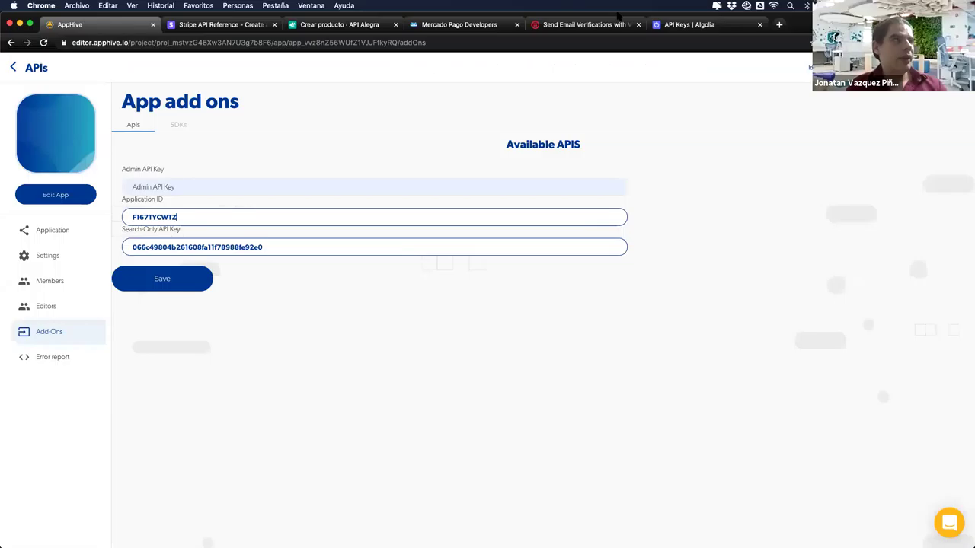
Copy the Admin API Key from Algolia into its add-on field and save the Algolia configuration.
left_click(665, 25)
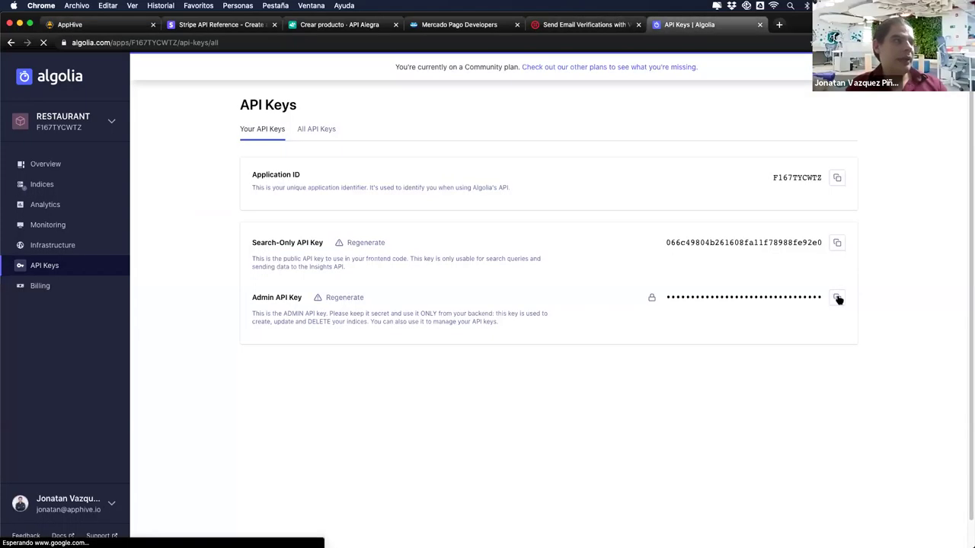
left_click(837, 299)
key("super+1")
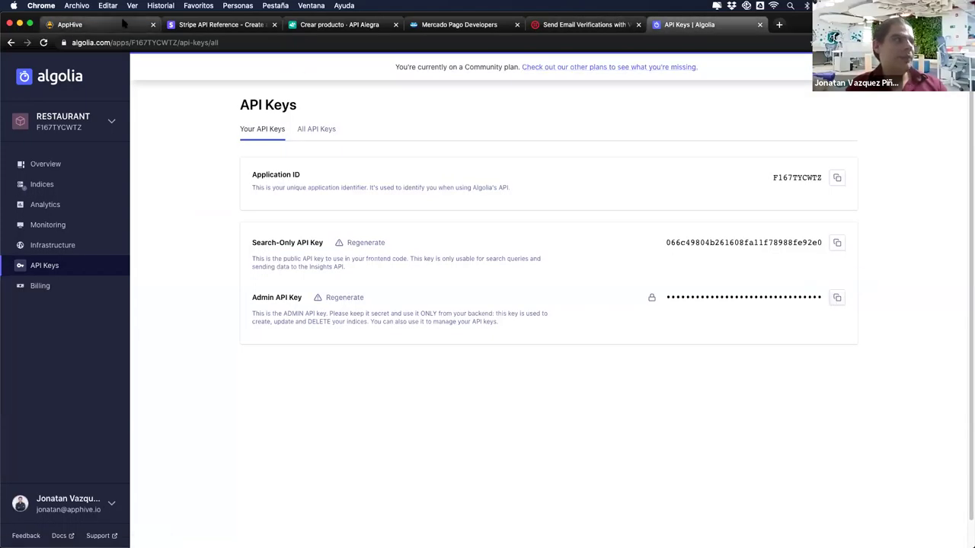
left_click(191, 188)
key("super+v")
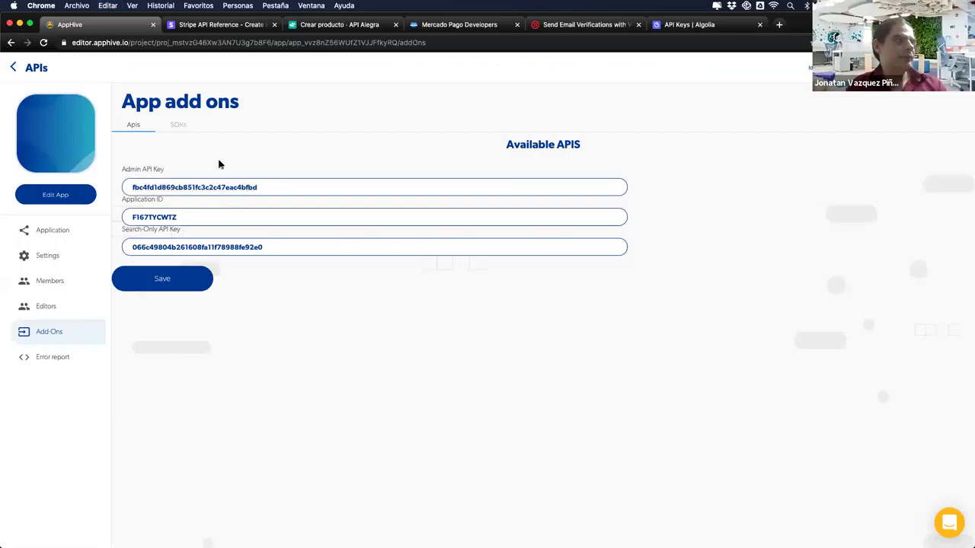
left_click(172, 281)
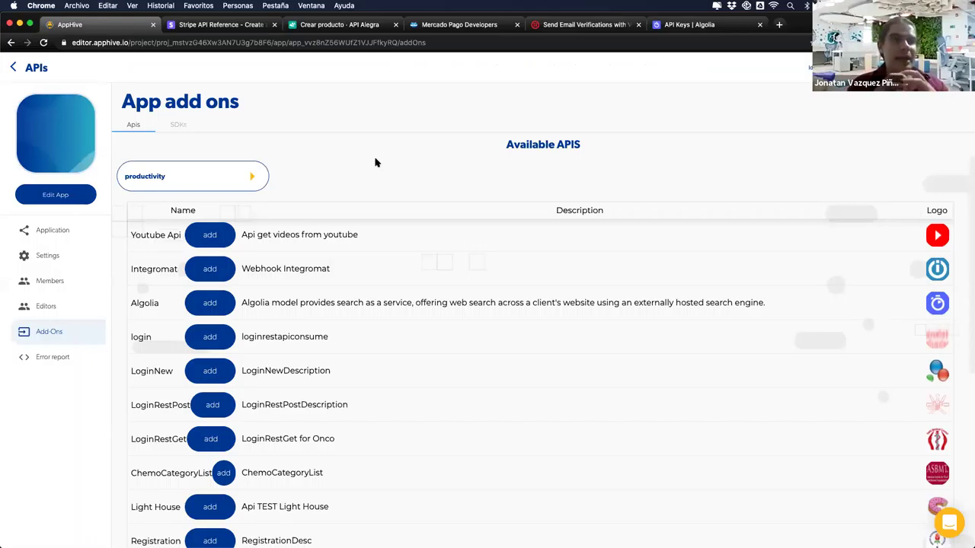
Open the APIs app in the editor, add an onLoad event to the page, and show the Algolia functions available for it.
left_click(62, 195)
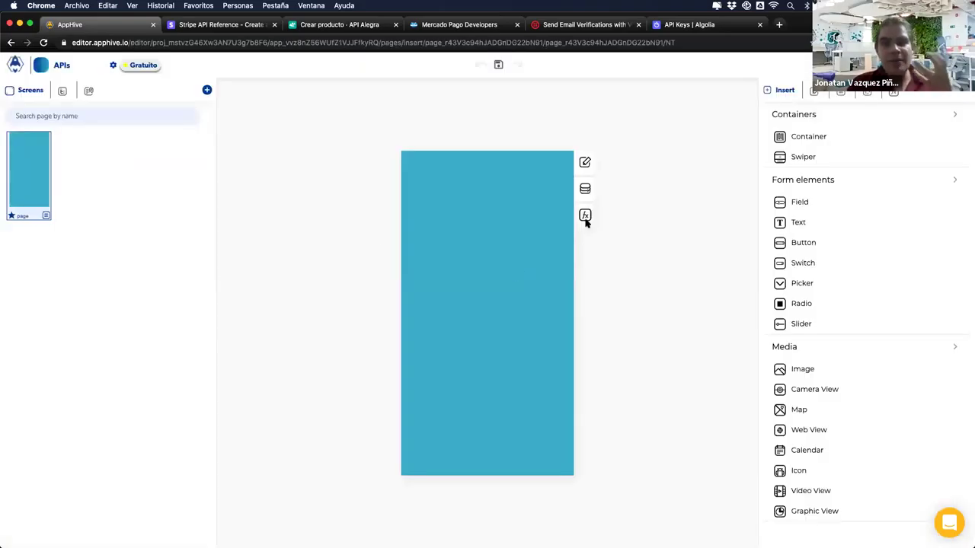
left_click(585, 217)
left_click(497, 196)
left_click(497, 214)
left_click(495, 192)
mouse_move(497, 394)
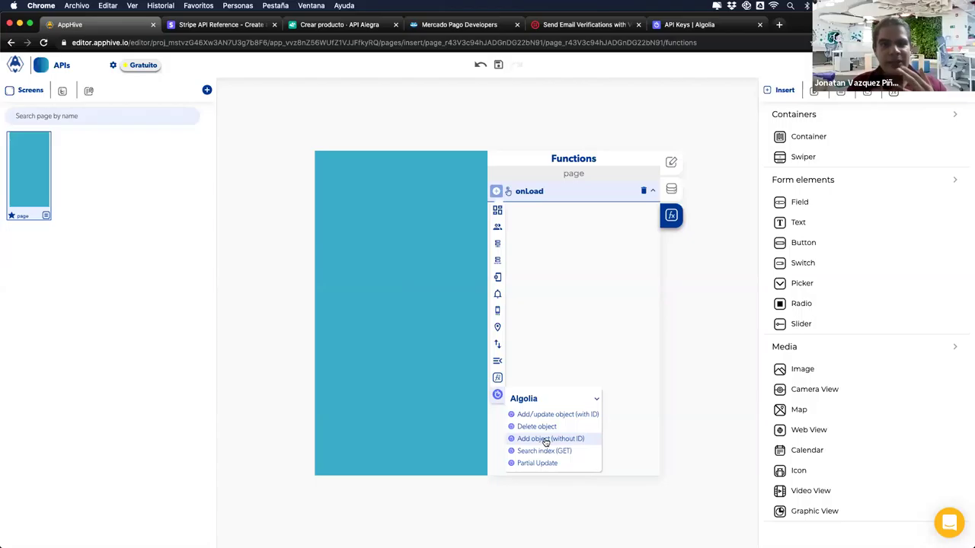
mouse_move(496, 191)
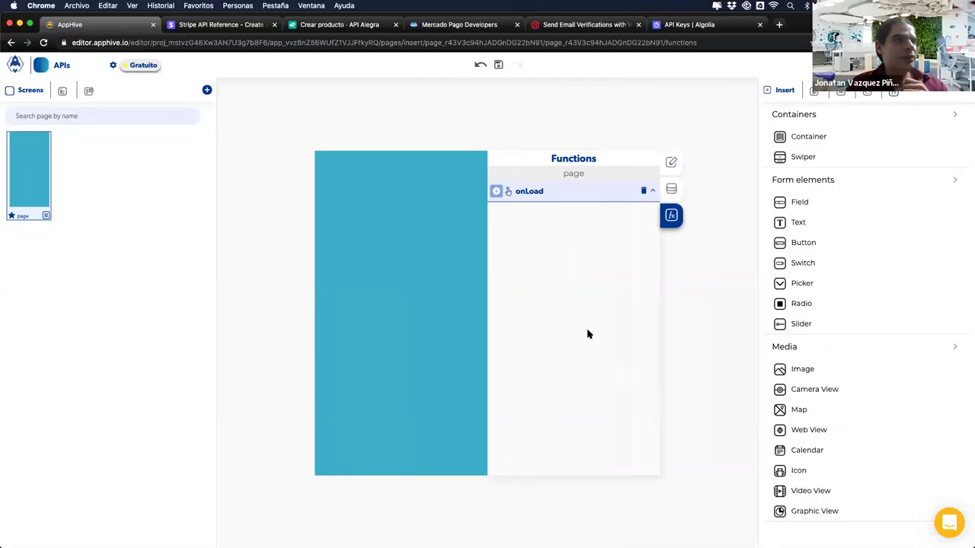
Open the base definition of the Algolia API in the AppHive dashboard and highlight its base URL.
key("ctrl+Up")
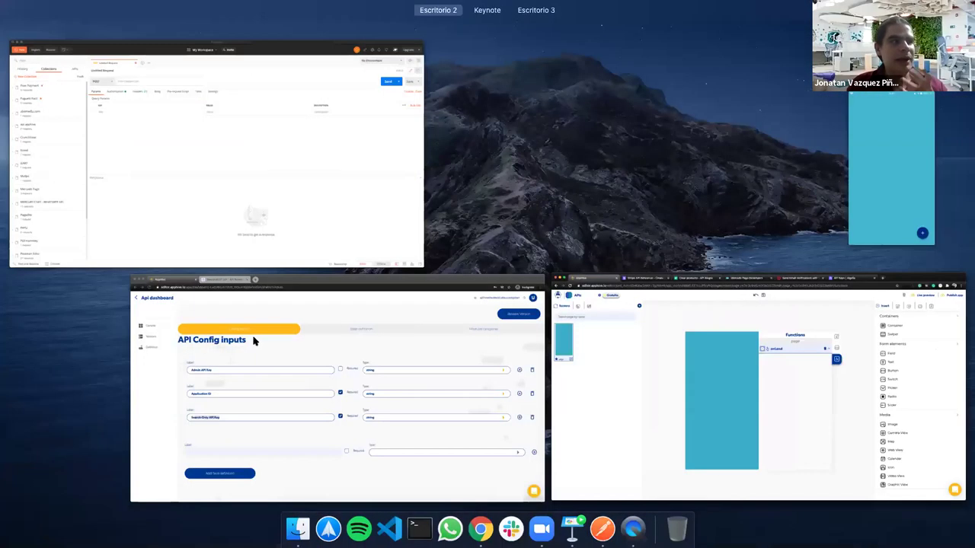
left_click(254, 341)
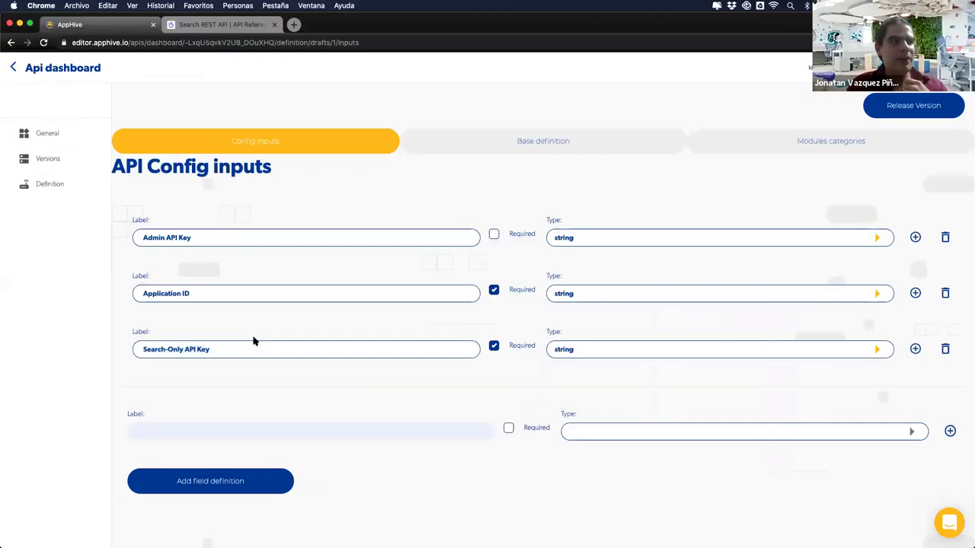
left_click(450, 151)
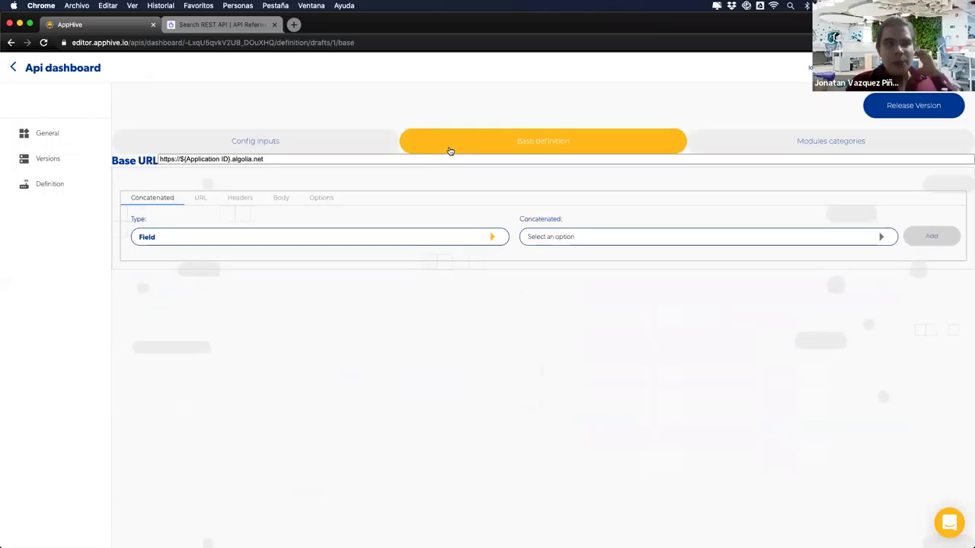
left_click(267, 158)
left_click_drag(264, 160, 158, 157)
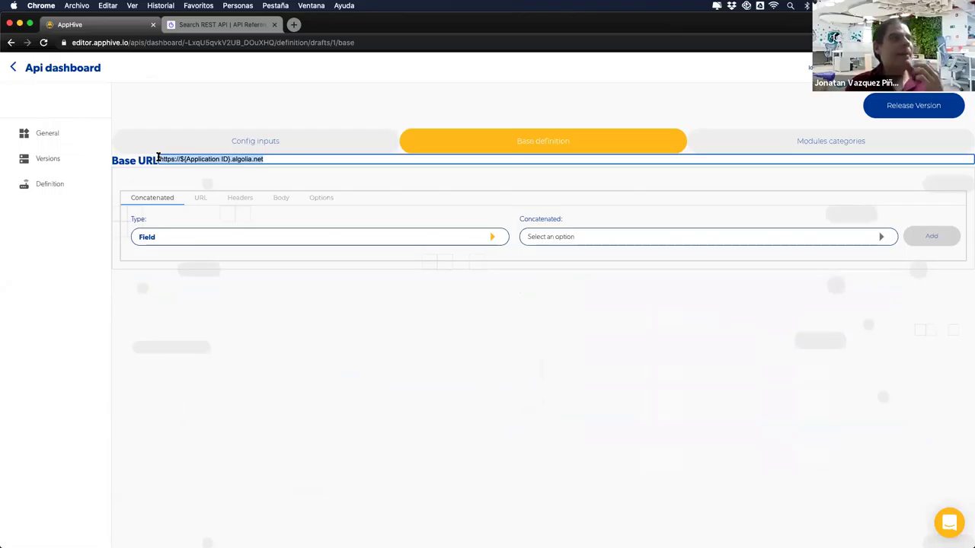
left_click(220, 178)
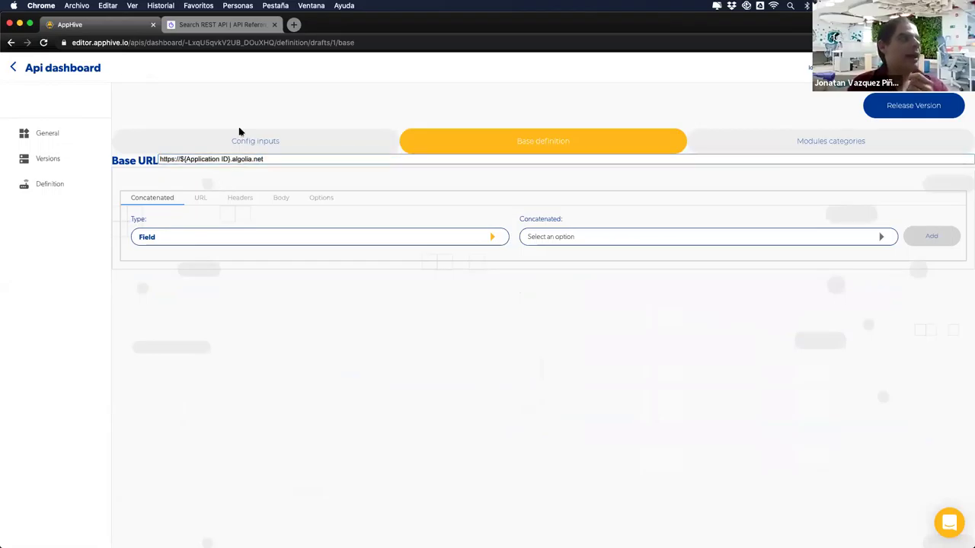
key("ctrl+Up")
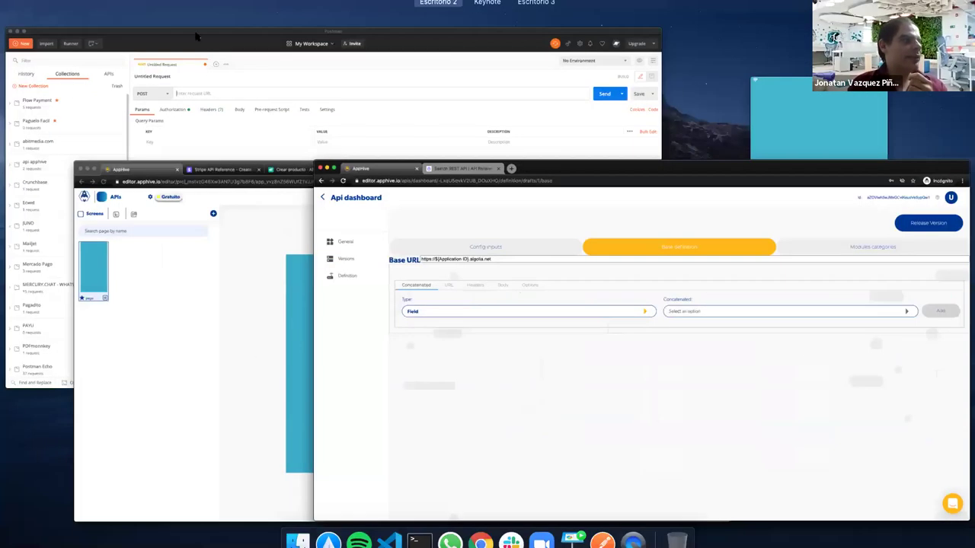
key("Down")
key("Return")
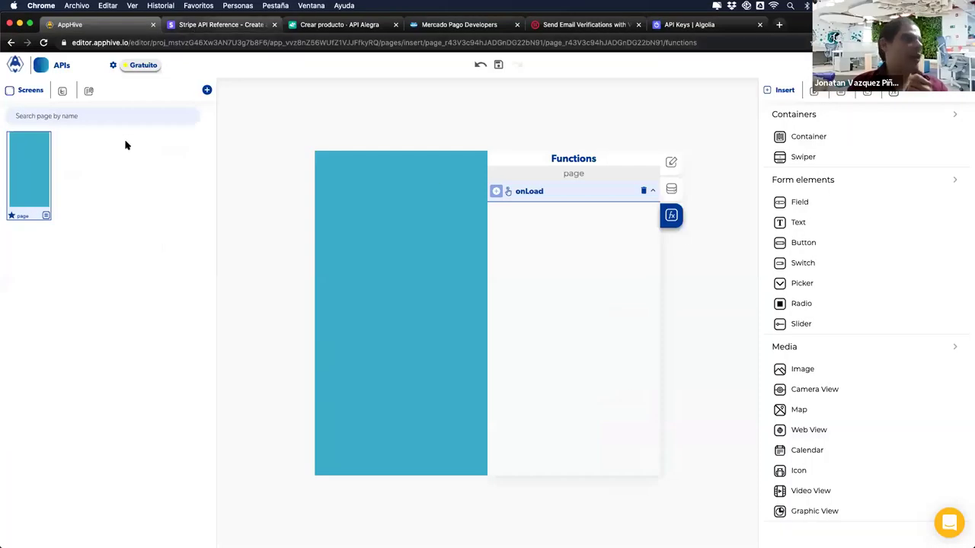
key("ctrl+Tab")
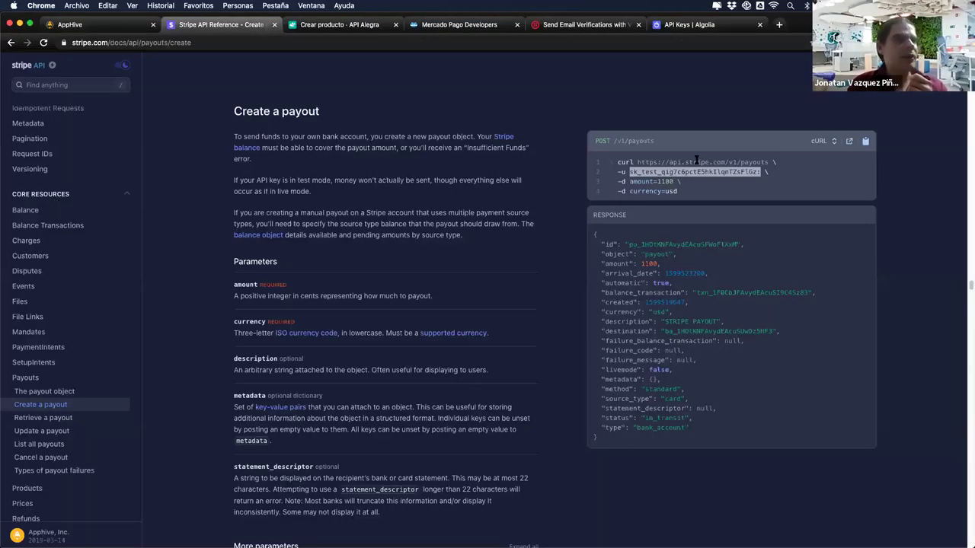
left_click_drag(738, 162, 637, 162)
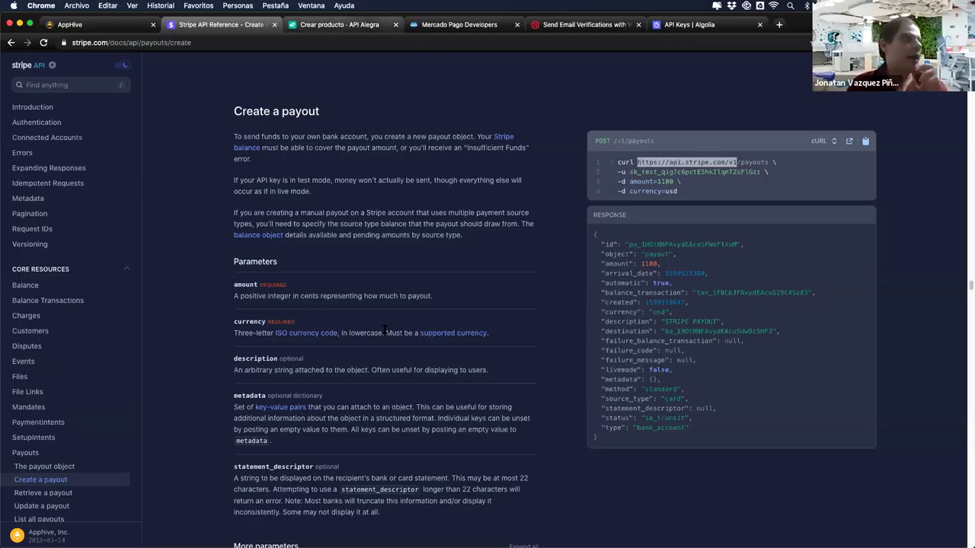
Highlight the base part of the endpoint URL in the definition of Alegra's Crear producto reference.
key("ctrl+Tab")
scroll(374, 202, "up", 10)
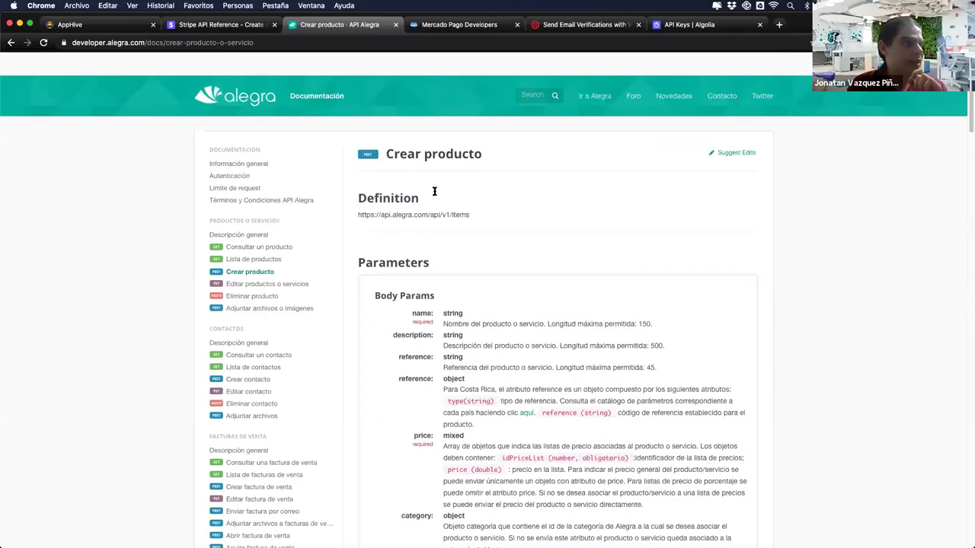
left_click_drag(439, 191, 439, 191)
scroll(439, 191, "down", 1)
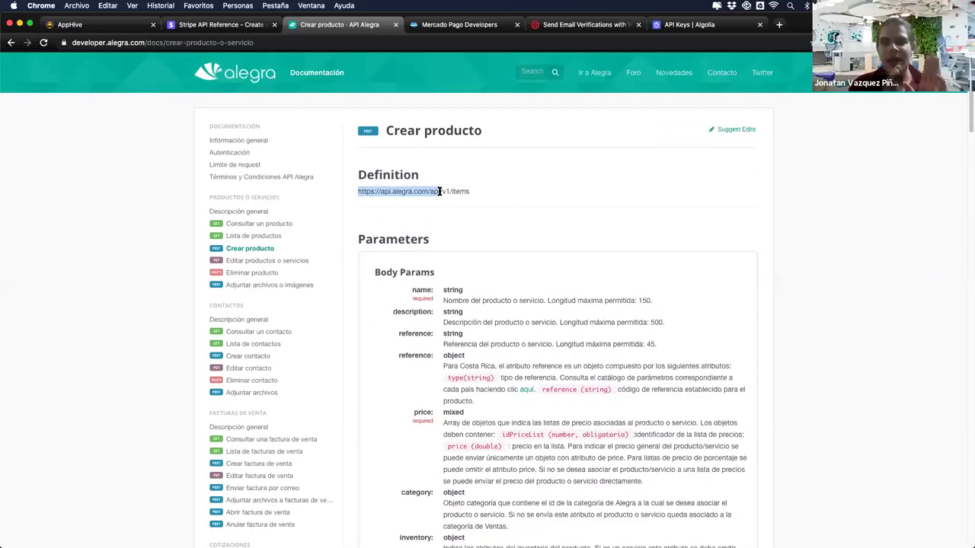
left_click(443, 22)
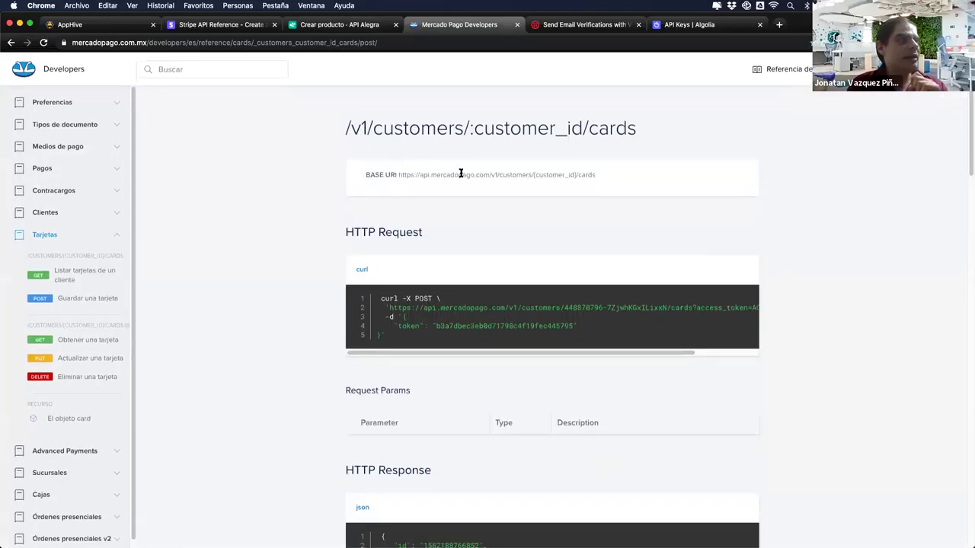
left_click_drag(398, 174, 532, 178)
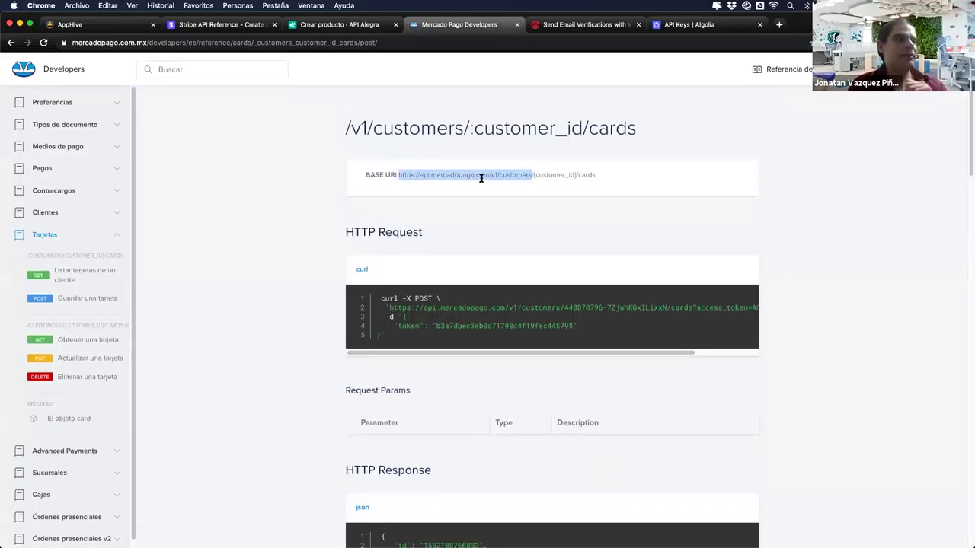
left_click(499, 174)
left_click_drag(398, 174, 498, 174)
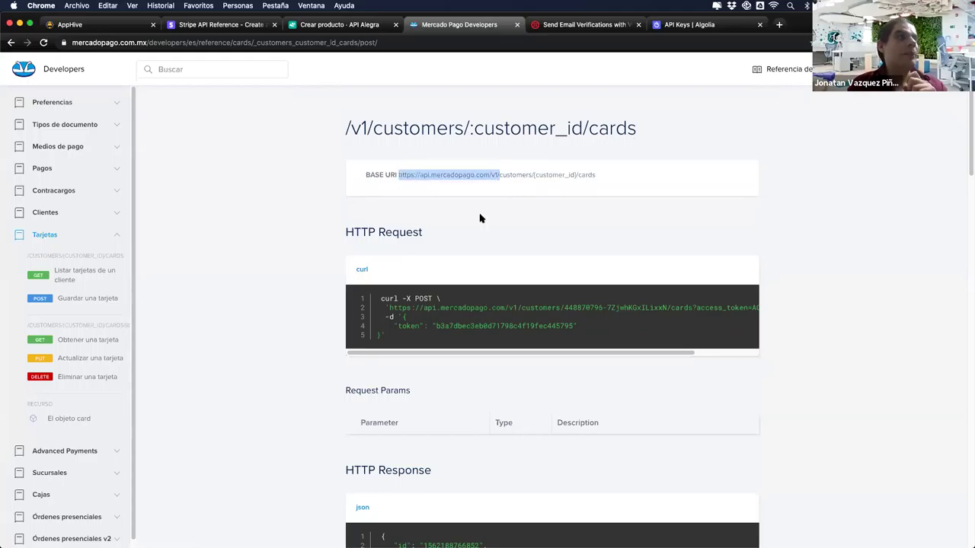
Revisit Algolia's API Keys page and switch to the Search REST API reference in the other Chrome window.
left_click(667, 25)
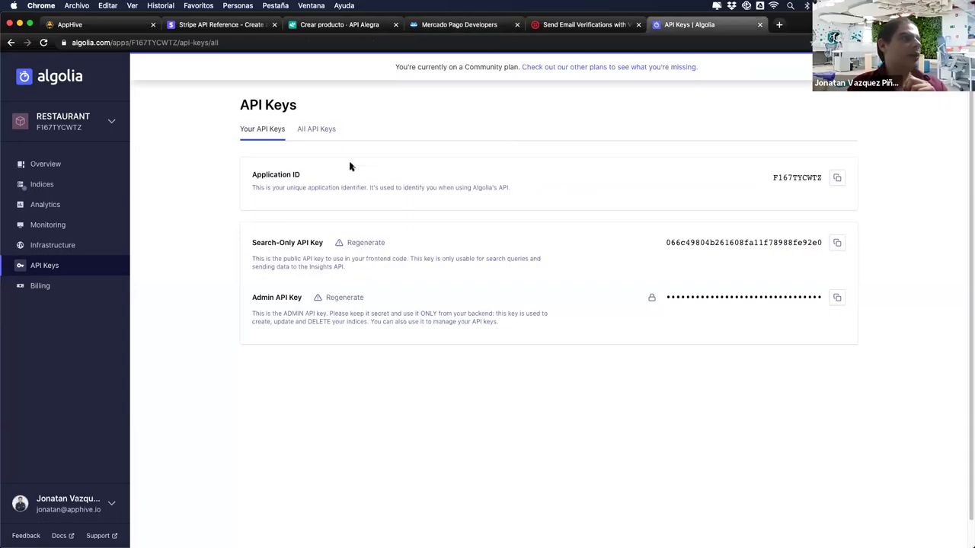
key("ctrl+Up")
key("ctrl+Up")
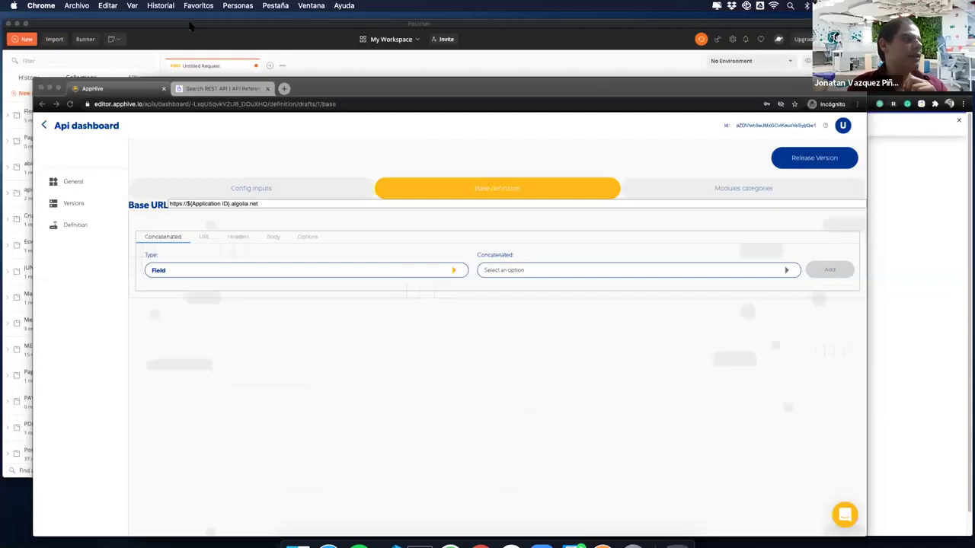
key("ctrl+Tab")
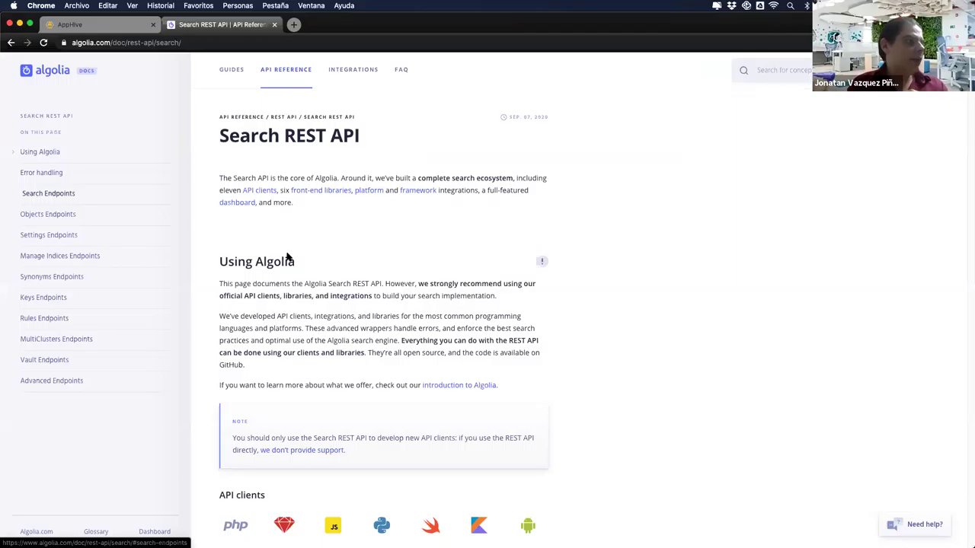
Examine the Search REST API reference from Using Algolia through Search index (POST) for the API's base URL.
scroll(287, 258, "down", 15)
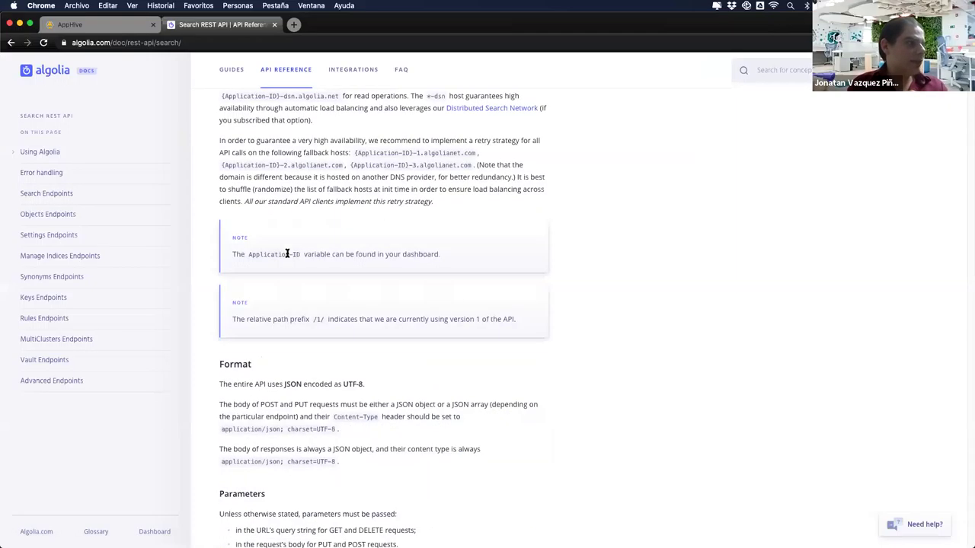
scroll(287, 254, "down", 3)
scroll(287, 255, "down", 10)
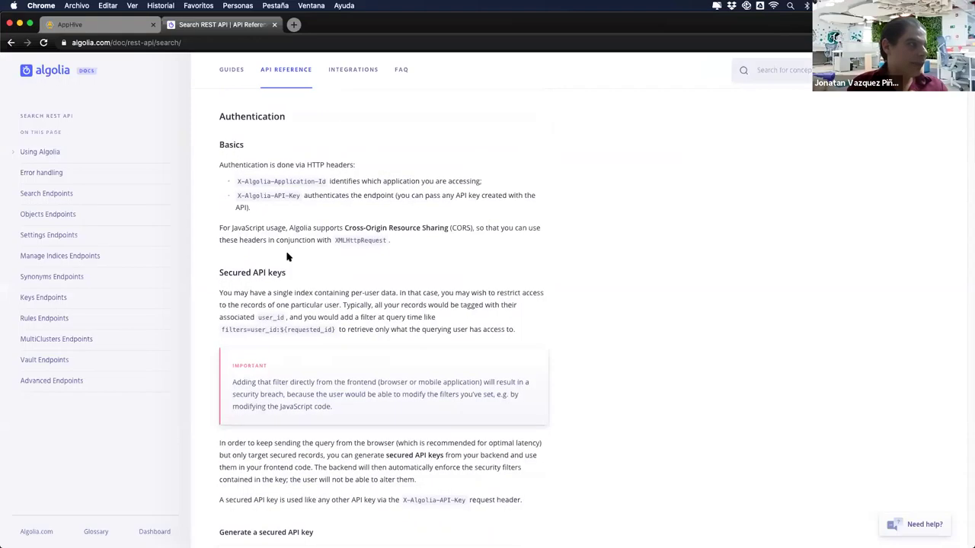
scroll(287, 257, "down", 12)
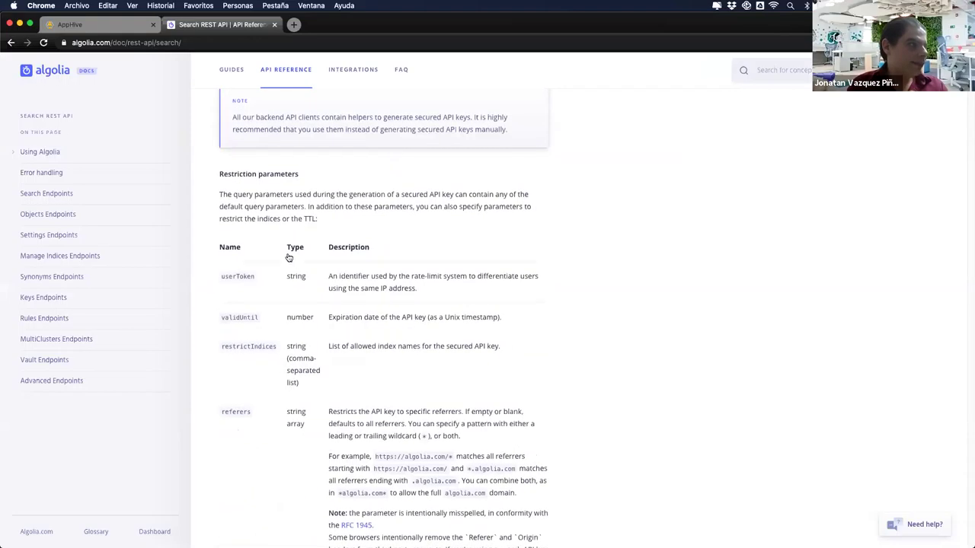
scroll(289, 258, "down", 12)
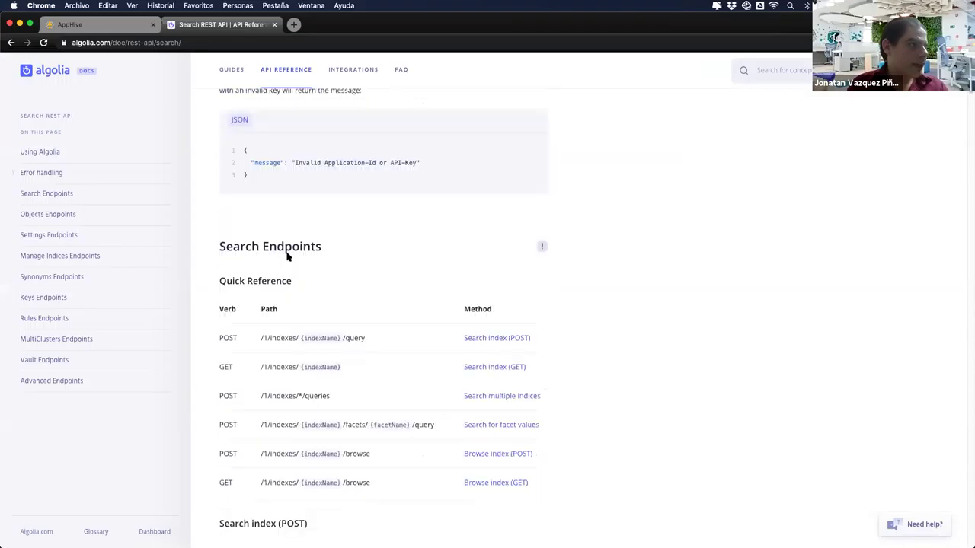
scroll(286, 254, "down", 3)
scroll(238, 270, "down", 1)
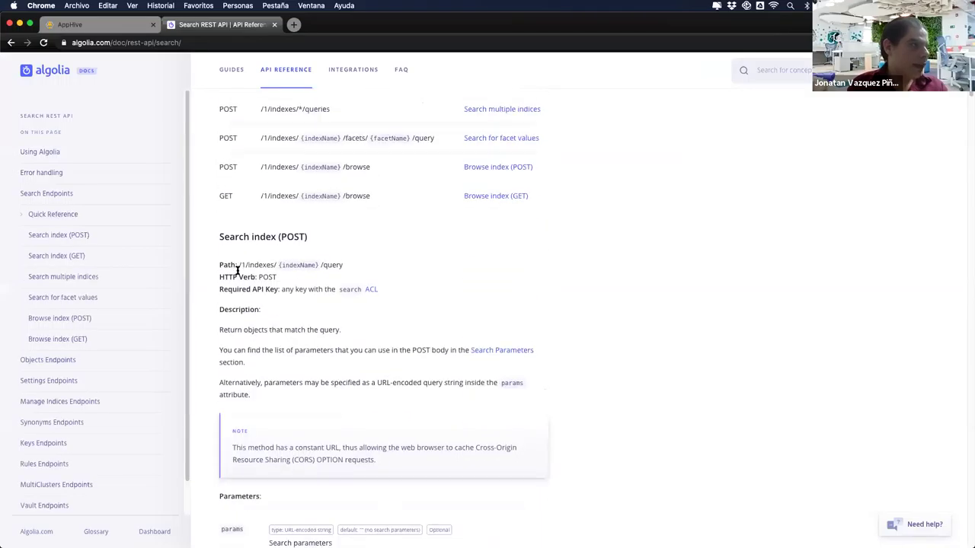
left_click(40, 152)
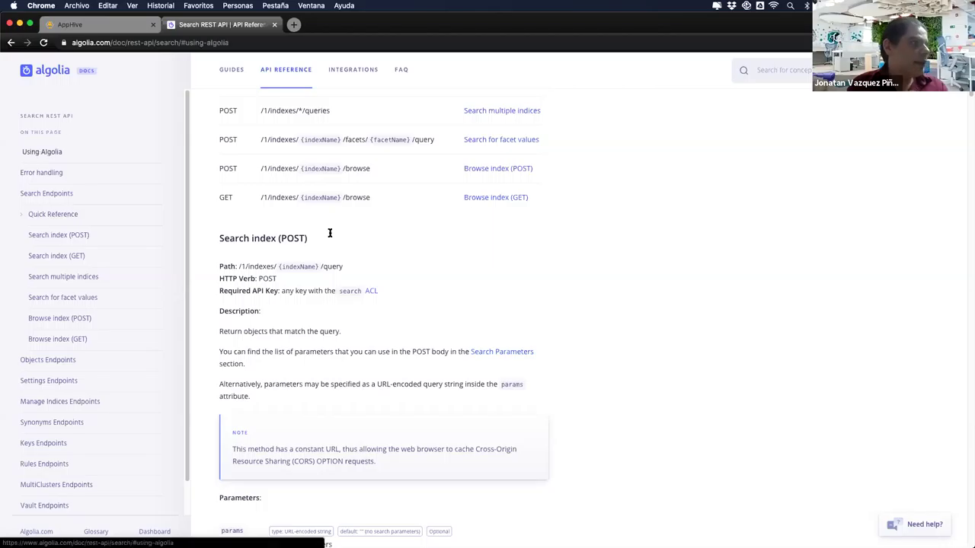
scroll(350, 251, "down", 4)
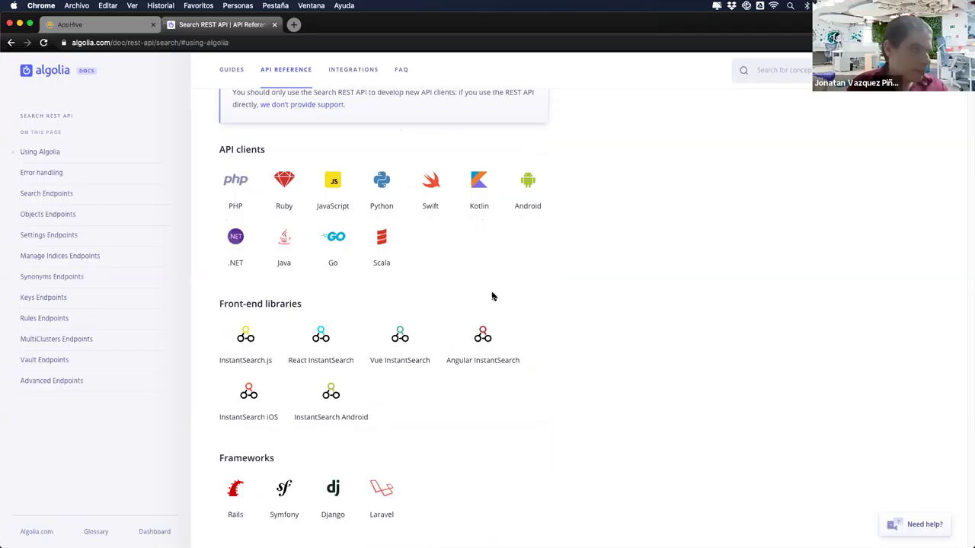
Search the Algolia documentation for curl and return to the beginning of the Search REST API page.
key("super+f")
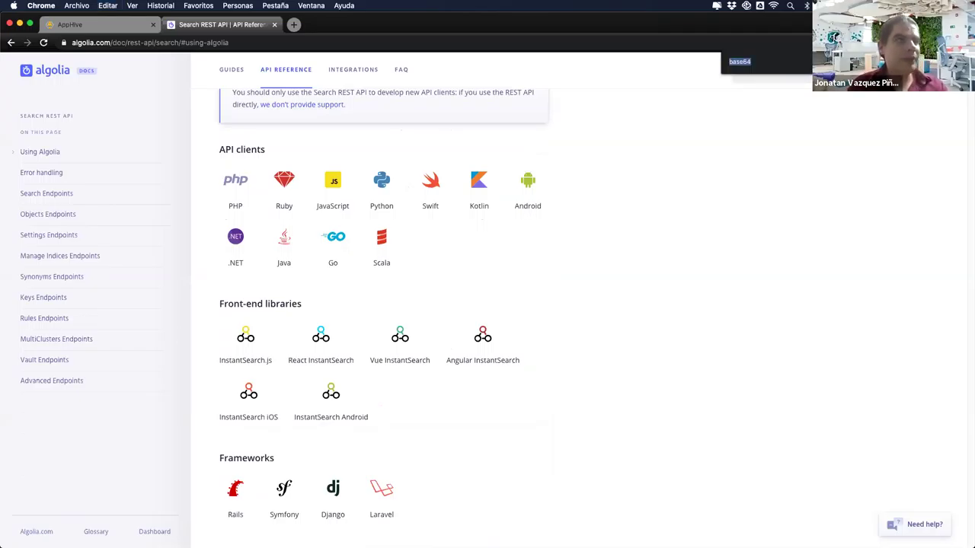
key("Escape")
type("c")
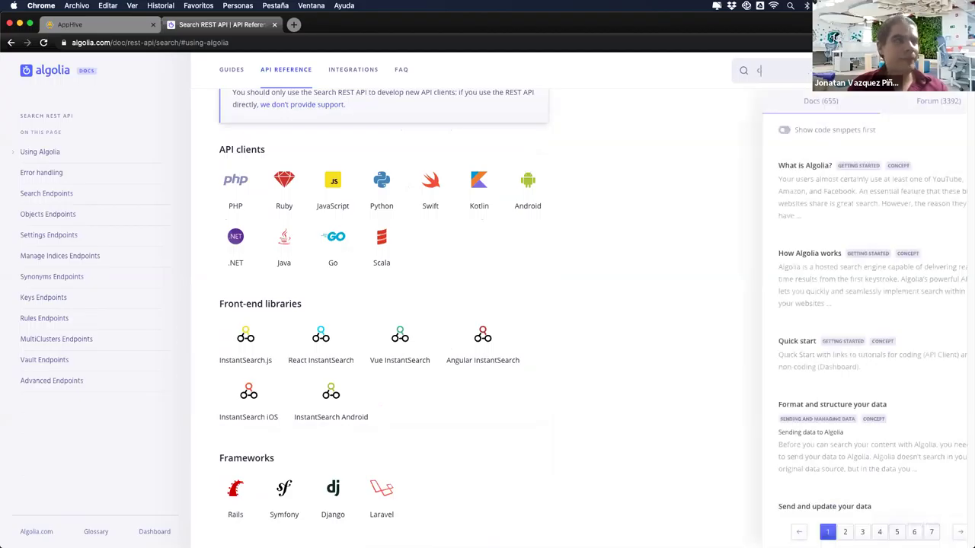
type("url")
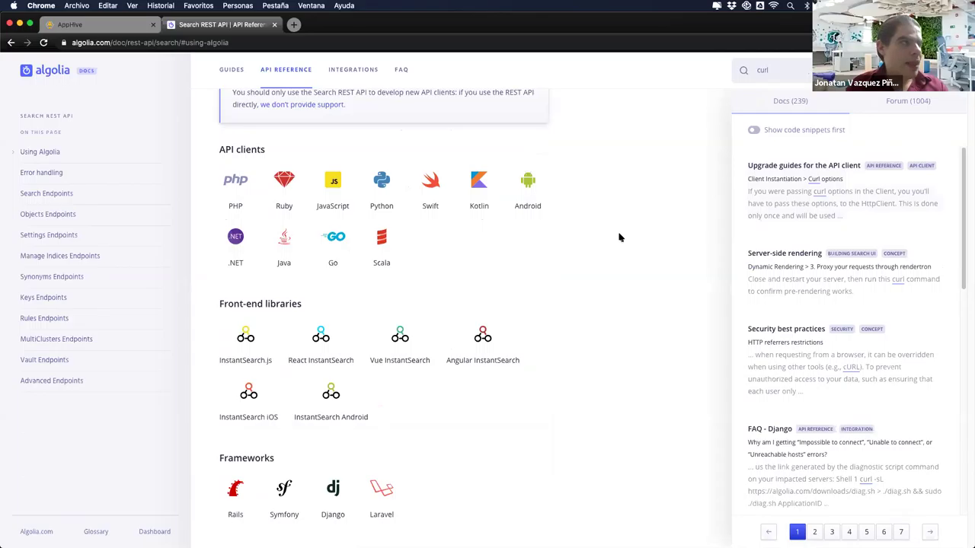
scroll(618, 238, "up", 3)
scroll(619, 237, "up", 2)
scroll(618, 237, "up", 3)
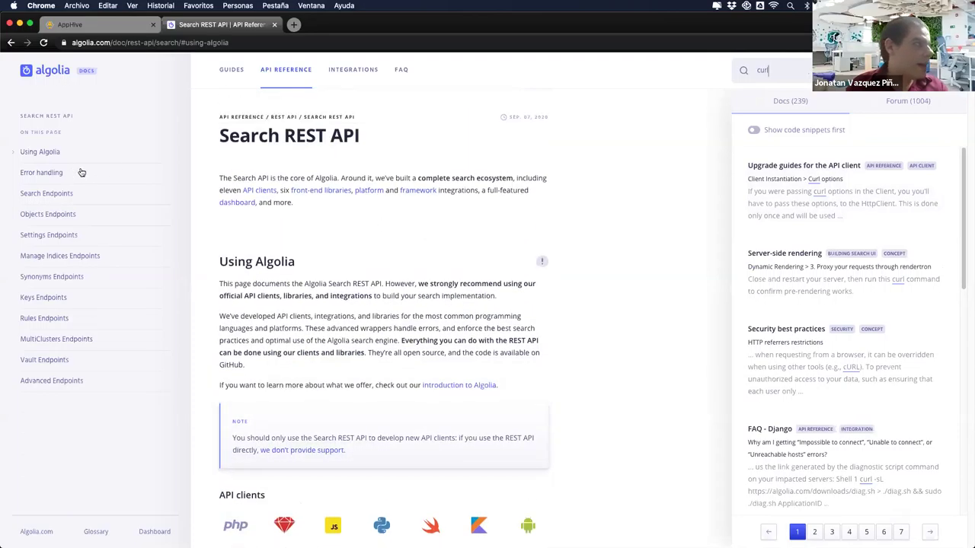
Go past the API clients section to Hosts and highlight the primary write host {Application-ID}.algolia.net.
left_click(267, 192)
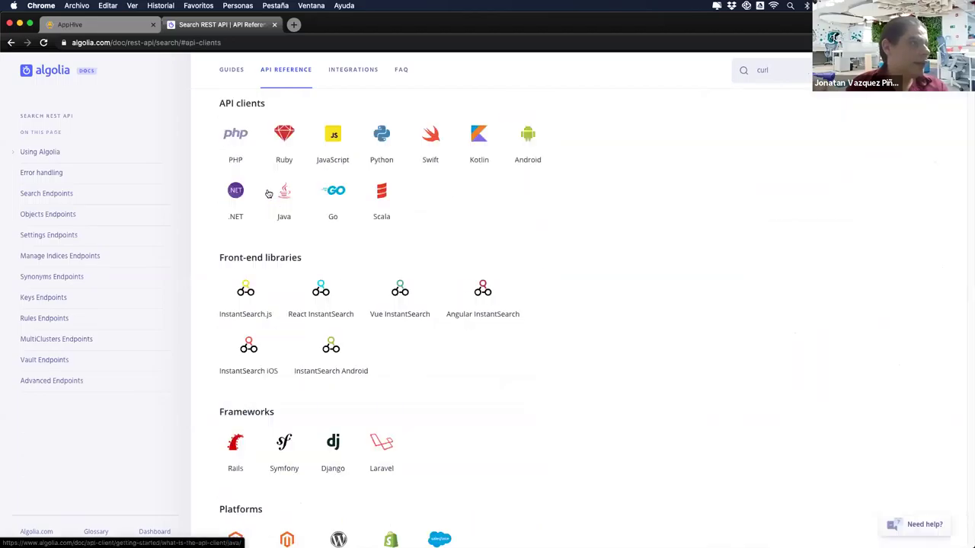
scroll(447, 308, "down", 5)
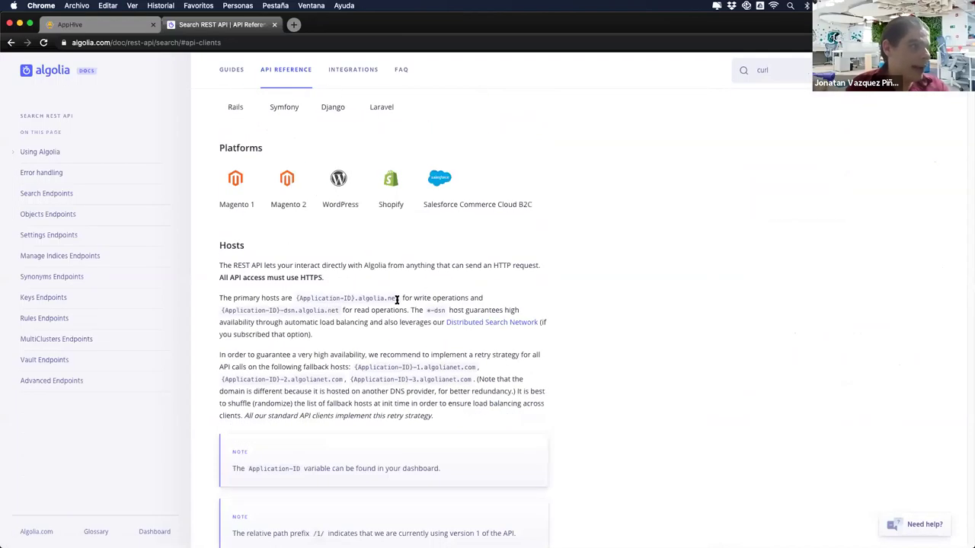
left_click(305, 298)
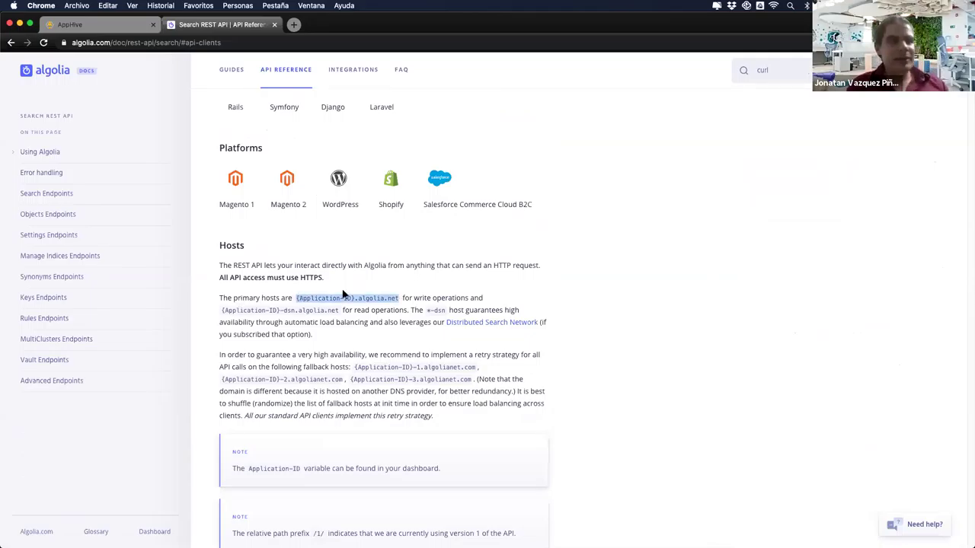
Highlight the {Application-ID} placeholder within the primary write host in the Hosts section.
left_click_drag(399, 297, 296, 299)
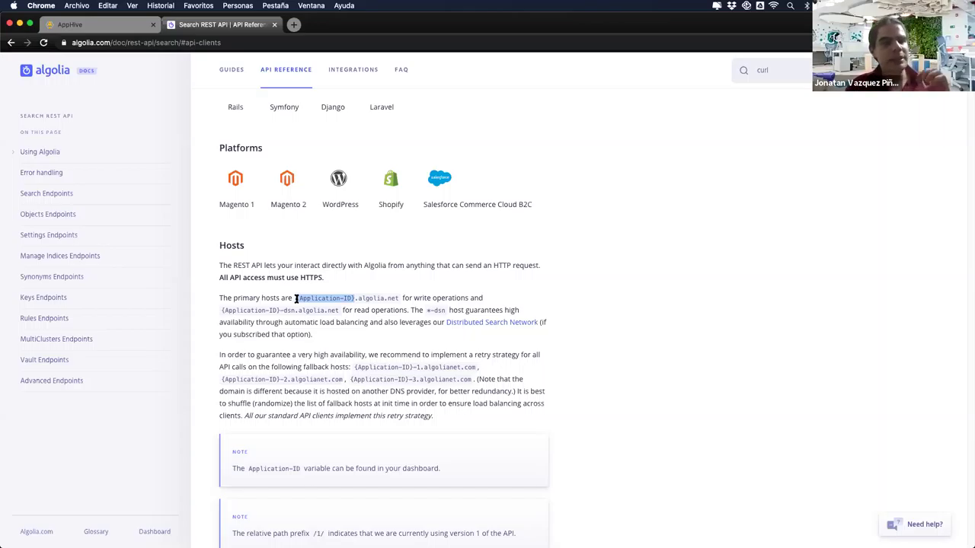
left_click_drag(295, 298, 398, 298)
left_click(353, 298)
left_click(350, 297)
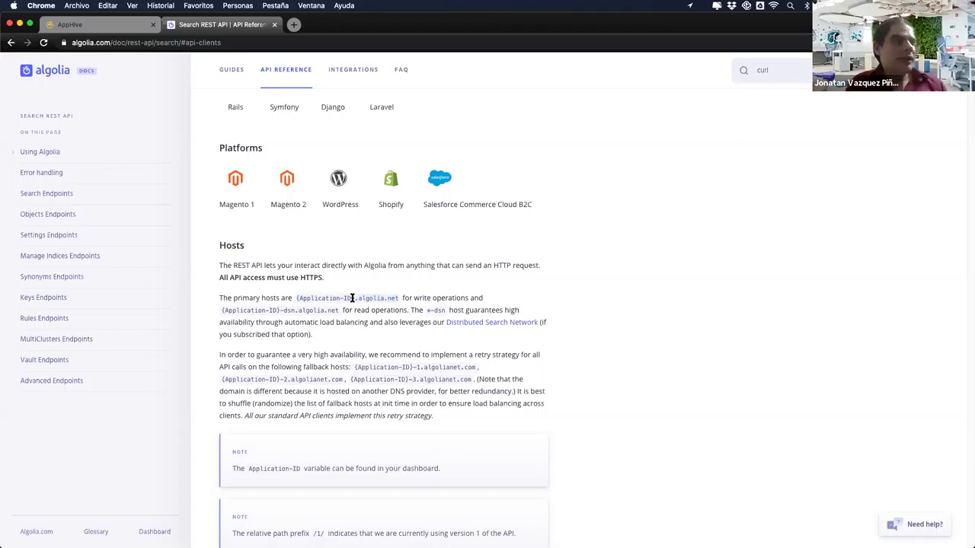
left_click_drag(294, 301, 290, 299)
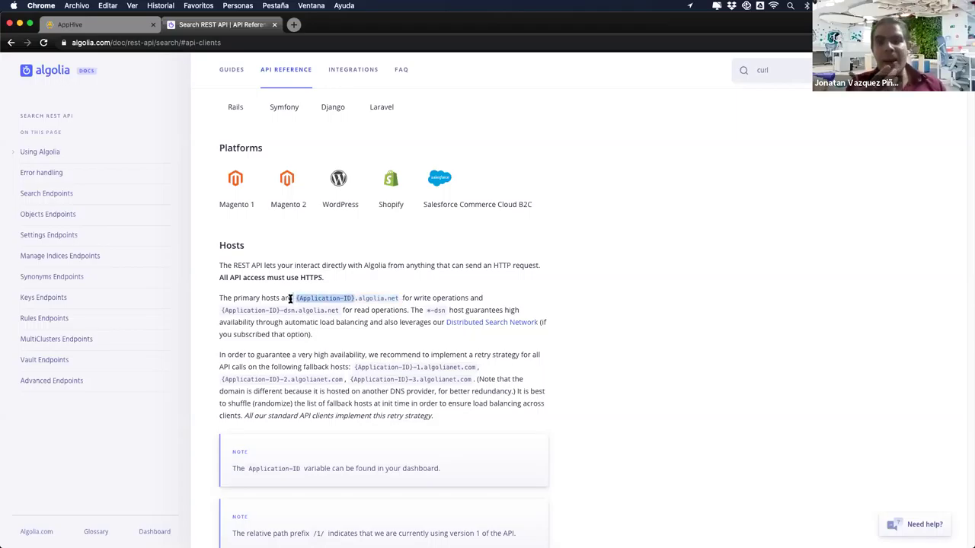
left_click(294, 298)
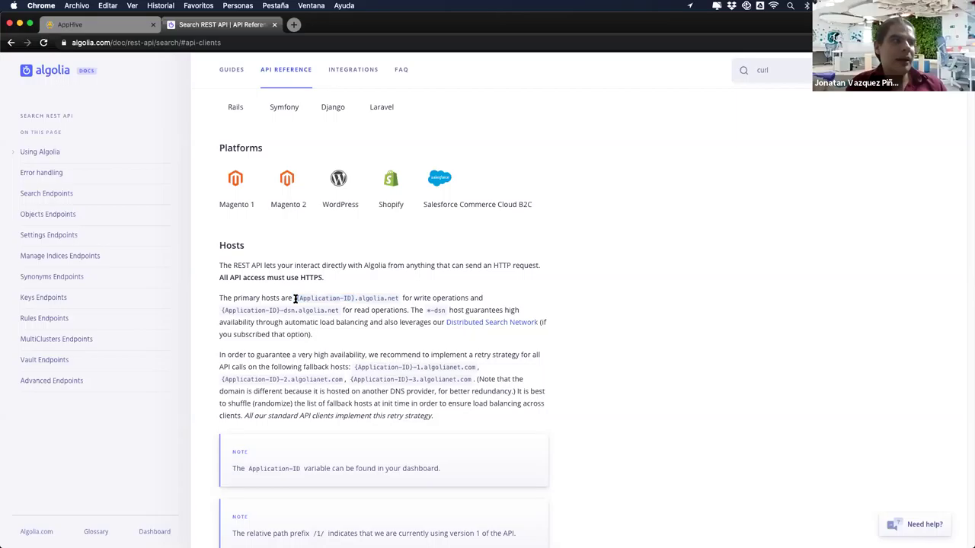
left_click_drag(296, 298, 353, 298)
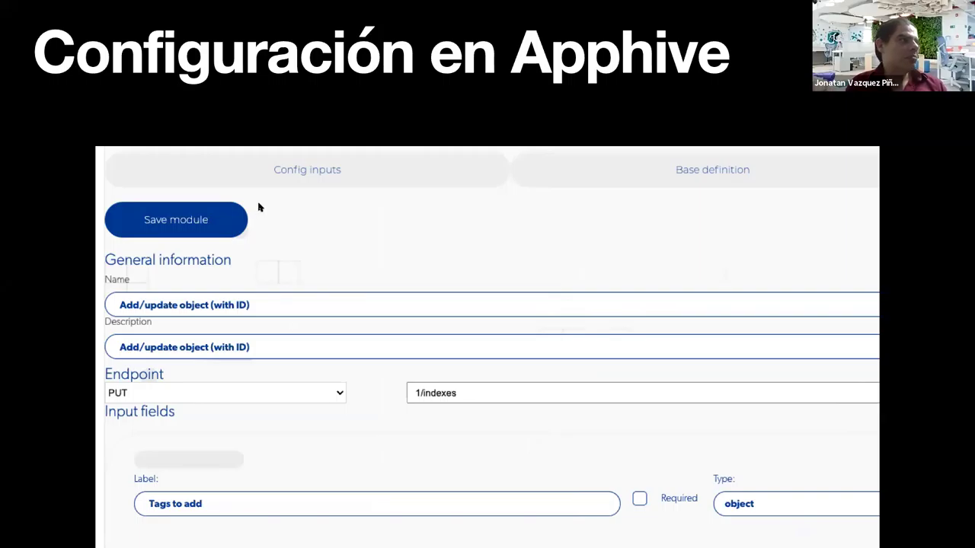
Switch through the open desktops and windows to the Base definition of the Algolia API in AppHive.
key("ctrl+Up")
left_click(258, 207)
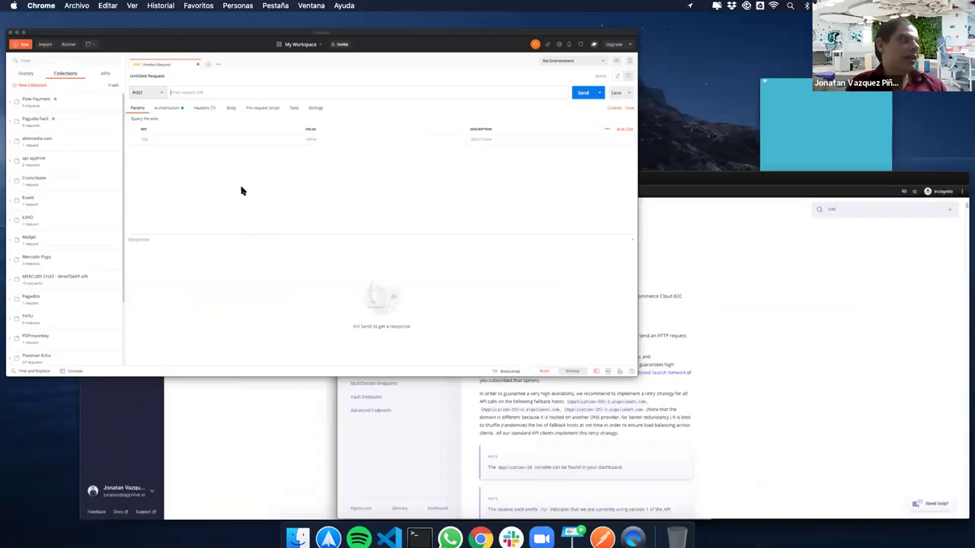
key("ctrl+Up")
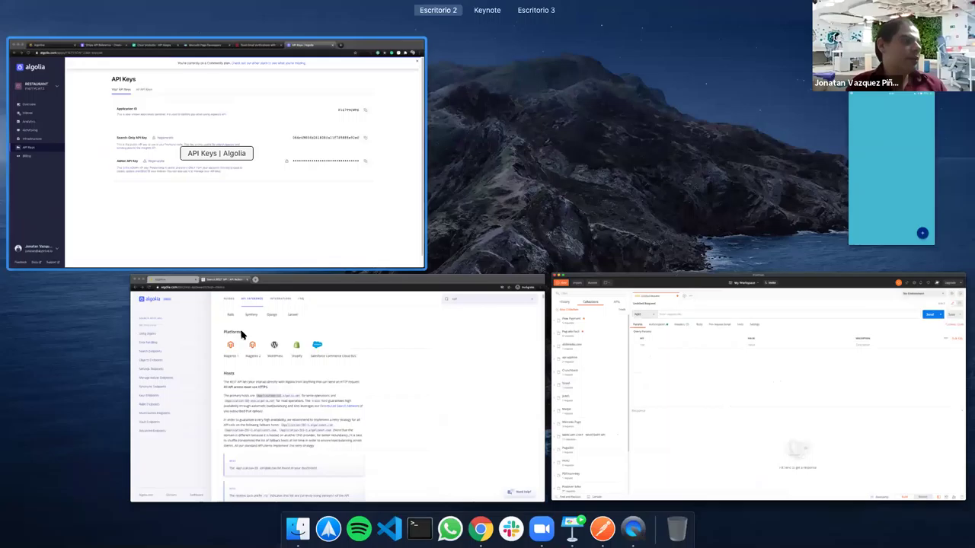
key("Return")
key("ctrl+shift+Tab")
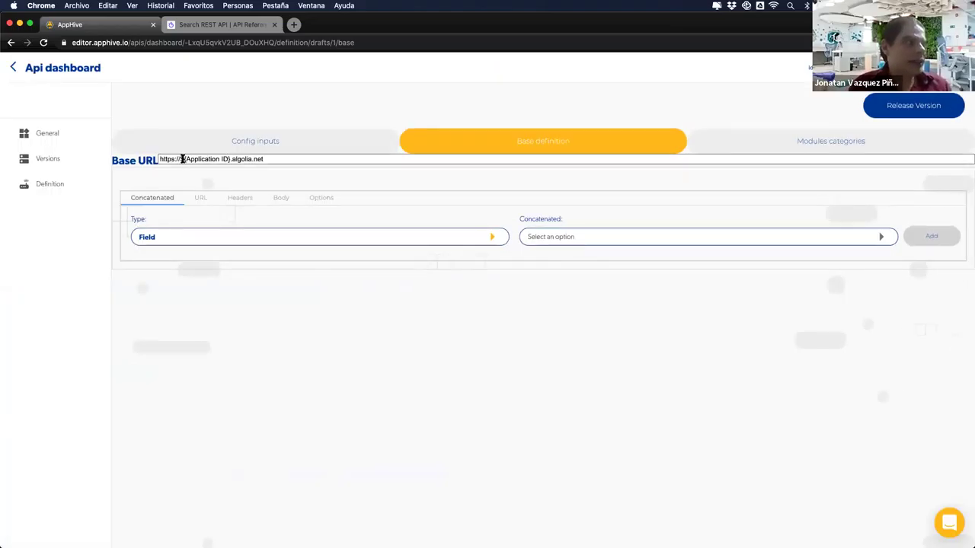
left_click(184, 158)
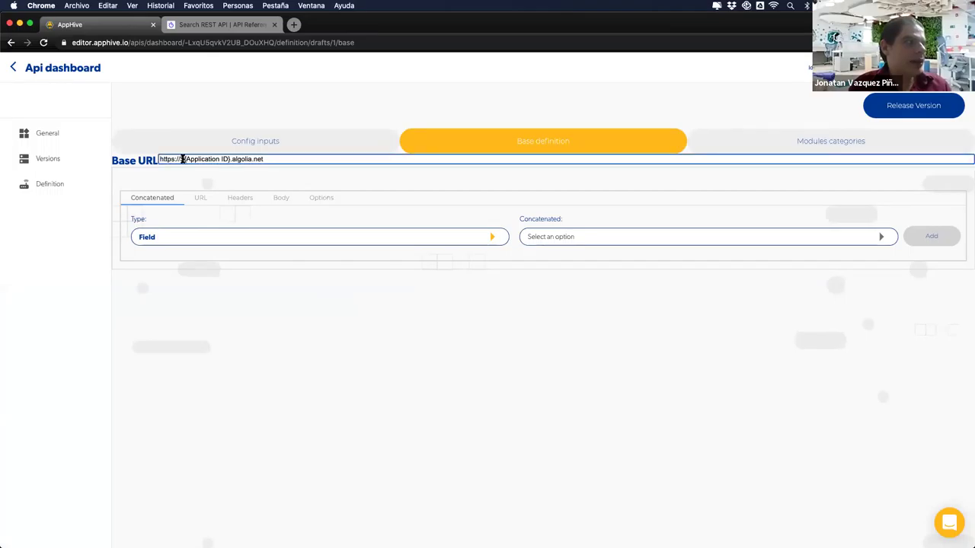
left_click(230, 159)
type(".")
double_click(207, 159)
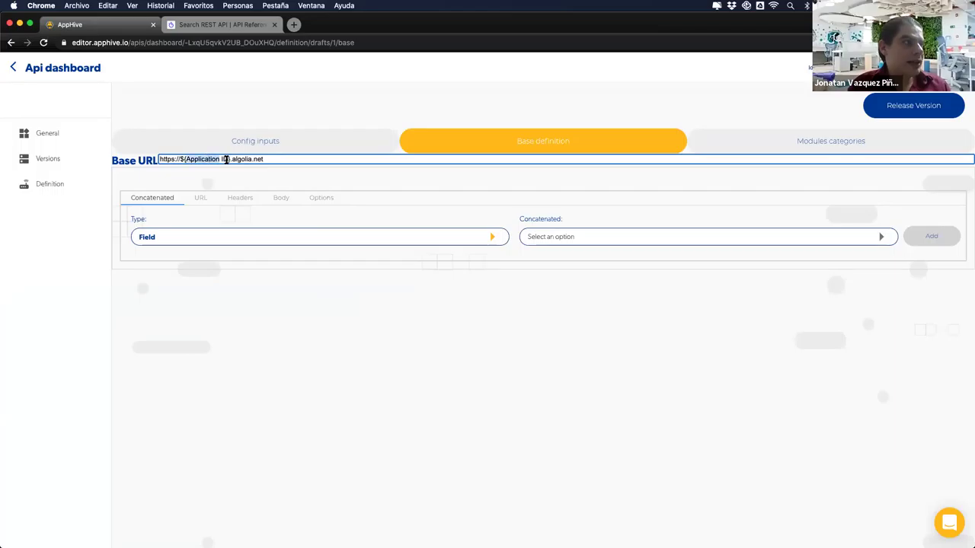
left_click_drag(229, 159, 185, 159)
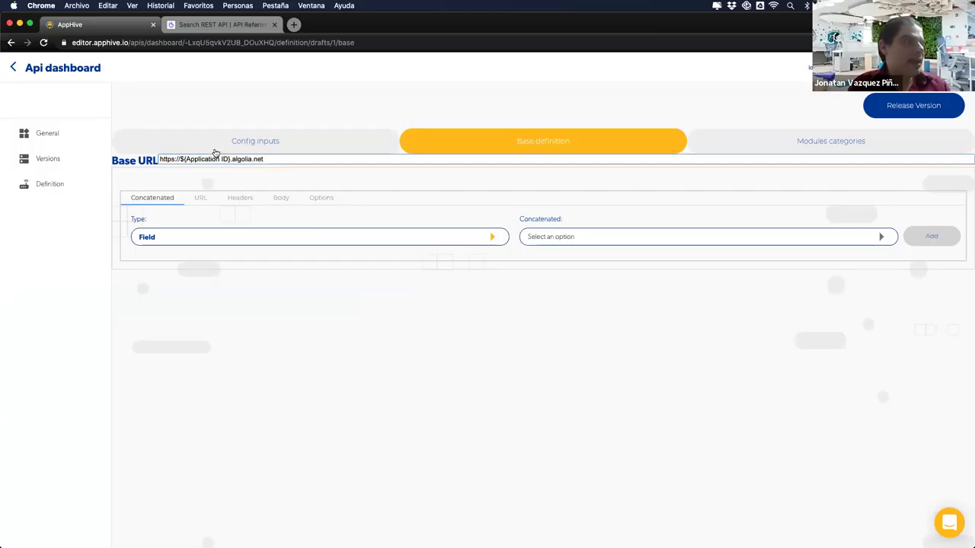
Highlight the Application ID label in the config inputs and its ${Application ID} reference in the Base URL.
left_click(214, 146)
triple_click(168, 292)
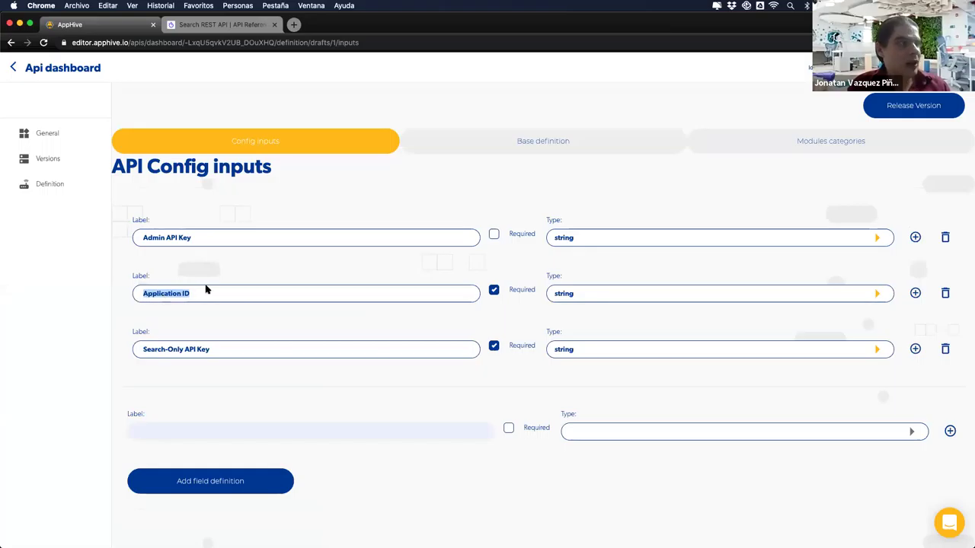
left_click(426, 136)
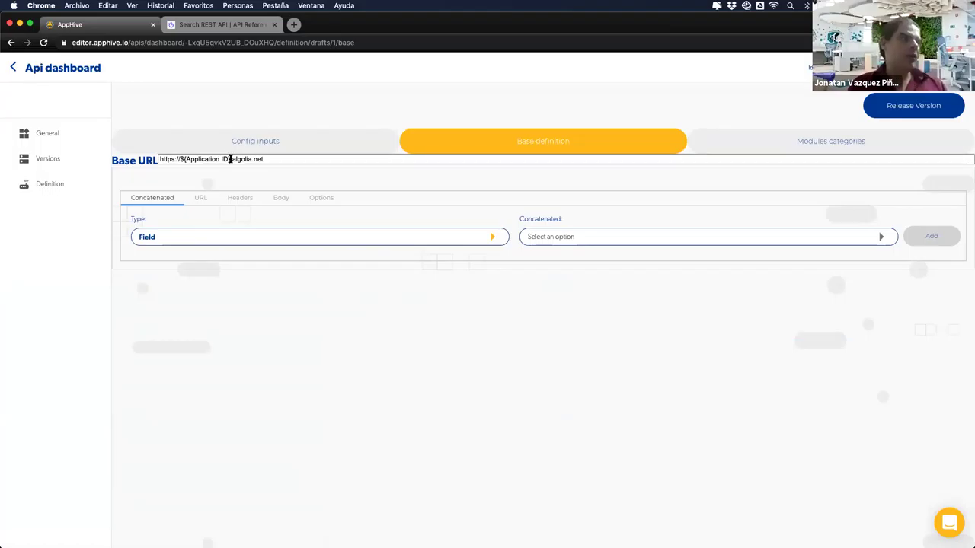
left_click_drag(230, 159, 178, 159)
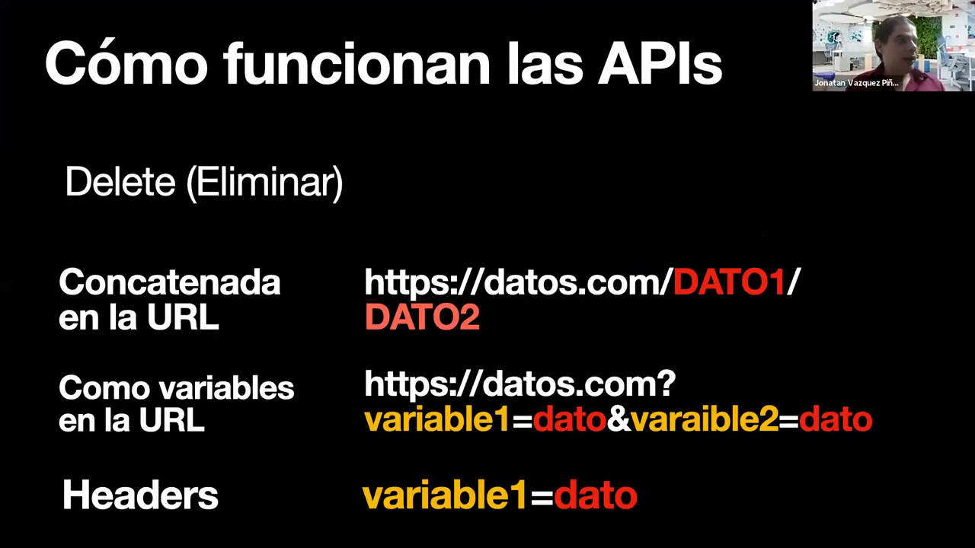
Show the Keynote slide on the ways to send POST data and compare it with AppHive's concatenated parameters.
key("Left")
key("Left")
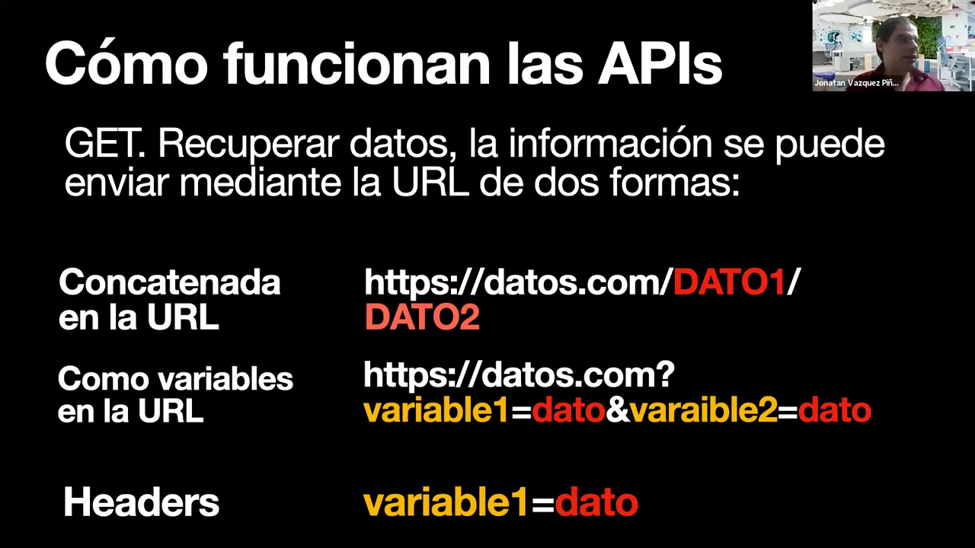
key("Right")
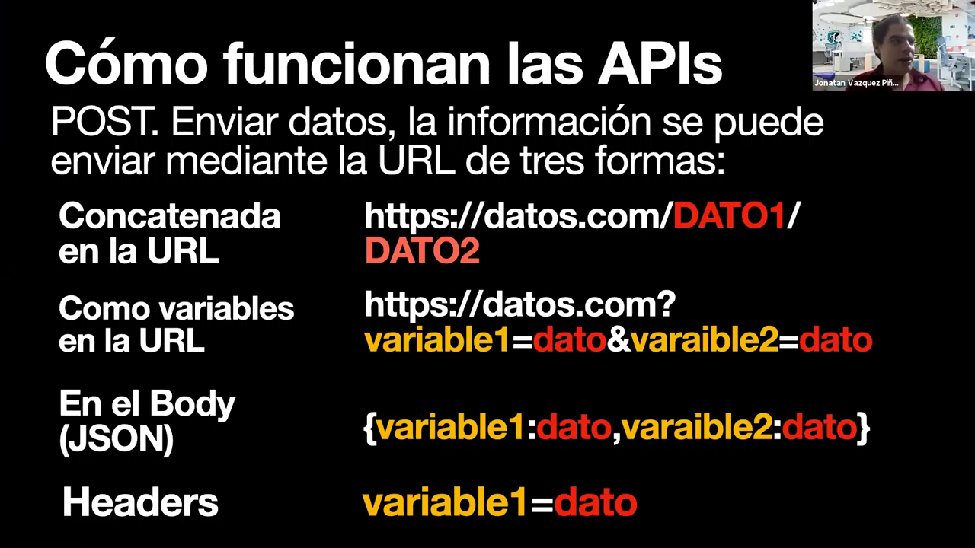
key("ctrl+Left")
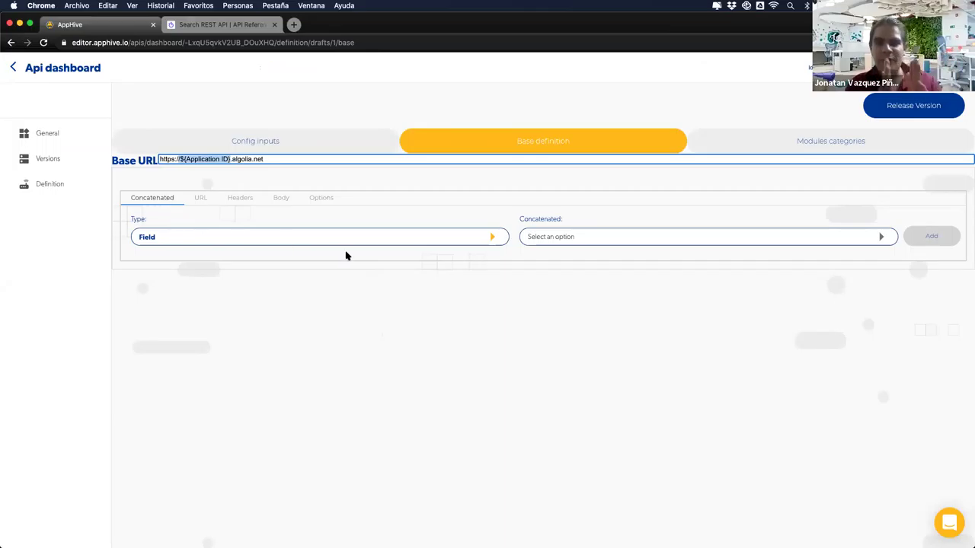
key("ctrl+Right")
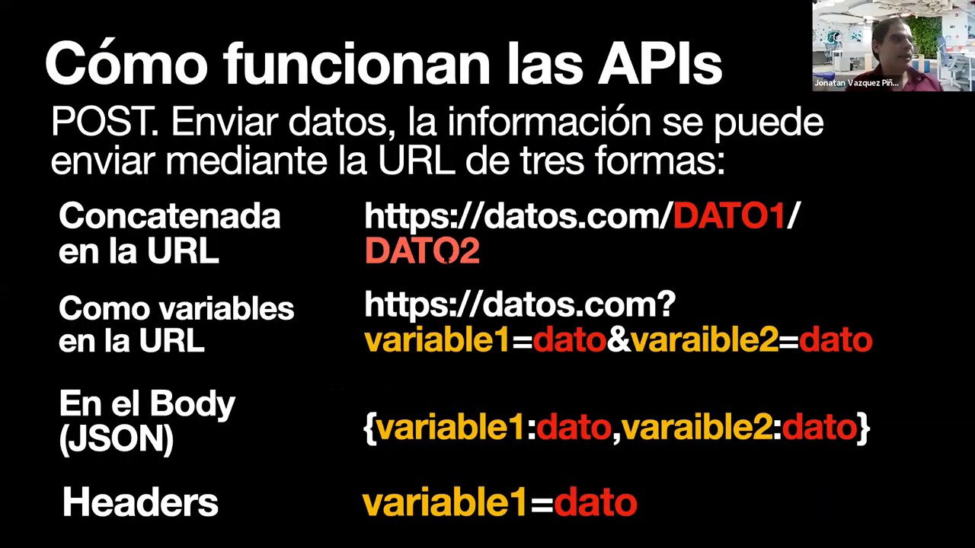
key("ctrl+Left")
View the URL parameters of the base definition, revisit the POST slide, and show the Headers parameters.
left_click(200, 198)
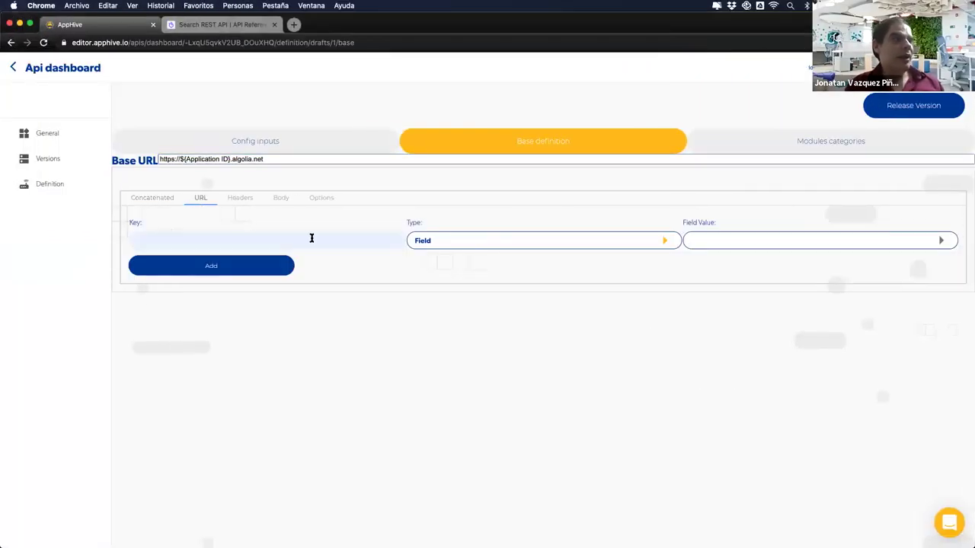
key("ctrl+Right")
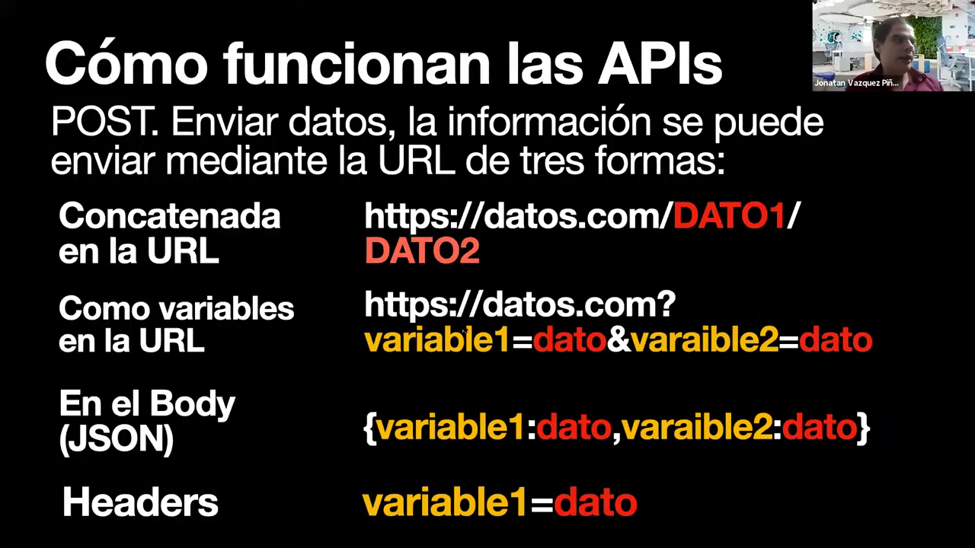
key("ctrl+Left")
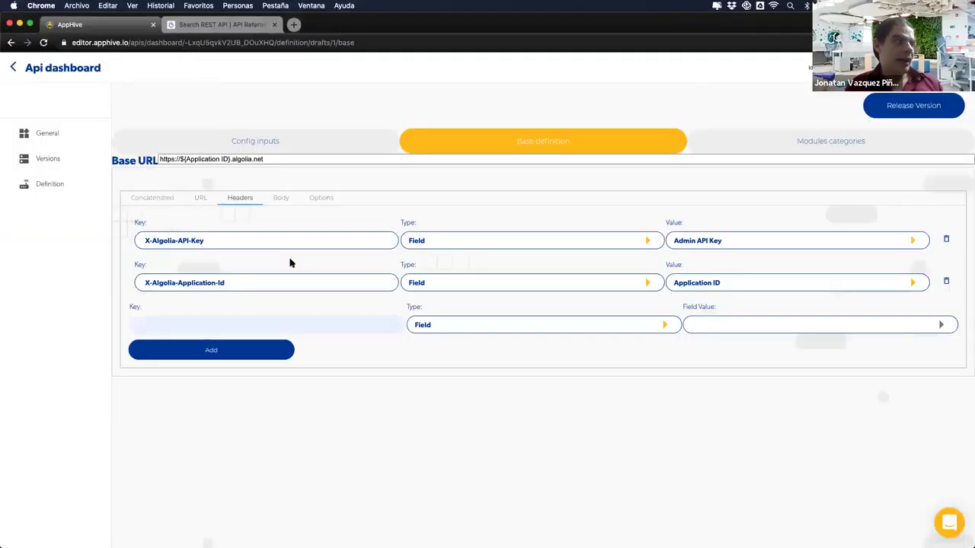
Revisit the slide on ways to send POST data and view the Body and Options sections of the base definition.
key("ctrl+Right")
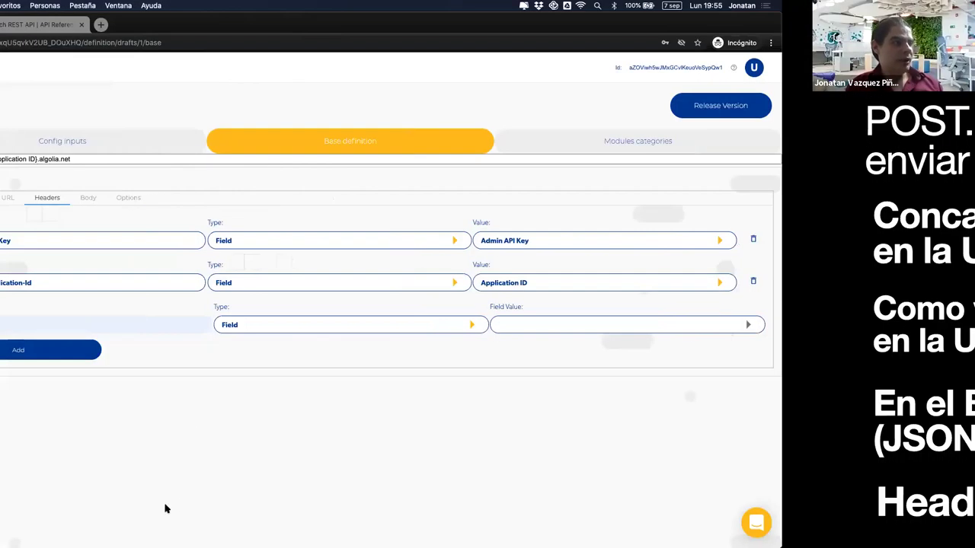
key("ctrl+Left")
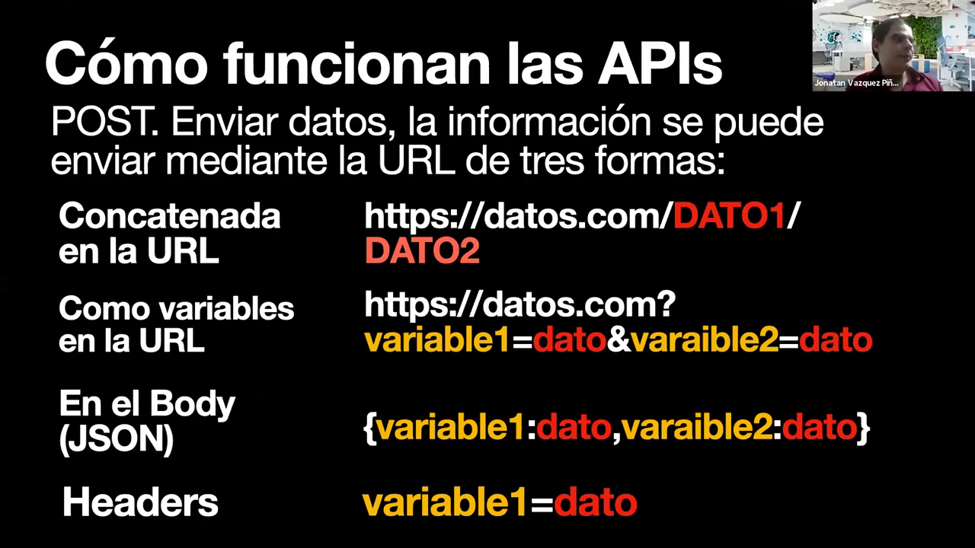
left_click(280, 197)
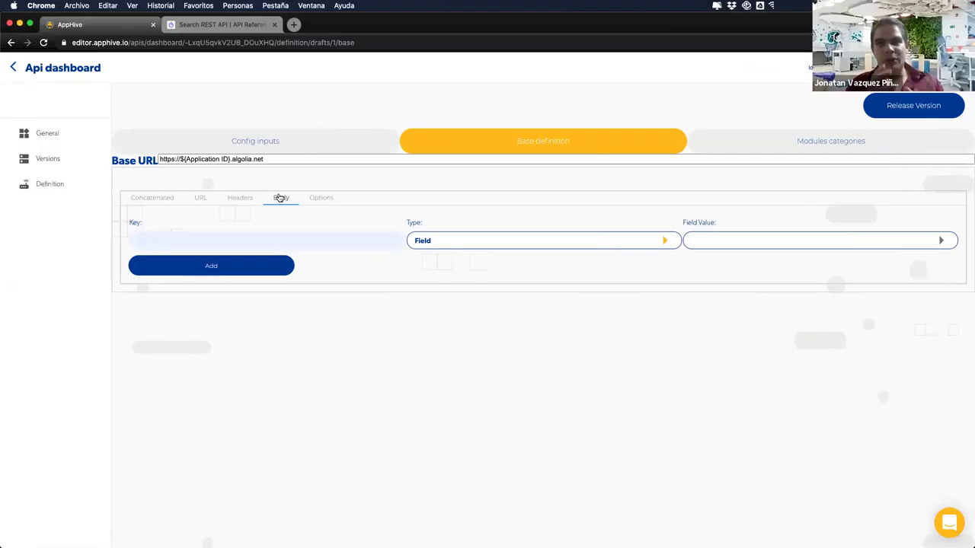
left_click(322, 200)
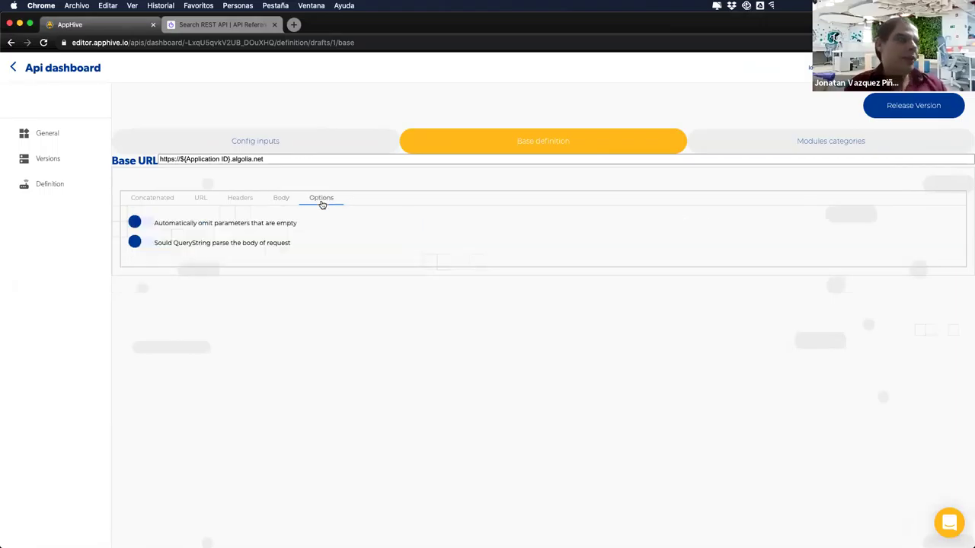
Go through the base definition's Concatenated, URL, Headers and Body parameters, and return to the Headers.
left_click(156, 202)
left_click(194, 203)
left_click(240, 198)
left_click(281, 198)
left_click(239, 197)
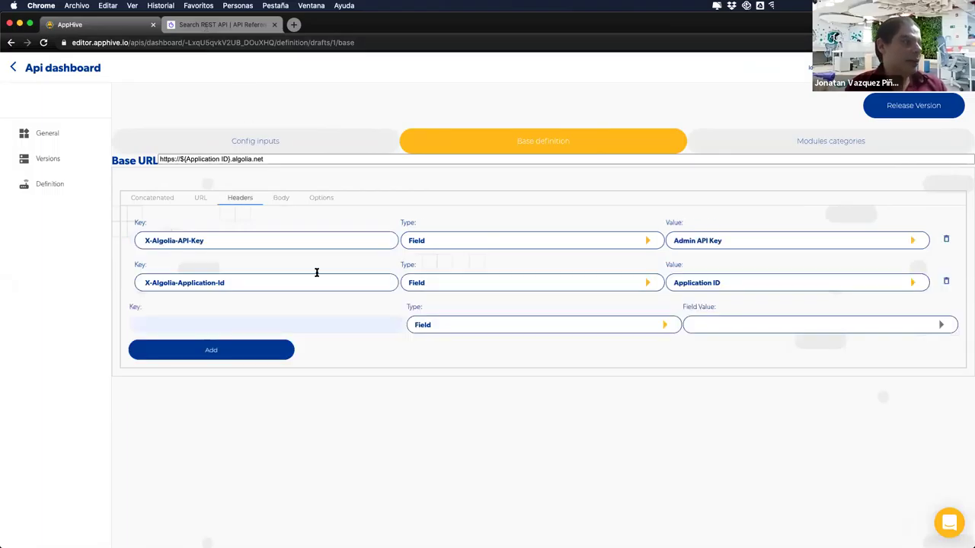
In Algolia's REST API reference, highlight the fallback hosts recommendation and the application/json; charset=UTF-8 header value for POST and PUT requests.
key("ctrl+Tab")
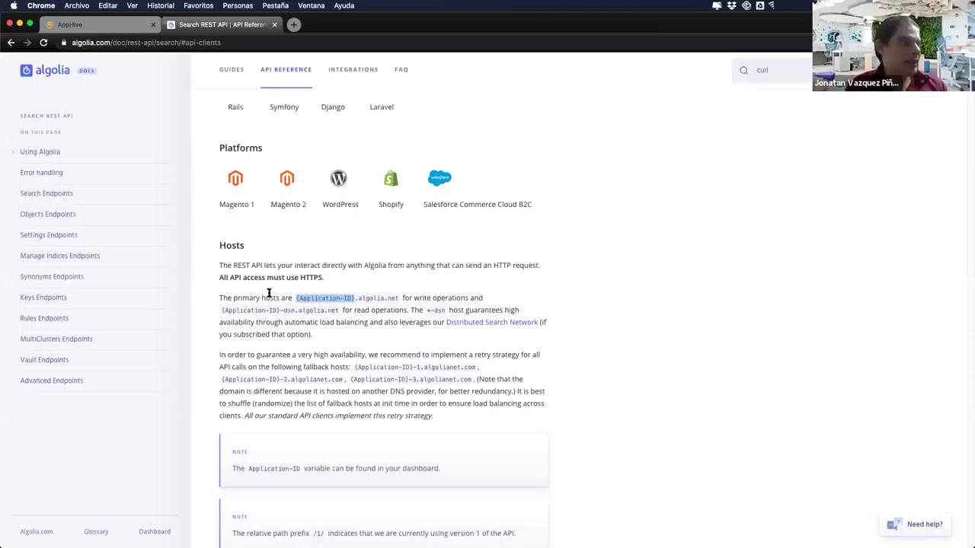
scroll(266, 292, "down", 2)
left_click_drag(263, 292, 344, 290)
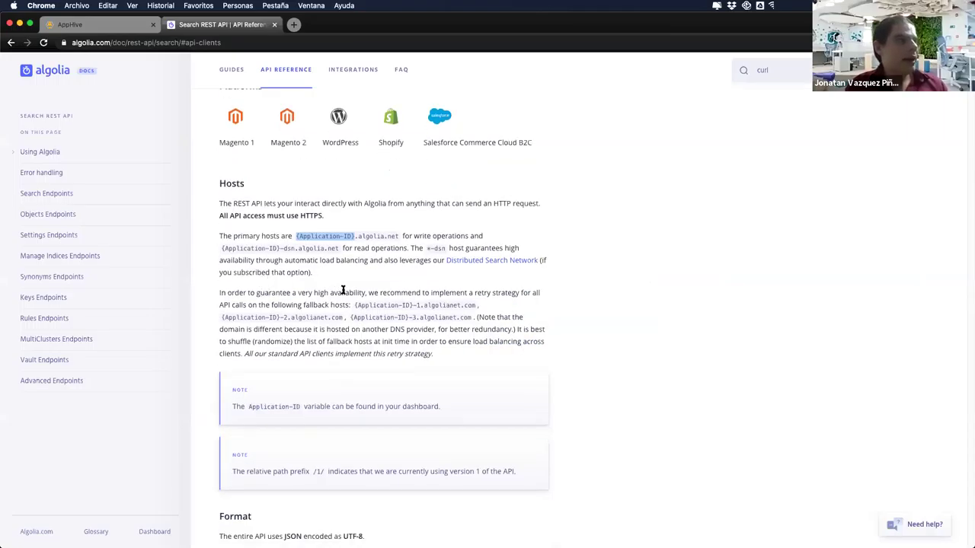
left_click_drag(270, 306, 365, 307)
scroll(365, 322, "down", 7)
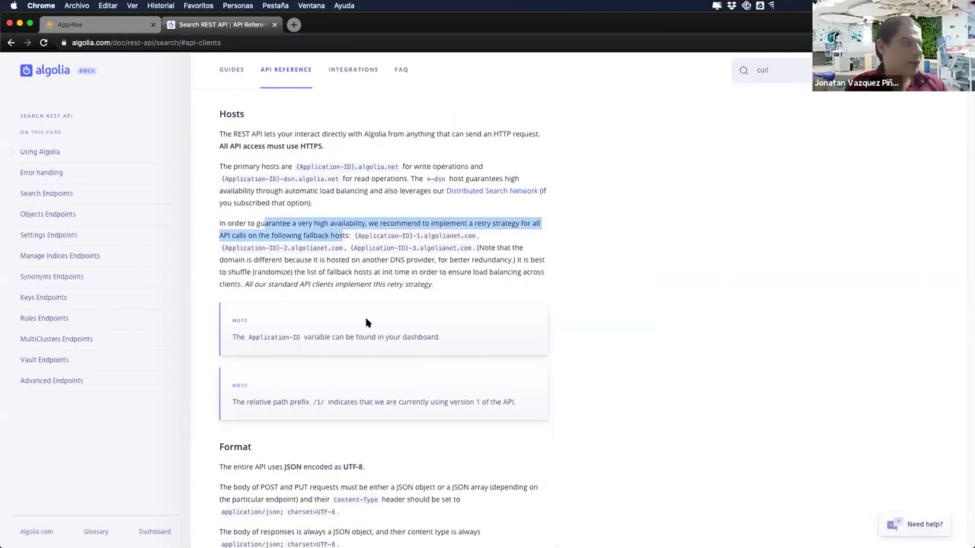
scroll(366, 322, "down", 4)
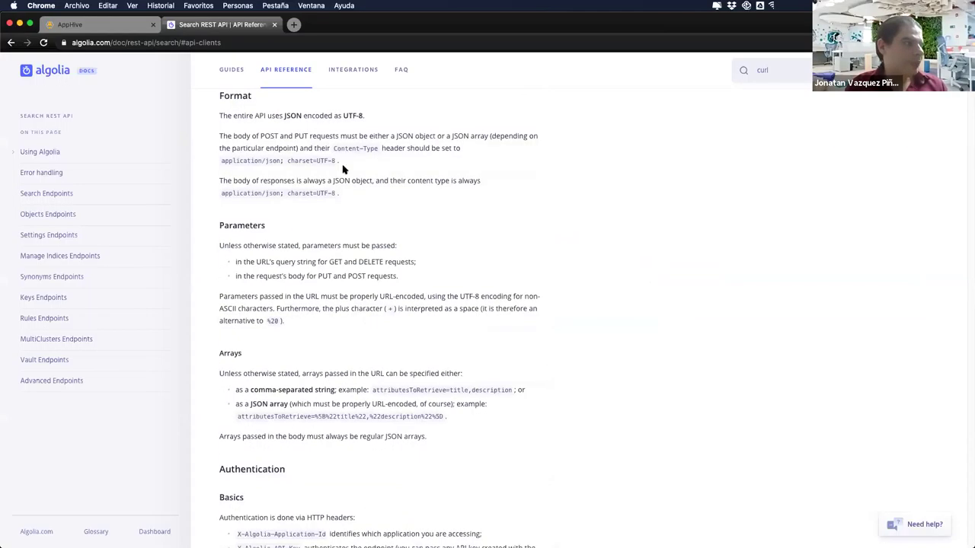
left_click_drag(335, 160, 224, 161)
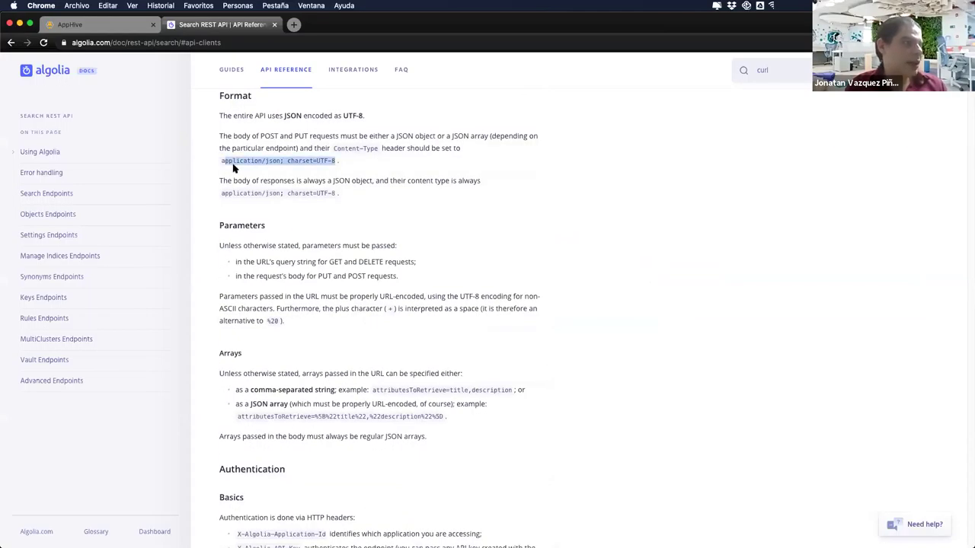
Highlight in the Authentication basics the HTTP headers statement and the X-Algolia-Application-Id and X-Algolia-API-Key header names.
scroll(274, 261, "down", 2)
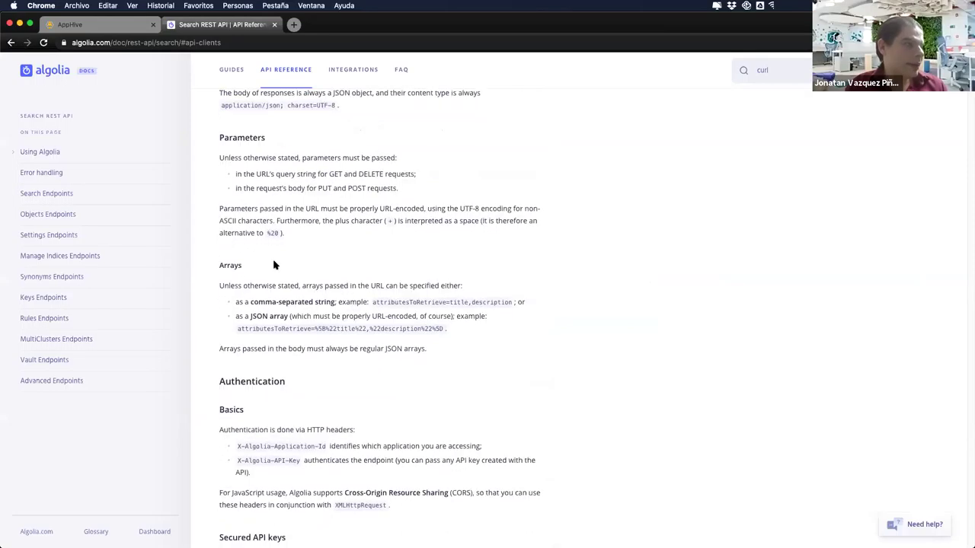
scroll(274, 263, "down", 1)
scroll(274, 262, "down", 3)
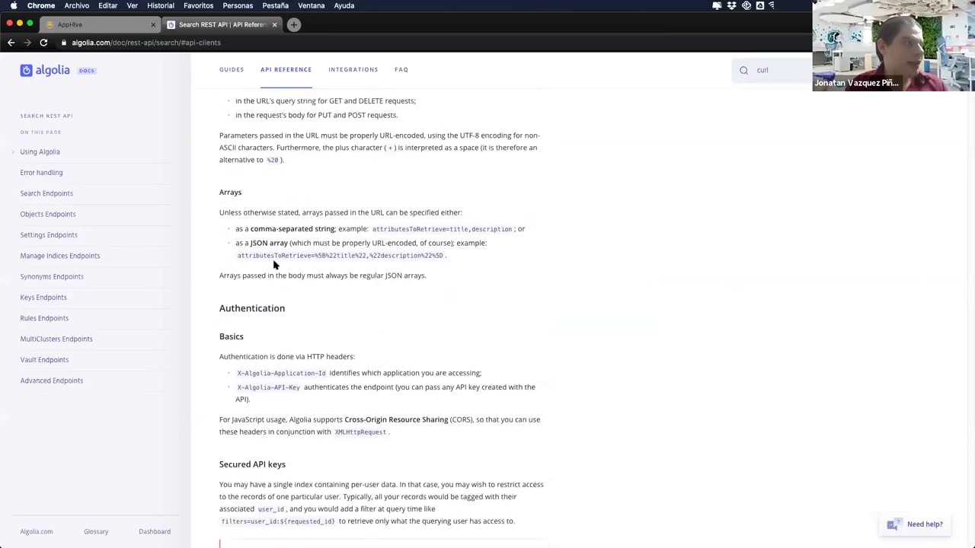
left_click_drag(234, 230, 281, 230)
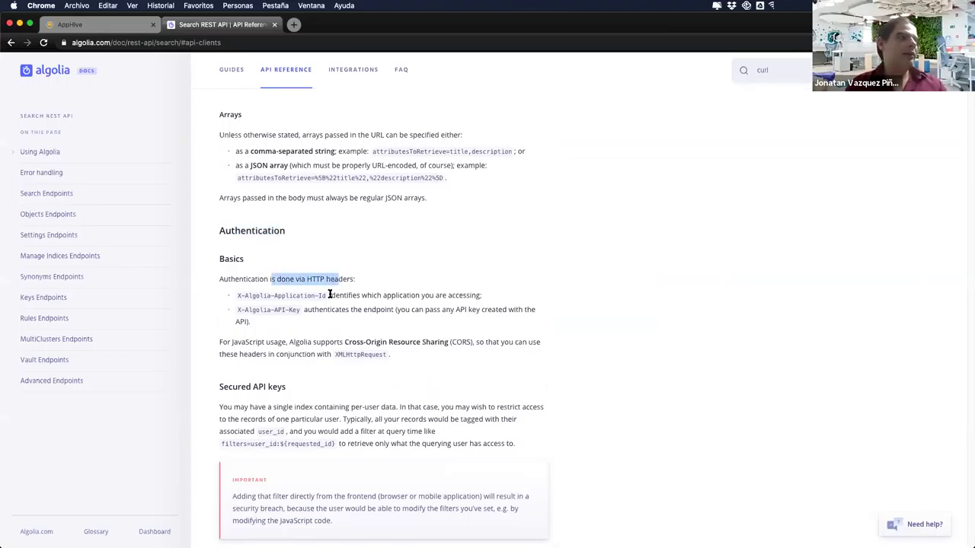
left_click_drag(326, 295, 237, 296)
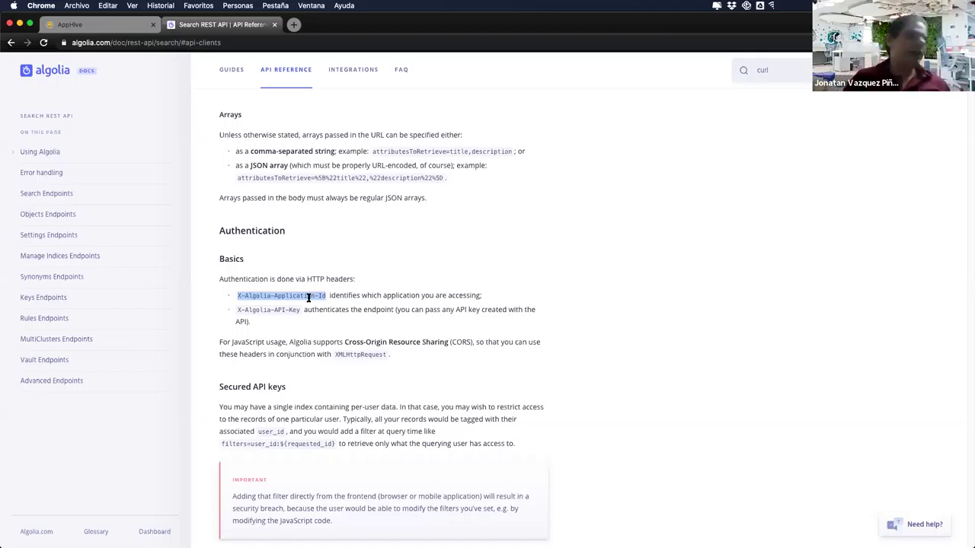
left_click(237, 295)
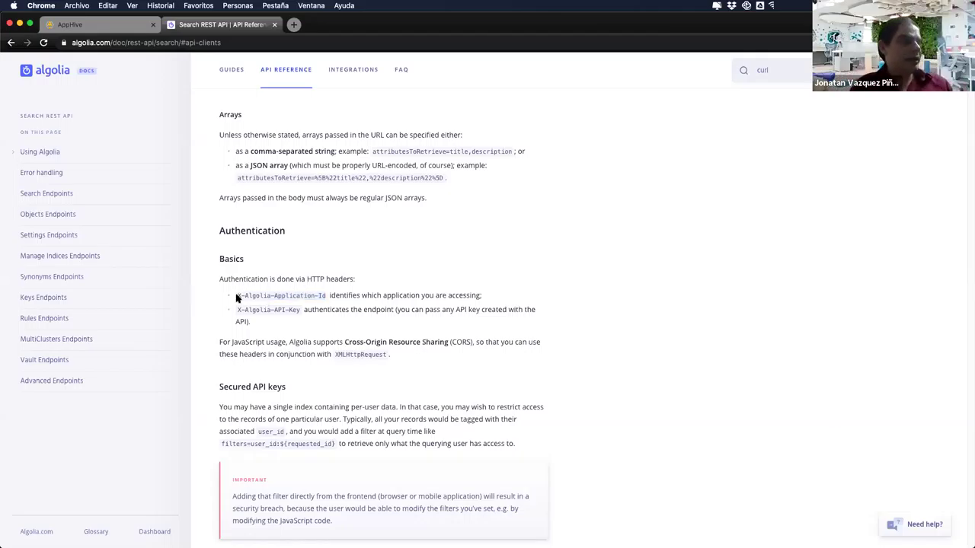
left_click_drag(238, 295, 326, 294)
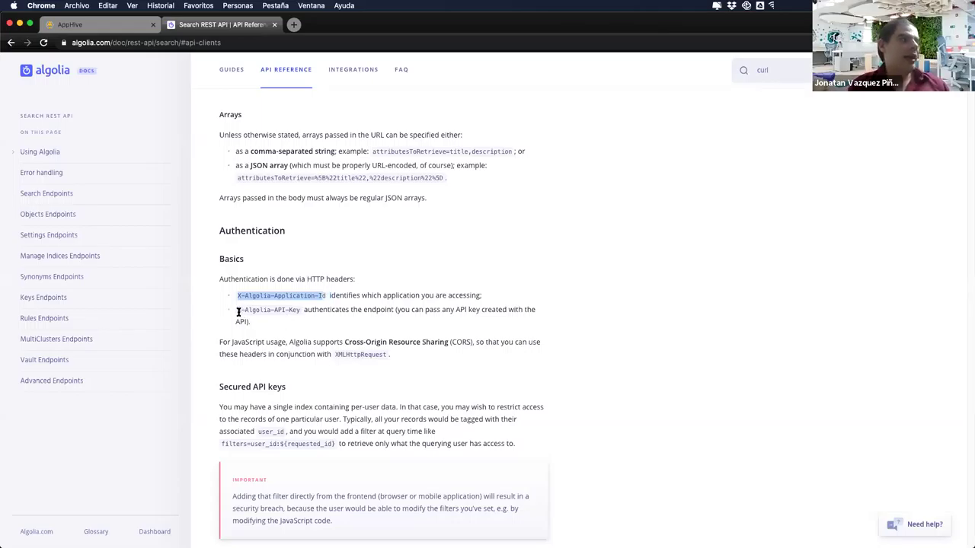
left_click_drag(300, 310, 237, 310)
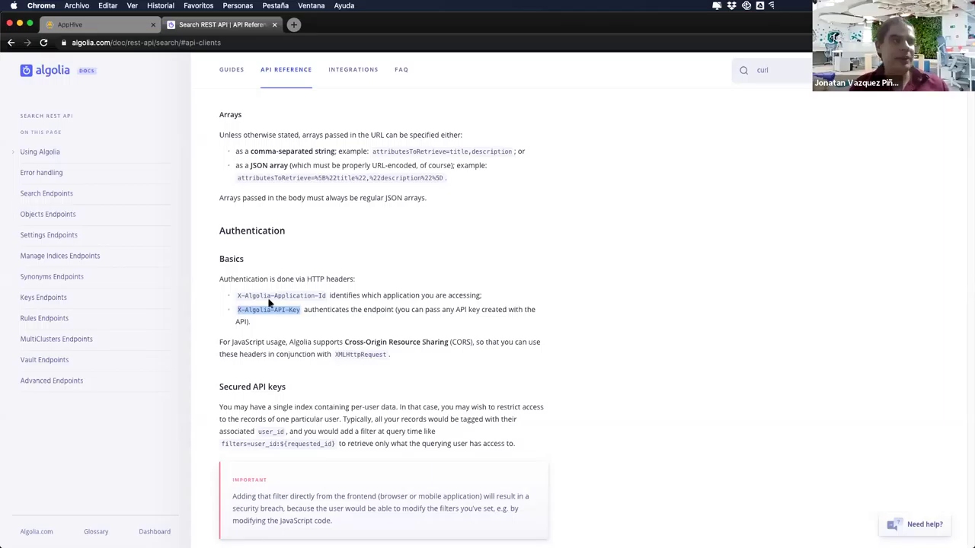
left_click_drag(327, 295, 302, 310)
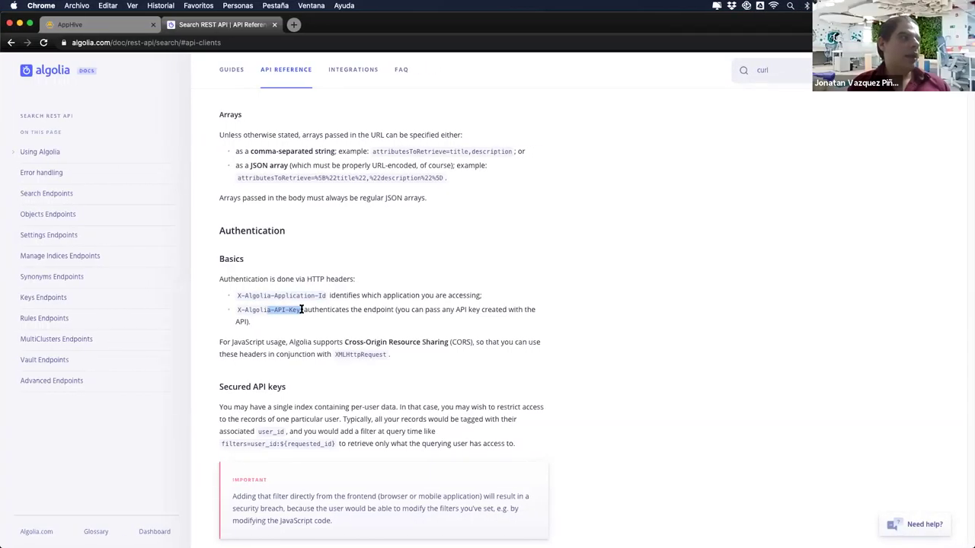
Return to the AppHive headers and highlight the two Algolia keys, the Field type, and the Admin API Key and Application ID values.
left_click(99, 24)
left_click_drag(206, 242, 155, 241)
left_click_drag(130, 285, 572, 279)
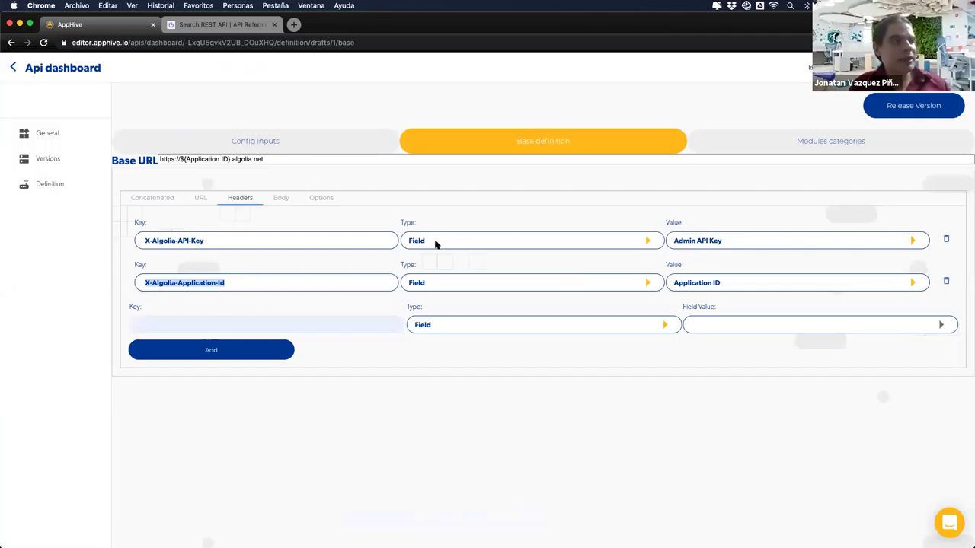
double_click(411, 241)
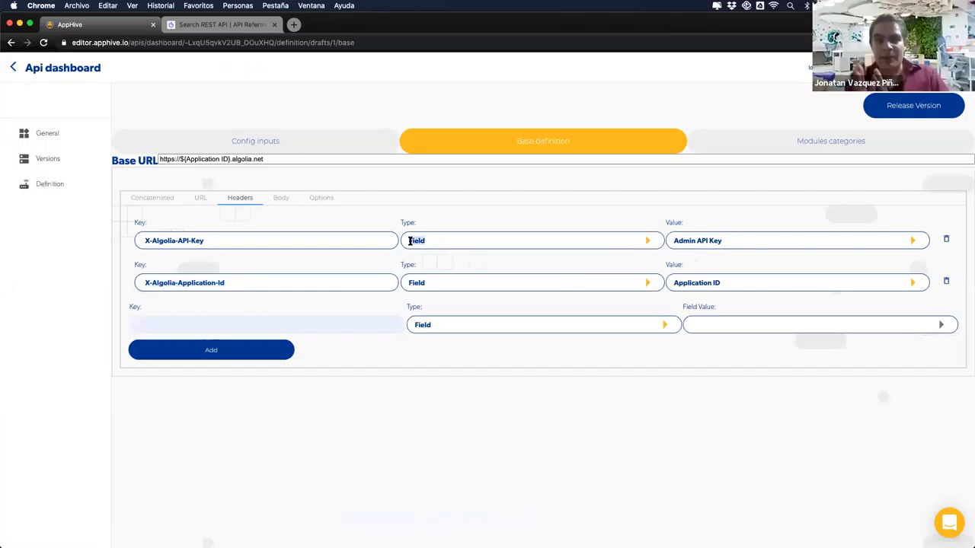
left_click_drag(727, 242, 672, 242)
left_click(736, 288)
left_click_drag(736, 287, 674, 284)
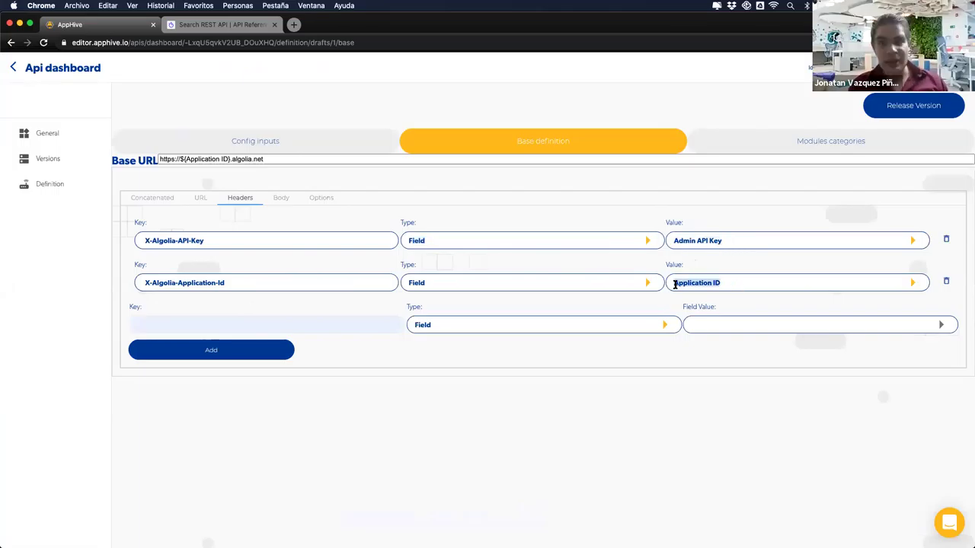
Compare the API config inputs with the Headers parameters that reference them, and return to the base definition.
left_click(300, 148)
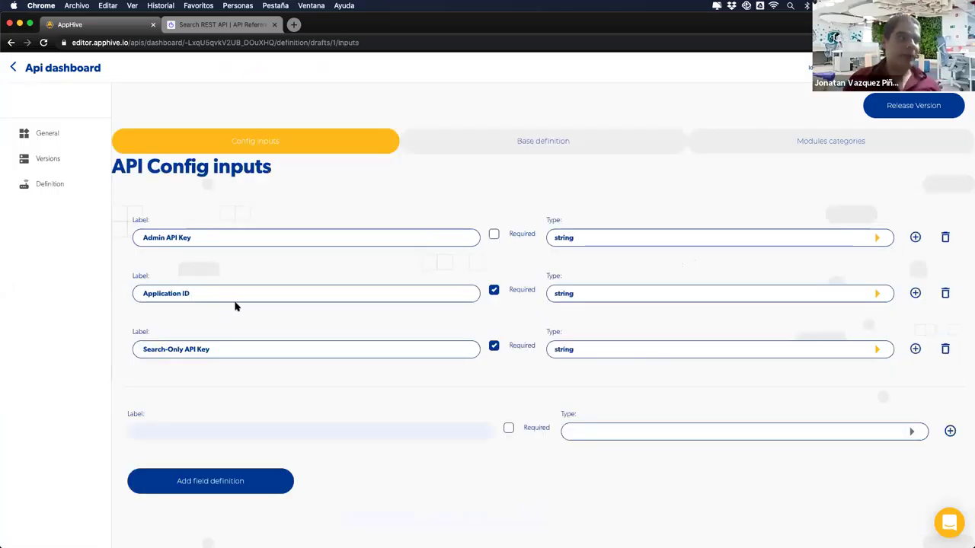
left_click(449, 152)
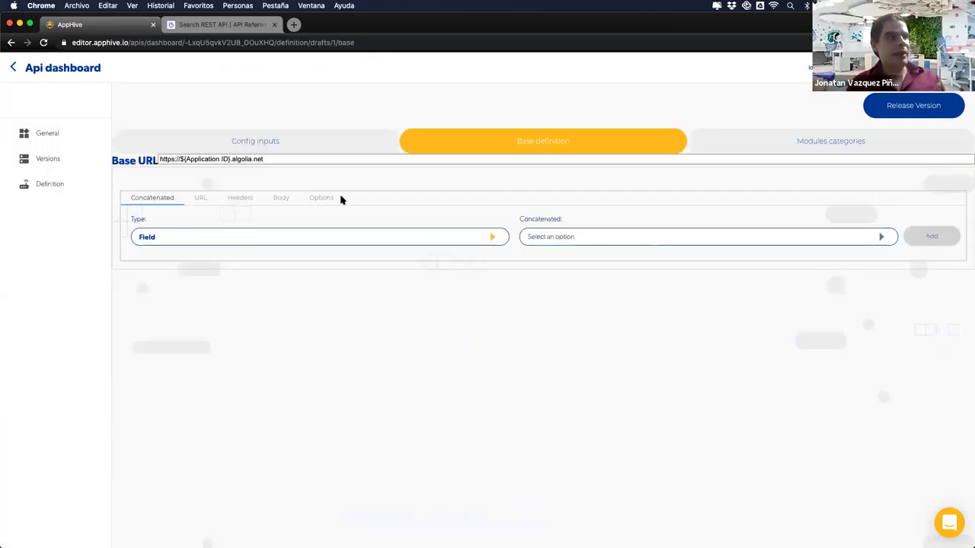
left_click(253, 202)
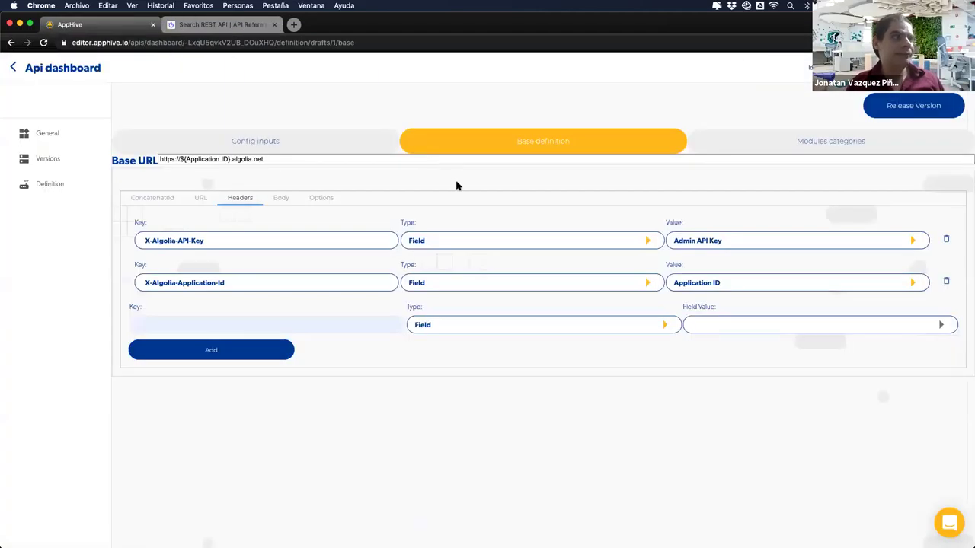
left_click(363, 137)
left_click(453, 139)
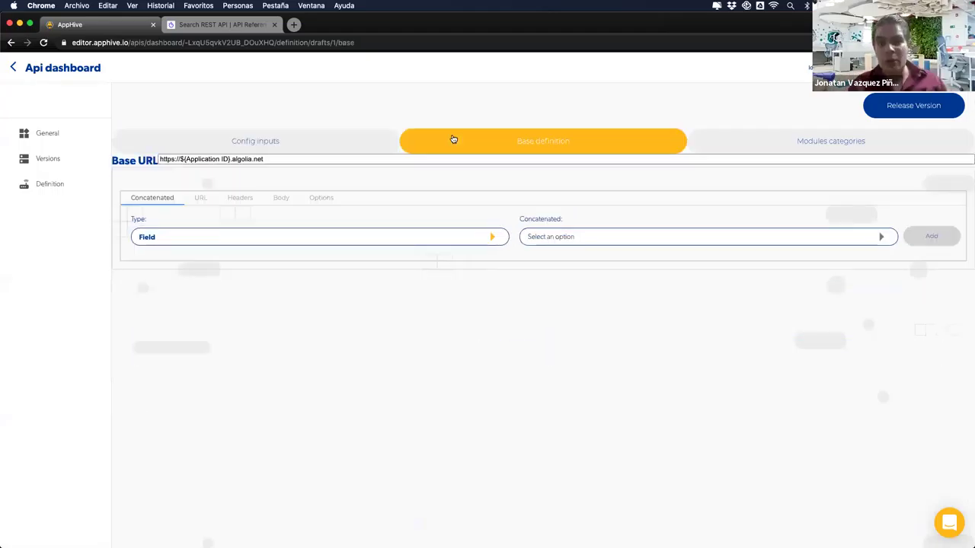
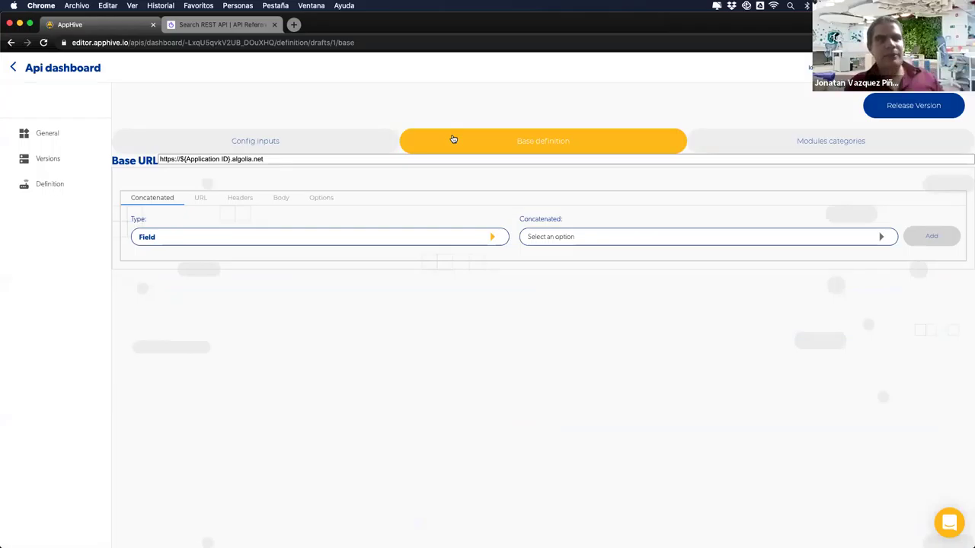
View the modules categories and the modules inside the Objects Endpoints category, and return to the category list.
left_click(750, 145)
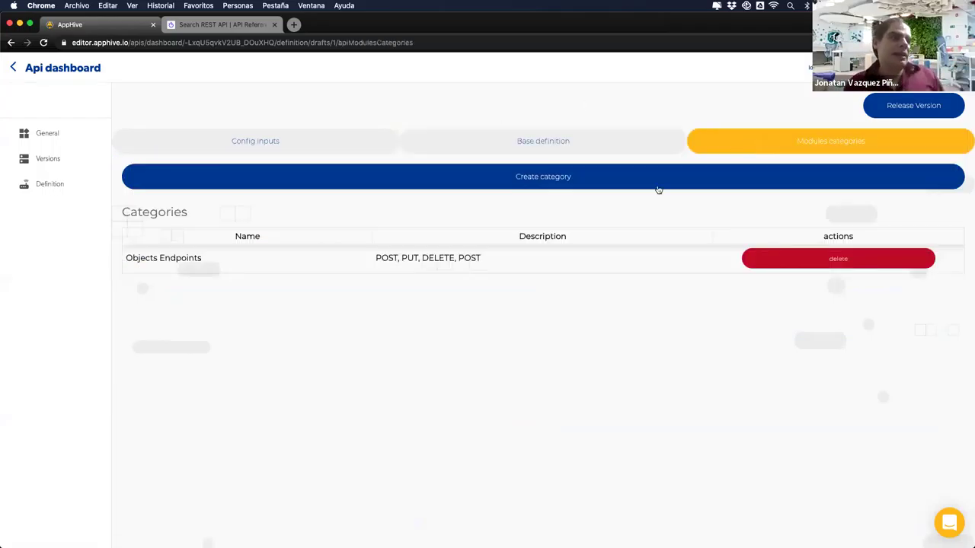
left_click(575, 256)
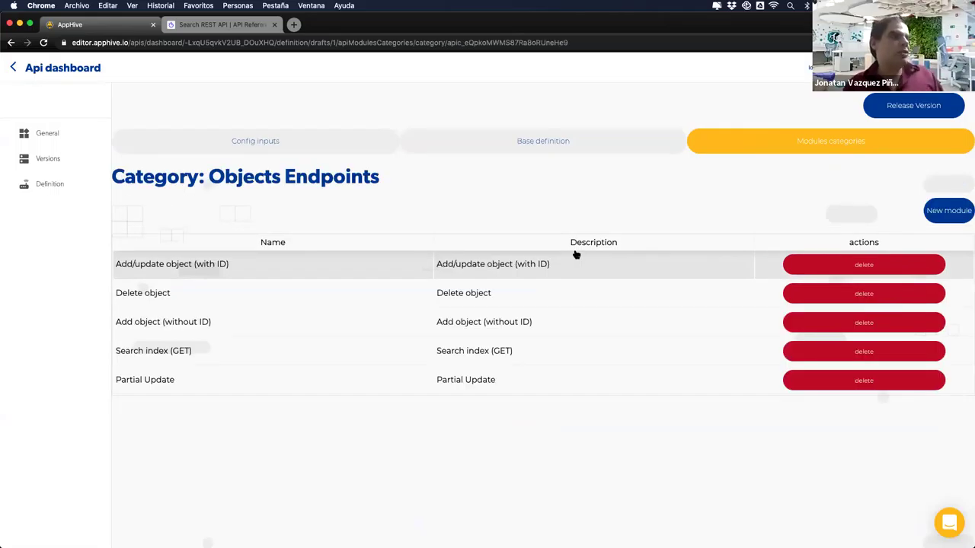
left_click(823, 142)
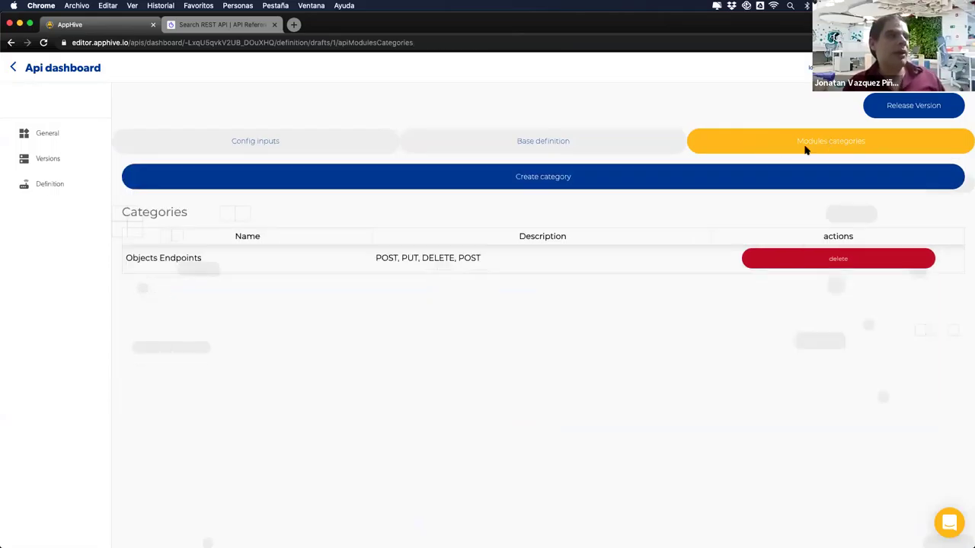
left_click(663, 258)
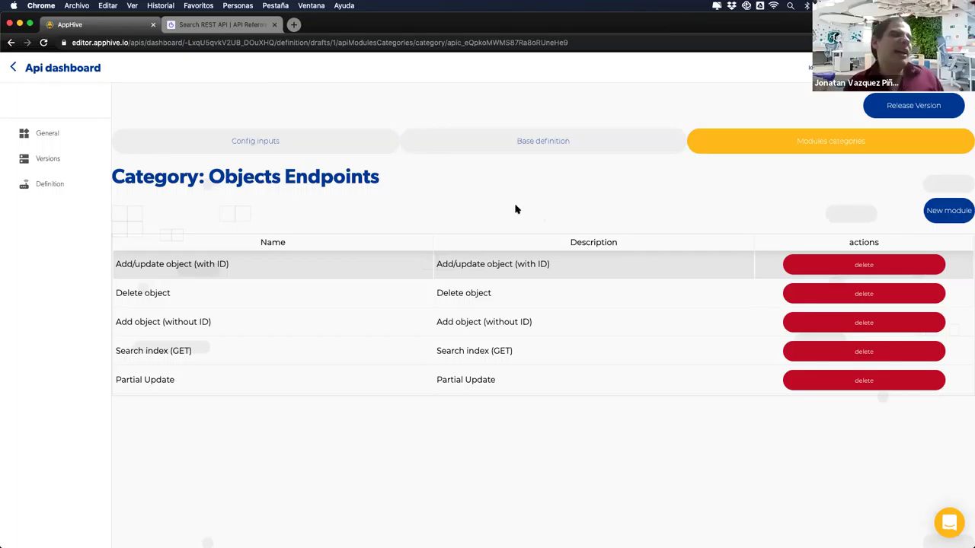
left_click(709, 149)
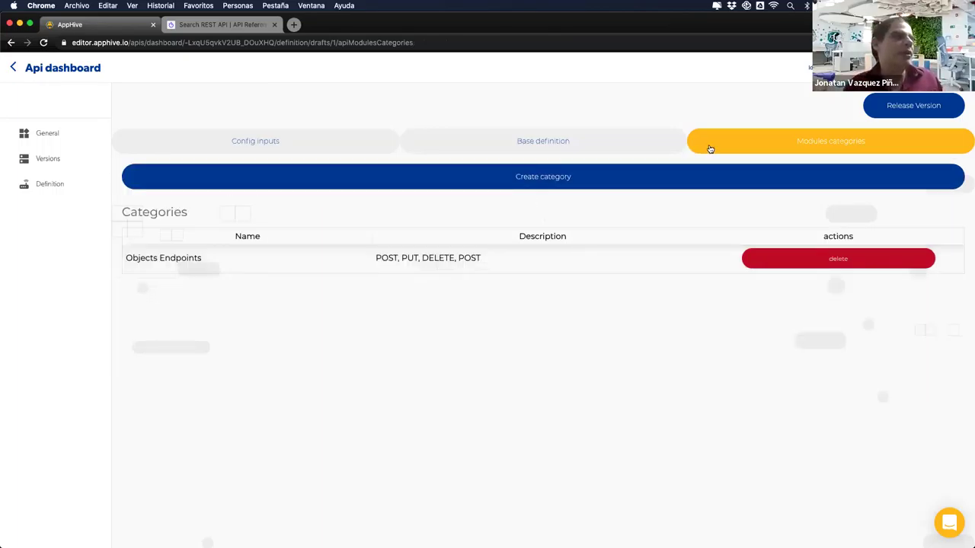
Switch to the Stripe API Reference and examine the Core Resources list down to the endpoints grouped under Payouts.
key("ctrl+super+f")
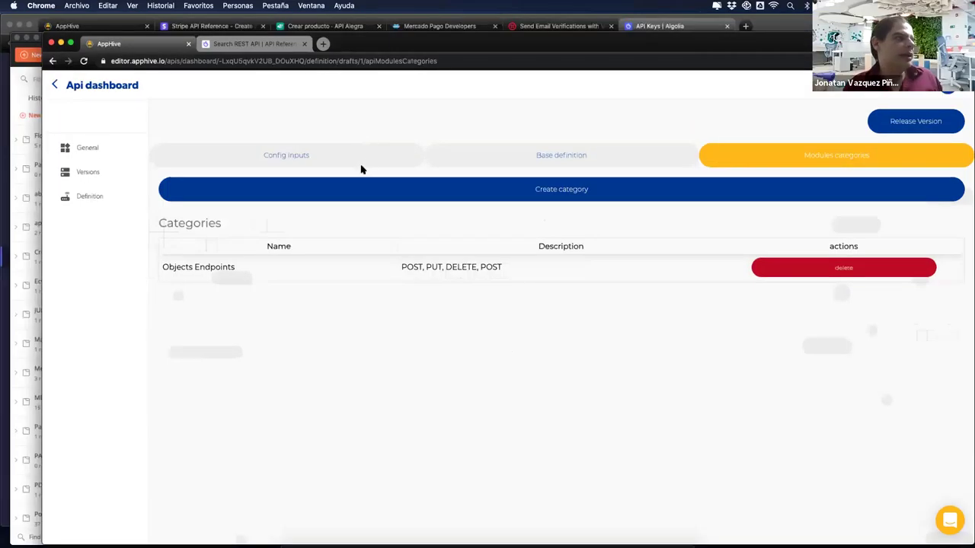
key("ctrl+Up")
left_click(220, 29)
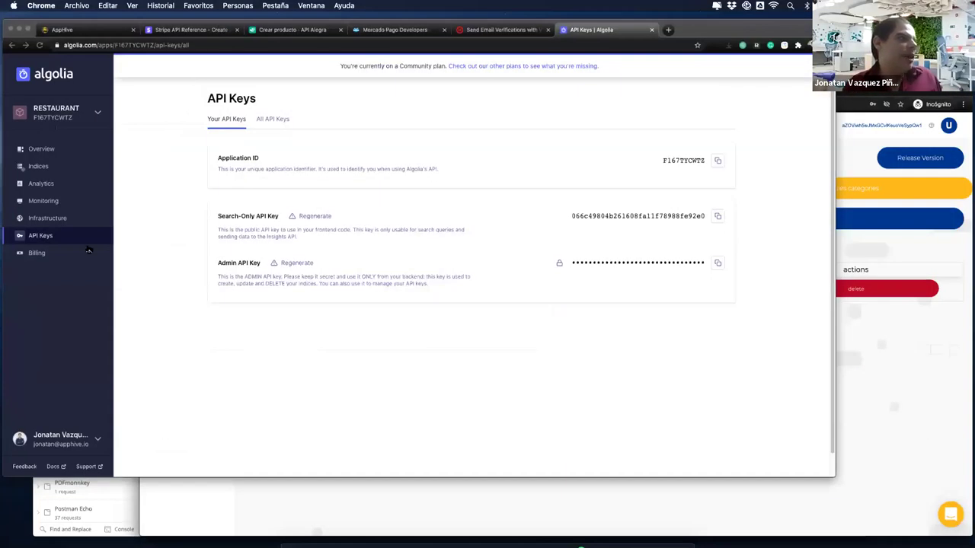
key("ctrl+super+f")
key("super+2")
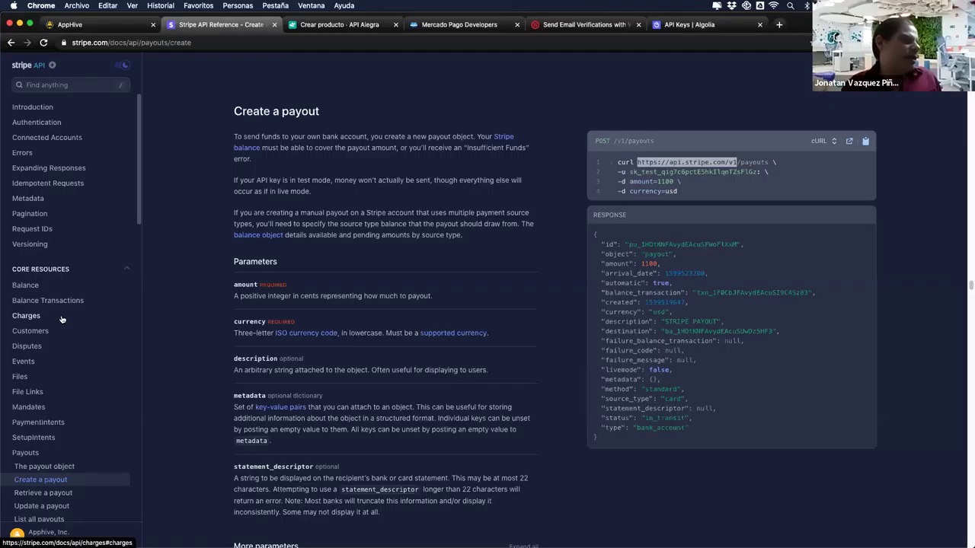
scroll(60, 323, "down", 4)
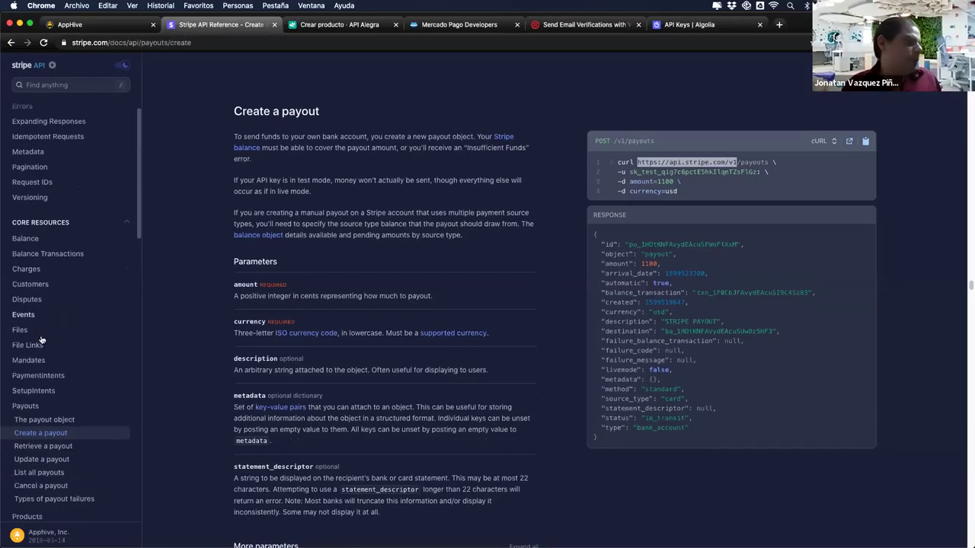
scroll(40, 344, "down", 2)
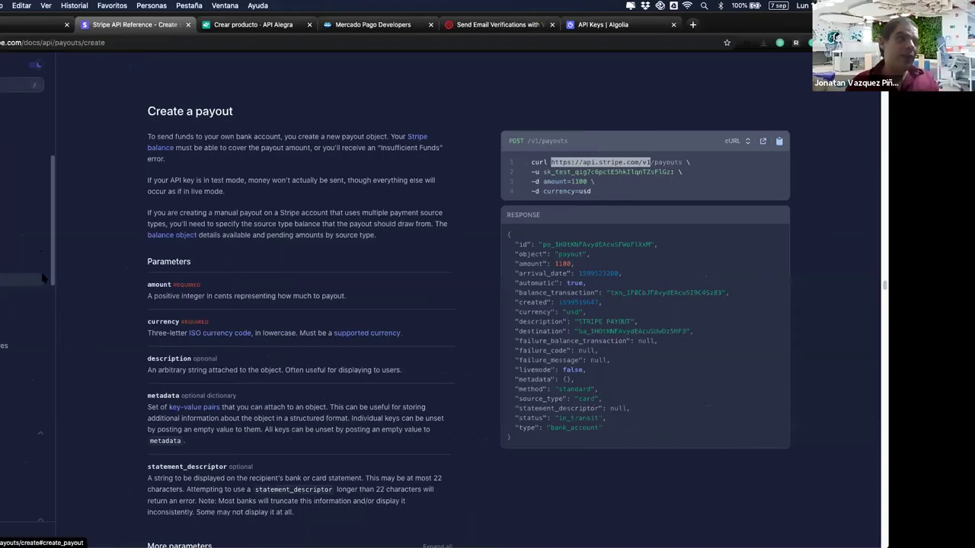
Return to the AppHive API dashboard and open the Add/update object (with ID) module in the Objects Endpoints category.
key("ctrl+Up")
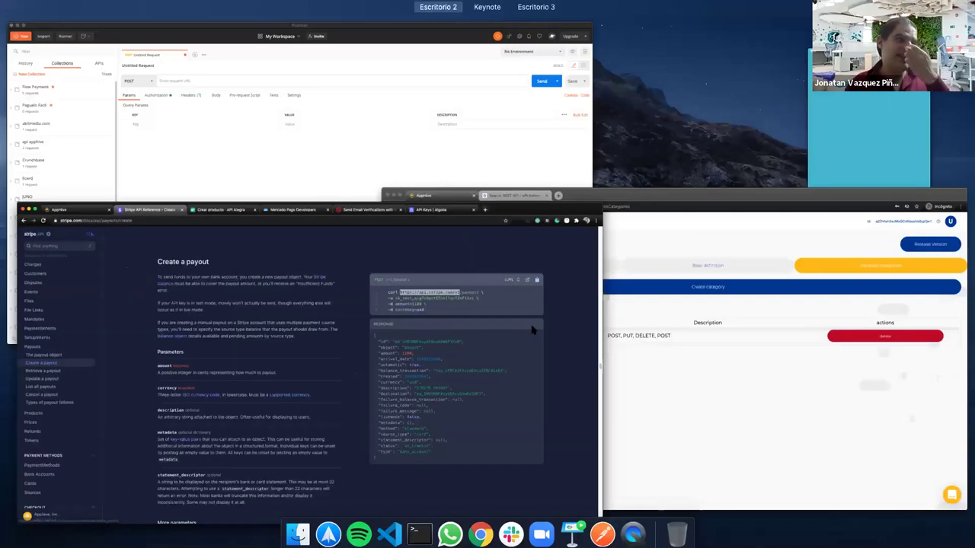
left_click(673, 192)
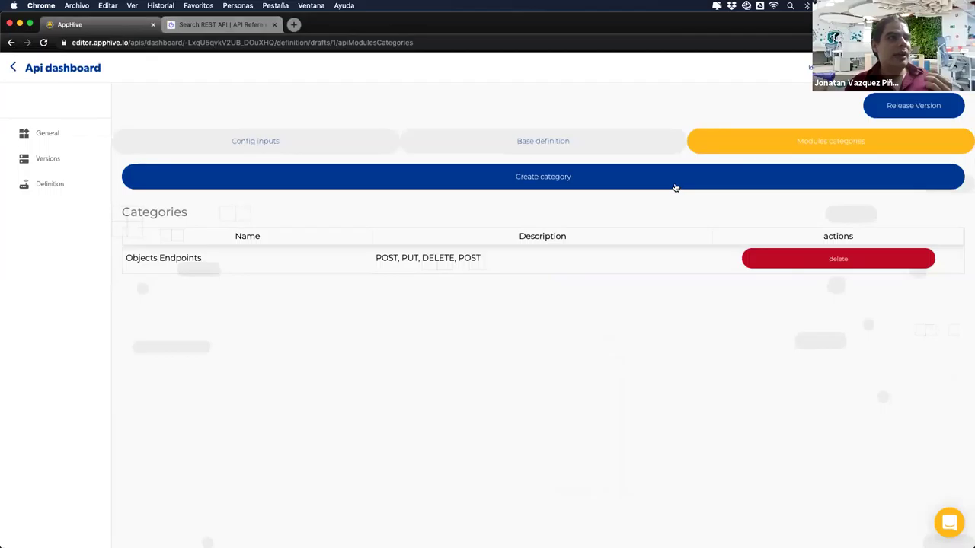
left_click(529, 269)
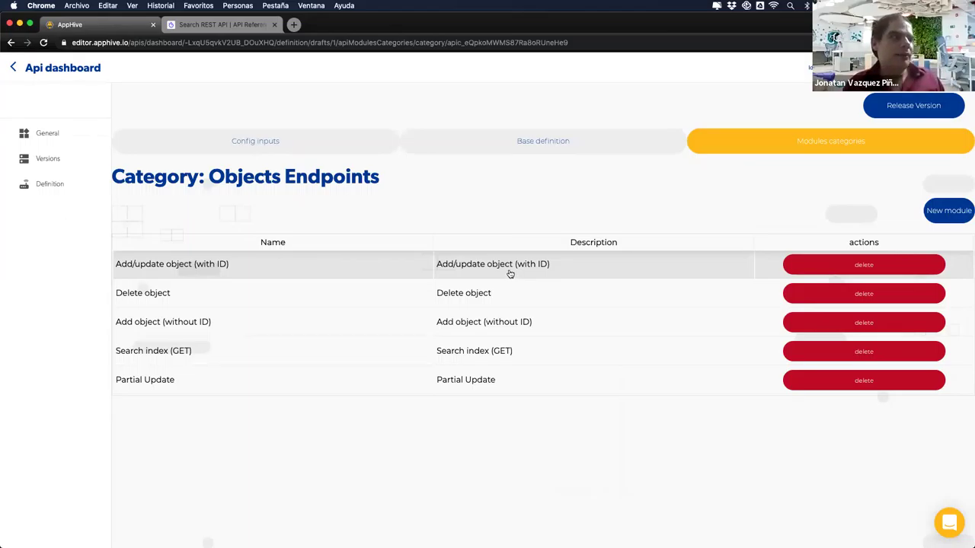
left_click(509, 268)
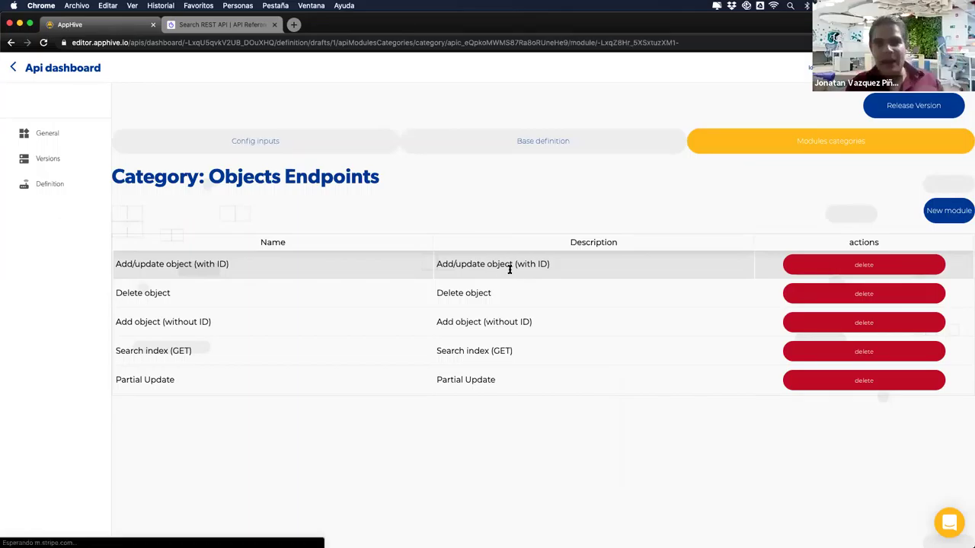
Highlight the module's name, the Endpoint heading and the 1/indexes endpoint path.
left_click_drag(230, 236, 119, 234)
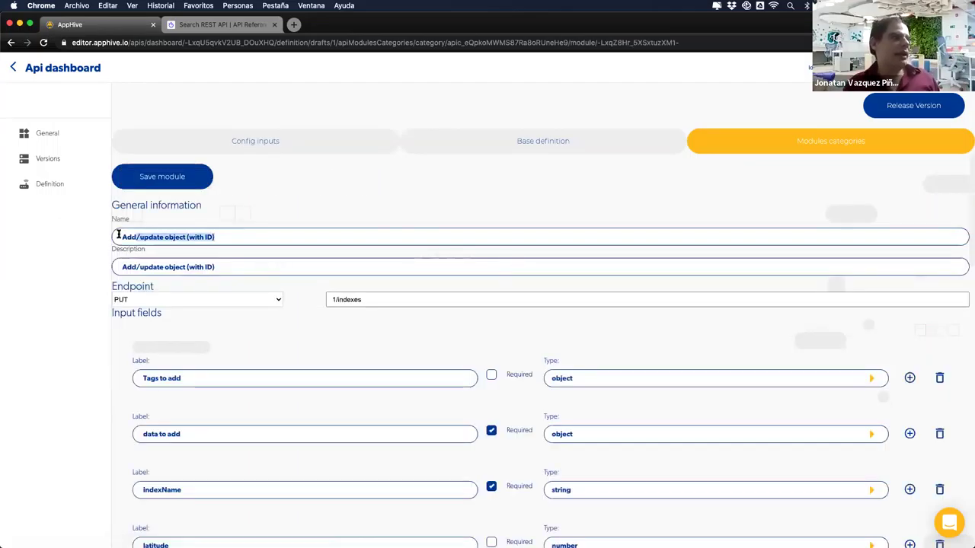
left_click_drag(215, 267, 124, 302)
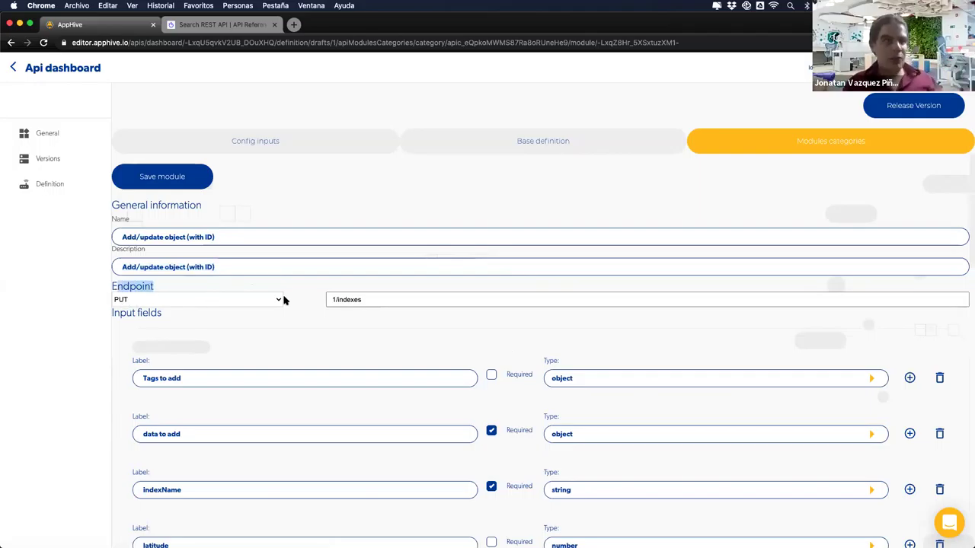
left_click(331, 300)
triple_click(331, 300)
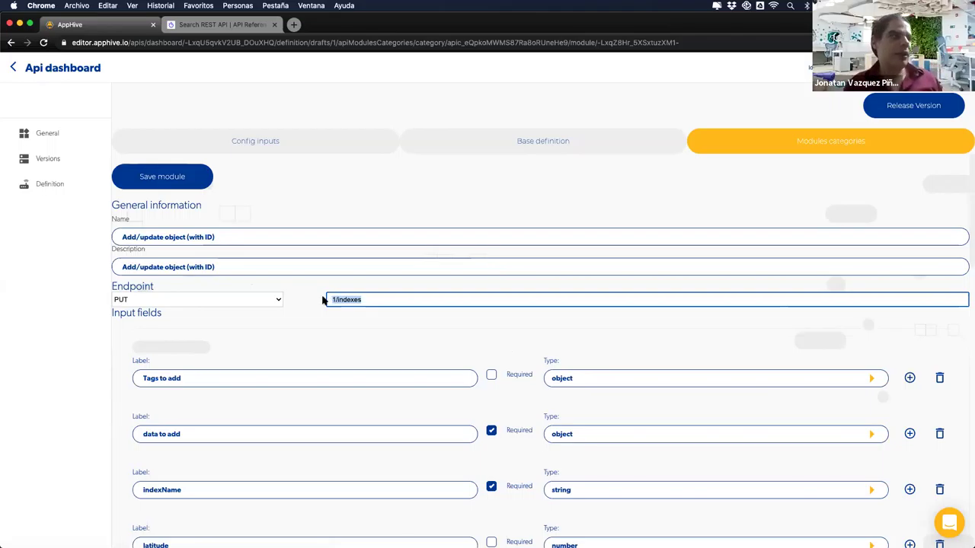
Point out the module's input fields by highlighting labels such as Tags to add, indexName, latitude and longitude.
scroll(322, 296, "down", 3)
left_click_drag(191, 217, 163, 221)
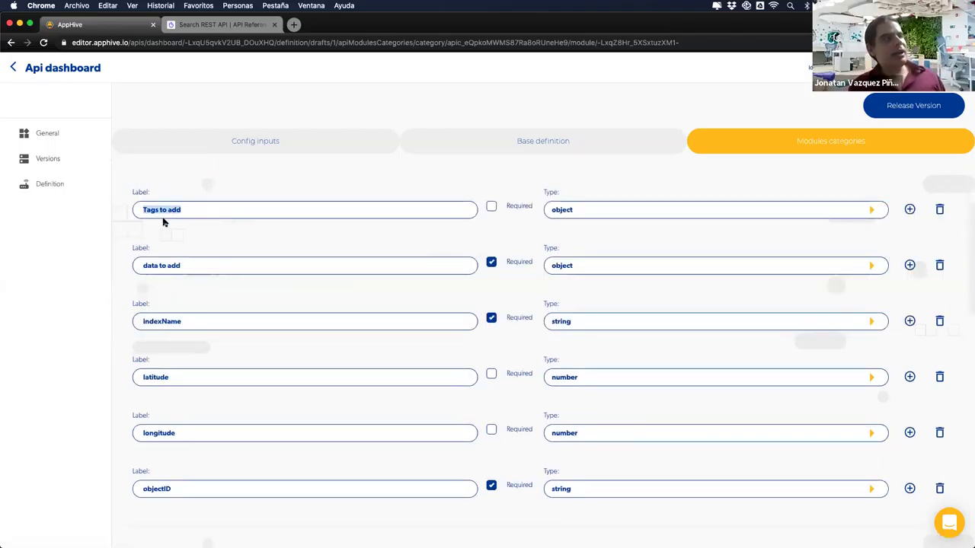
left_click(119, 266)
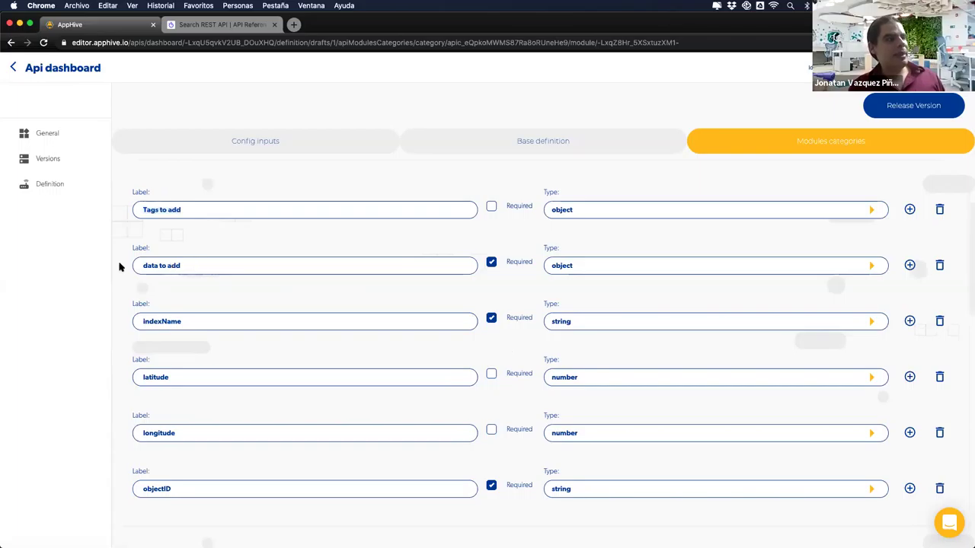
double_click(144, 320)
left_click(172, 381)
double_click(144, 380)
double_click(149, 434)
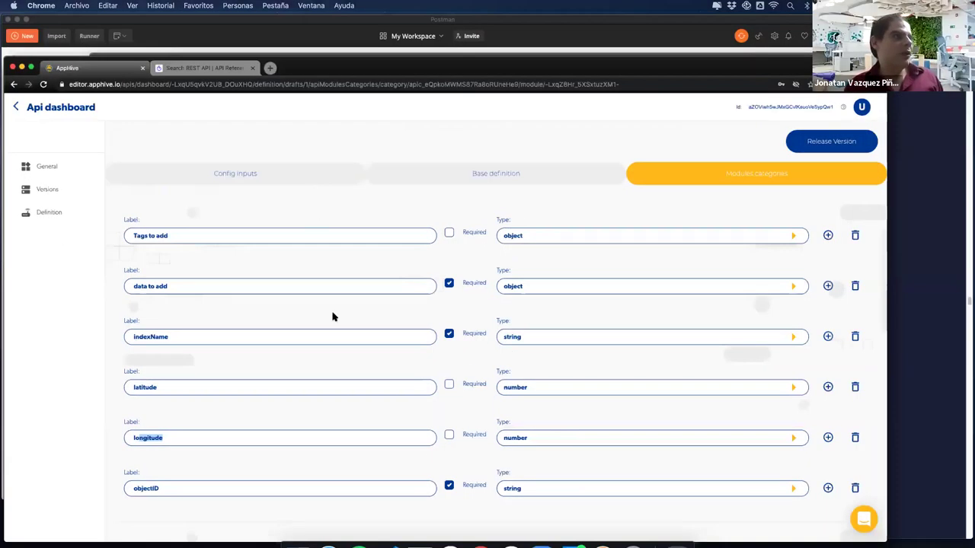
Switch to the AppHive app editor and point out the Entry Vars of the page's Add/update object (with ID) function.
key("ctrl+Up")
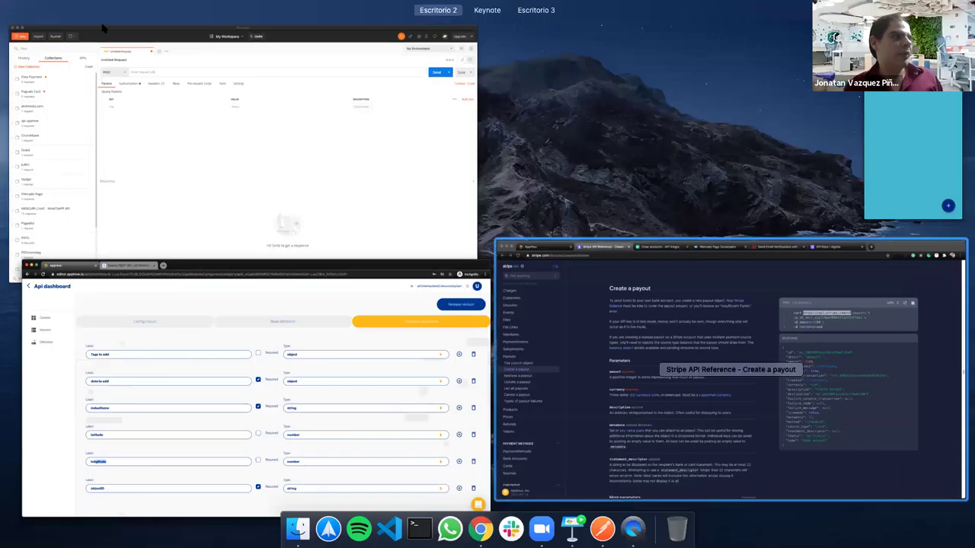
left_click(549, 274)
left_click(70, 25)
left_click(497, 394)
left_click(532, 414)
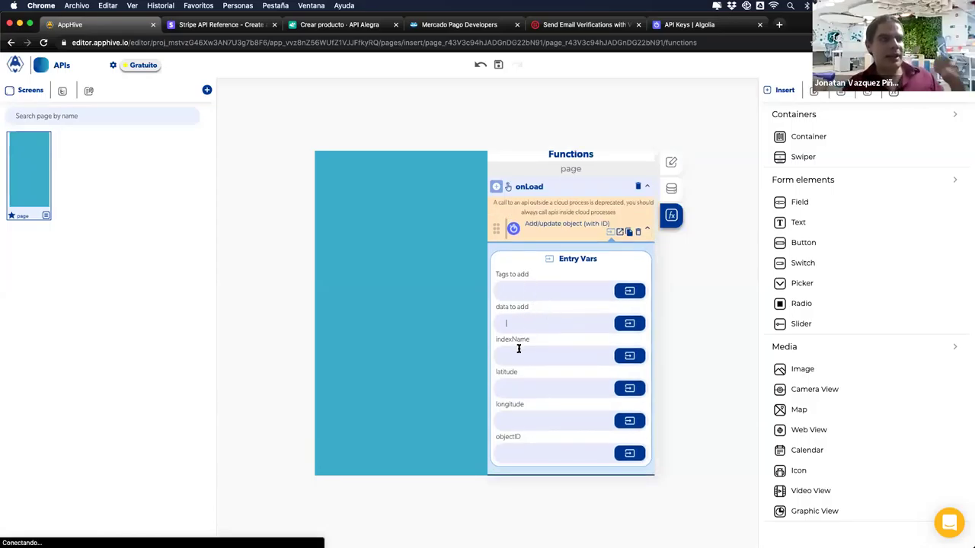
left_click(515, 387)
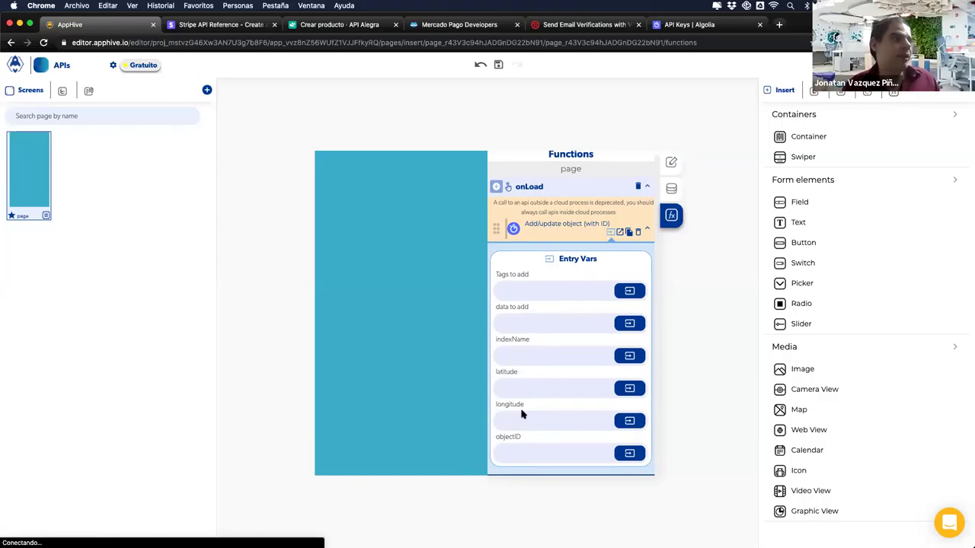
Return to the API dashboard and compare the module's input fields with the function's entry variables.
key("ctrl+Up")
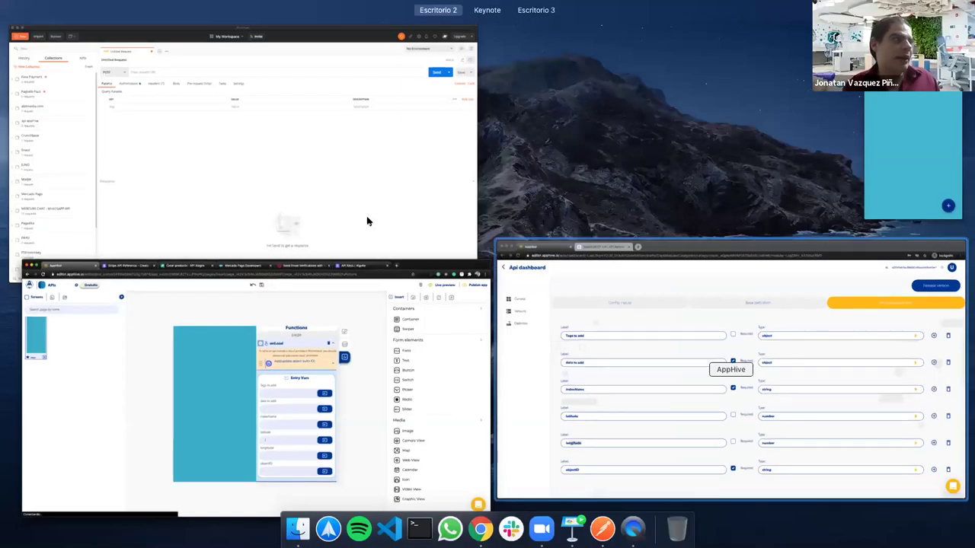
left_click(733, 365)
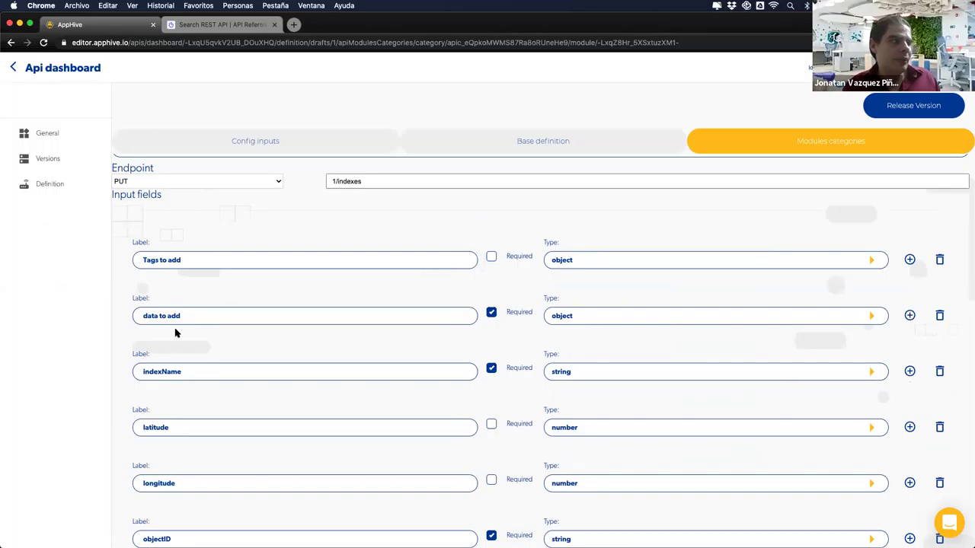
scroll(175, 333, "down", 5)
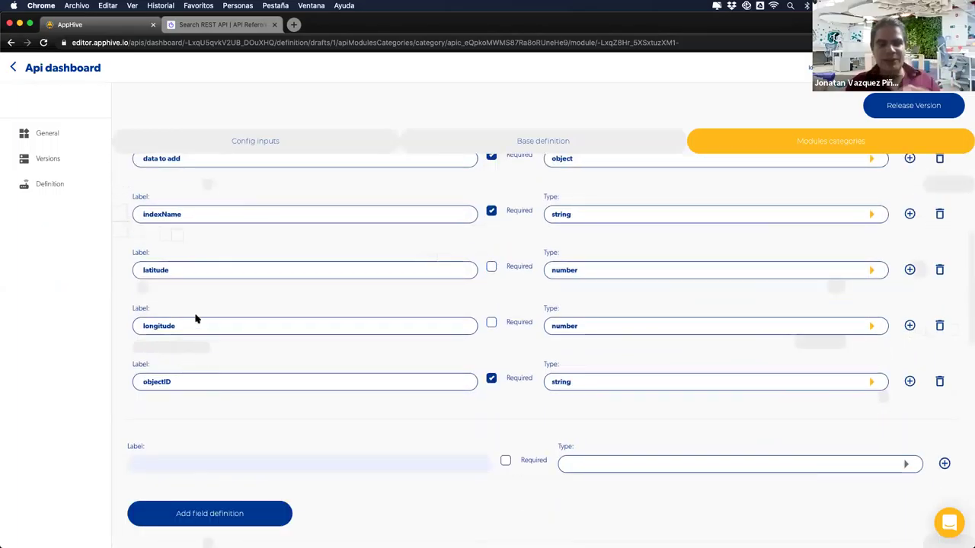
View the URL and Headers sections of the module's Request definition, and return to its Concatenated fields.
scroll(195, 318, "down", 9)
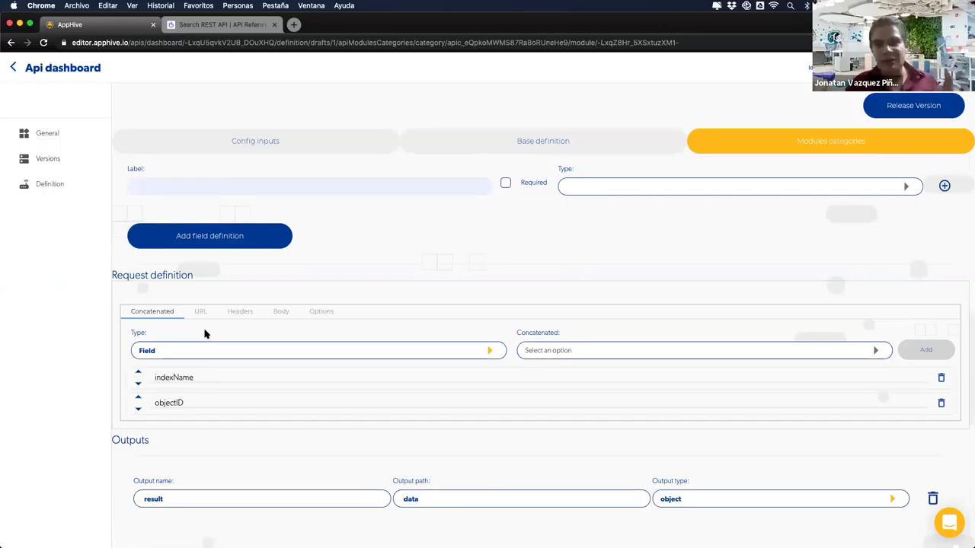
scroll(204, 333, "down", 1)
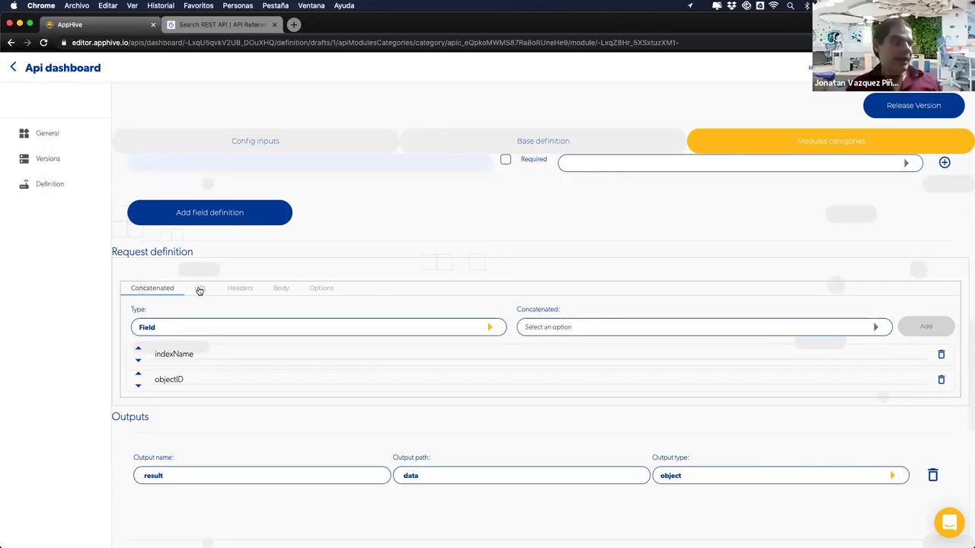
left_click(199, 290)
left_click(259, 292)
left_click(156, 293)
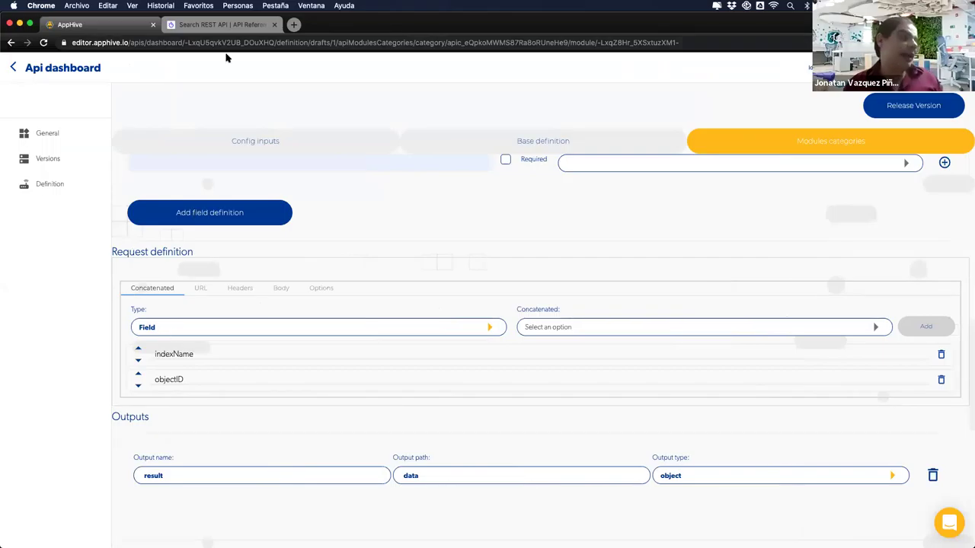
Switch to Algolia's Search REST API reference and examine the Search Endpoints Quick Reference with its verbs, paths and methods.
left_click(223, 25)
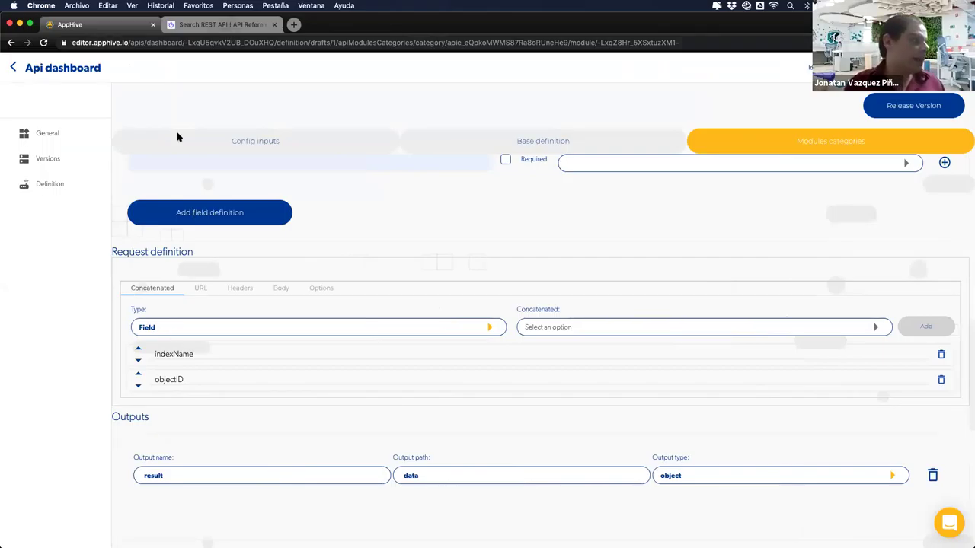
scroll(219, 215, "down", 3)
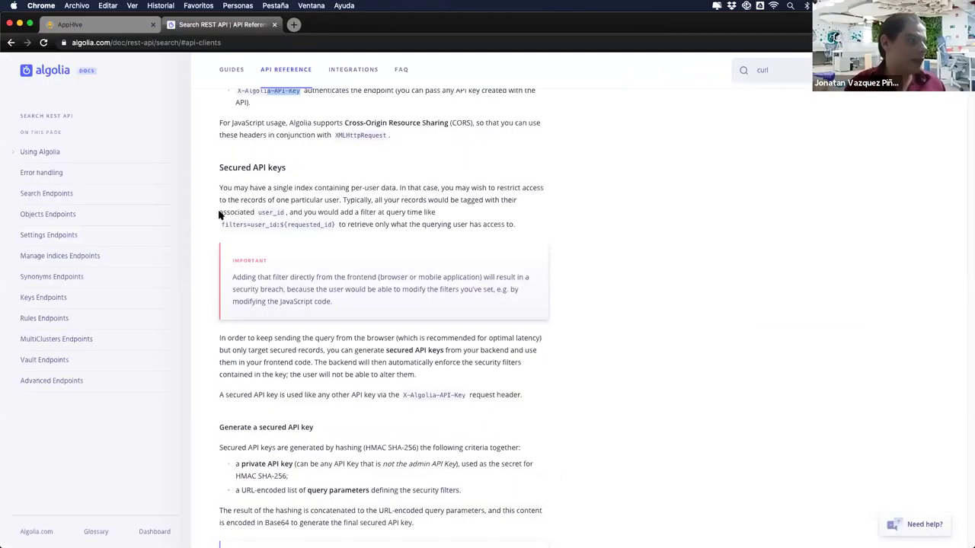
scroll(219, 215, "down", 1)
scroll(219, 215, "down", 20)
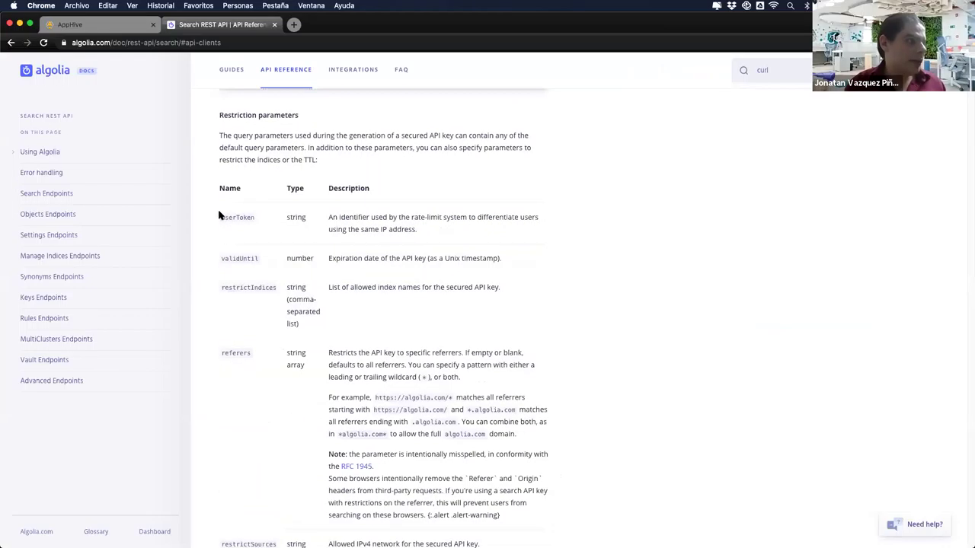
scroll(219, 215, "down", 3)
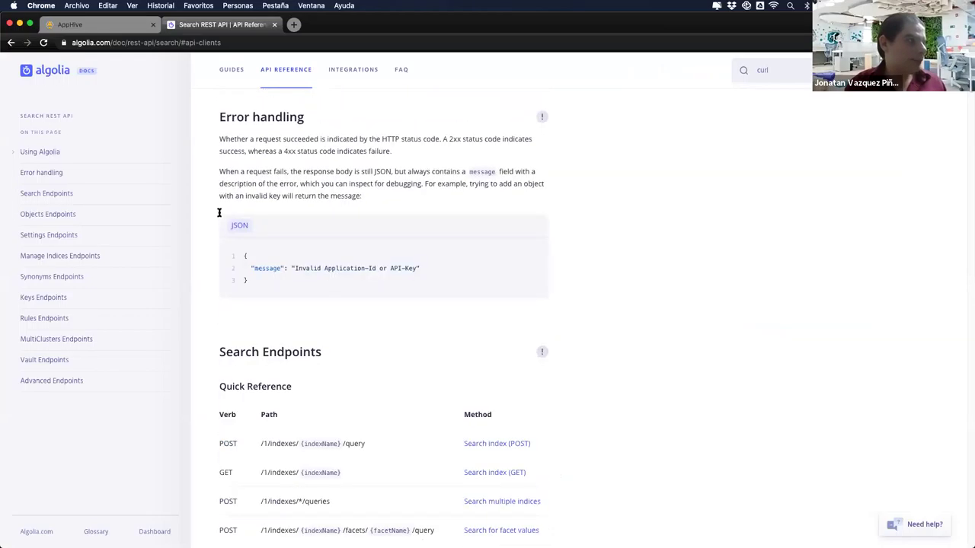
scroll(219, 215, "down", 3)
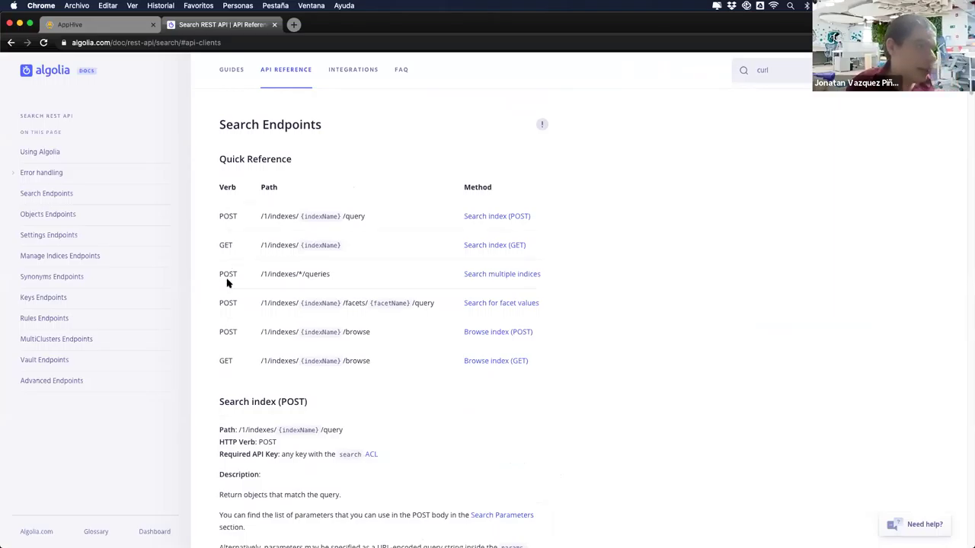
Browse the Search REST API reference through the search and objects endpoints to the Add/update object (with ID) section.
scroll(226, 282, "down", 6)
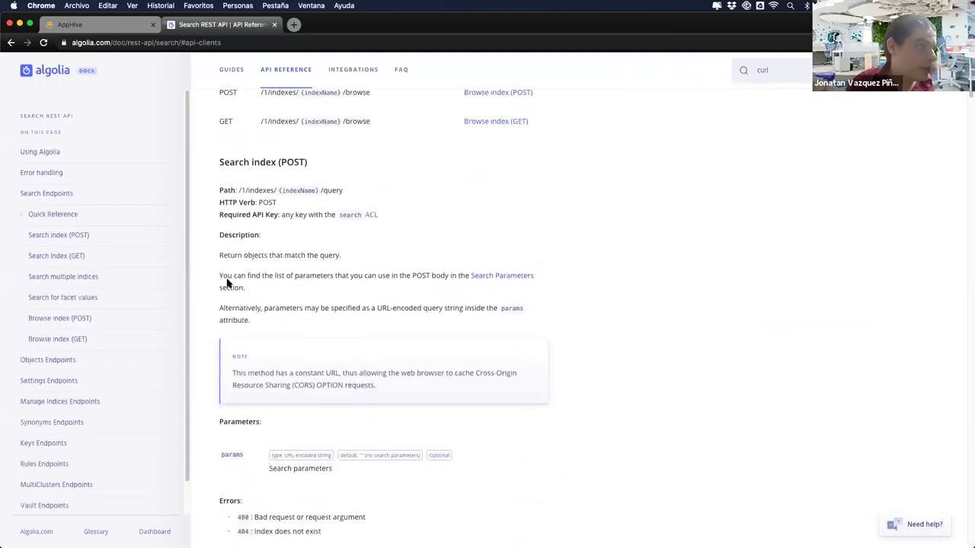
scroll(226, 282, "down", 7)
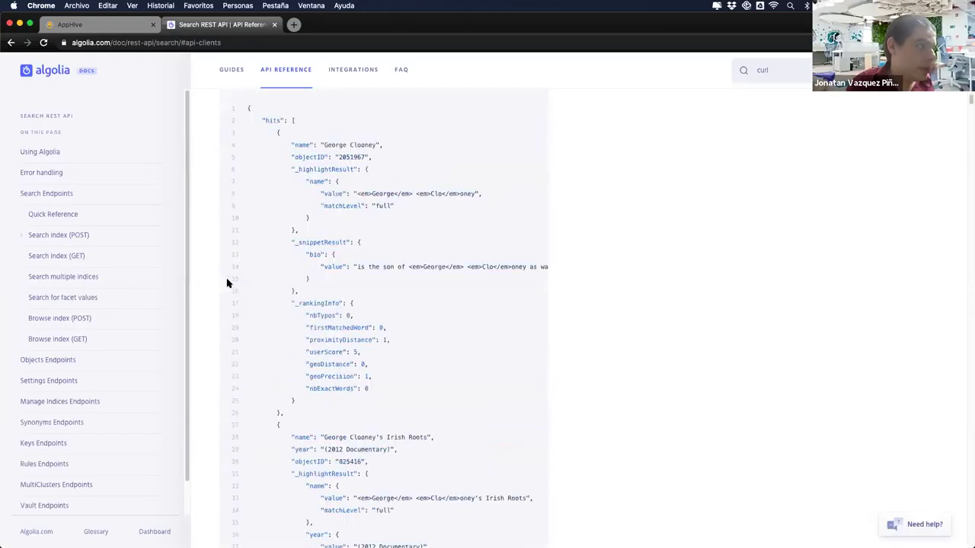
scroll(226, 282, "down", 15)
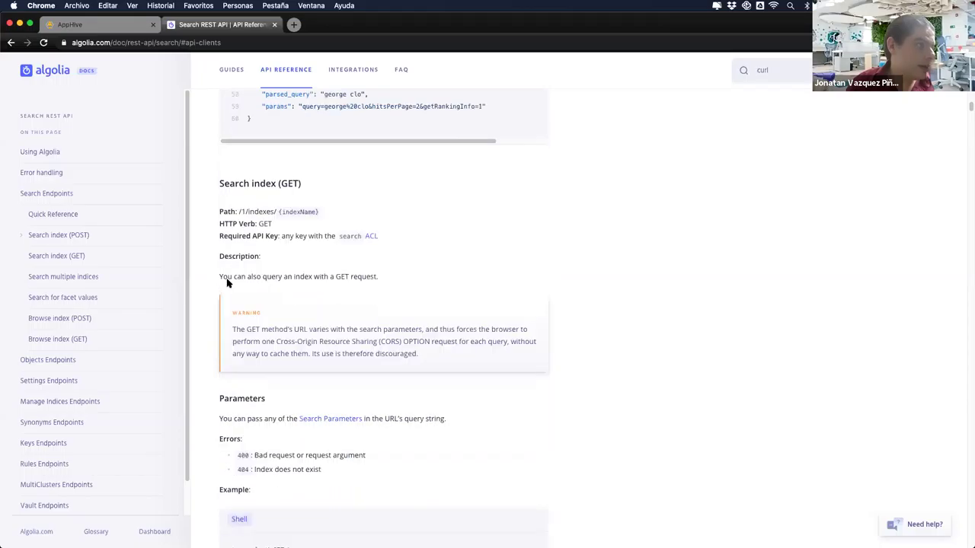
scroll(226, 283, "down", 7)
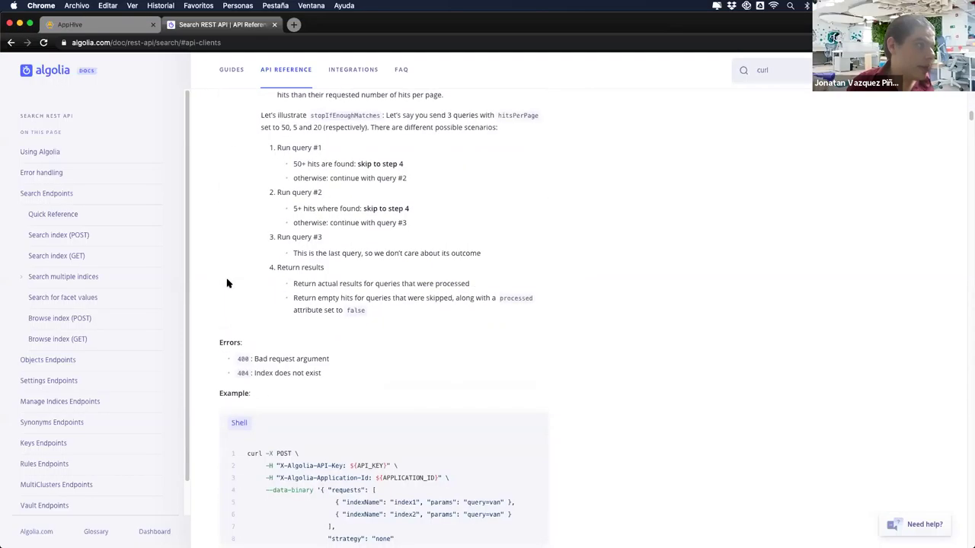
scroll(226, 282, "down", 8)
scroll(226, 282, "down", 5)
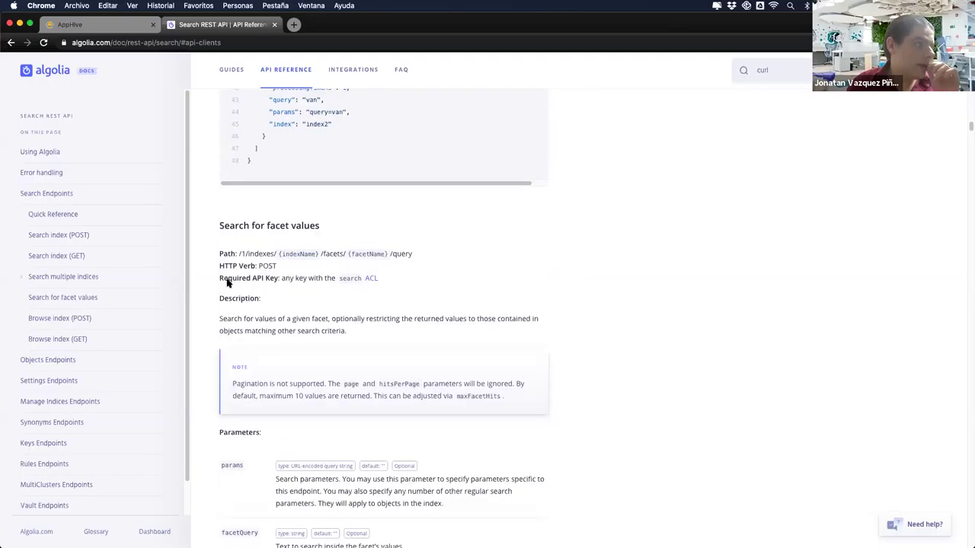
scroll(226, 282, "down", 7)
scroll(227, 280, "down", 5)
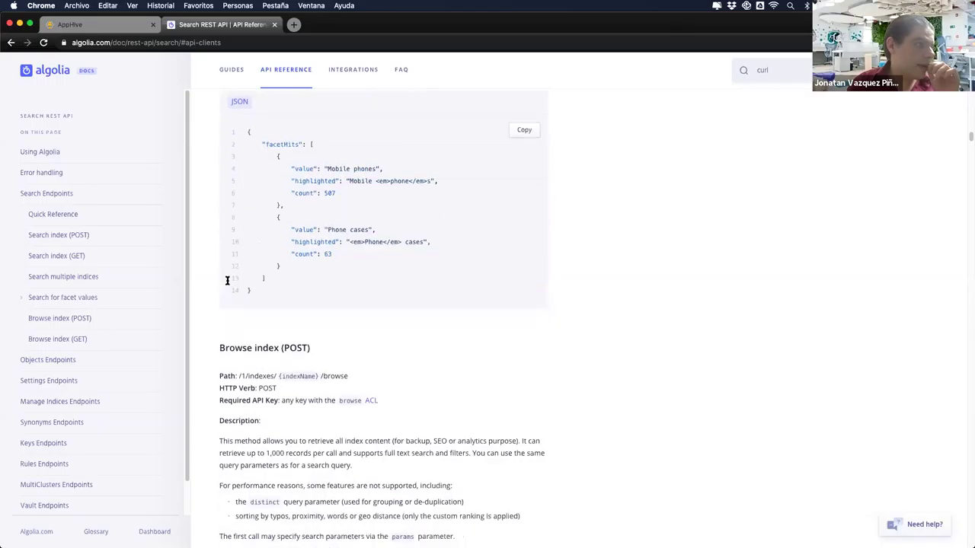
scroll(227, 280, "down", 12)
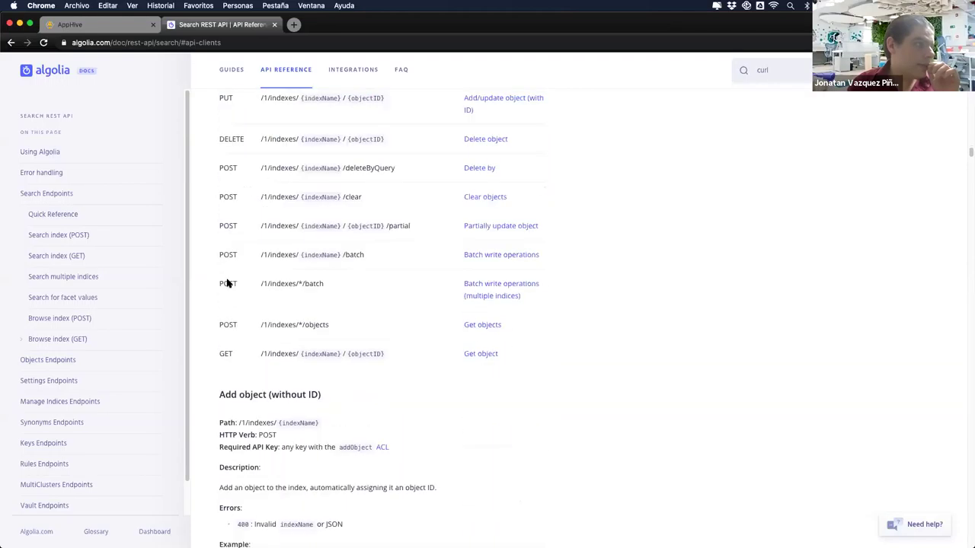
scroll(227, 280, "down", 5)
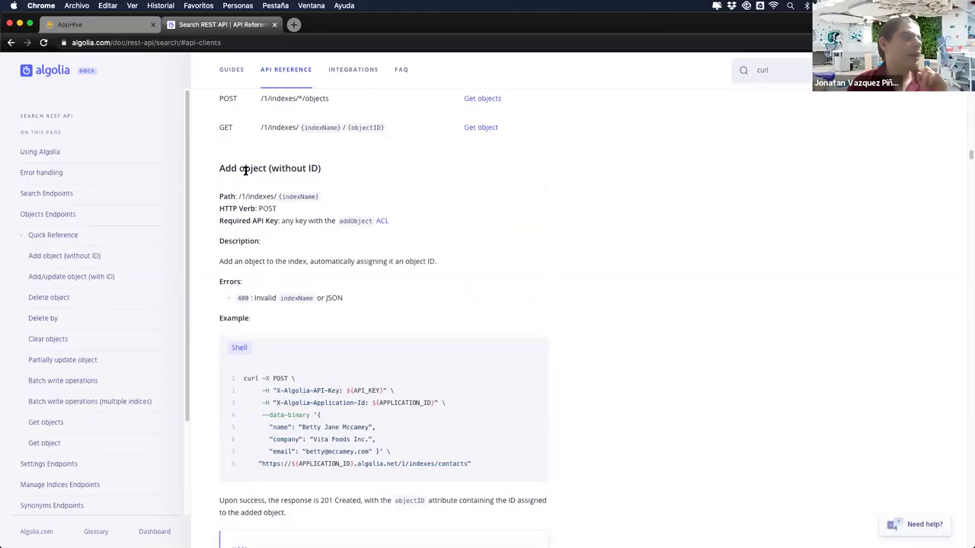
scroll(245, 170, "down", 11)
left_click_drag(224, 210, 327, 211)
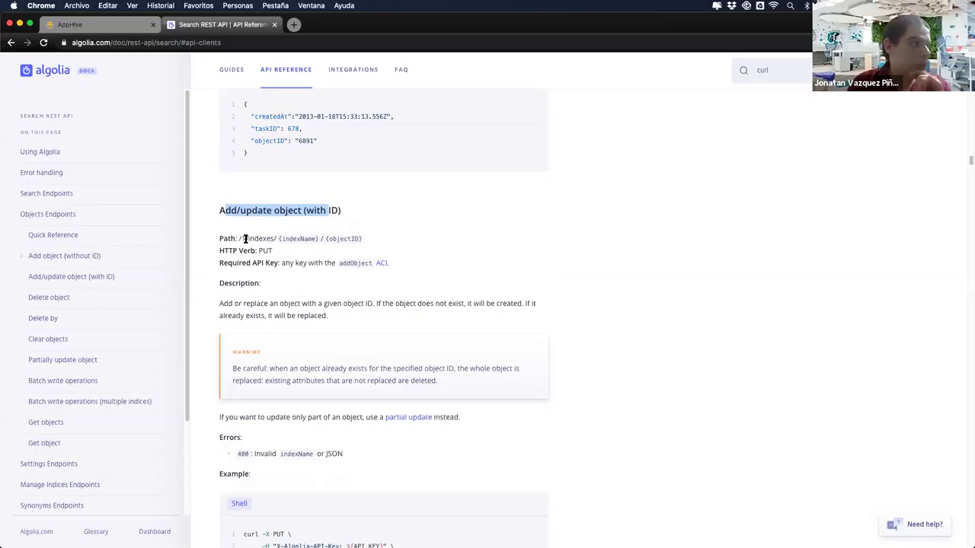
Point out the /1/indexes/ base, {indexName} and {objectID} parts of the Add/update object (with ID) path.
left_click_drag(239, 238, 277, 239)
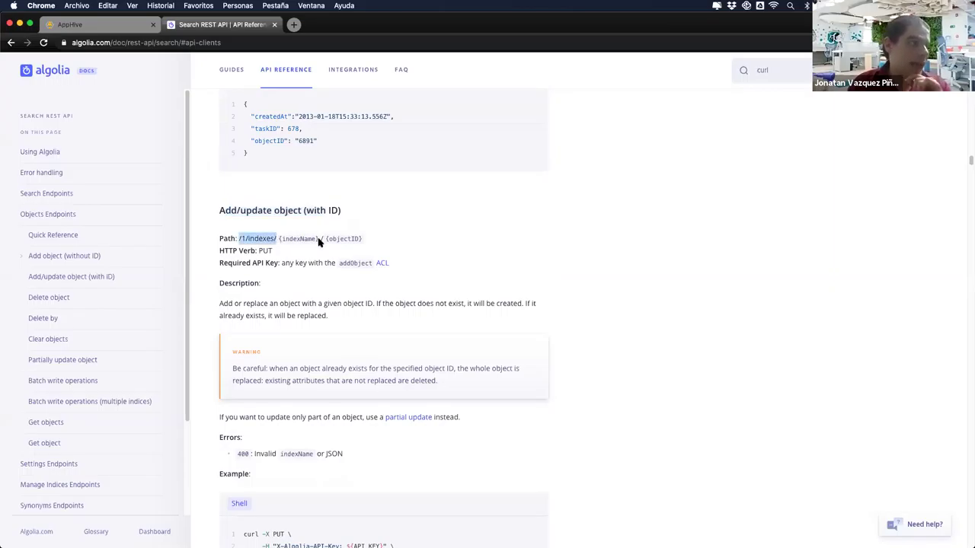
double_click(279, 238)
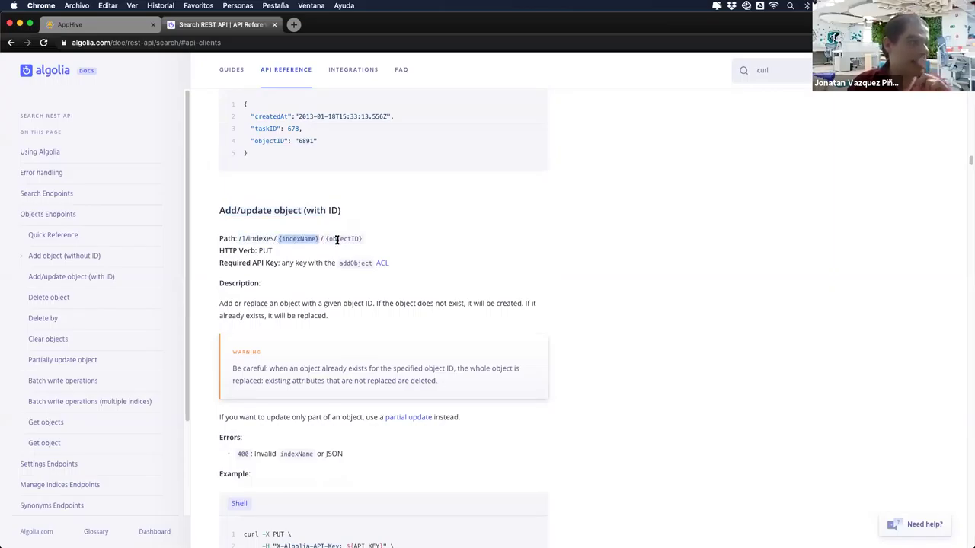
left_click_drag(363, 239, 326, 239)
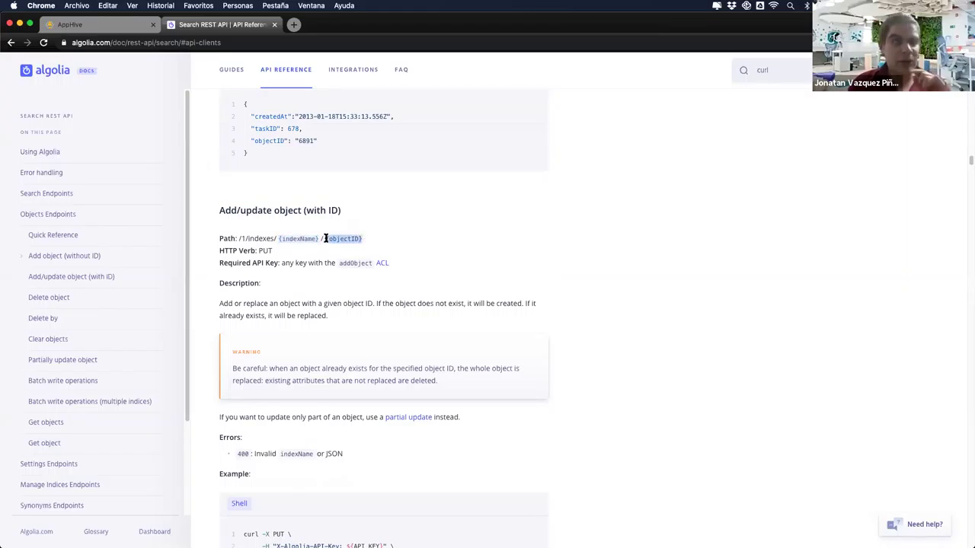
left_click(297, 238)
double_click(294, 239)
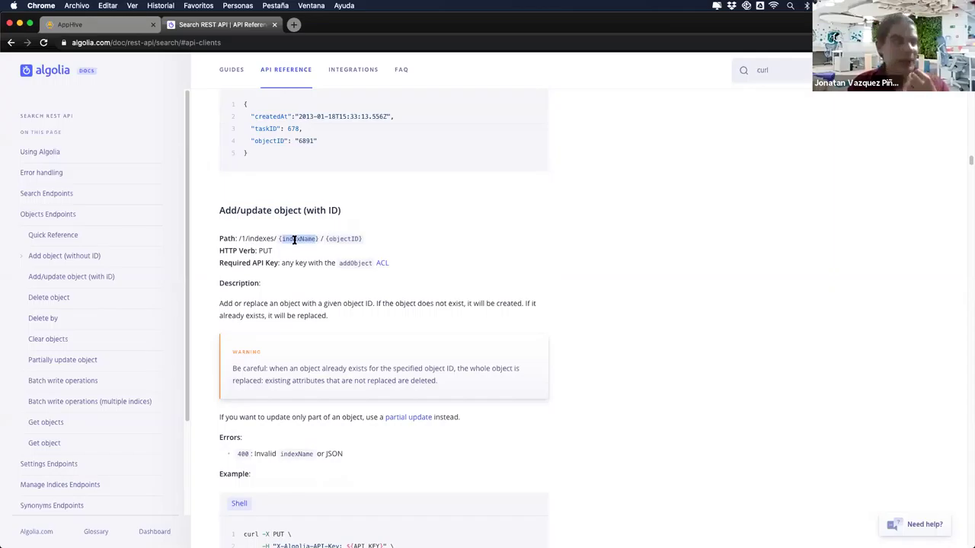
double_click(346, 239)
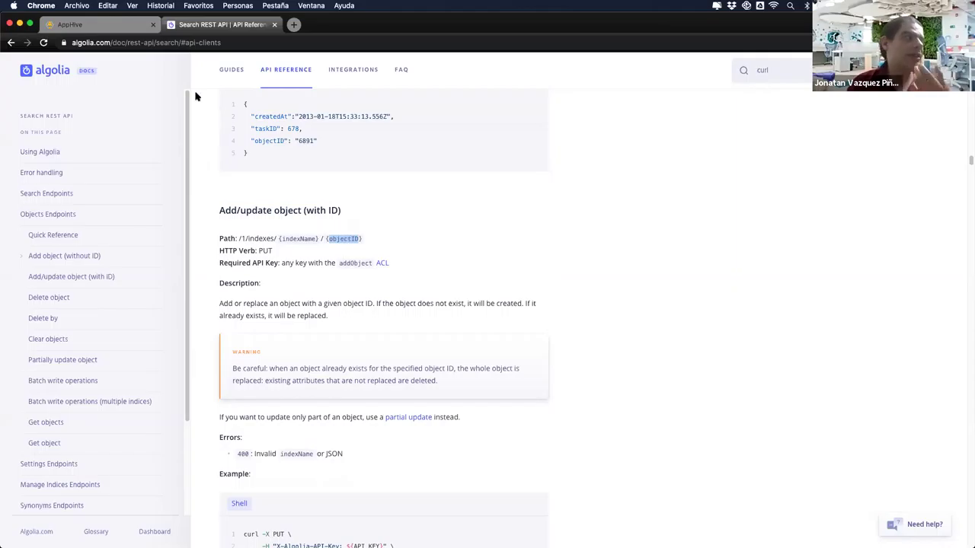
Switch to the AppHive API dashboard and highlight the module's indexName and objectID input field labels.
left_click(121, 27)
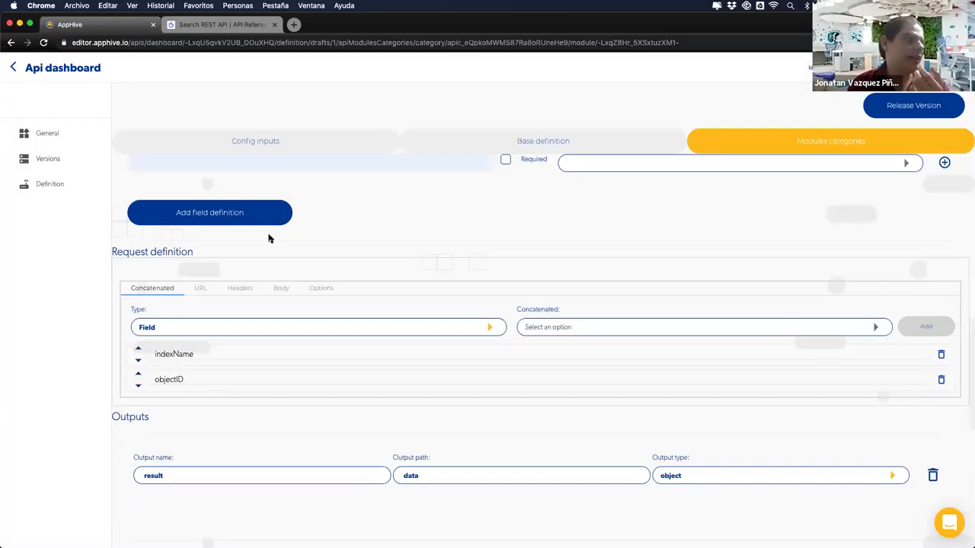
scroll(268, 238, "up", 6)
scroll(229, 252, "down", 1)
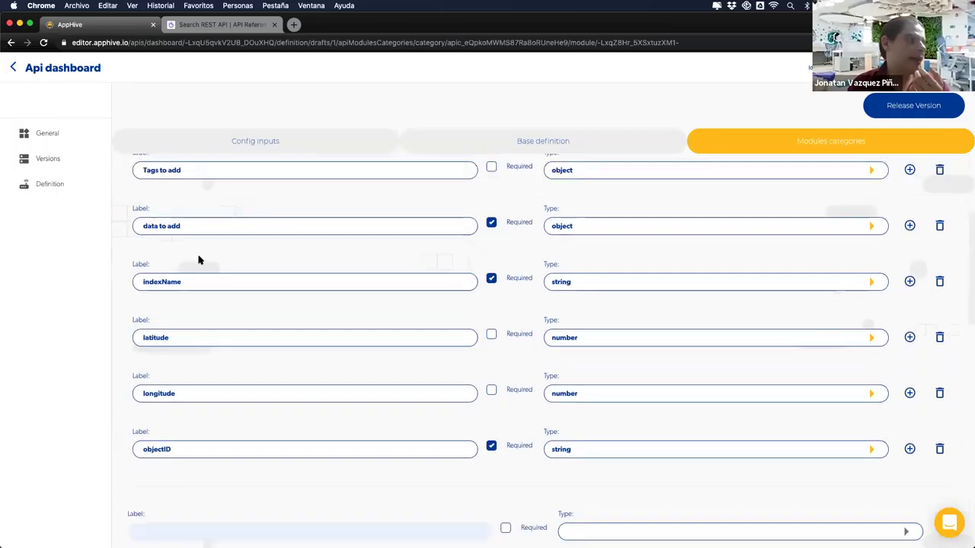
left_click_drag(180, 267, 141, 267)
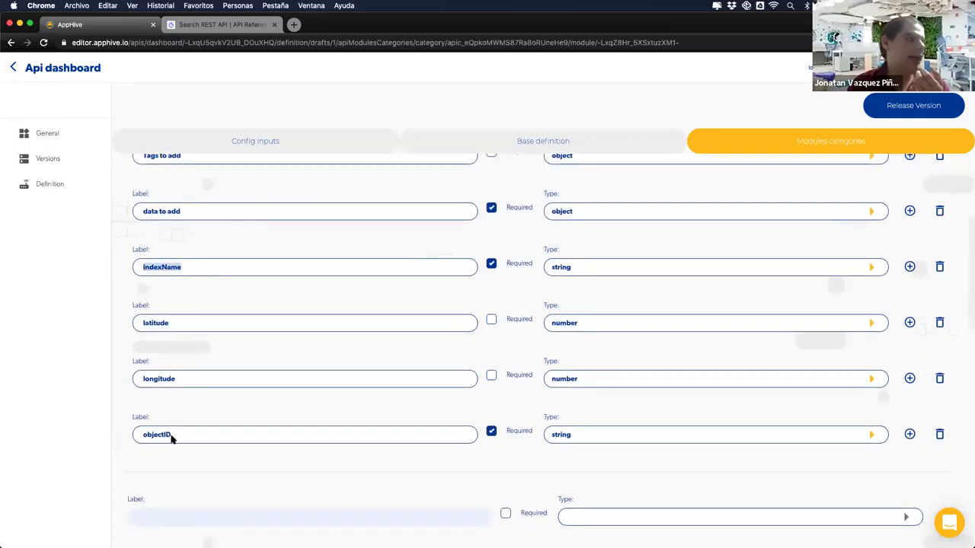
left_click_drag(172, 438, 139, 437)
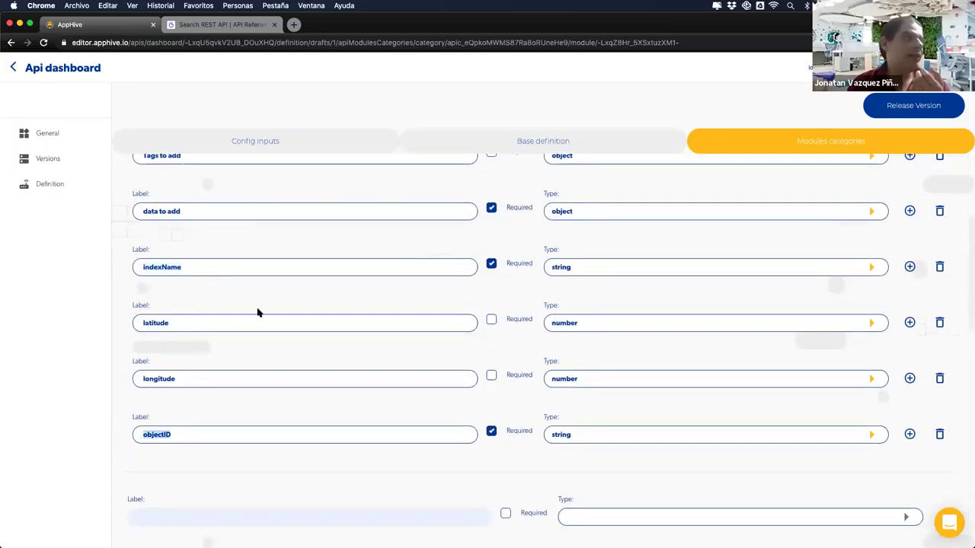
Switch to the AppHive app editor and point out the indexName and objectID entry variables of Add/update object (with ID).
key("ctrl+Up")
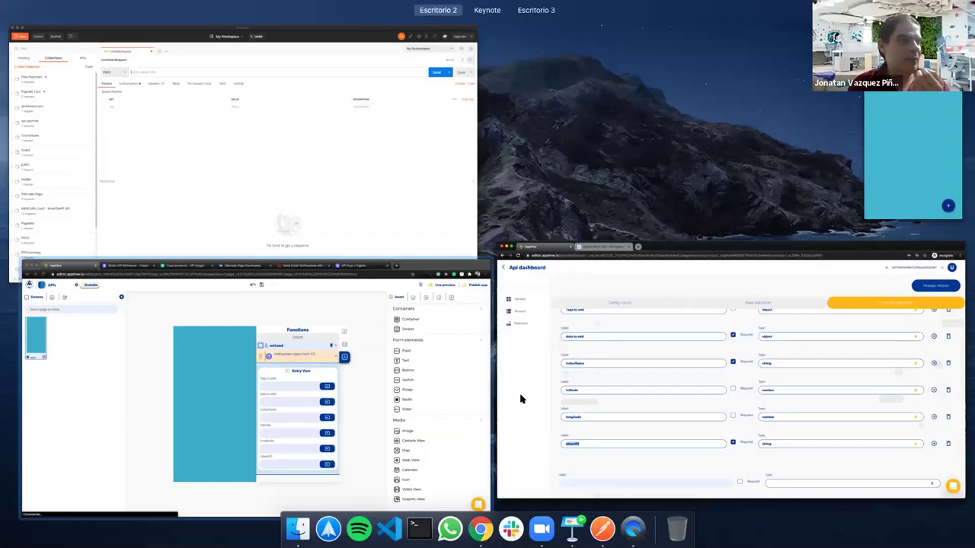
left_click(487, 427)
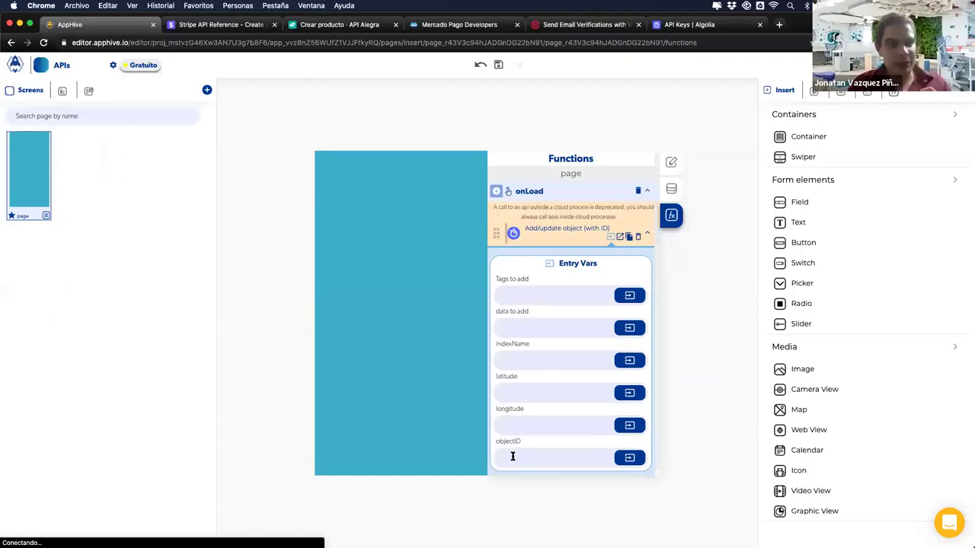
left_click(524, 360)
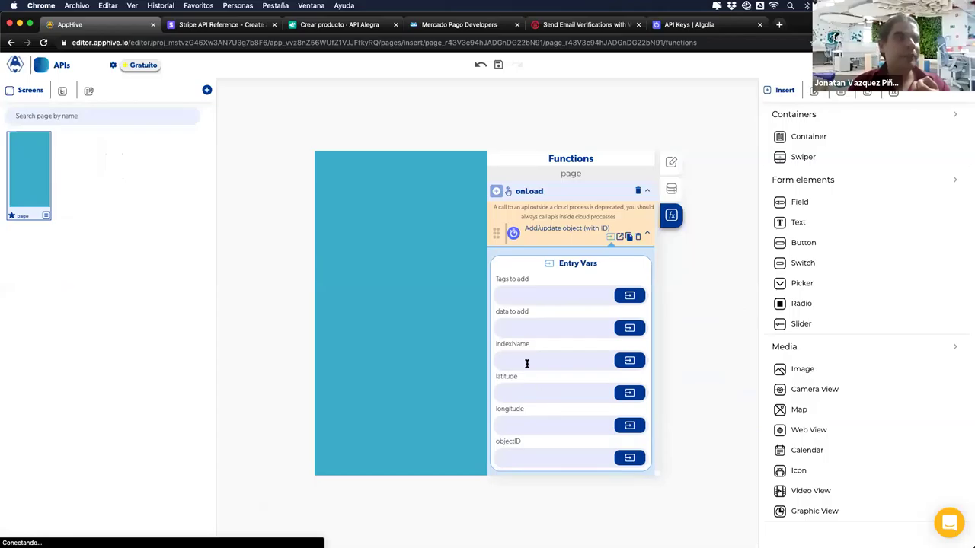
left_click(521, 460)
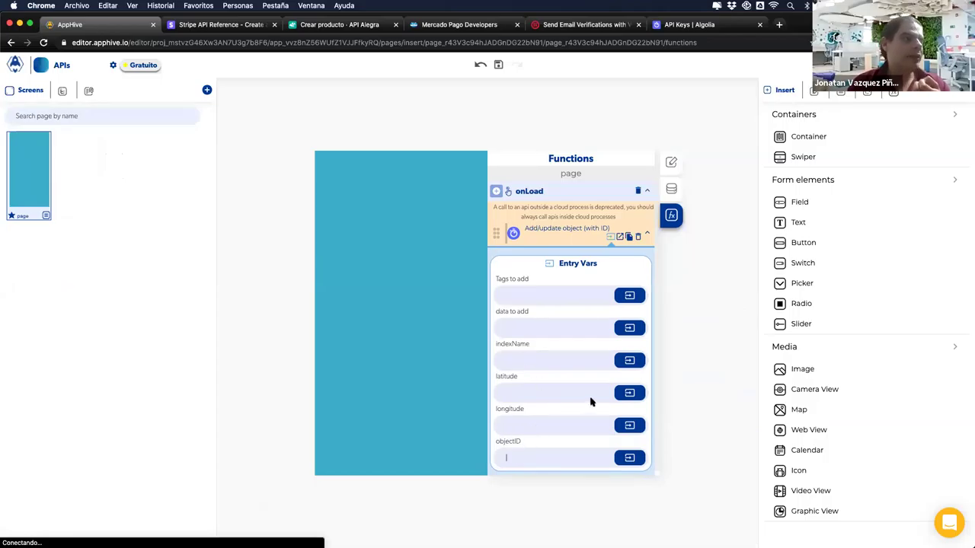
Return to the API dashboard and highlight indexName and objectID among the Request definition's Concatenated fields.
key("ctrl+Up")
left_click(743, 354)
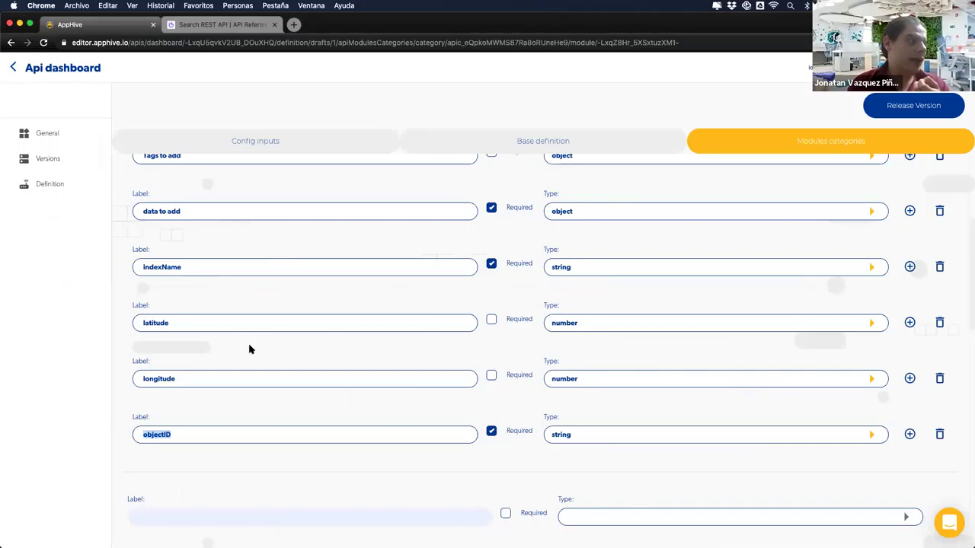
scroll(177, 434, "down", 5)
double_click(197, 436)
left_click_drag(186, 461, 157, 461)
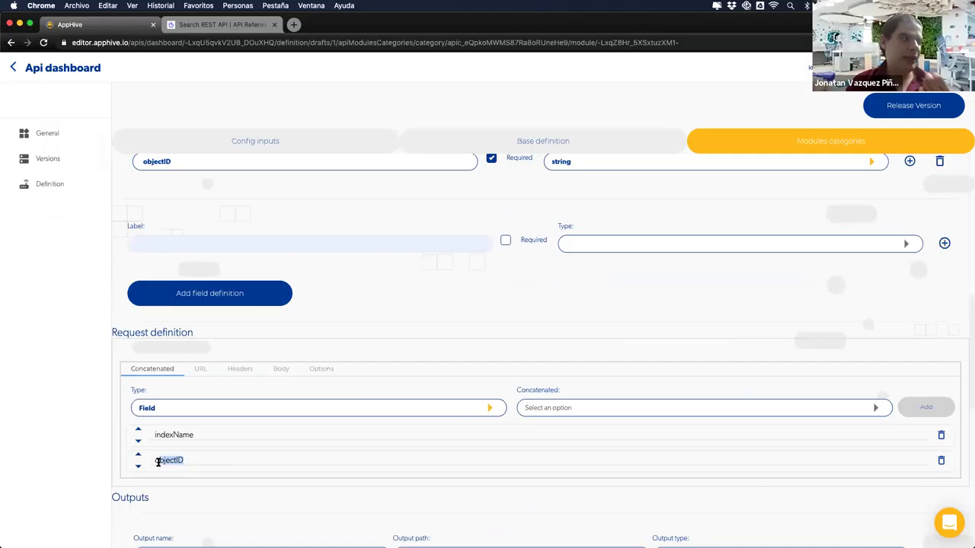
View the Request definition's URL parameters and Headers, and point out the empty header key.
left_click(200, 369)
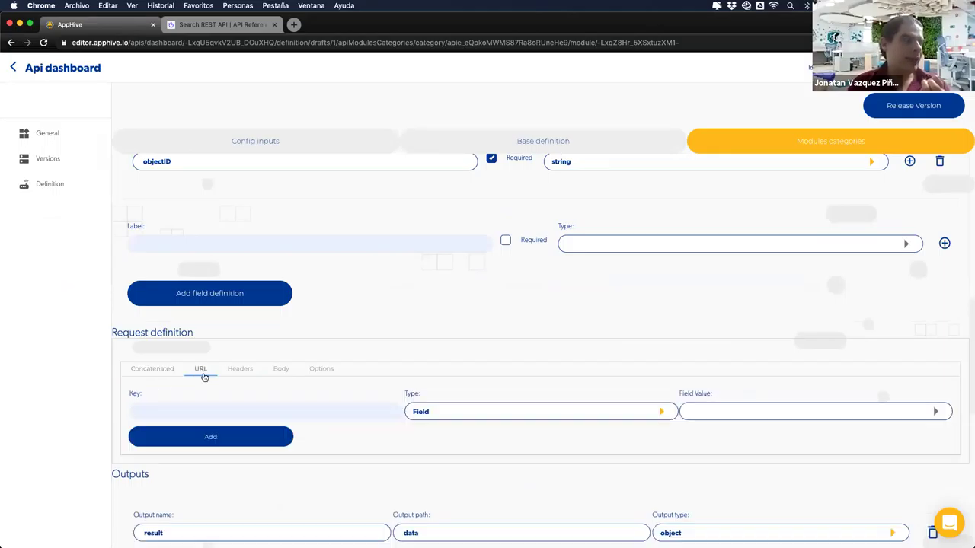
left_click(249, 375)
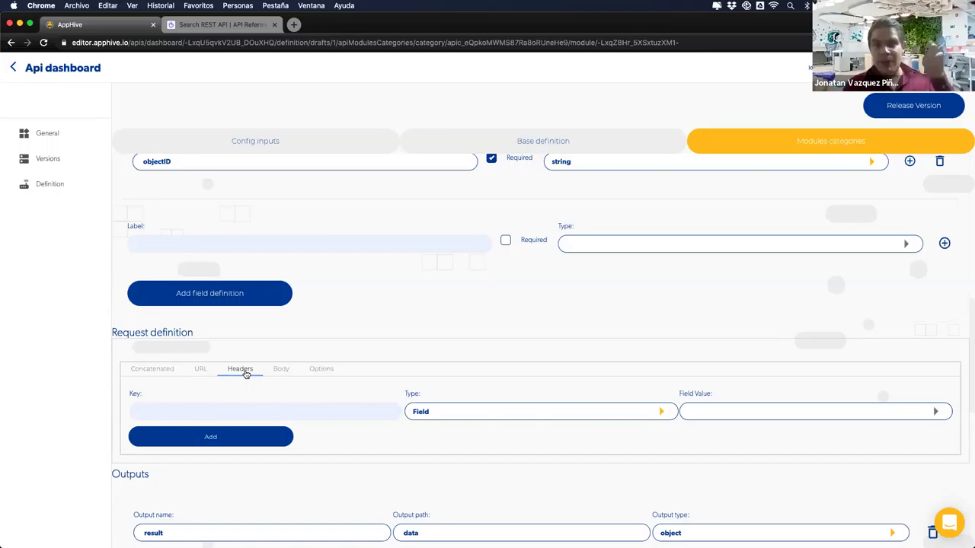
left_click(243, 407)
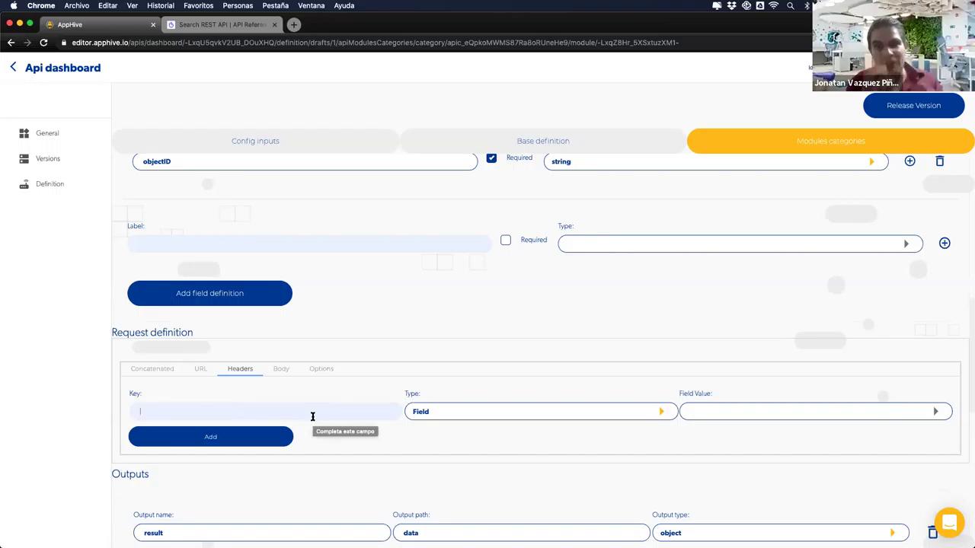
Show the Request definition's Body and highlight its _tags, _geoloc.lng and _geoloc.lat keys.
left_click(281, 370)
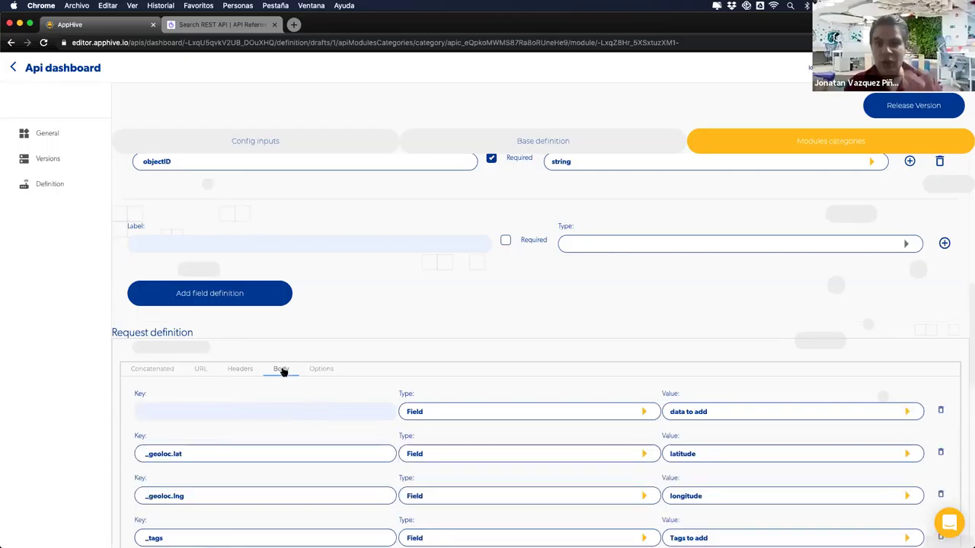
scroll(282, 371, "down", 3)
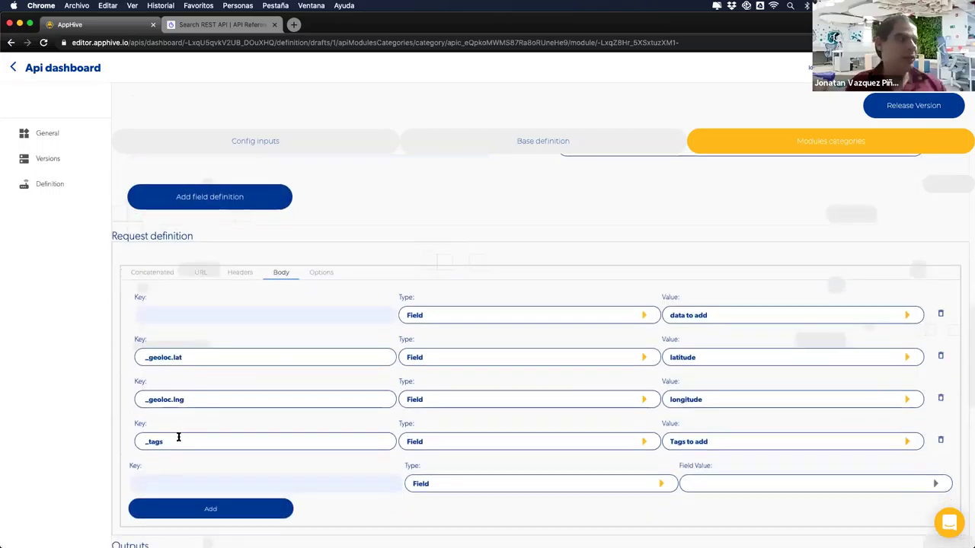
double_click(147, 440)
left_click_drag(201, 399, 139, 398)
left_click_drag(181, 357, 143, 358)
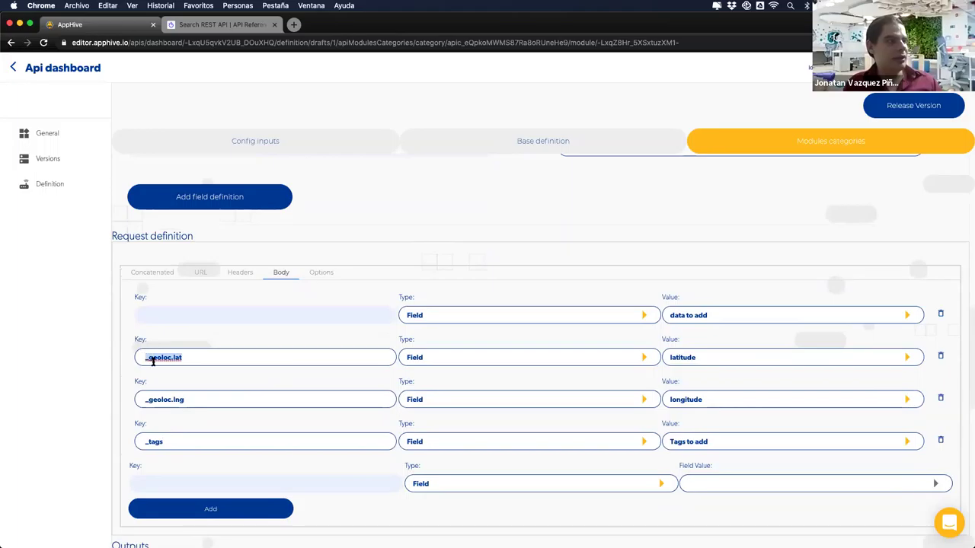
left_click(217, 473)
scroll(213, 468, "down", 1)
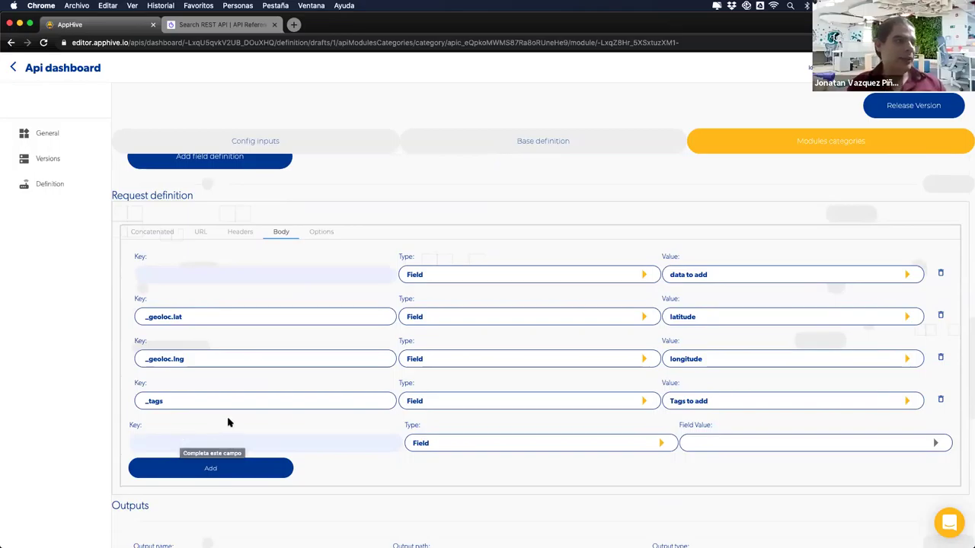
Point out the Body entry that has an empty key and the data to add value, and view the Outputs section.
left_click(256, 277)
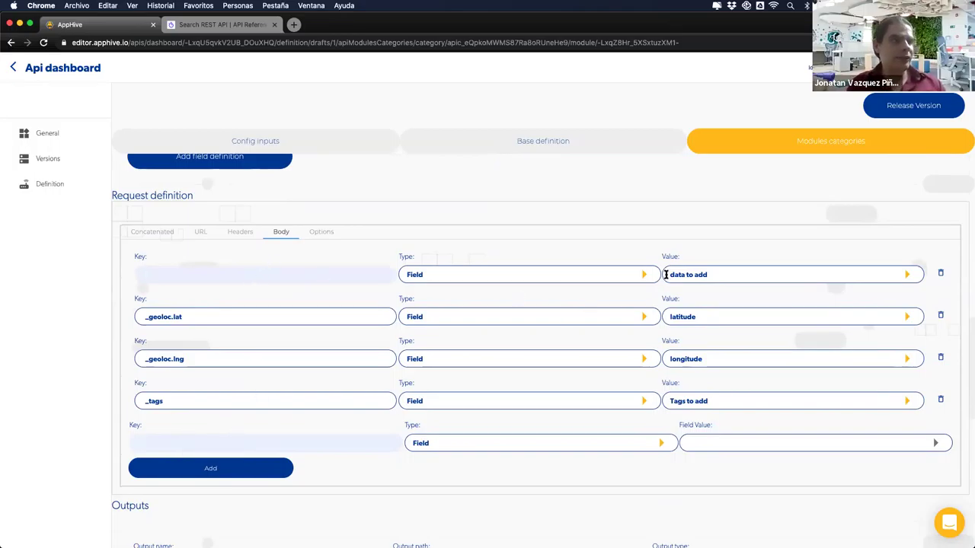
left_click_drag(670, 274, 713, 277)
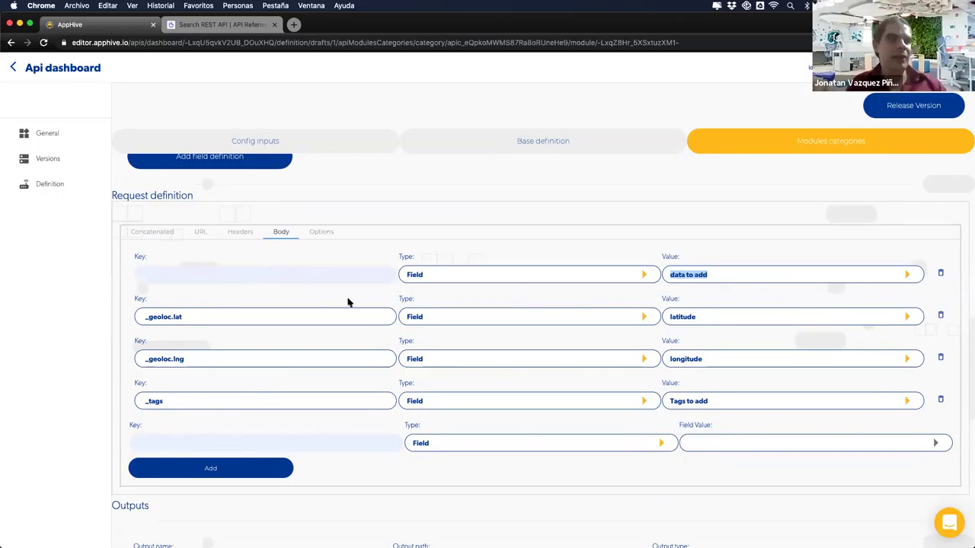
left_click(314, 274)
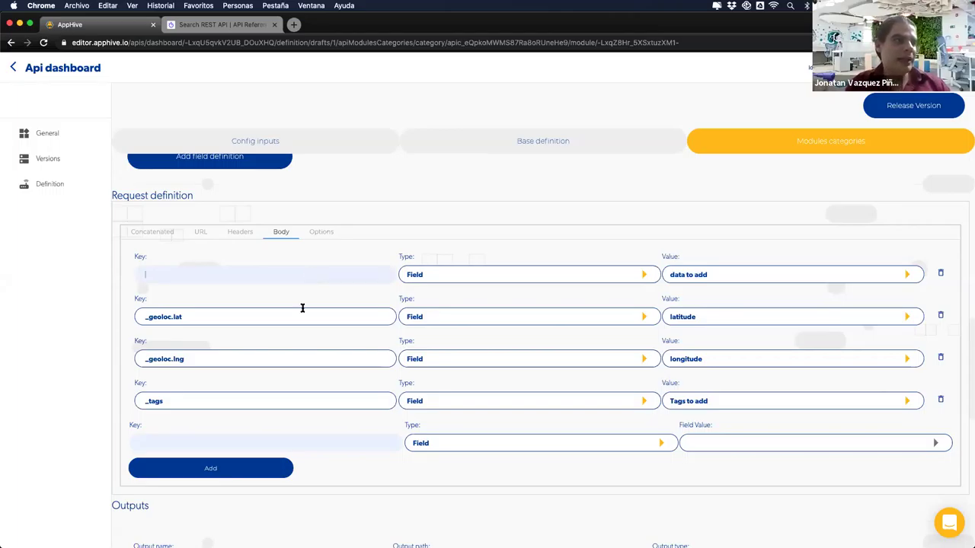
scroll(302, 308, "down", 5)
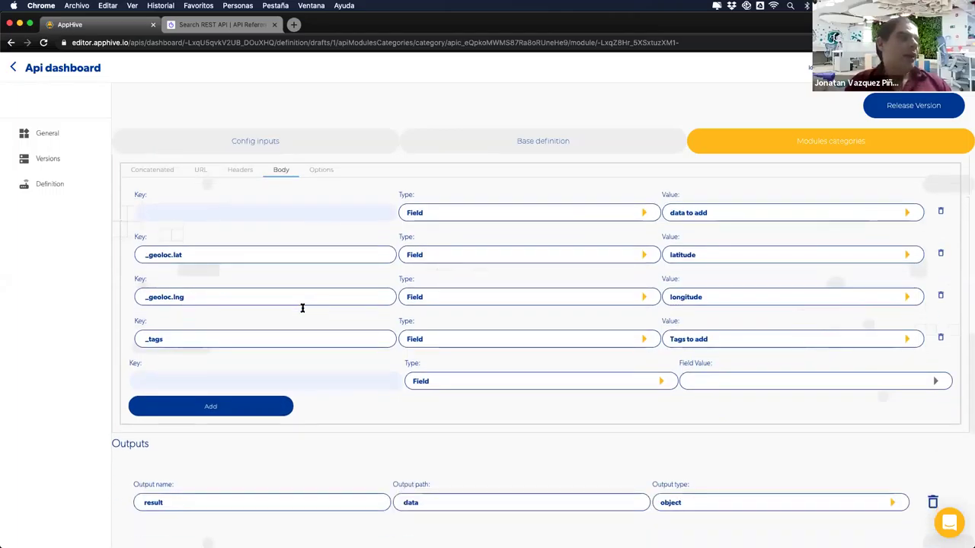
Highlight the Outputs heading and the data output path of the result output.
double_click(150, 349)
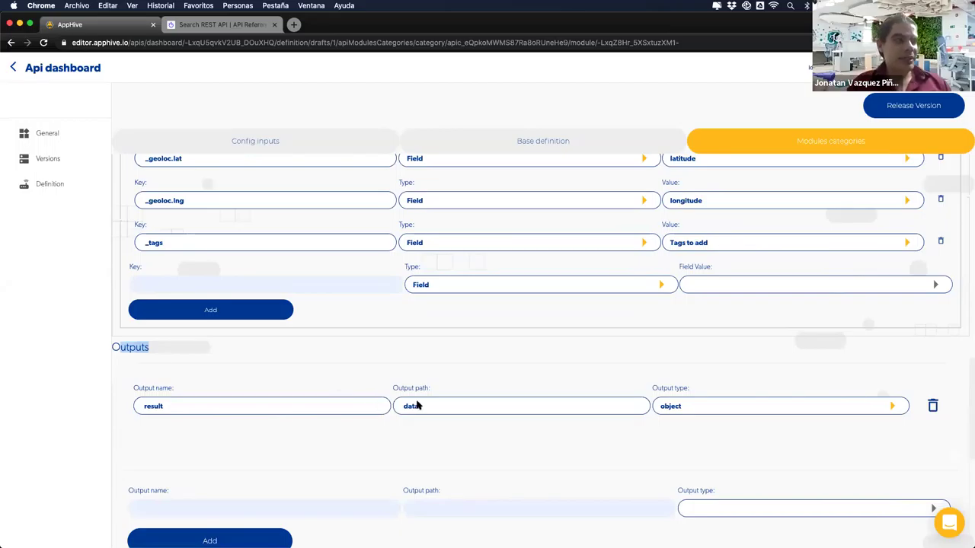
left_click_drag(421, 406, 396, 407)
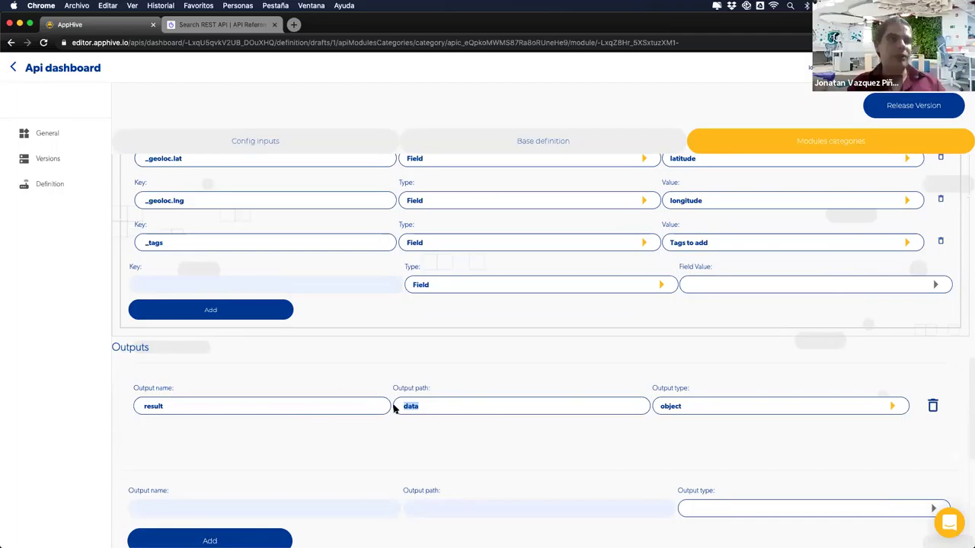
scroll(393, 407, "down", 3)
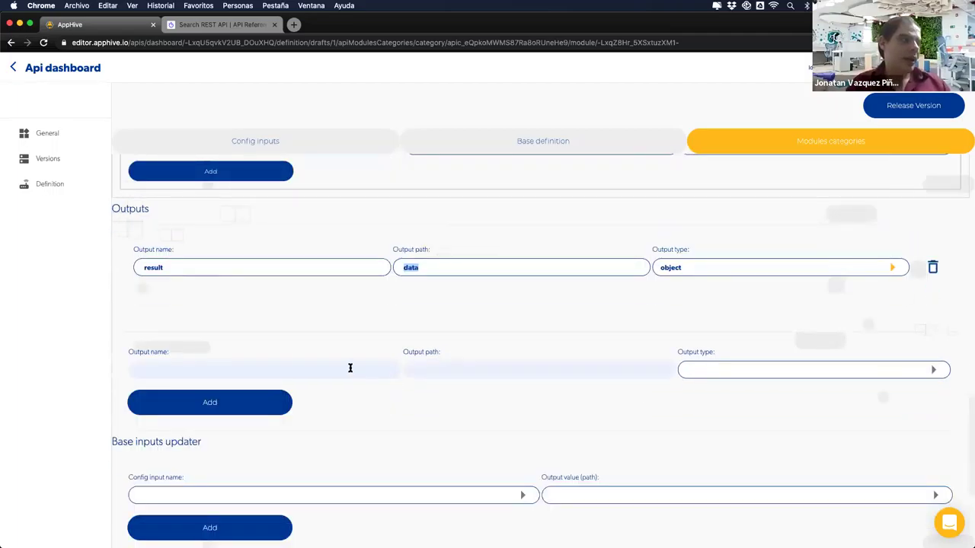
left_click(319, 377)
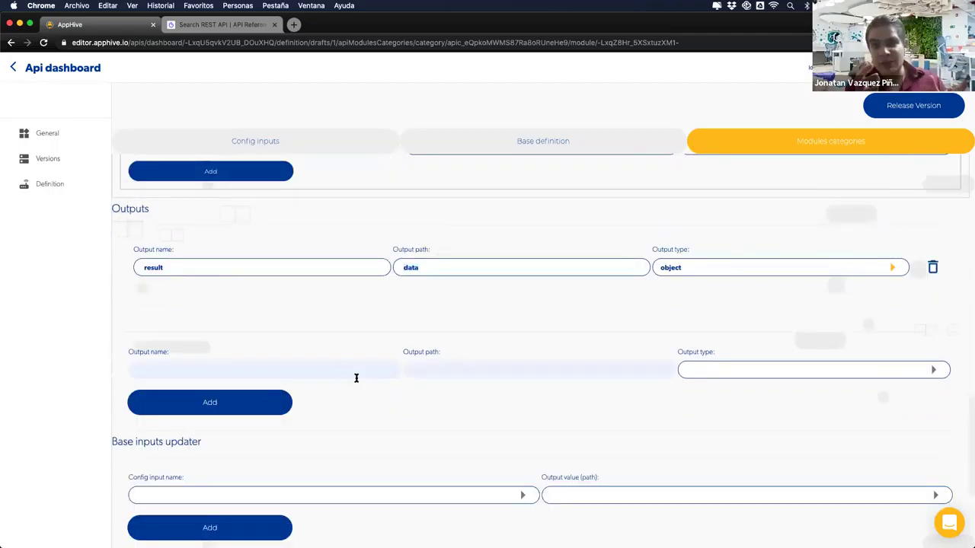
Highlight the Base inputs updater heading, and briefly show the Autenticación OAuth2 slide in the Keynote presentation.
scroll(338, 416, "down", 2)
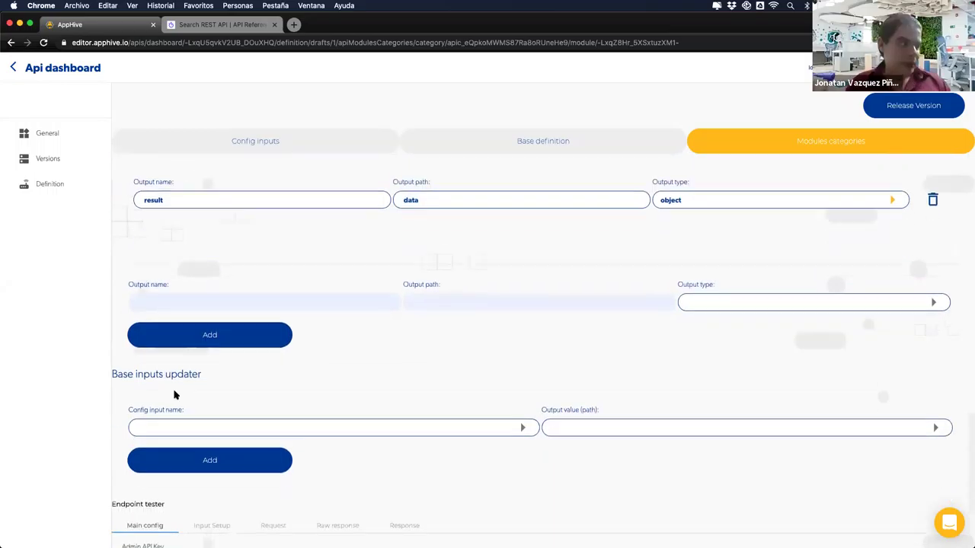
left_click_drag(132, 373, 201, 374)
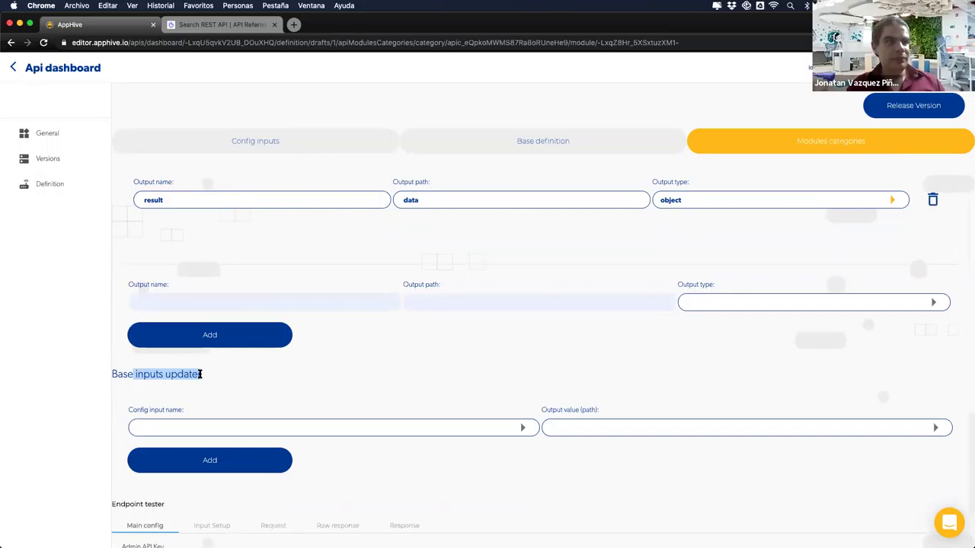
scroll(200, 374, "up", 10)
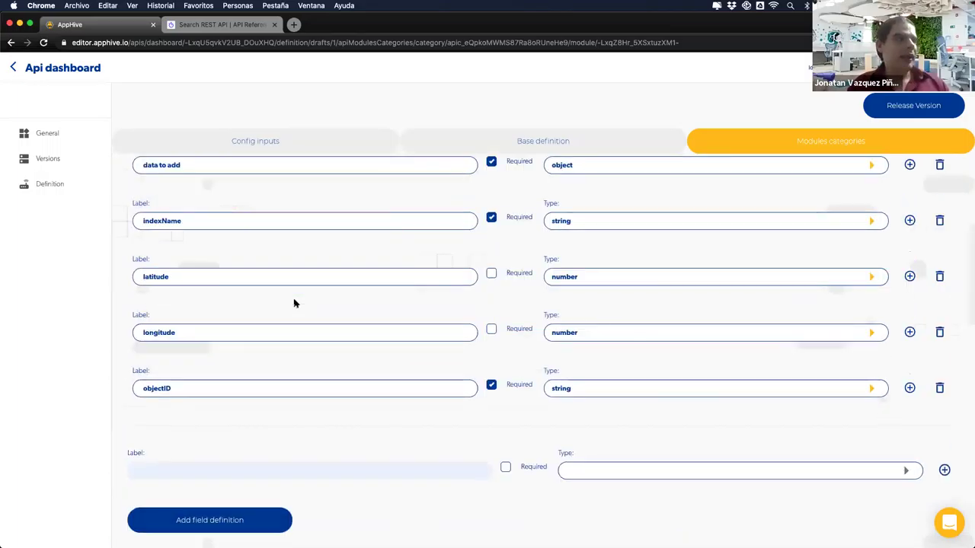
key("ctrl+Right")
key("Right")
key("Right")
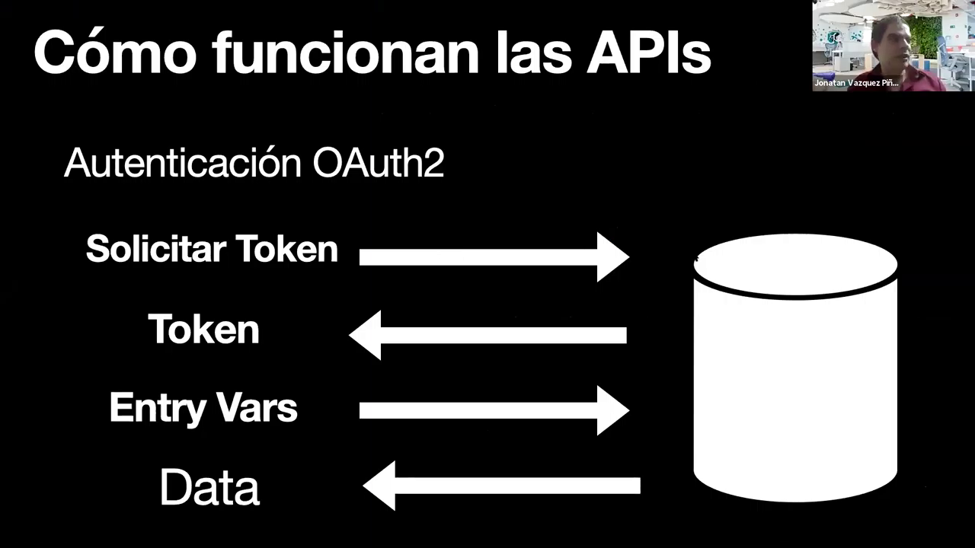
key("ctrl+Left")
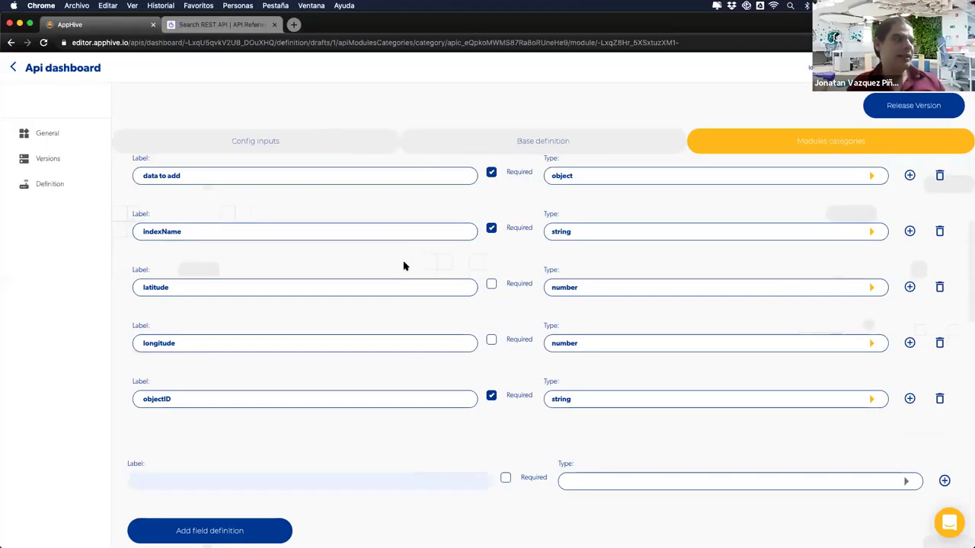
View the API Config inputs, then reopen Add/update object (with ID) under Objects Endpoints and highlight Base inputs updater.
scroll(403, 266, "up", 2)
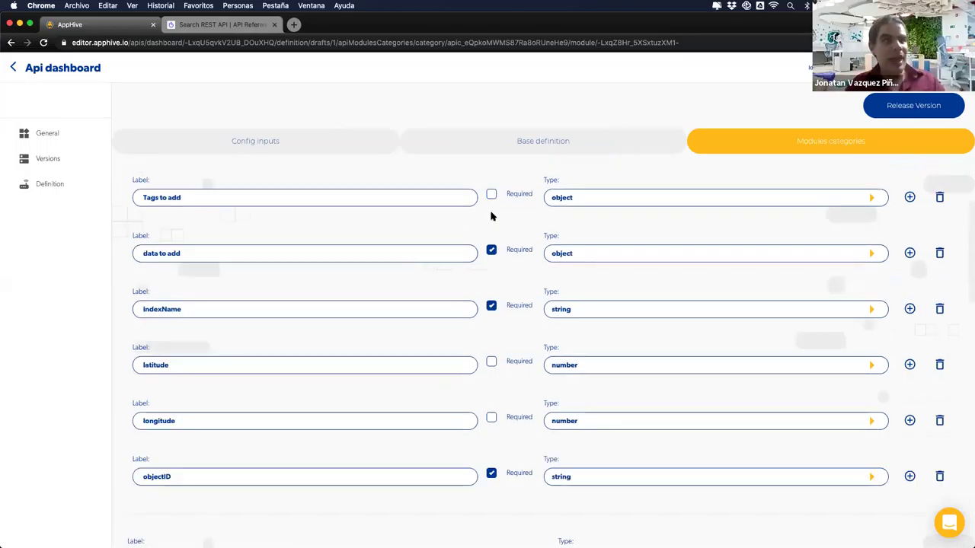
left_click(340, 143)
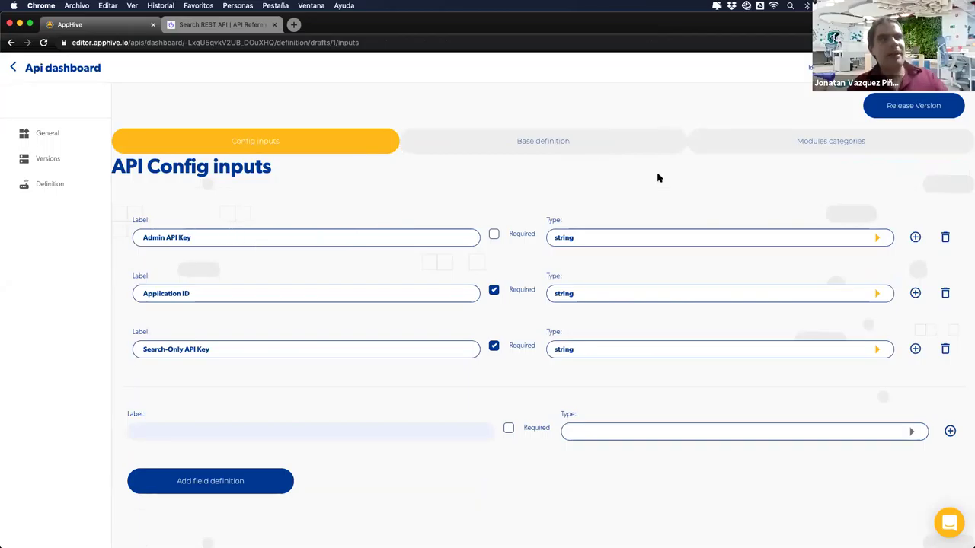
left_click(782, 133)
left_click(602, 261)
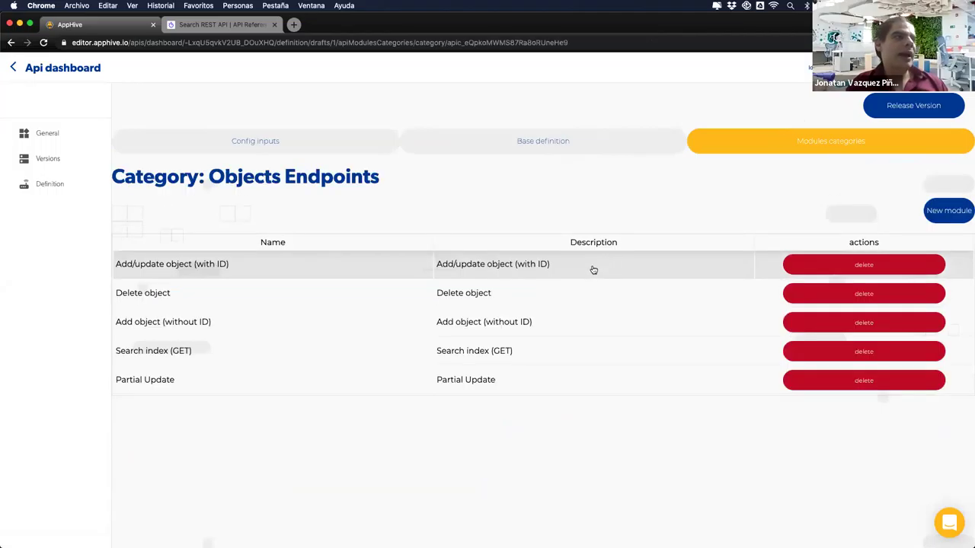
left_click(592, 266)
scroll(545, 353, "down", 15)
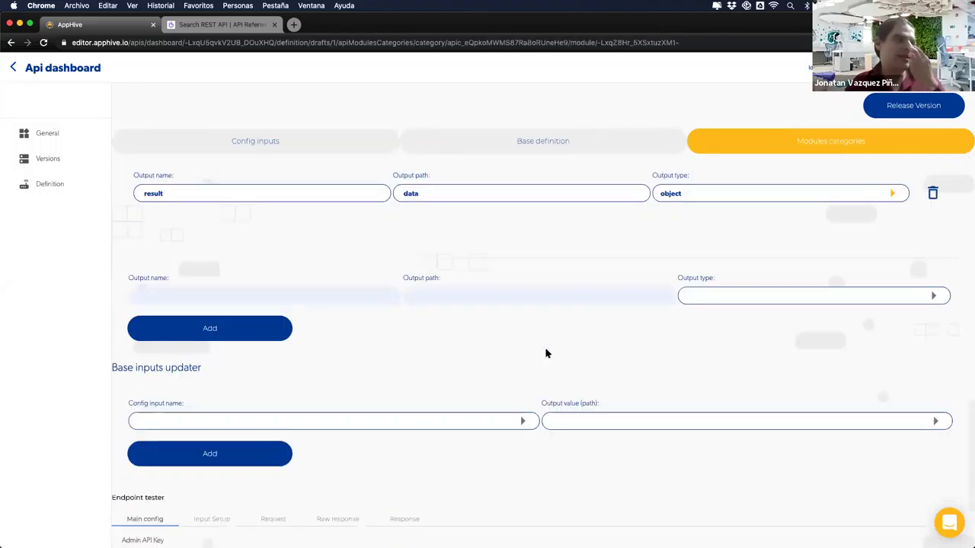
left_click_drag(158, 318, 191, 318)
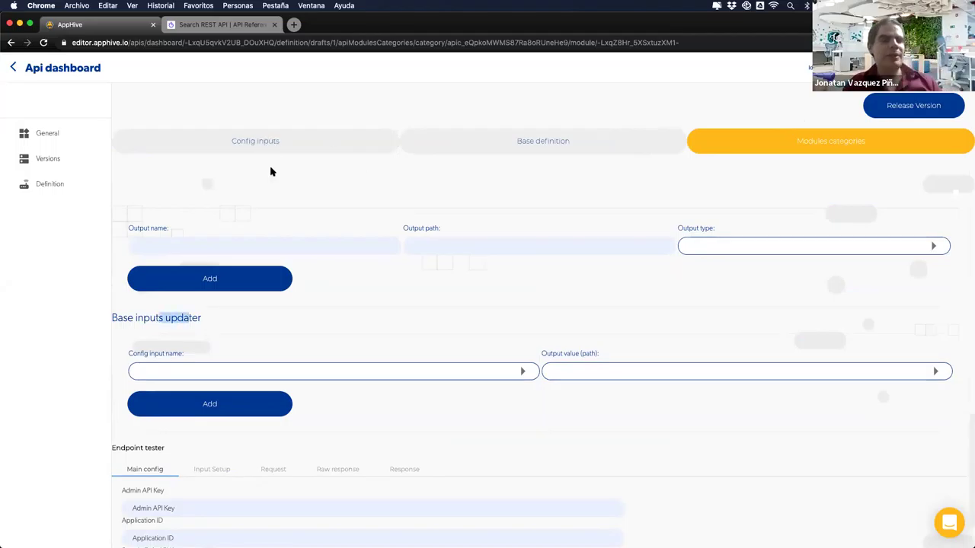
Highlight the Admin API Key, Application ID and Search-Only API Key labels in the Endpoint tester's Main config.
scroll(265, 215, "down", 1)
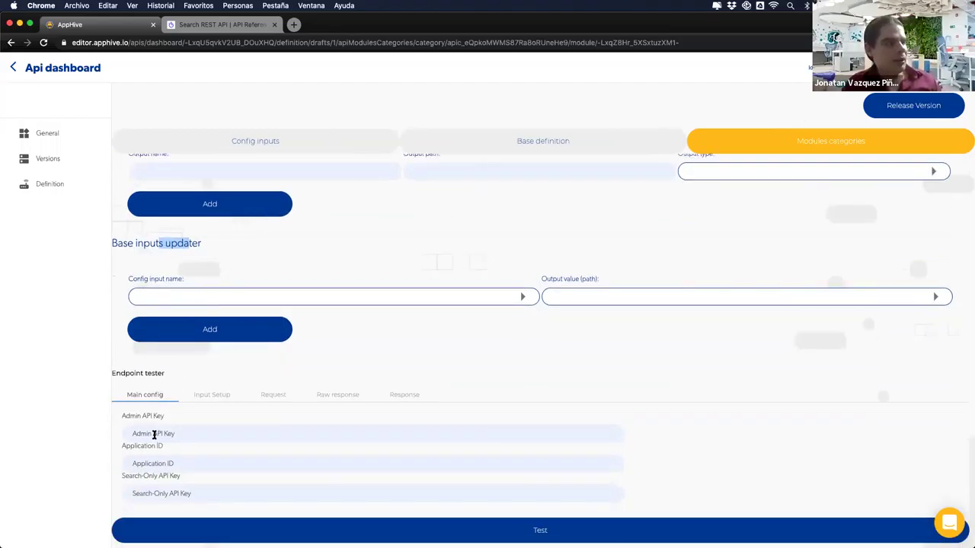
left_click_drag(130, 416, 167, 417)
left_click_drag(121, 451, 157, 444)
left_click_drag(121, 476, 169, 476)
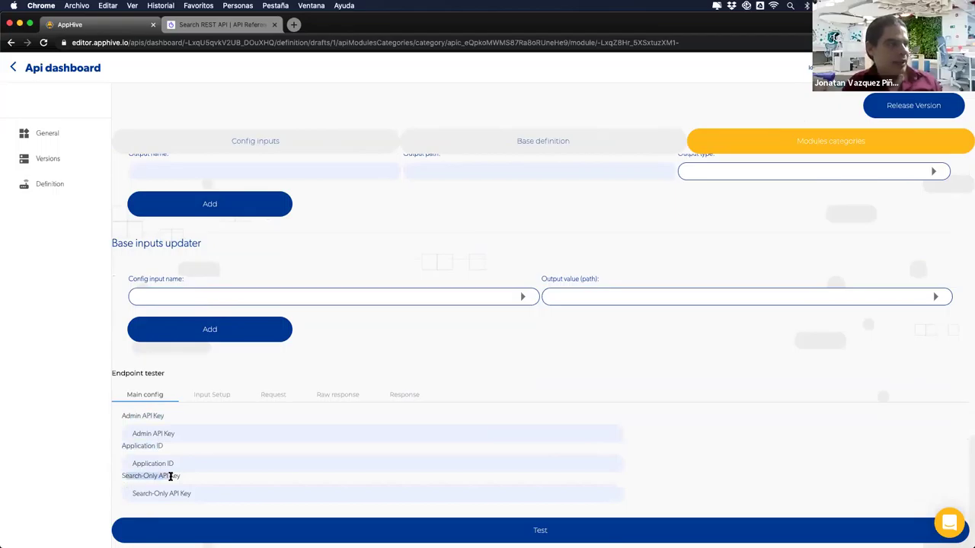
left_click(163, 493)
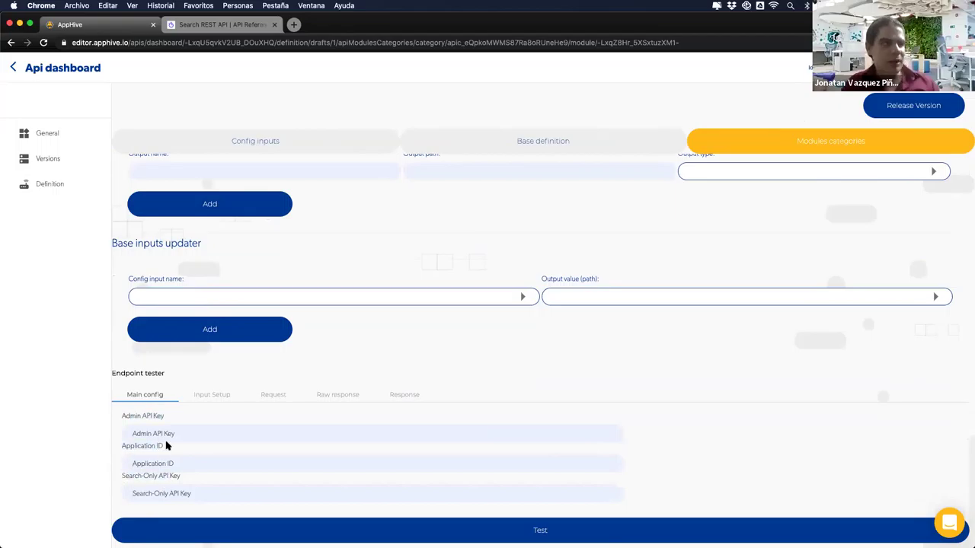
View the Endpoint tester's Input Setup fields and compare them with the module's Entry Vars in the AppHive app editor.
left_click(199, 399)
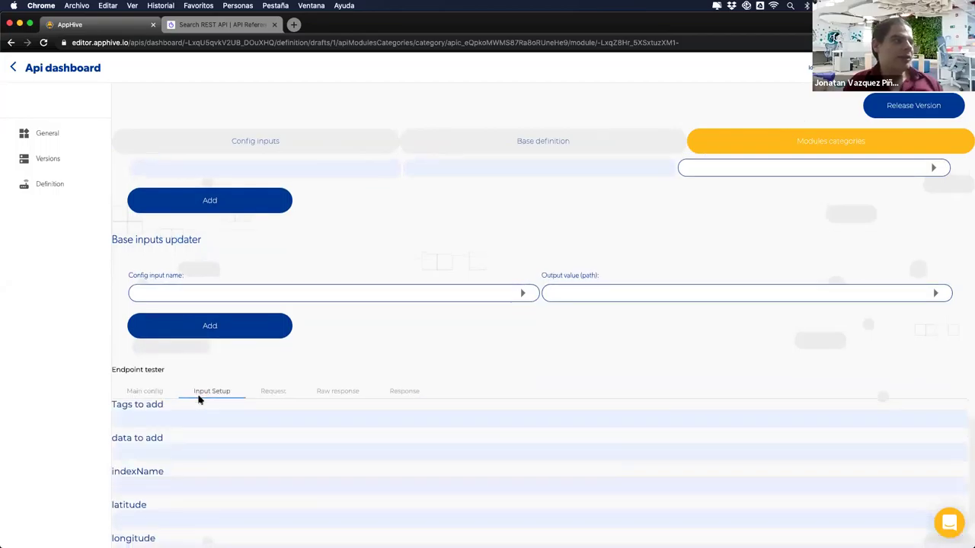
scroll(200, 399, "down", 2)
left_click(147, 494)
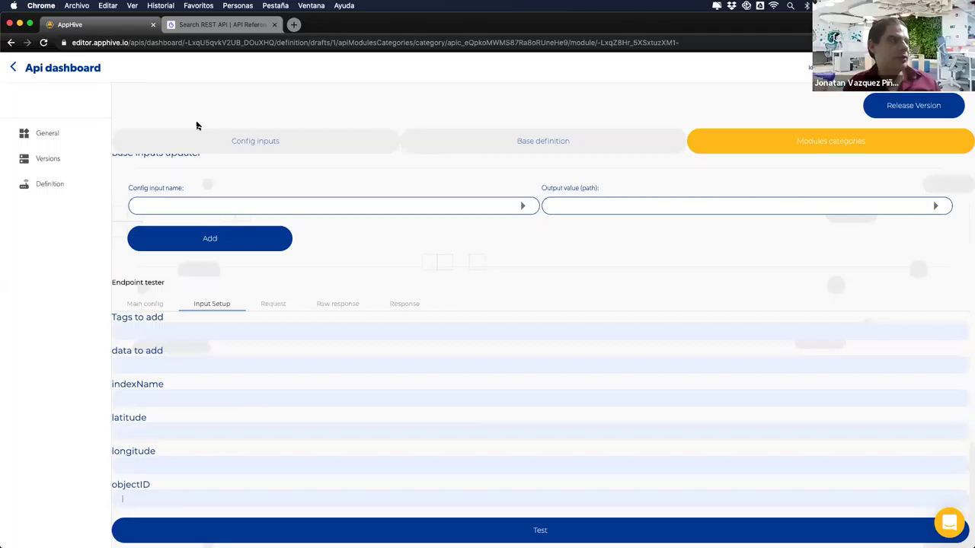
key("ctrl+Left")
key("ctrl+Up")
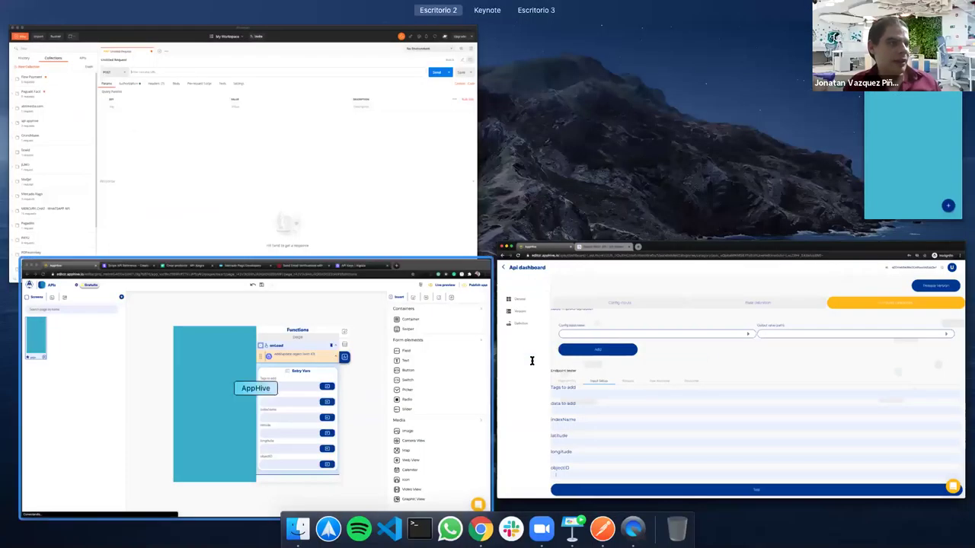
left_click(484, 415)
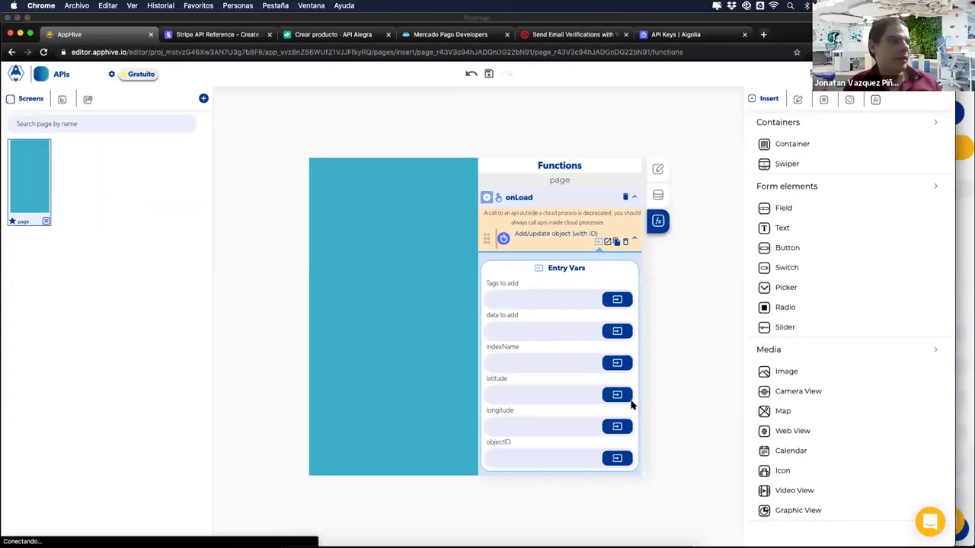
Return to the API dashboard and view the Endpoint tester's Request, Raw response and Response sections.
key("ctrl+Right")
left_click(280, 303)
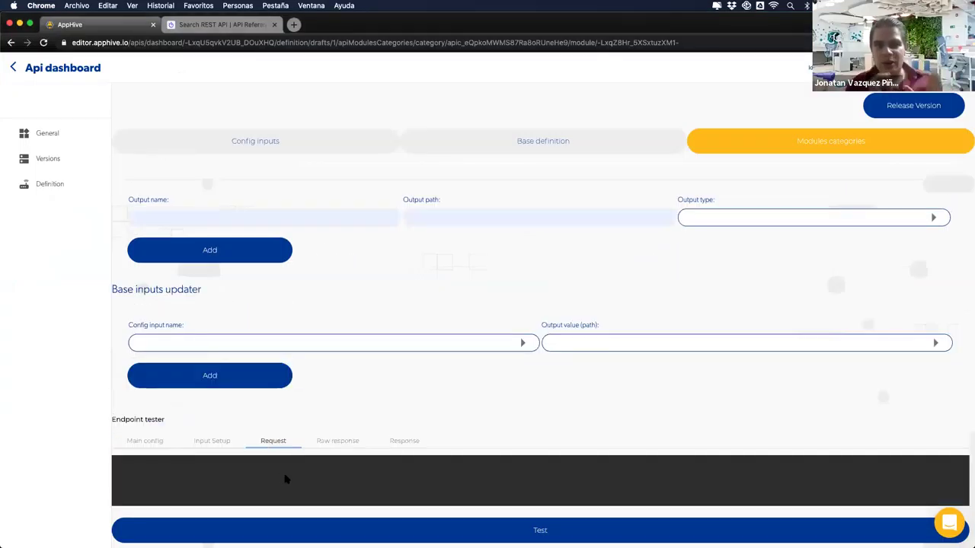
left_click(342, 445)
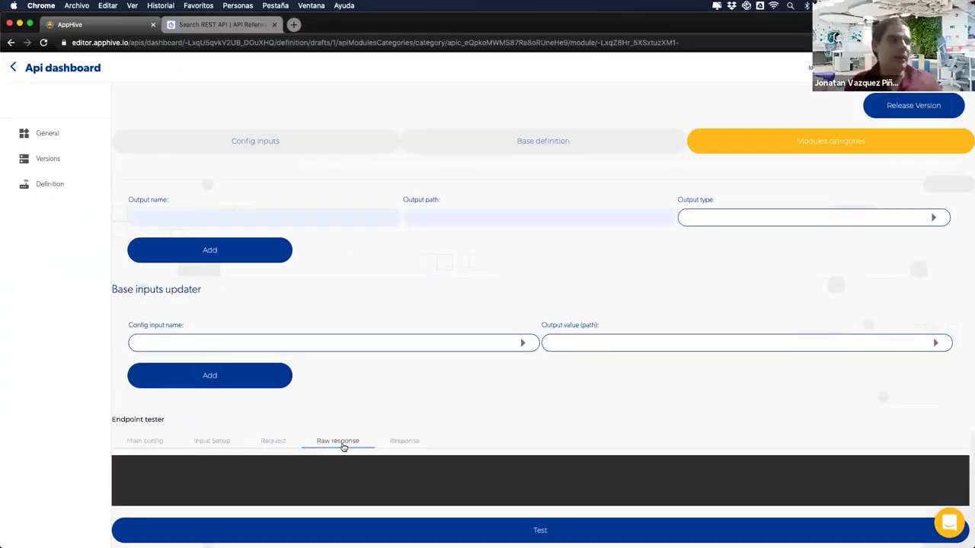
left_click(398, 441)
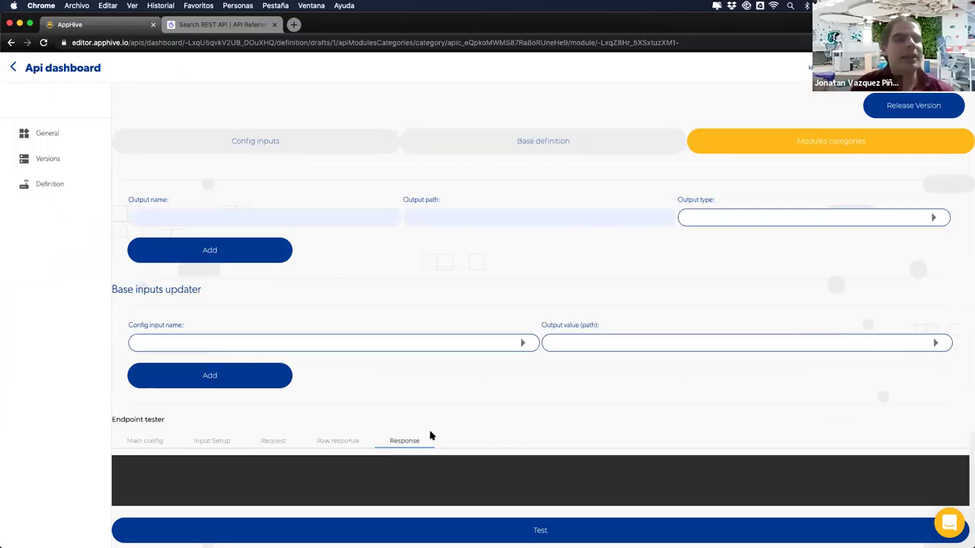
Review the module's general information and endpoint, and highlight the Add/update object (with ID) path and its indexName in the Algolia documentation.
scroll(404, 442, "up", 5)
scroll(430, 436, "up", 6)
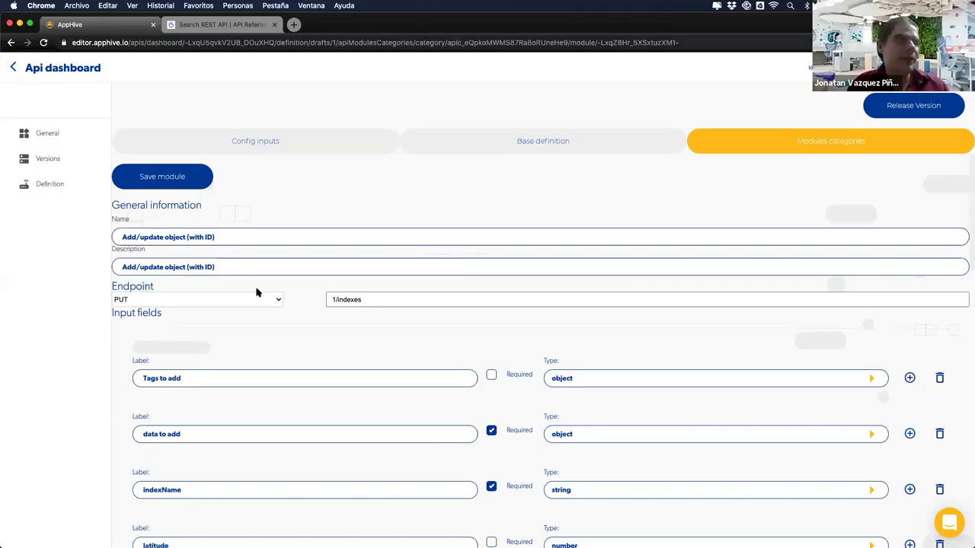
left_click(229, 28)
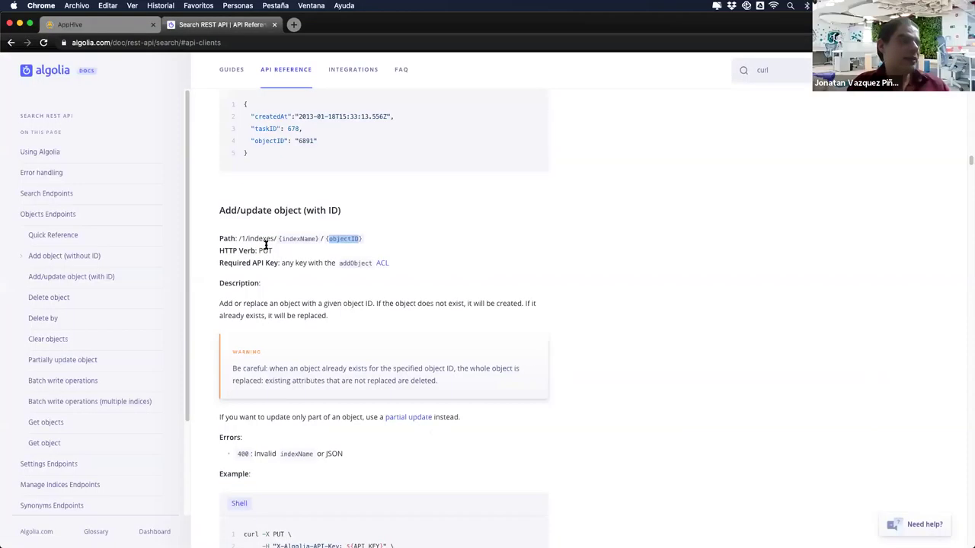
left_click(318, 258)
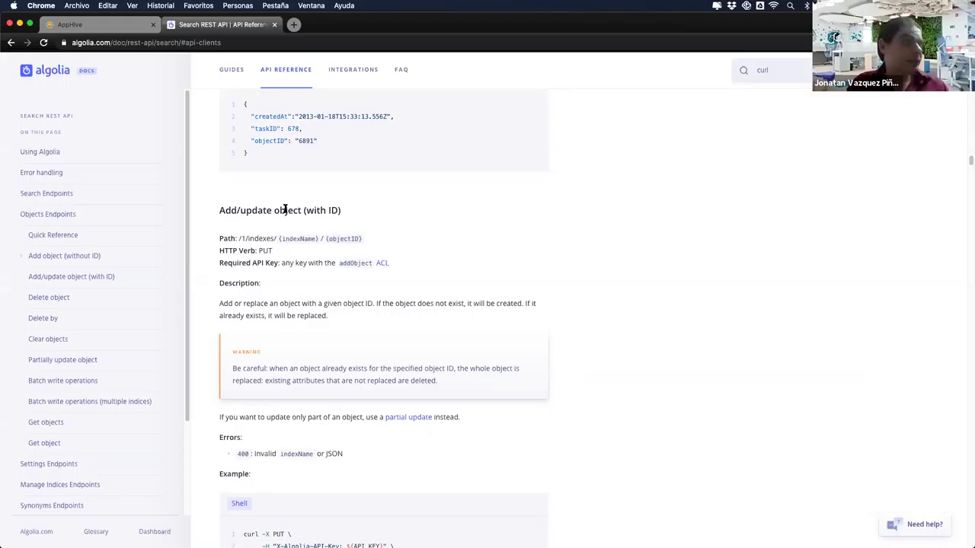
left_click_drag(285, 210, 425, 256)
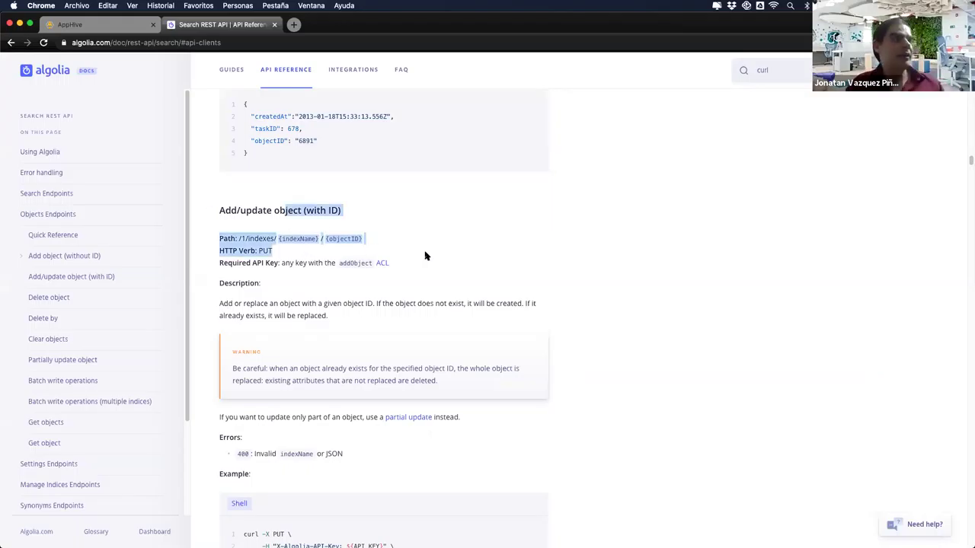
left_click(425, 256)
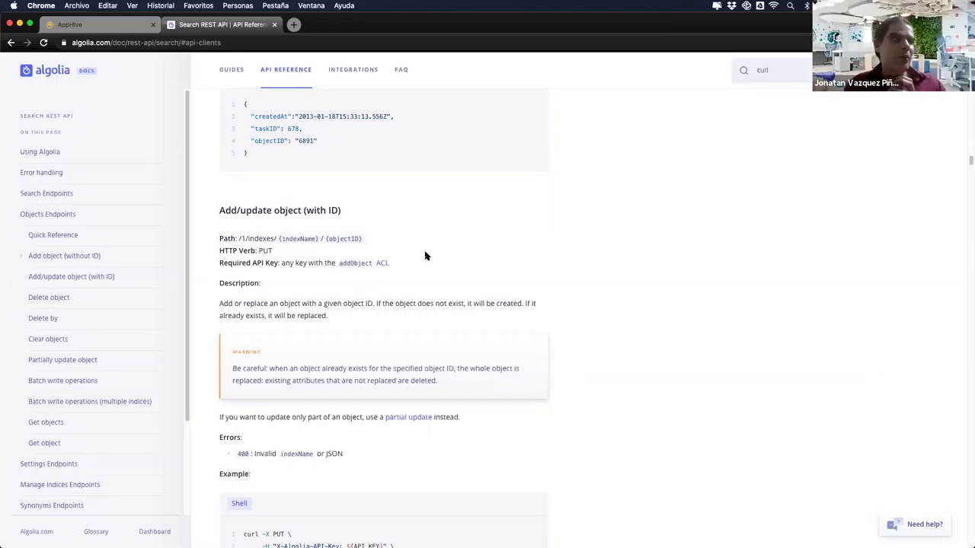
double_click(297, 237)
scroll(341, 278, "down", 1)
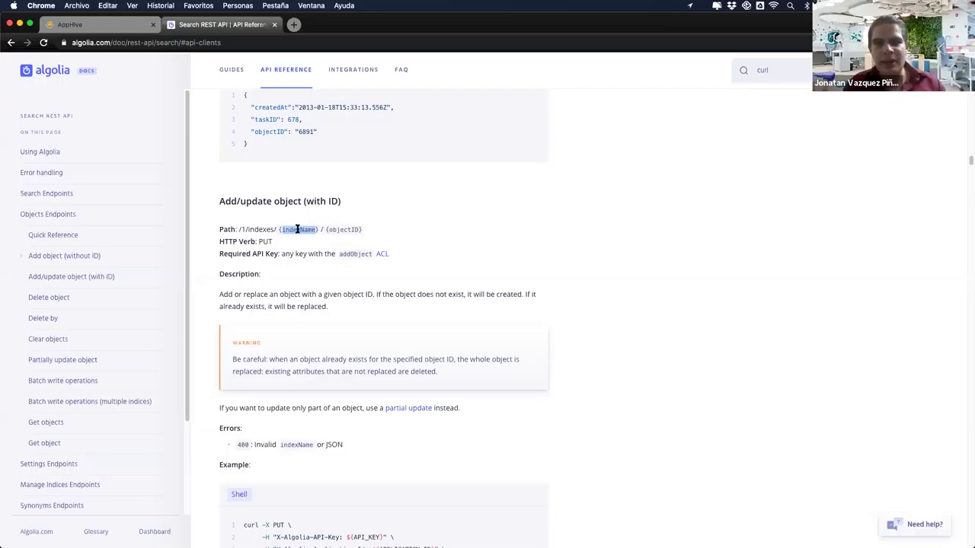
Switch to the Keynote presentation and advance to the Configuración en Apphive slide.
key("ctrl+Right")
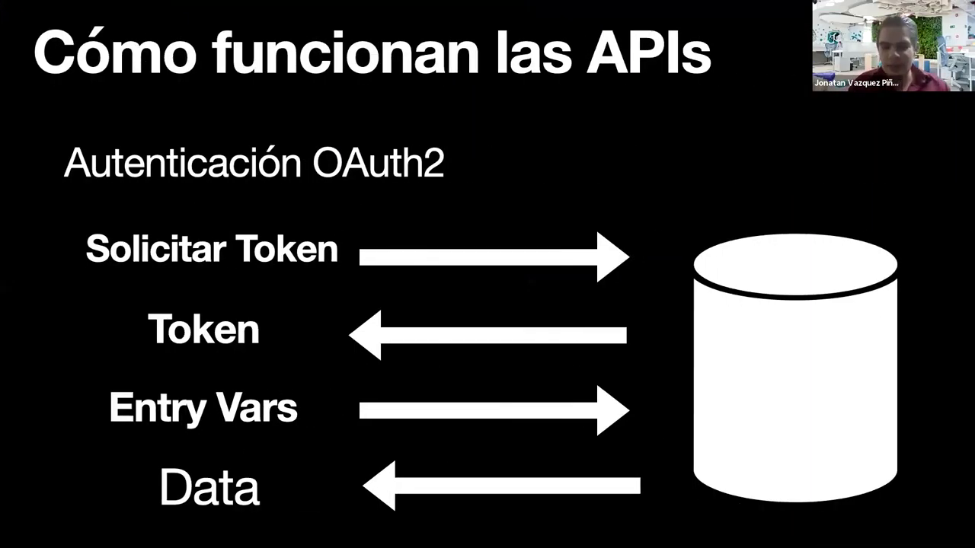
key("Right")
key("Right")
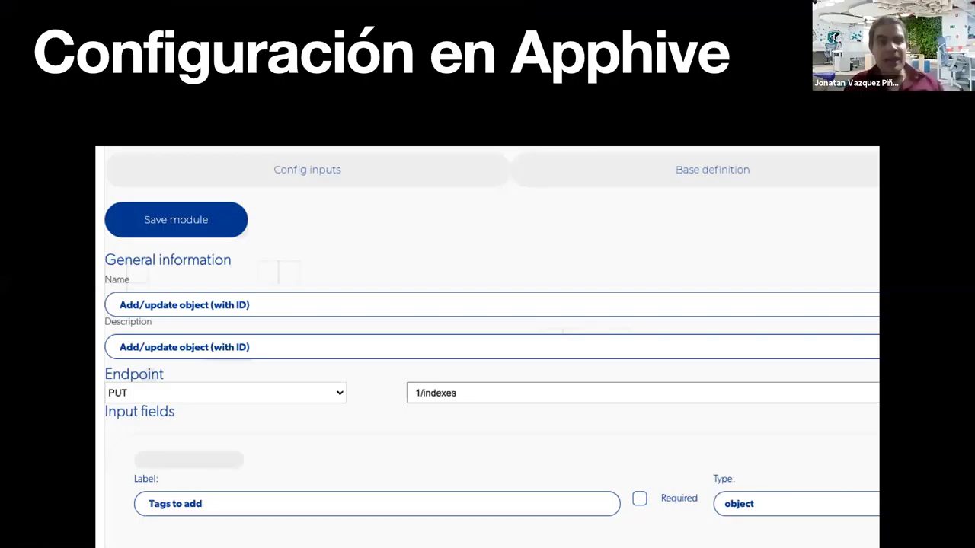
Return to the API dashboard, review the Add/update object (with ID) module definition, and bring up the overview of open windows.
key("super+Tab")
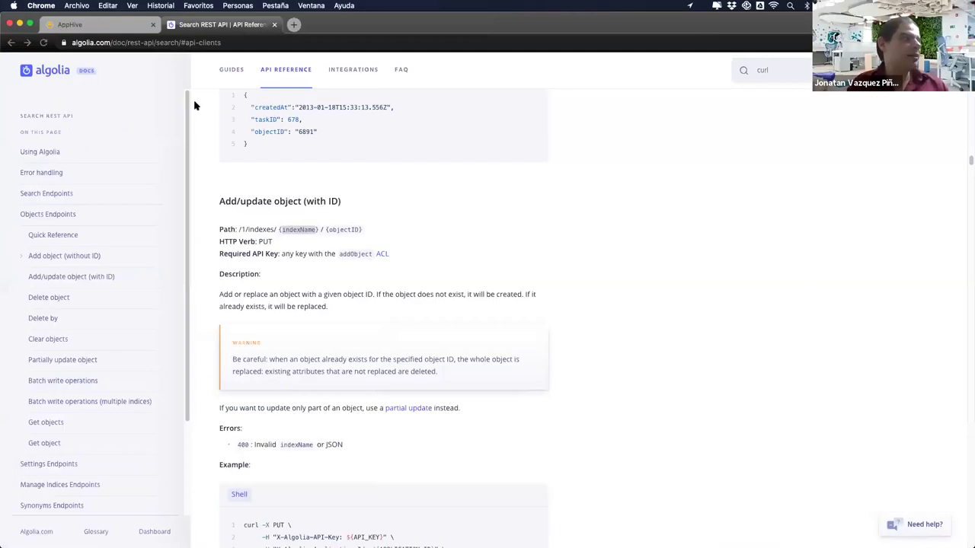
left_click(126, 27)
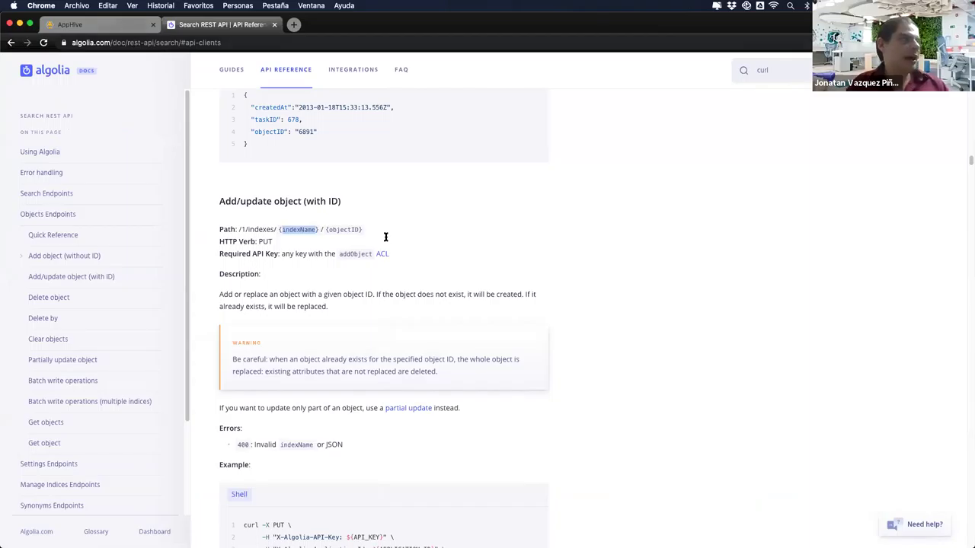
scroll(342, 318, "down", 10)
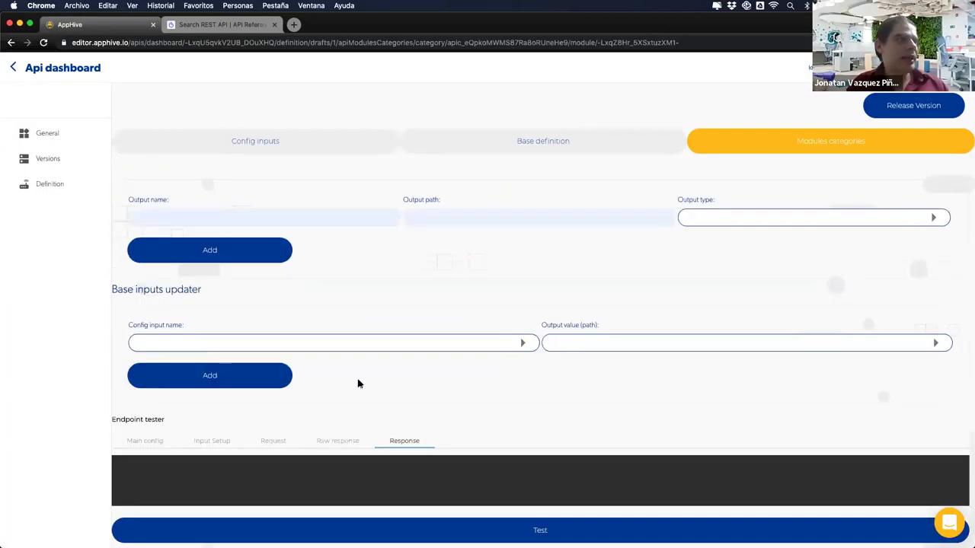
scroll(359, 383, "up", 10)
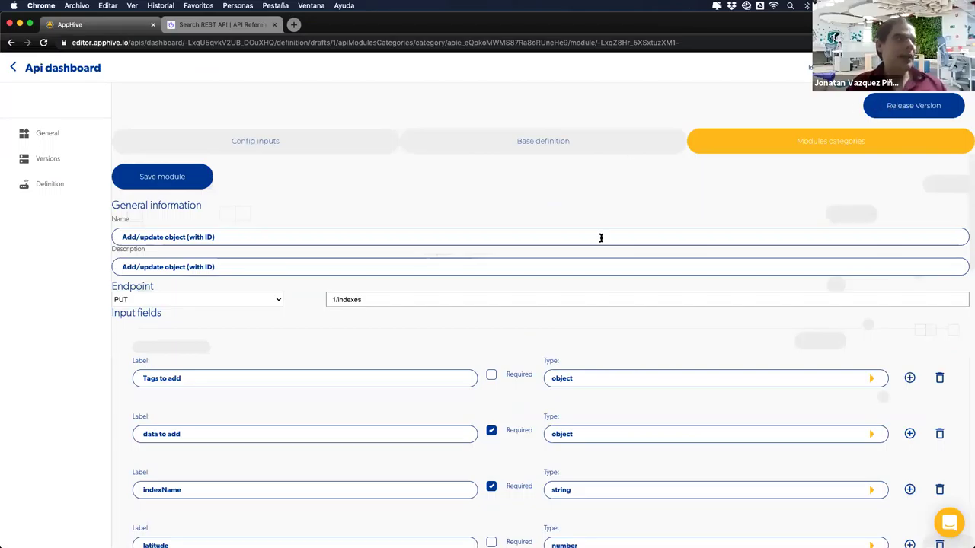
key("ctrl+Up")
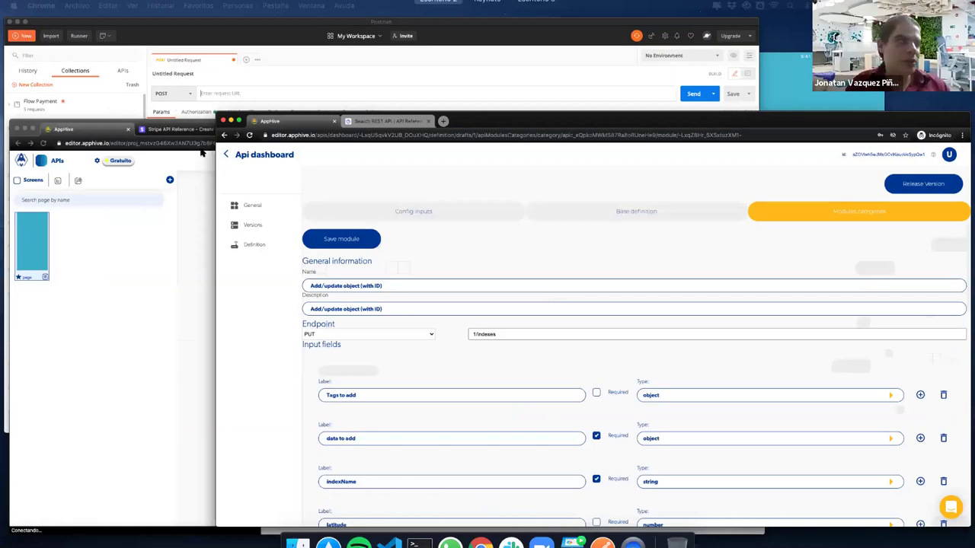
Switch to the AppHive editor and copy the Add/update object (with ID) function from the page's onLoad event.
key("ctrl+Up")
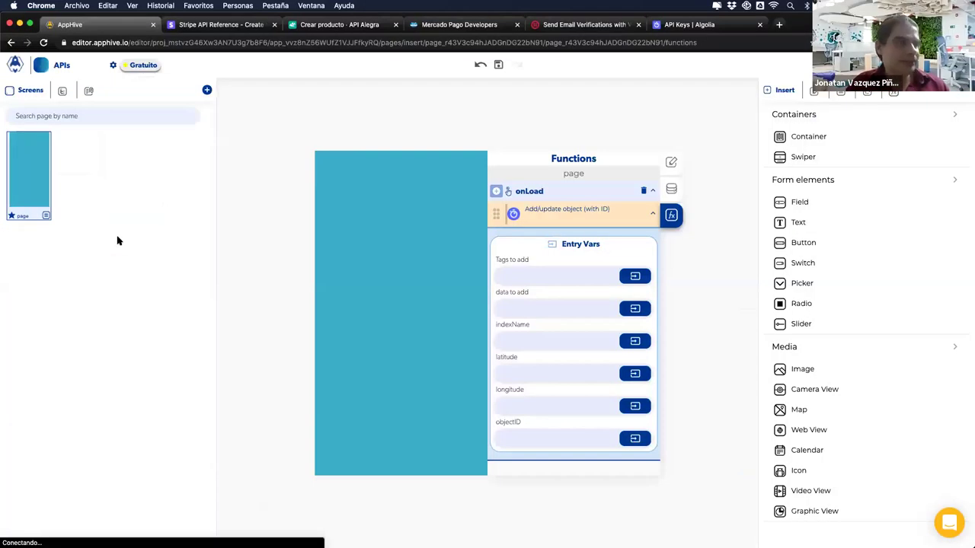
left_click(529, 221)
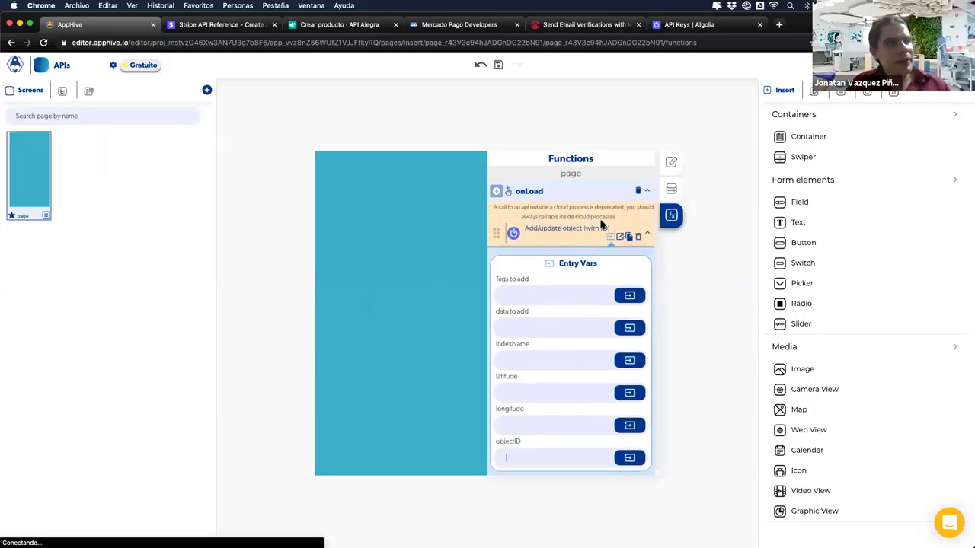
left_click_drag(613, 225, 493, 206)
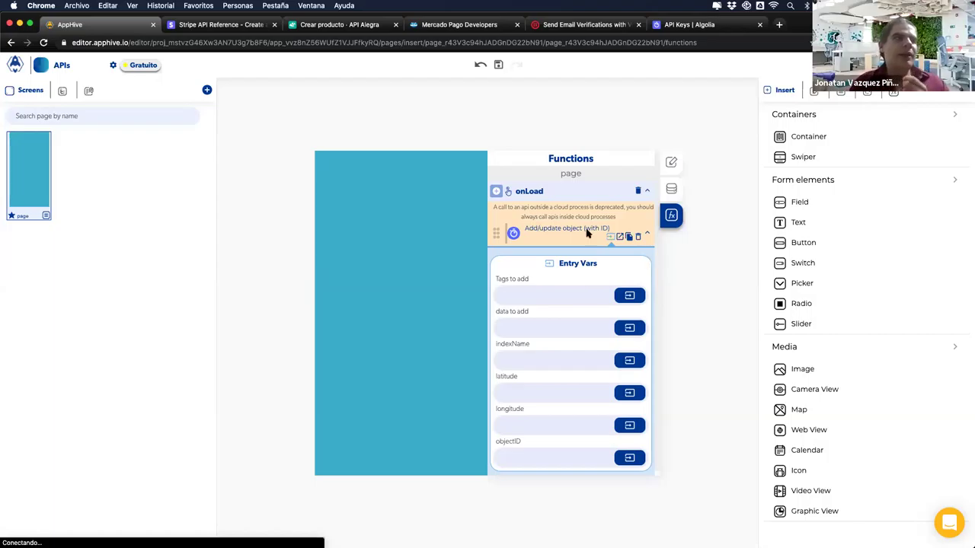
left_click(629, 237)
Create a new app process, paste the copied function into its onTriggered event, and enable On Cloud.
left_click(894, 95)
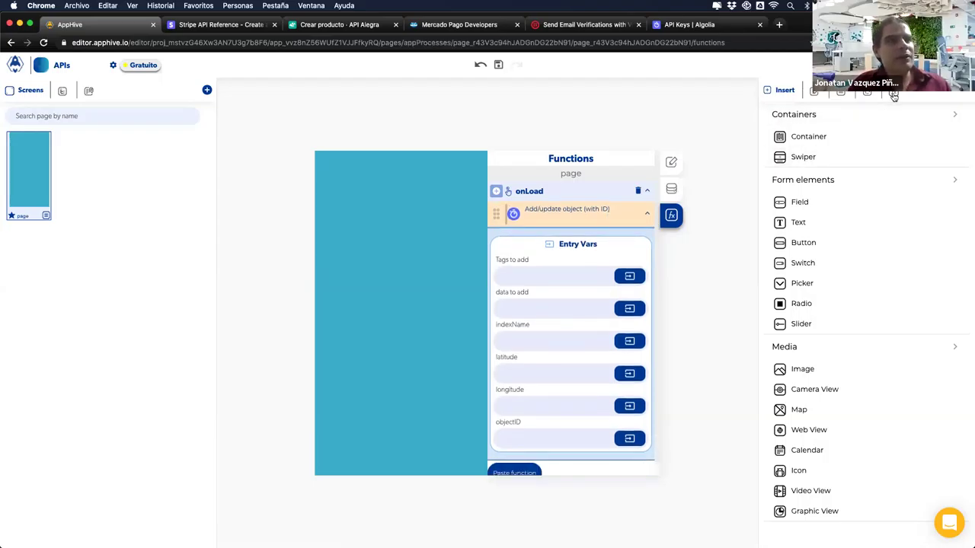
left_click(947, 120)
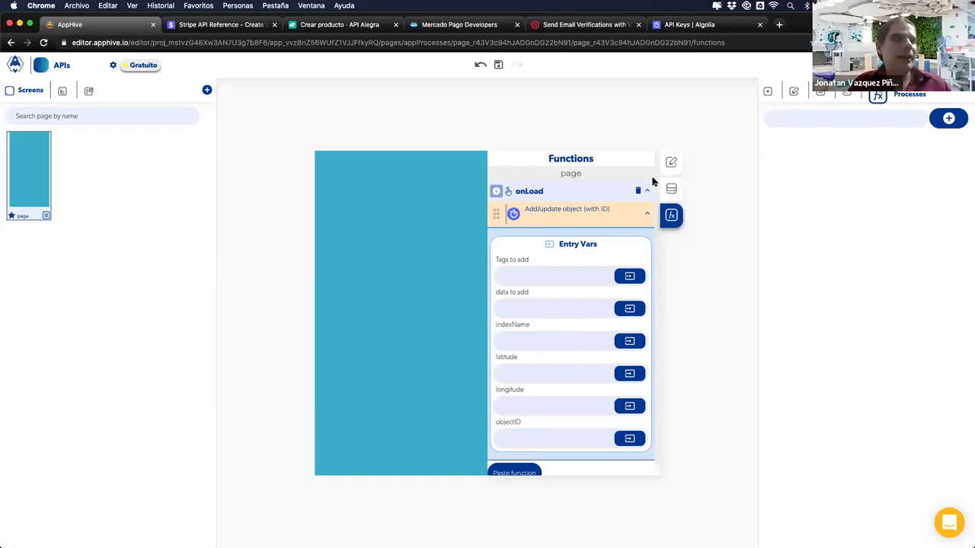
left_click(295, 266)
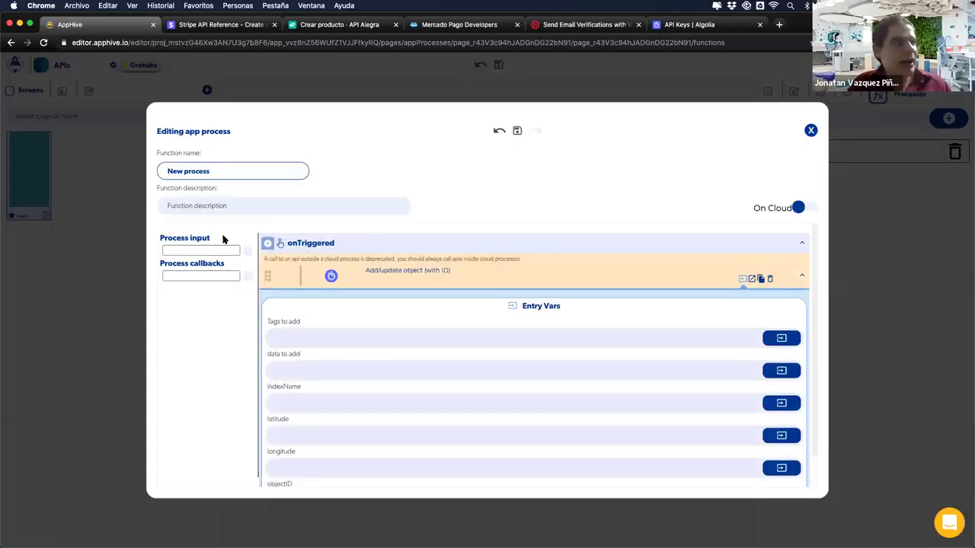
left_click(792, 207)
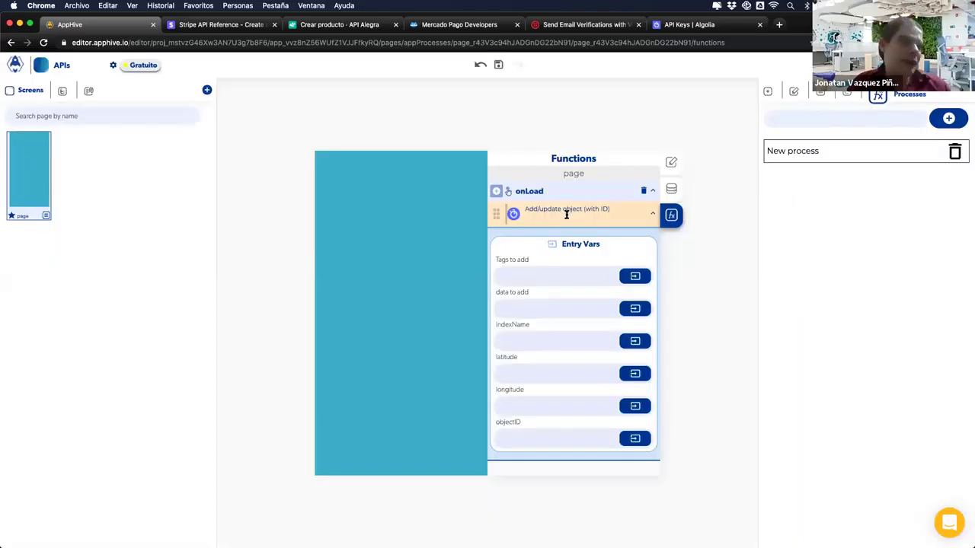
left_click(568, 211)
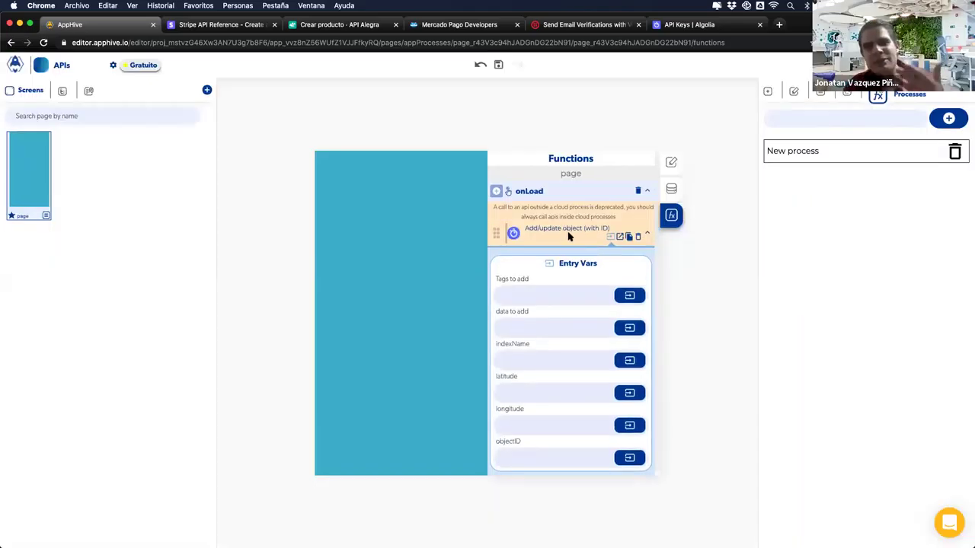
left_click(810, 158)
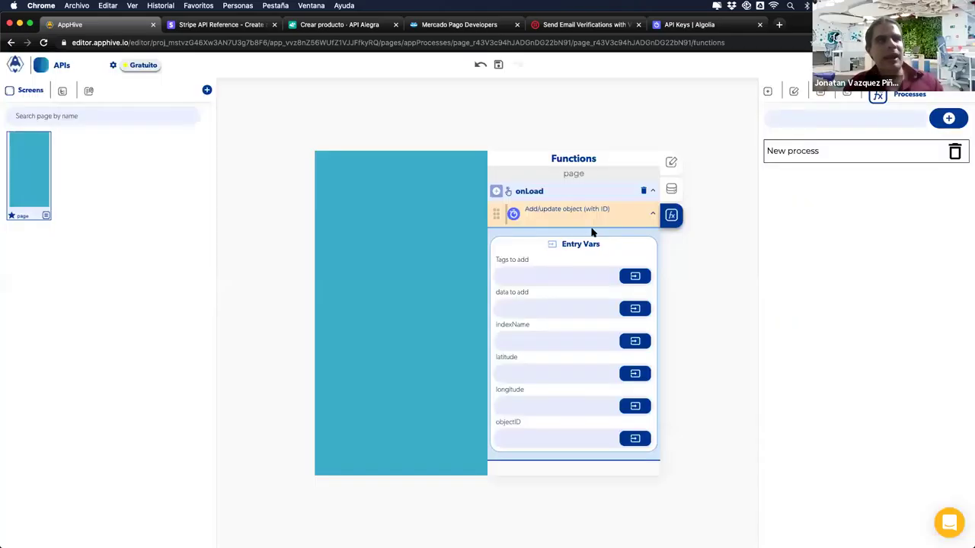
left_click(592, 228)
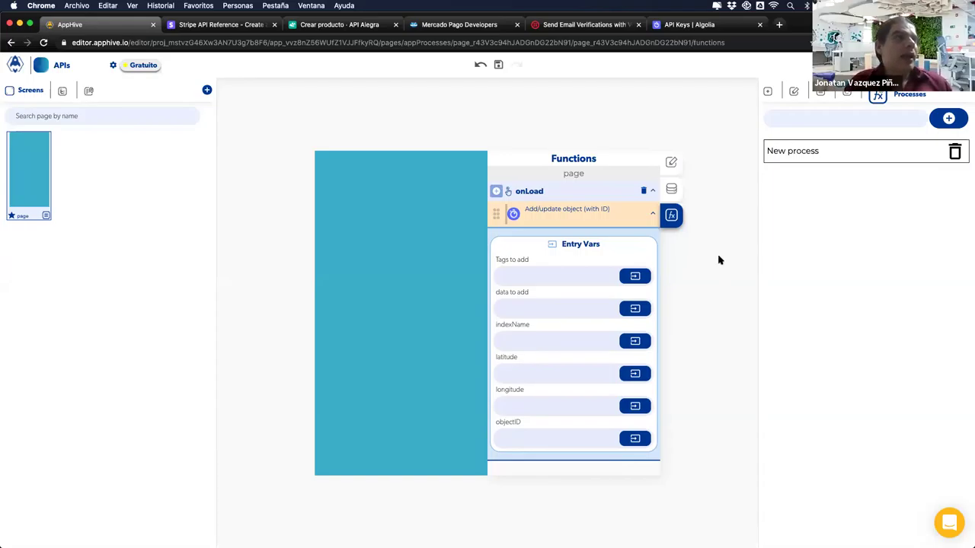
key("Right")
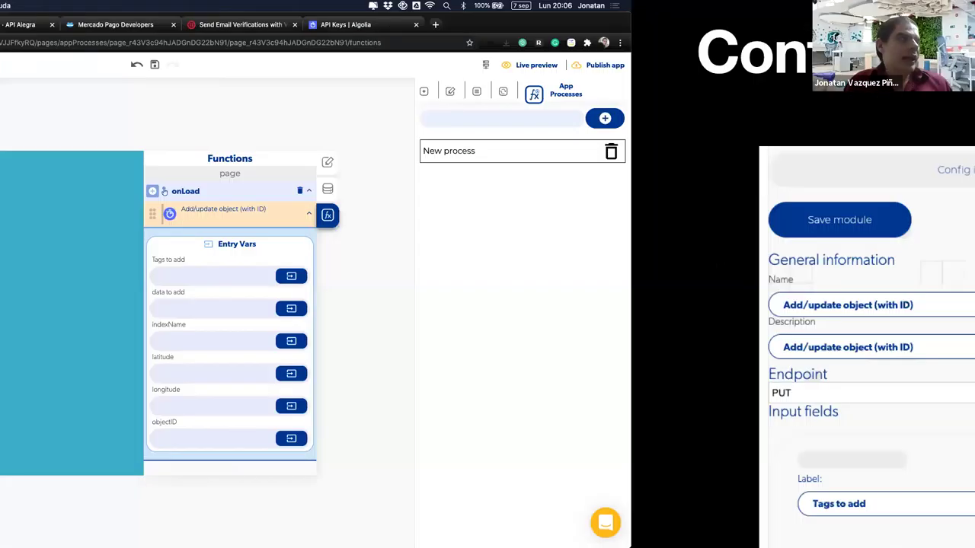
key("Right")
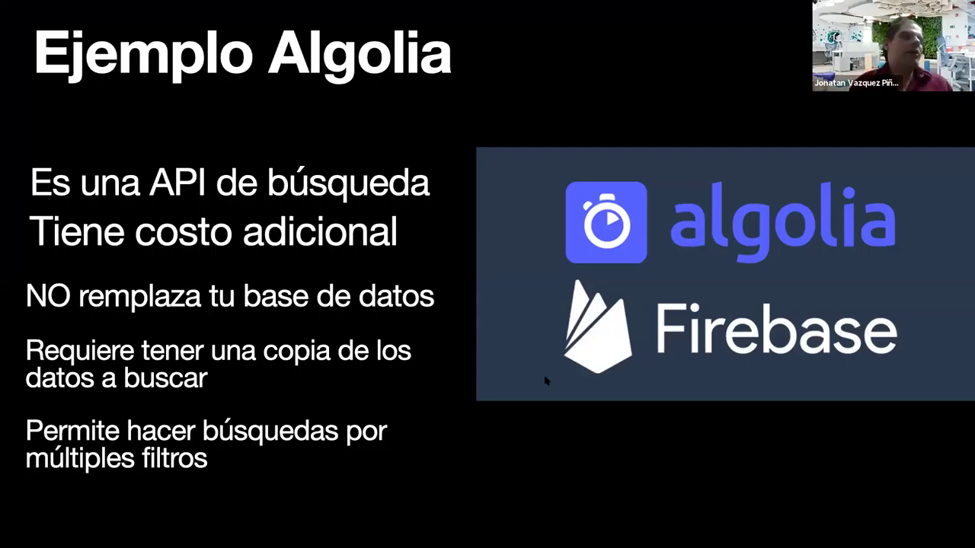
Switch to the Algolia dashboard in the browser and examine the records in the products index.
key("super+Tab")
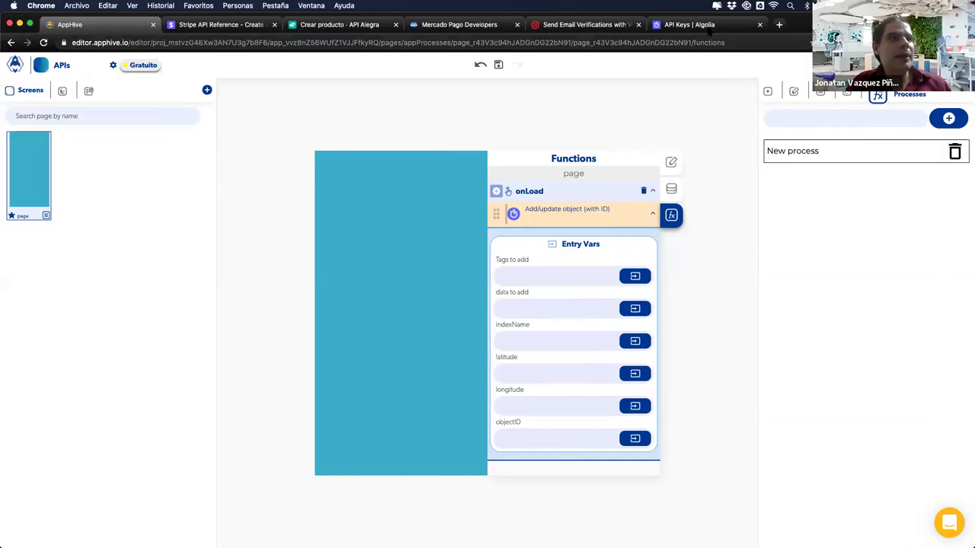
left_click(689, 25)
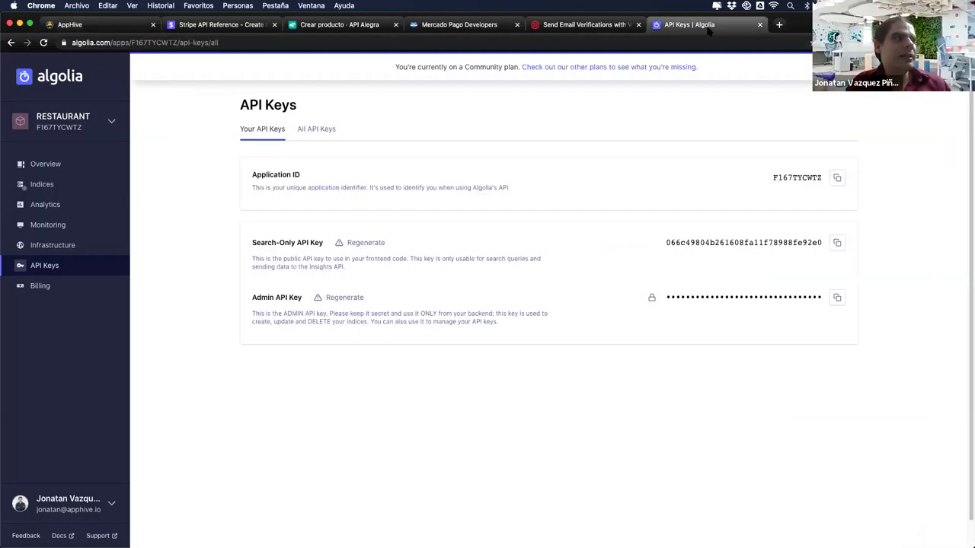
left_click(66, 189)
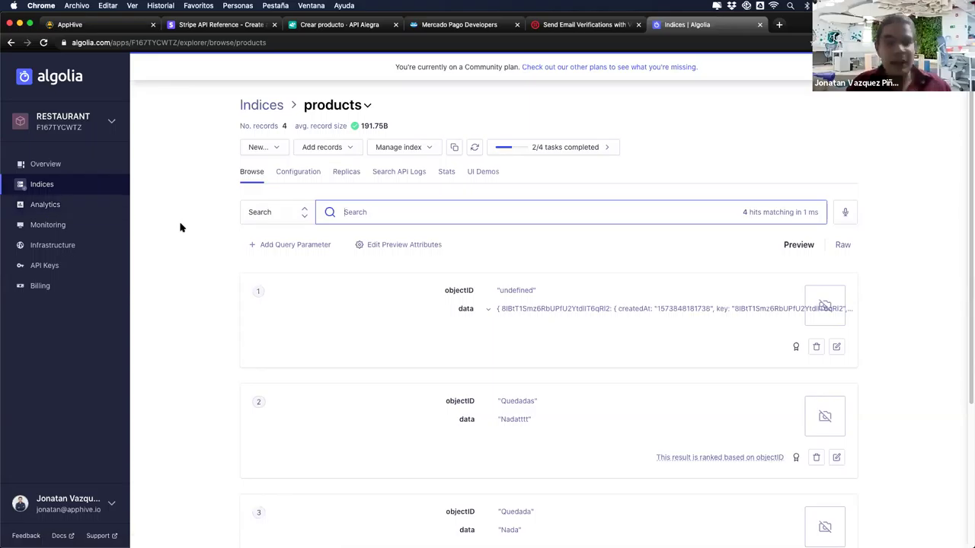
scroll(181, 227, "right", 2)
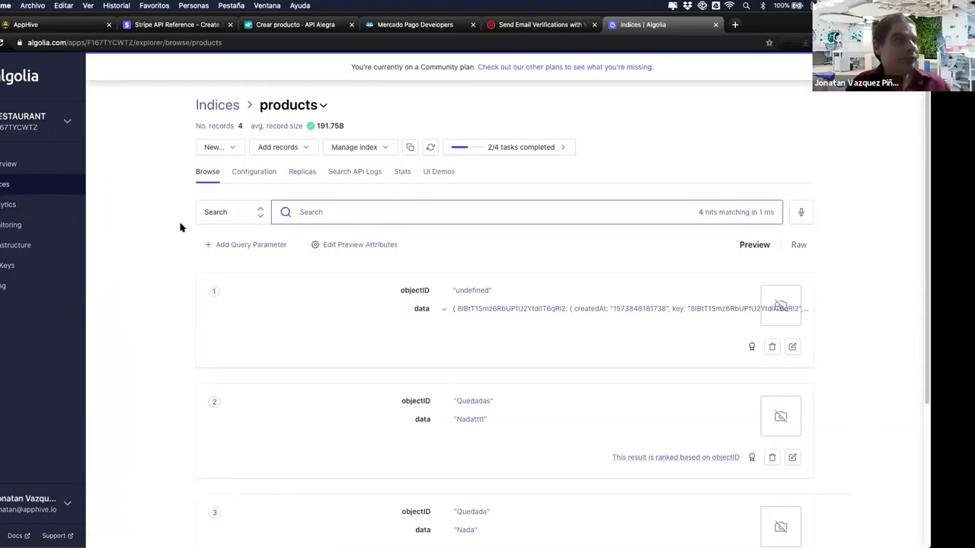
key("ctrl+Right")
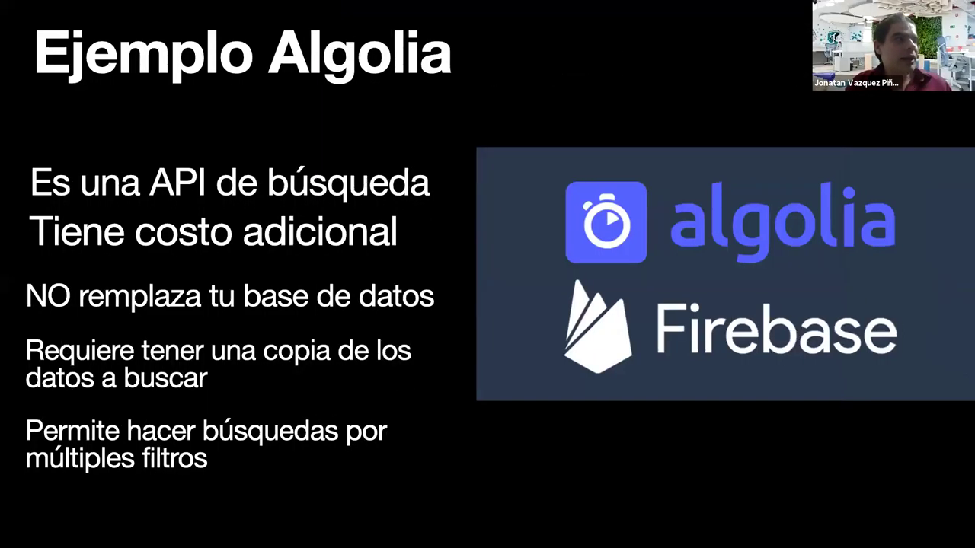
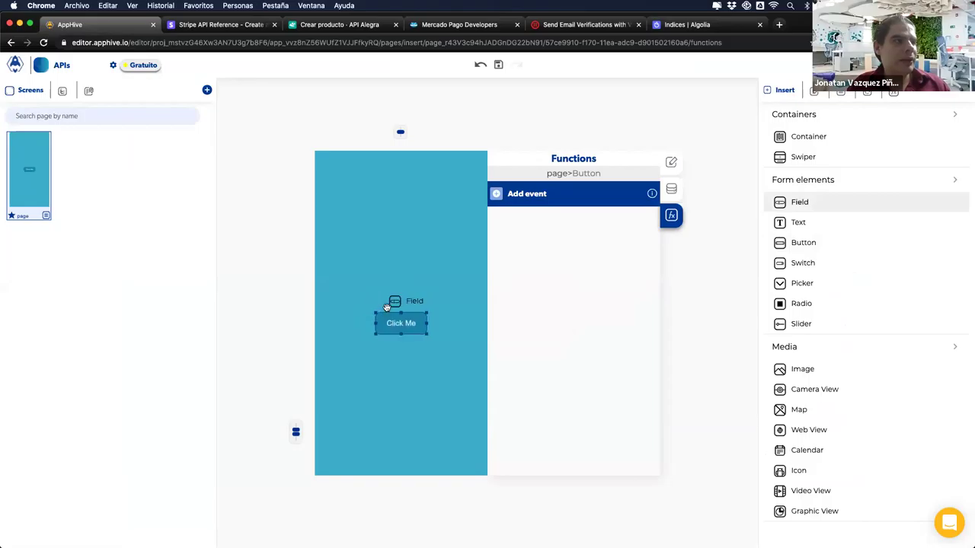
Insert two text fields above the button on the page, with the placeholders Nombre and Precio.
left_click_drag(813, 204, 366, 292)
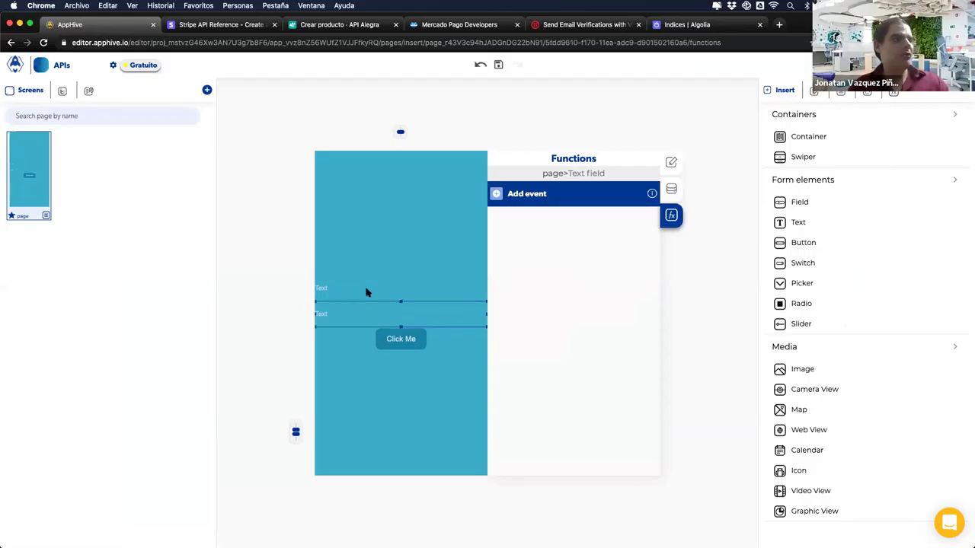
left_click(353, 288)
type("Nombr")
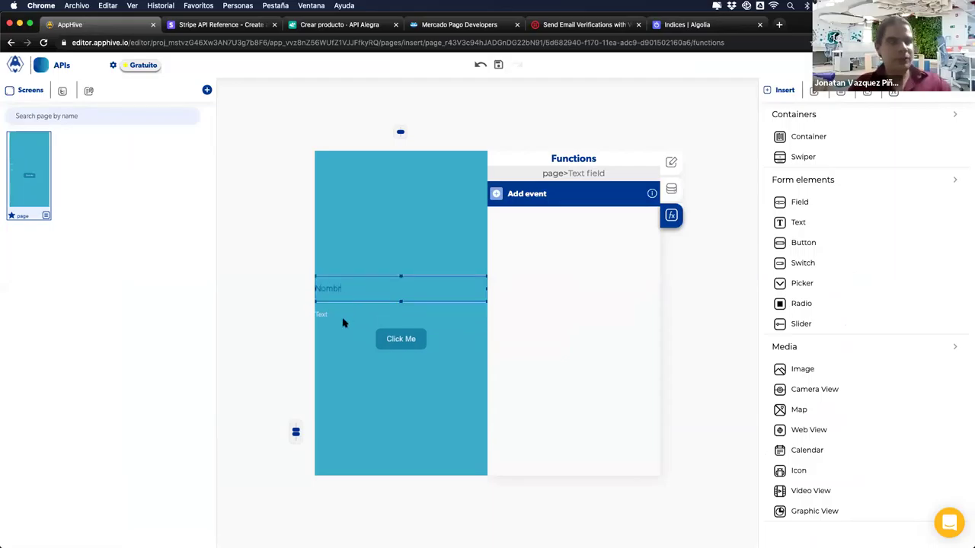
type("e")
left_click(342, 319)
type("Precio")
Set the control names of the two text fields to Nombre and Precio, matching their placeholders.
left_click(352, 289)
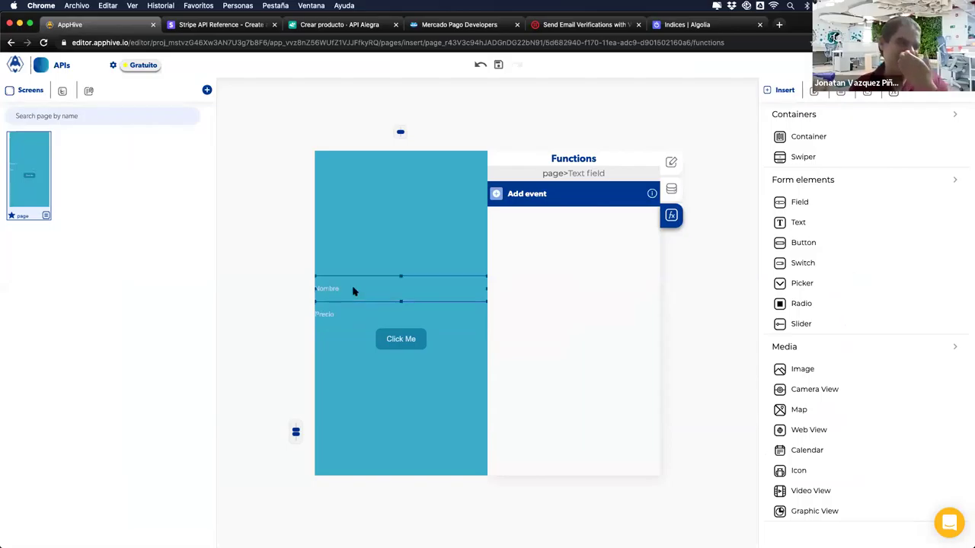
left_click(668, 195)
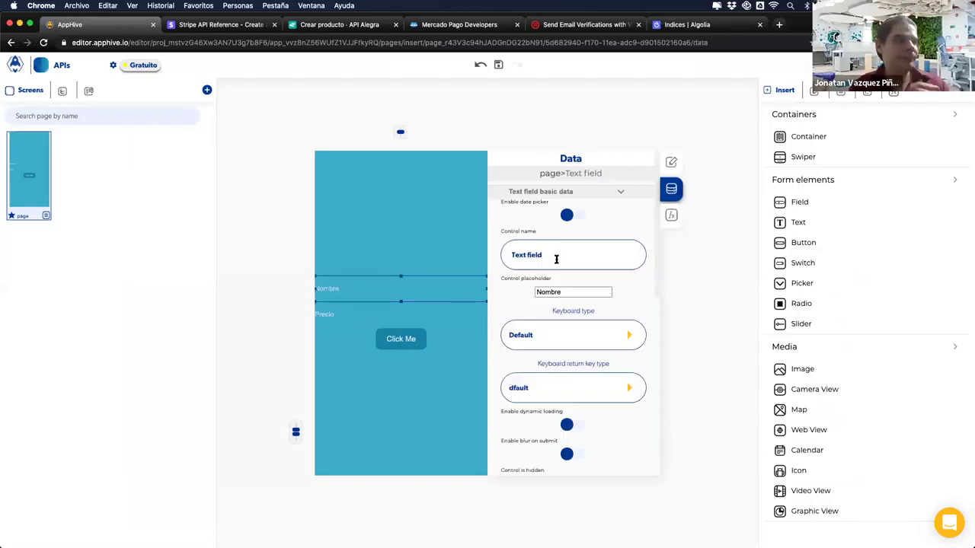
double_click(508, 256)
type("Nombre")
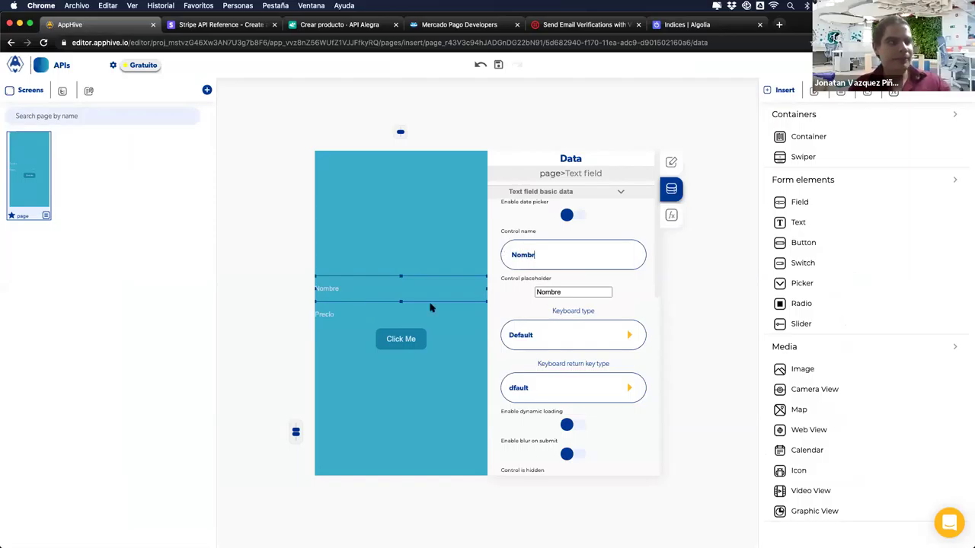
left_click(414, 315)
double_click(531, 256)
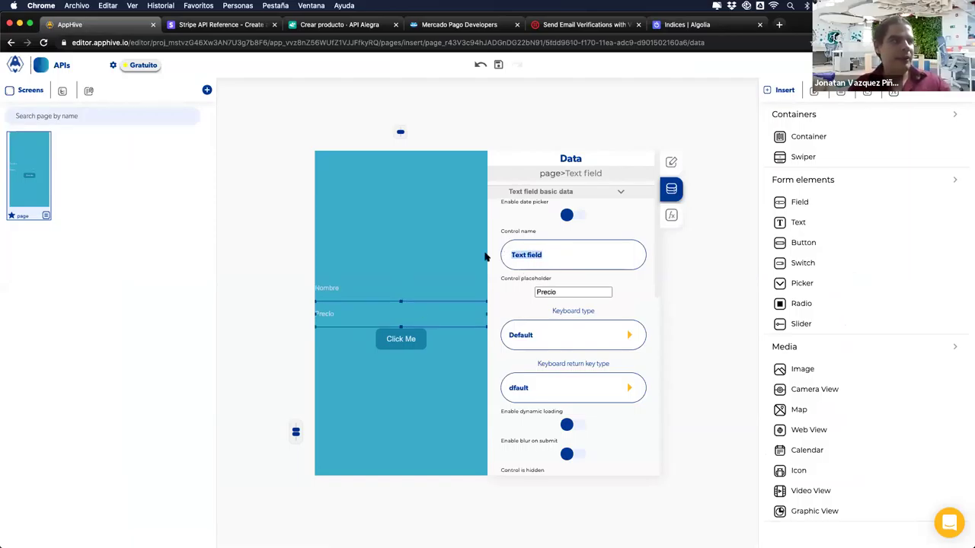
type("Precio")
Change the label of the button below the text fields to Guaardaar.
left_click(413, 340)
type("Guardar")
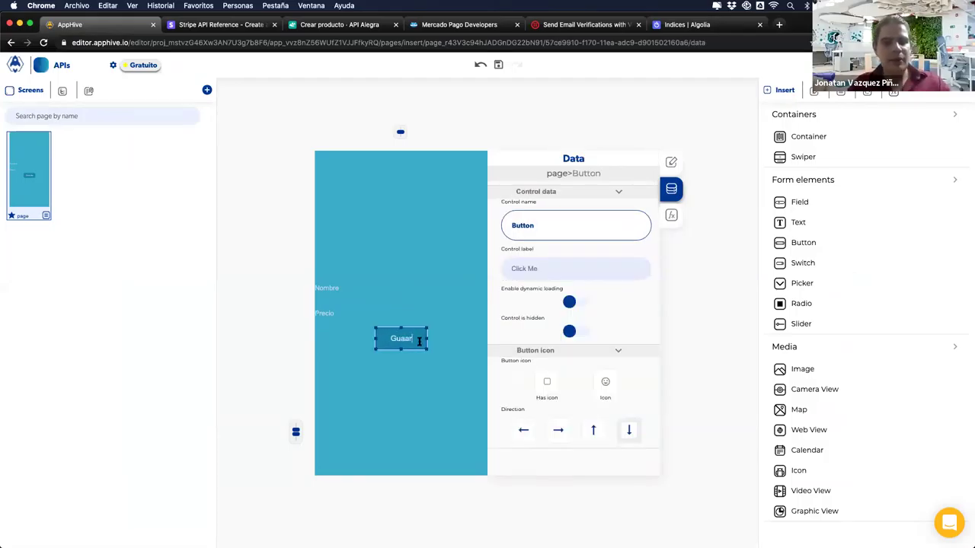
left_click(673, 222)
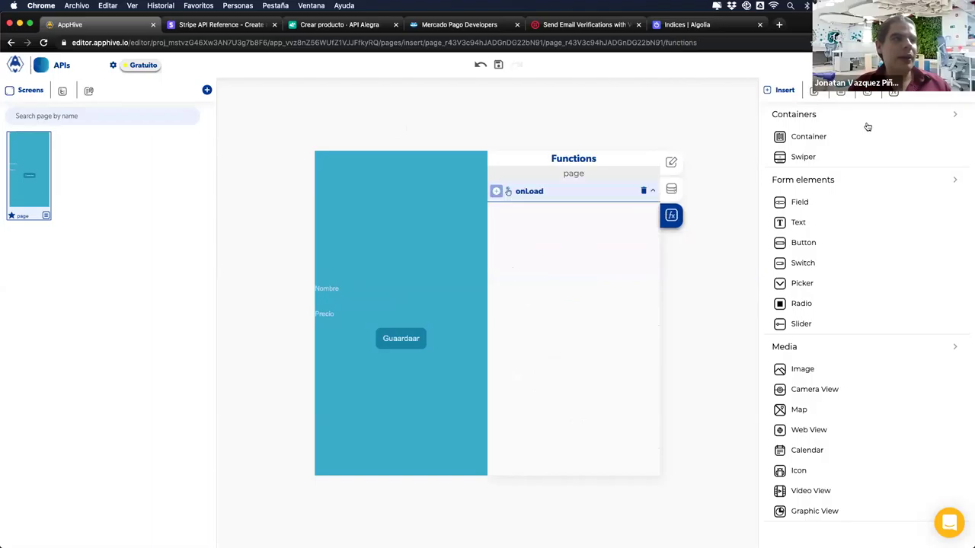
Add two string process inputs, Nombre and Precio, to New process and close its editor.
left_click(893, 91)
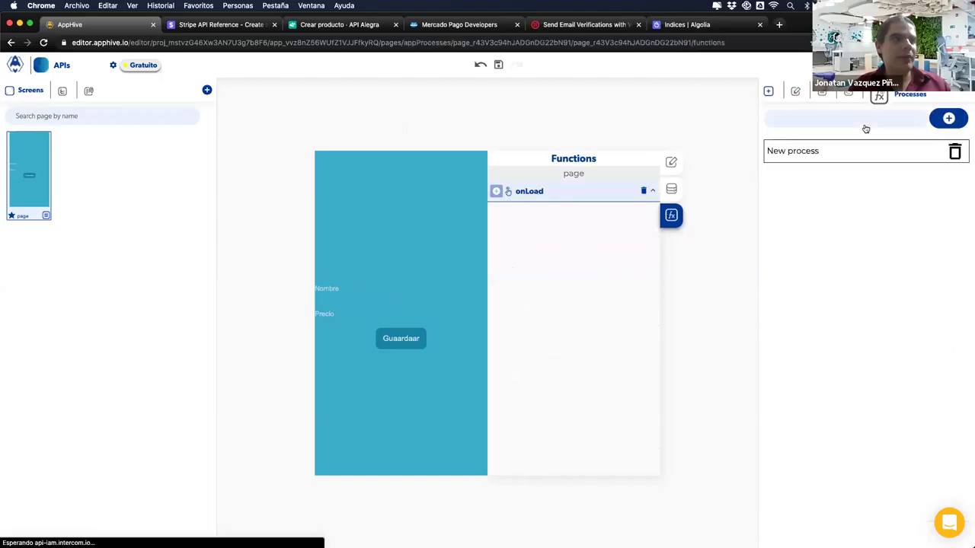
left_click(827, 159)
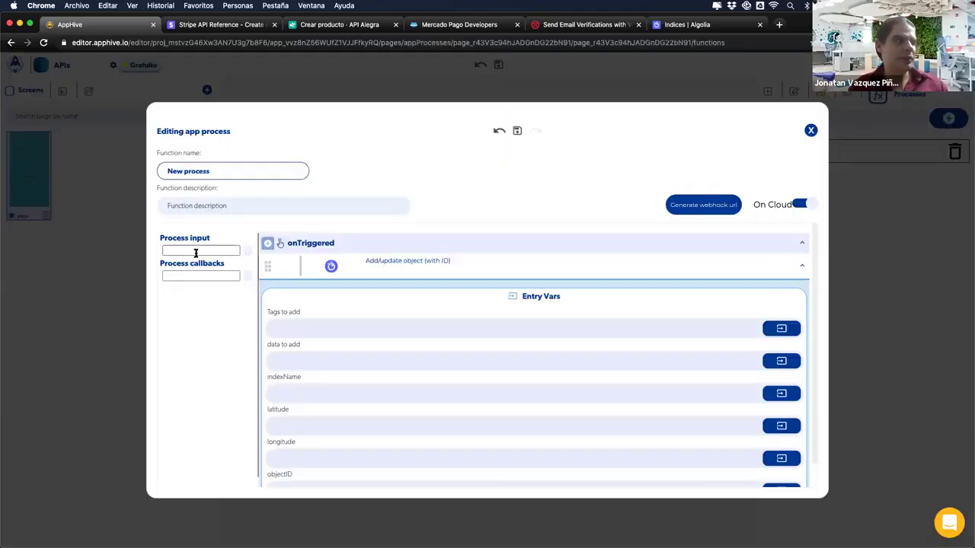
left_click(195, 253)
type("Nombre")
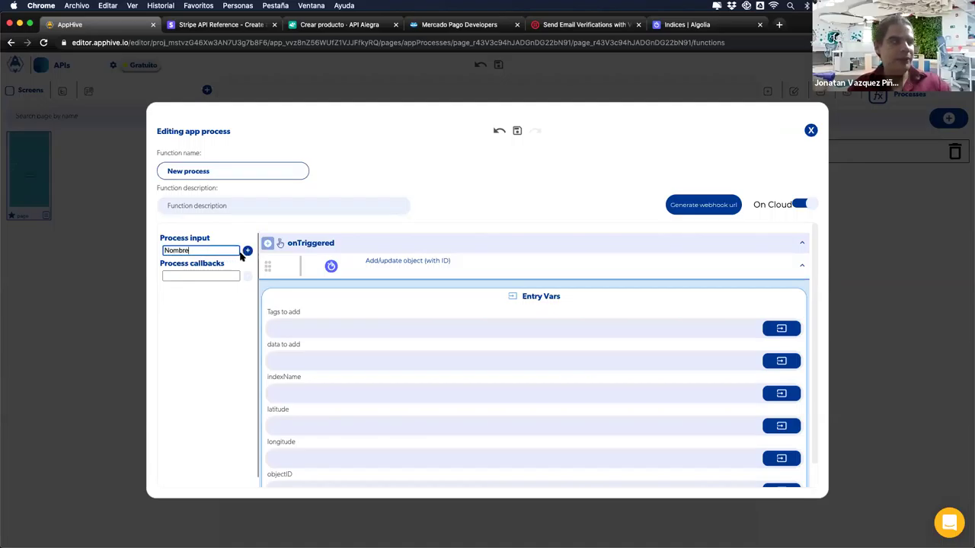
left_click(247, 252)
left_click(192, 257)
type("Precio")
left_click(247, 252)
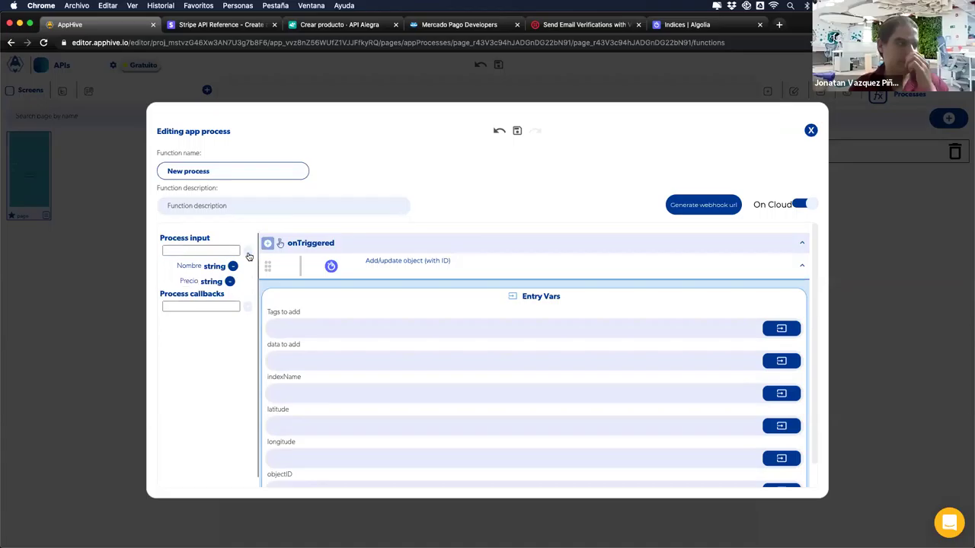
mouse_move(282, 526)
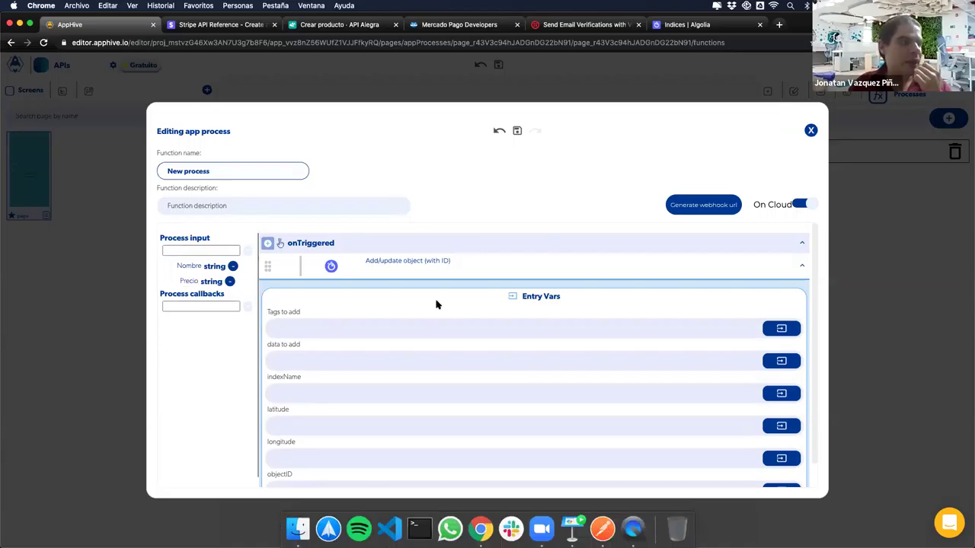
key("Escape")
Add an onPress event to the Guaardaar button and make it call New process.
mouse_move(495, 194)
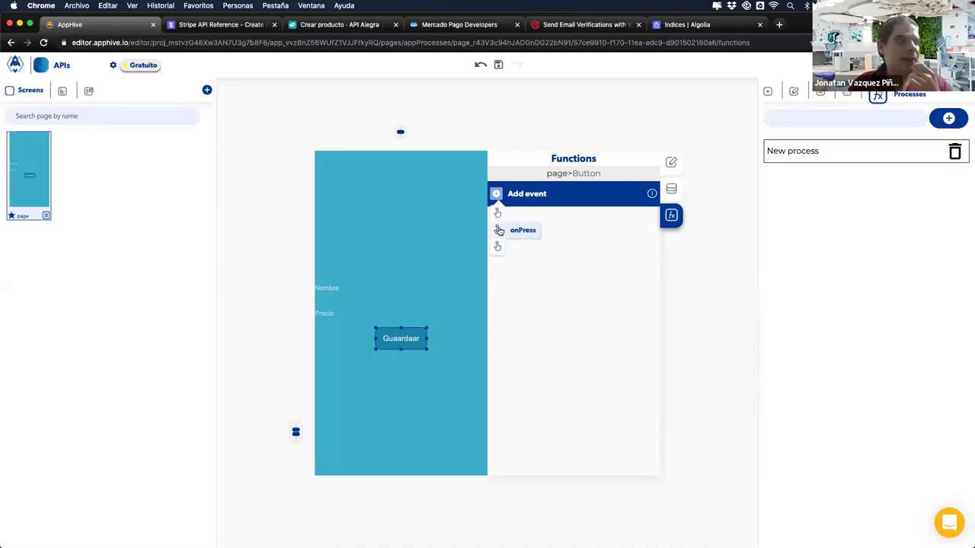
left_click(498, 230)
mouse_move(496, 217)
mouse_move(497, 406)
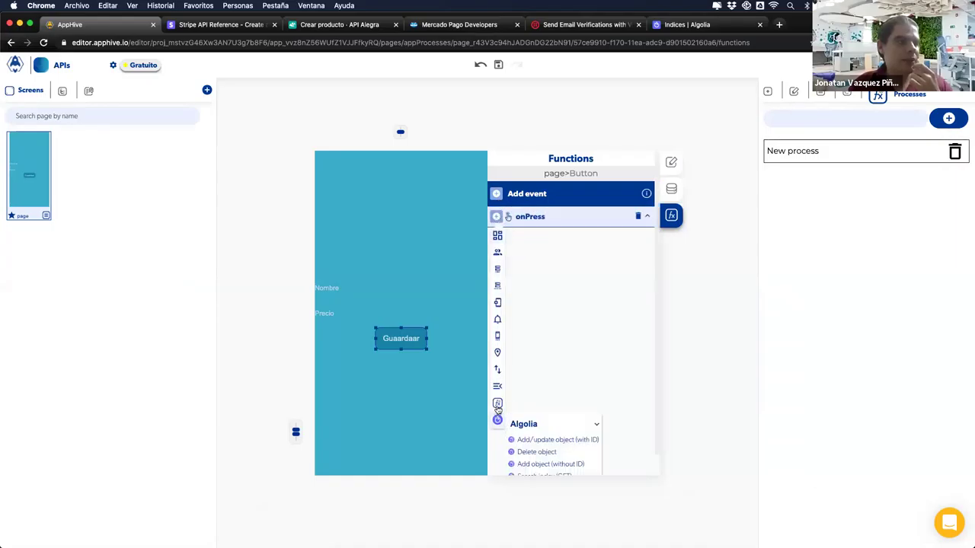
left_click(530, 426)
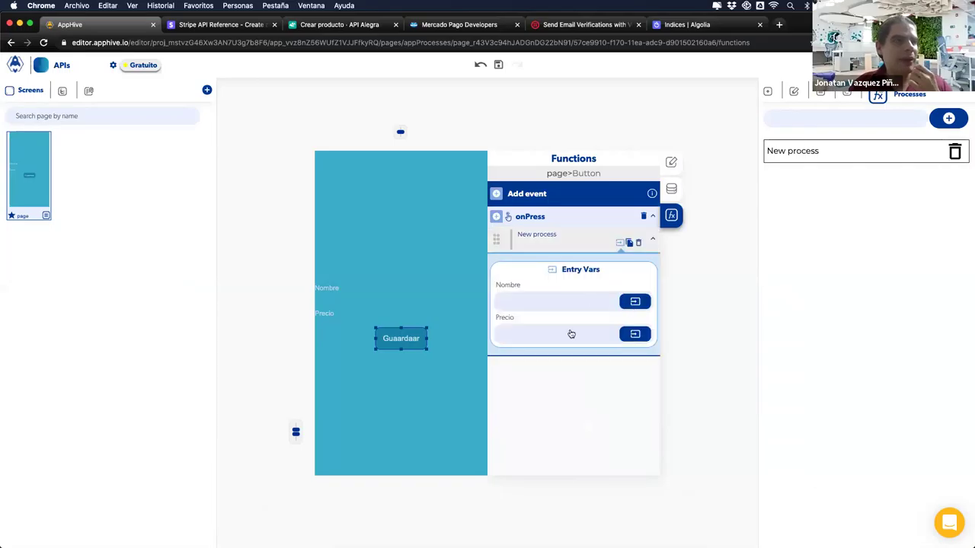
Bind the New process entry variables Nombre and Precio to the values of the matching text fields.
left_click(623, 306)
left_click(587, 325)
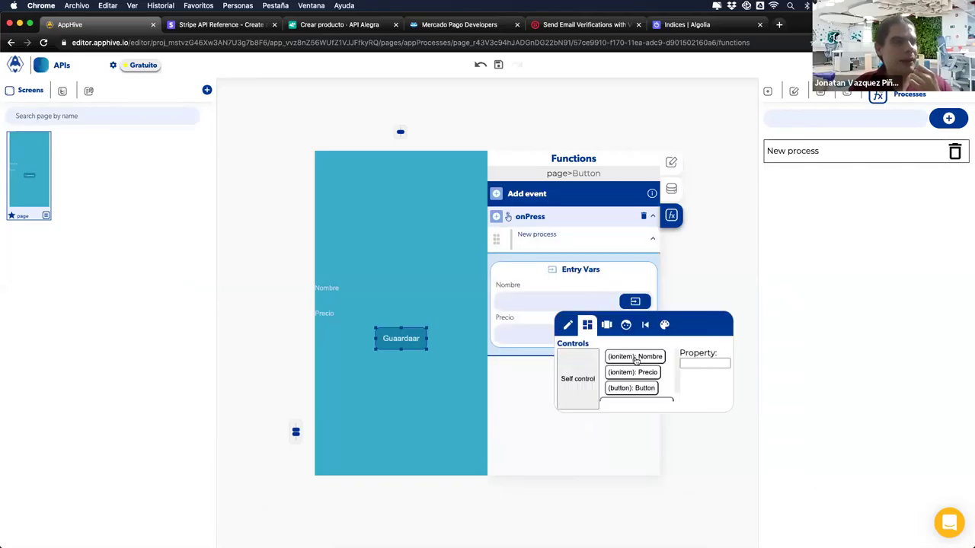
left_click(635, 357)
left_click(634, 333)
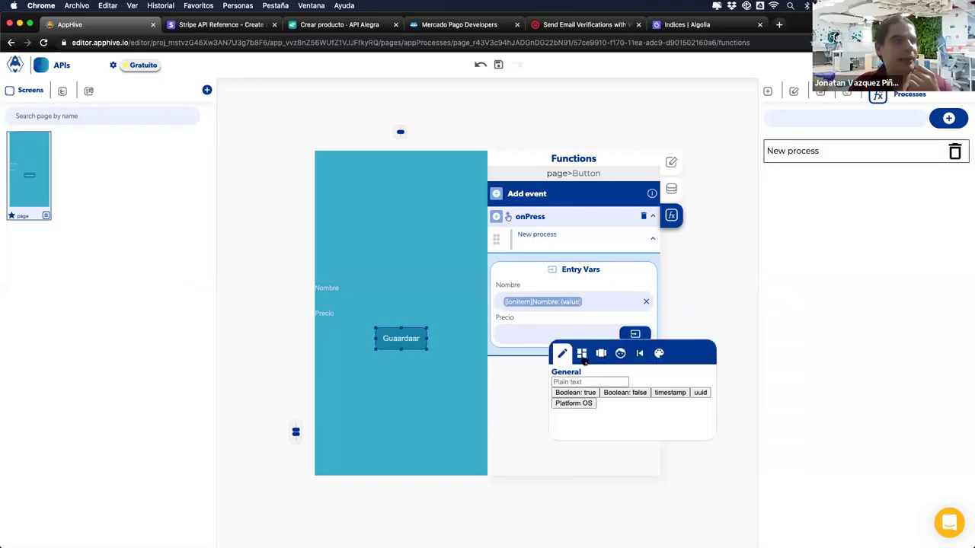
left_click(581, 353)
left_click(627, 399)
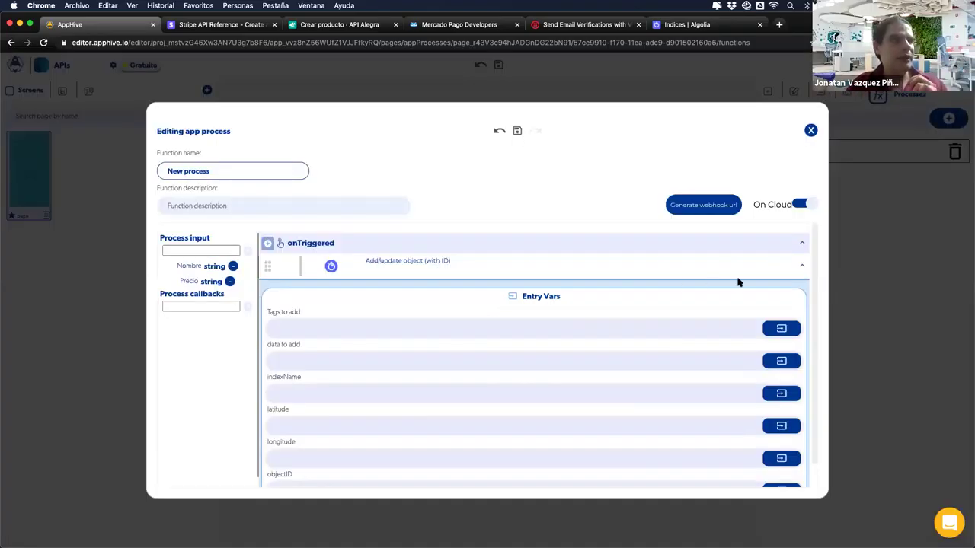
Replace the Algolia Add/update object (with ID) action under onTriggered with Save data in DB and open its database browser.
left_click(769, 269)
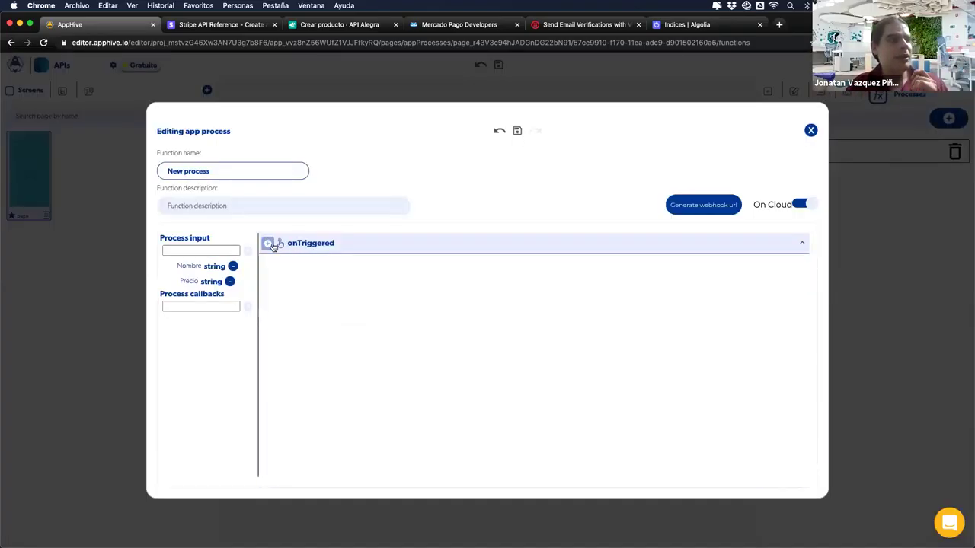
left_click(269, 244)
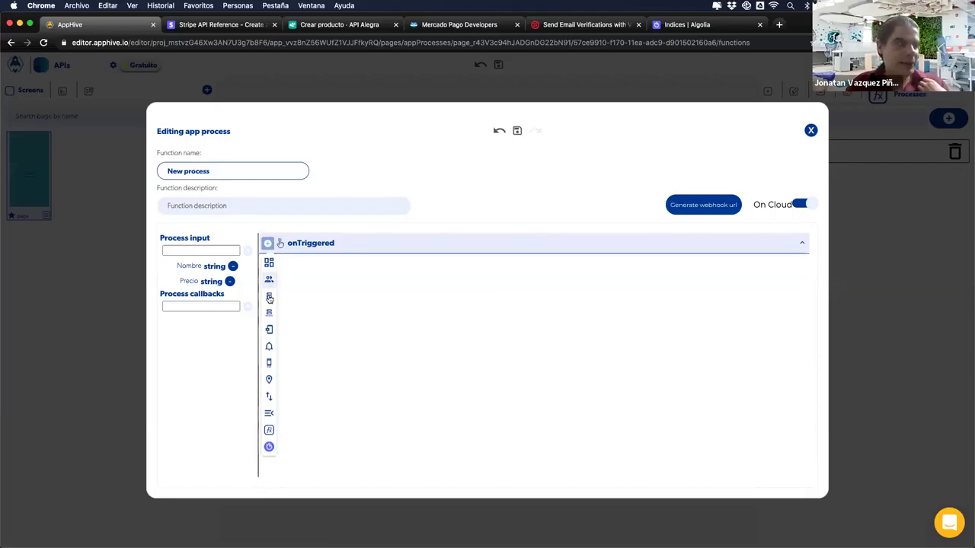
mouse_move(268, 298)
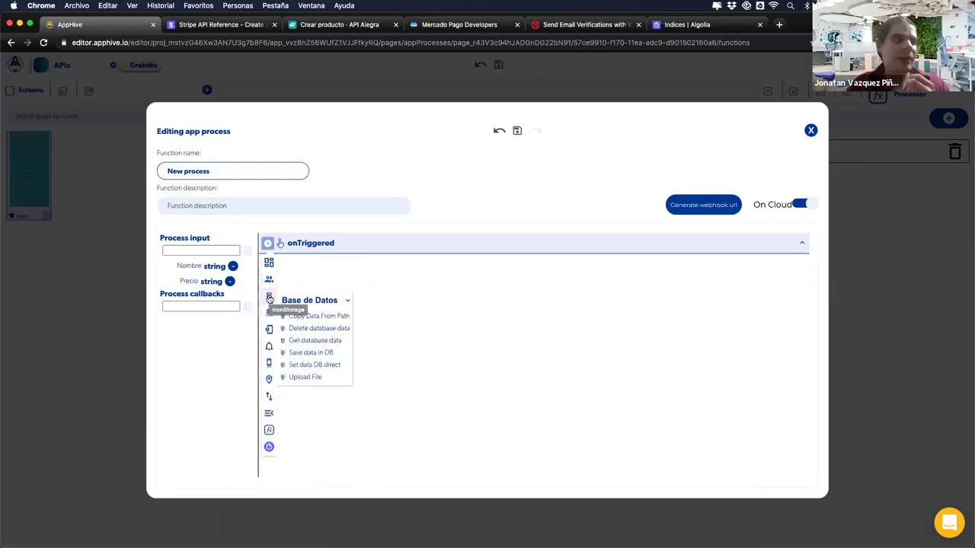
left_click(310, 353)
left_click(522, 355)
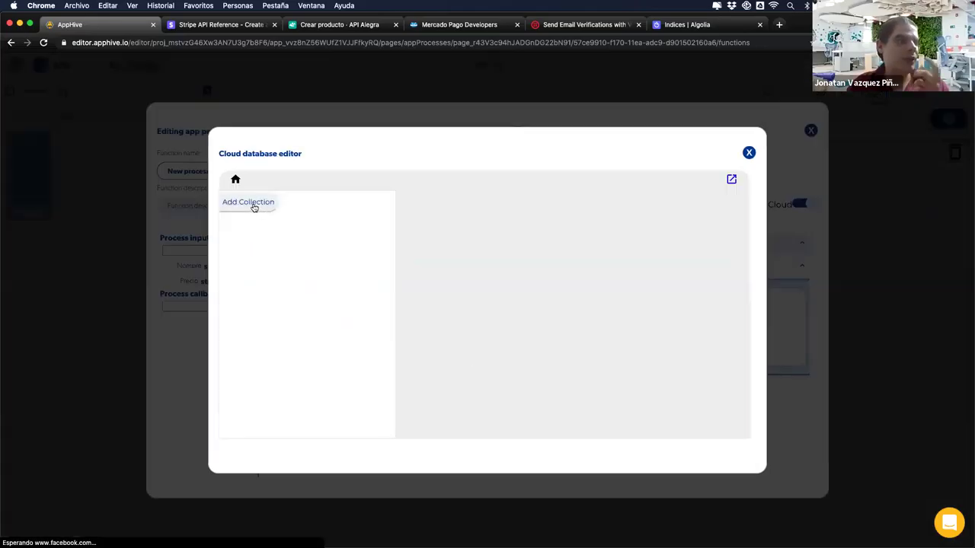
Add a collection named Productos to the cloud database, look at its structure and close the database editor.
left_click(254, 204)
type("Productos")
left_click(363, 200)
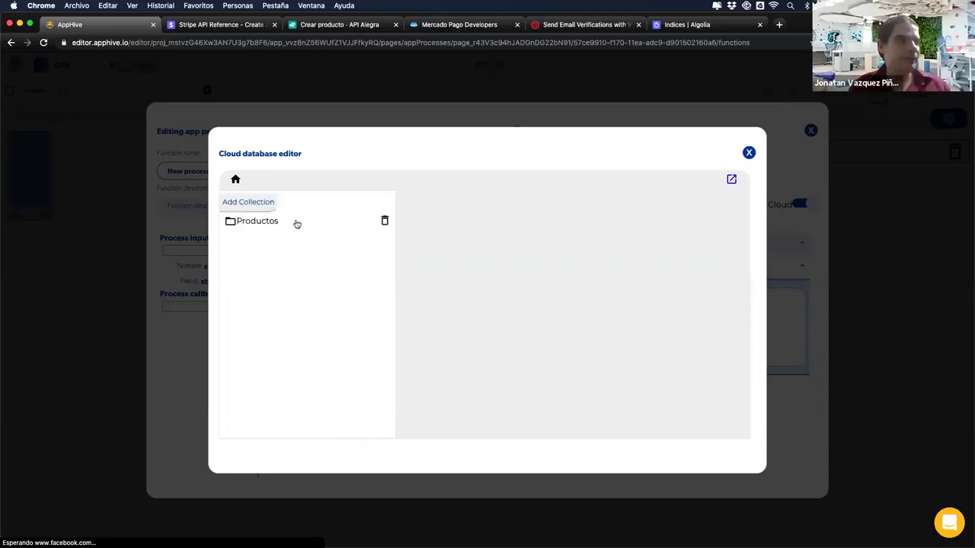
left_click(350, 222)
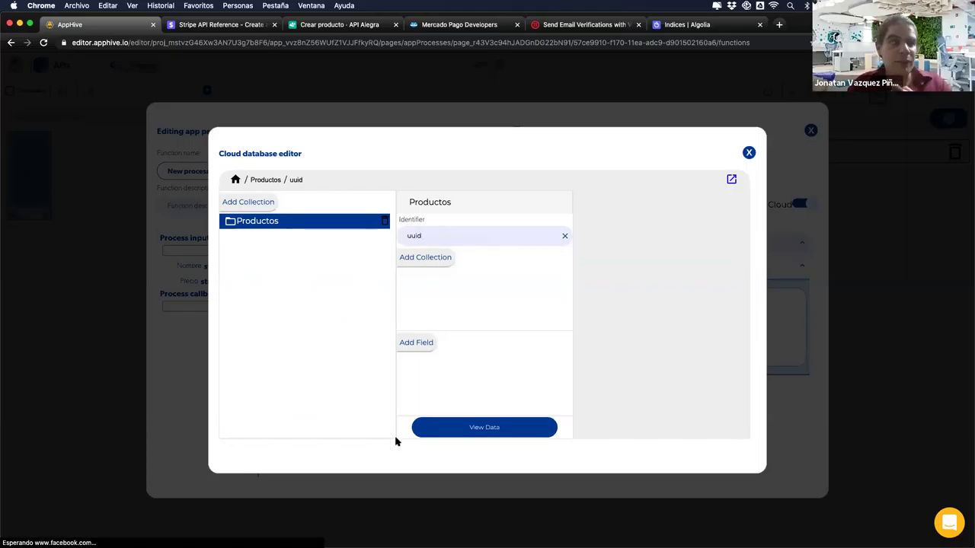
left_click(386, 479)
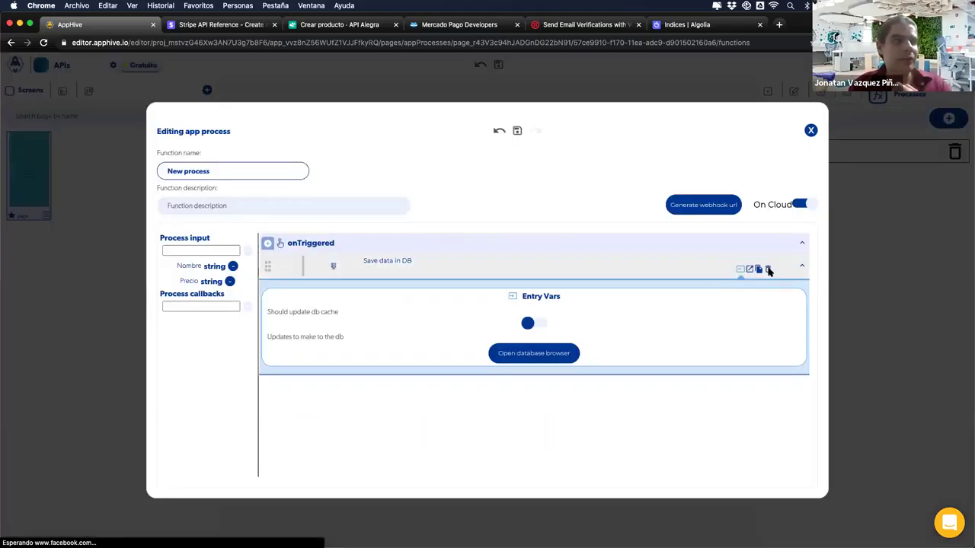
Delete the Save data in DB action from onTriggered and add a Generate uuid v1 action instead.
left_click(762, 270)
left_click(266, 243)
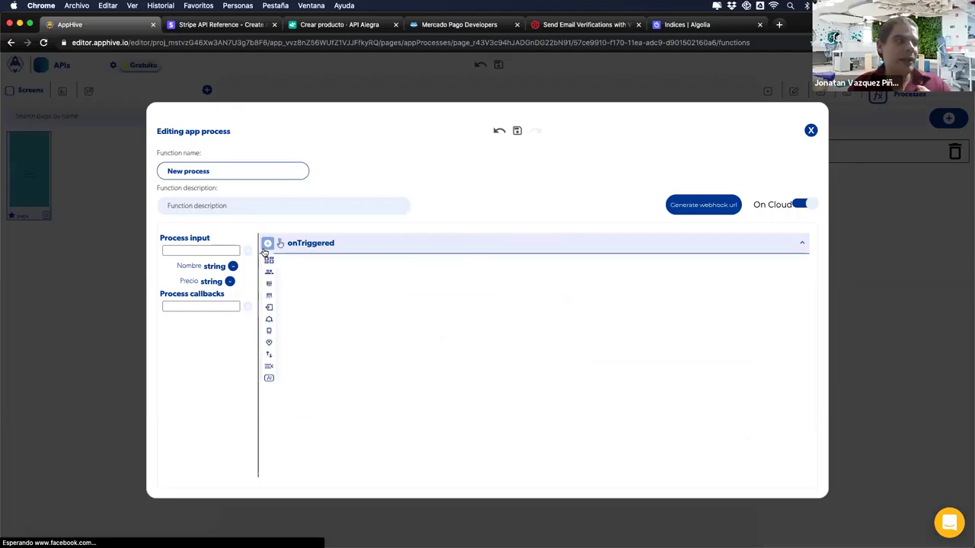
scroll(309, 464, "down", 4)
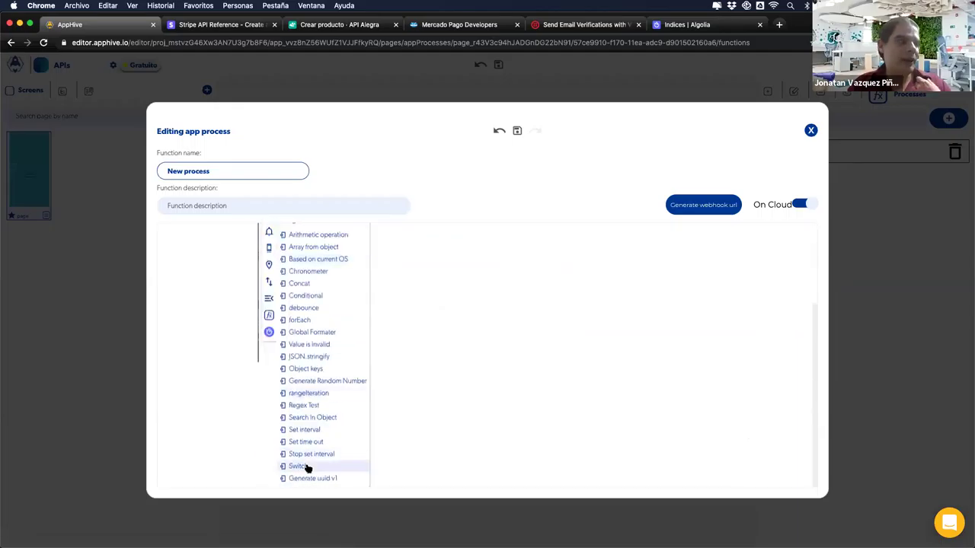
left_click(312, 478)
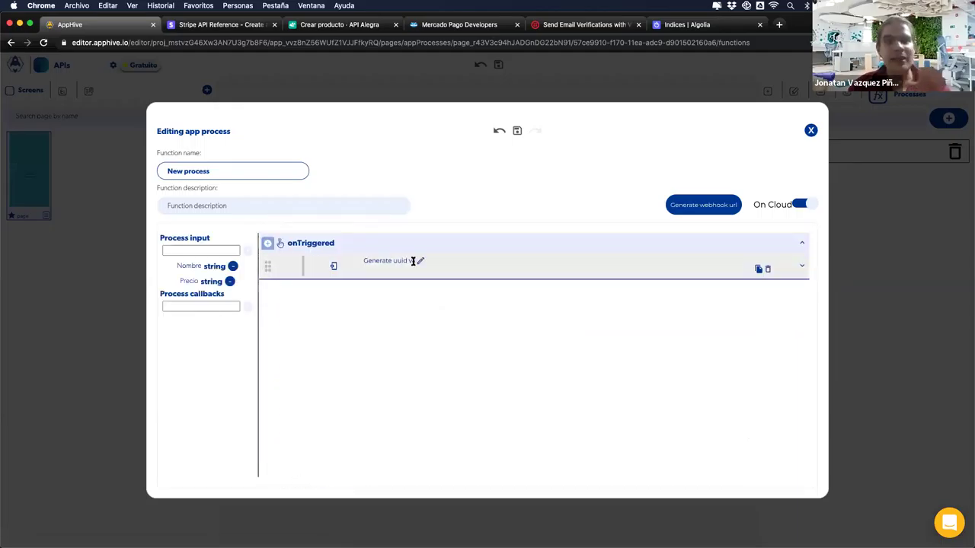
Add a Save data in DB action after Generate uuid v1 and open its database browser.
left_click(268, 247)
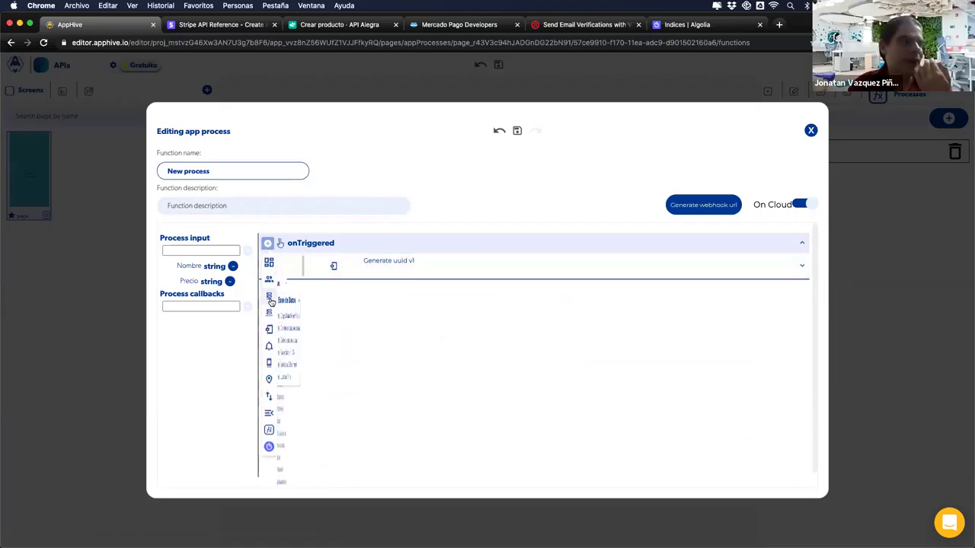
mouse_move(270, 302)
left_click(298, 353)
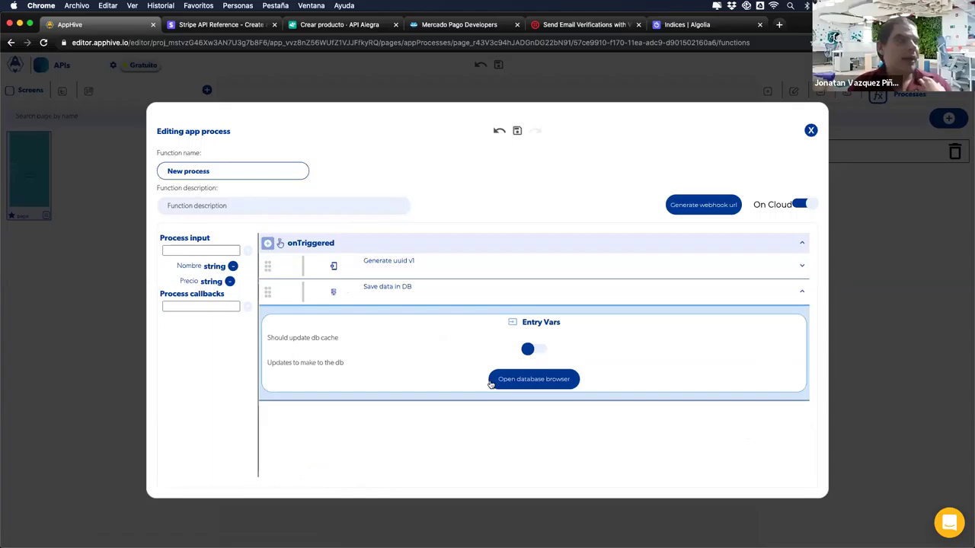
left_click(491, 384)
Set the identifier of the Productos collection to the output of Generate uuid v1.
left_click(268, 221)
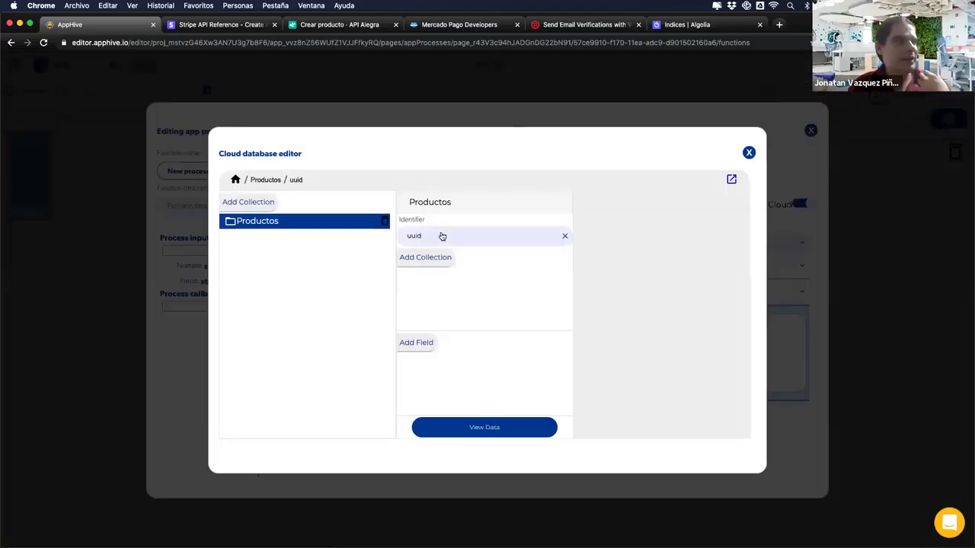
left_click(441, 235)
left_click(494, 251)
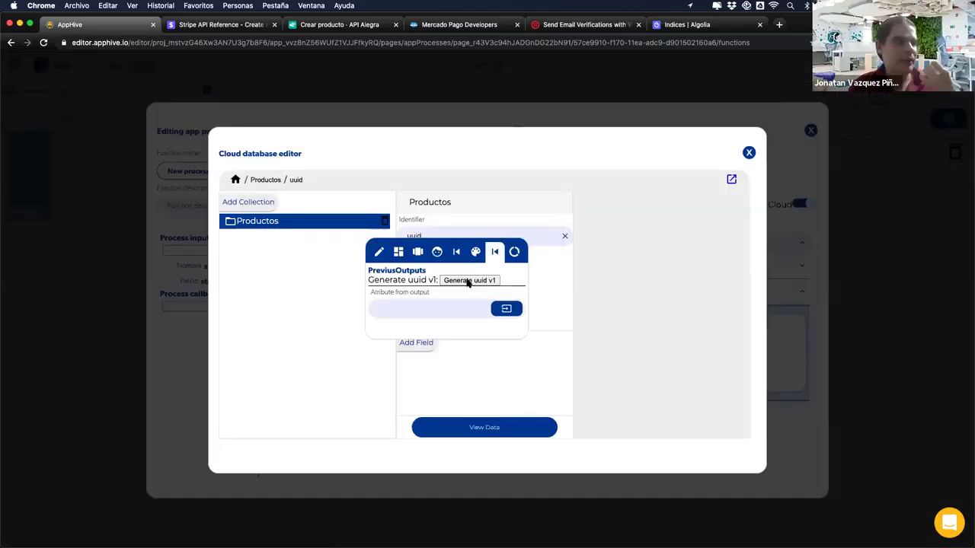
left_click(466, 281)
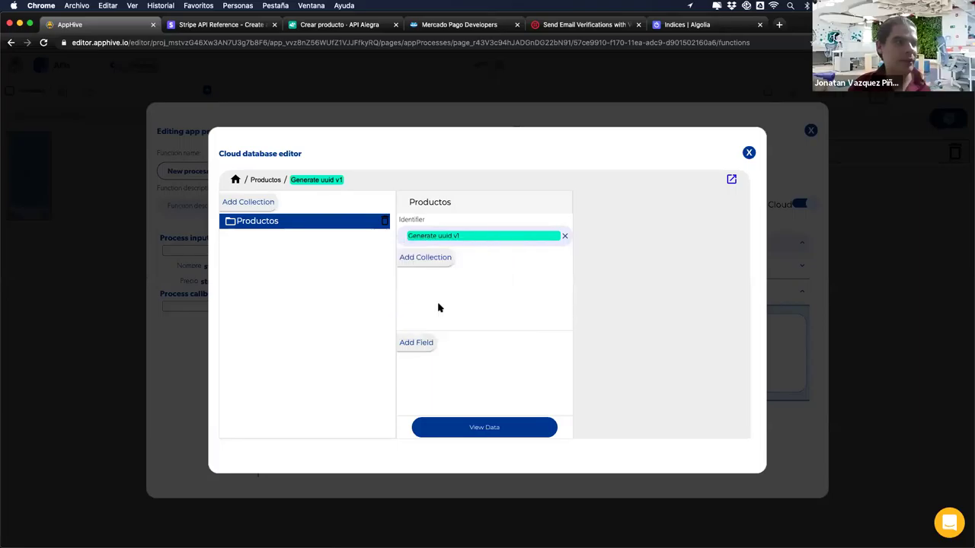
Add two fields, Nombre and Precio, to the Productos collection.
left_click(424, 343)
type("No")
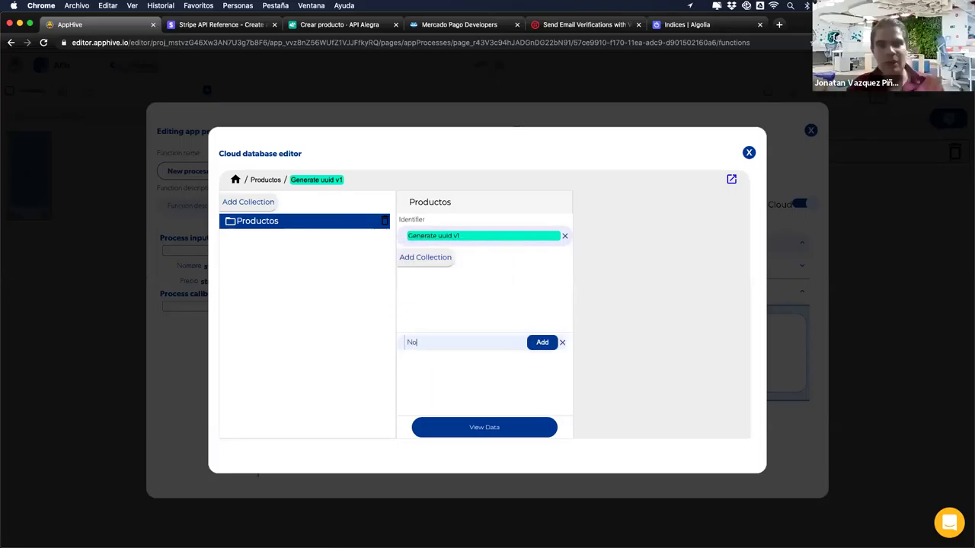
type("mbre")
key("Return")
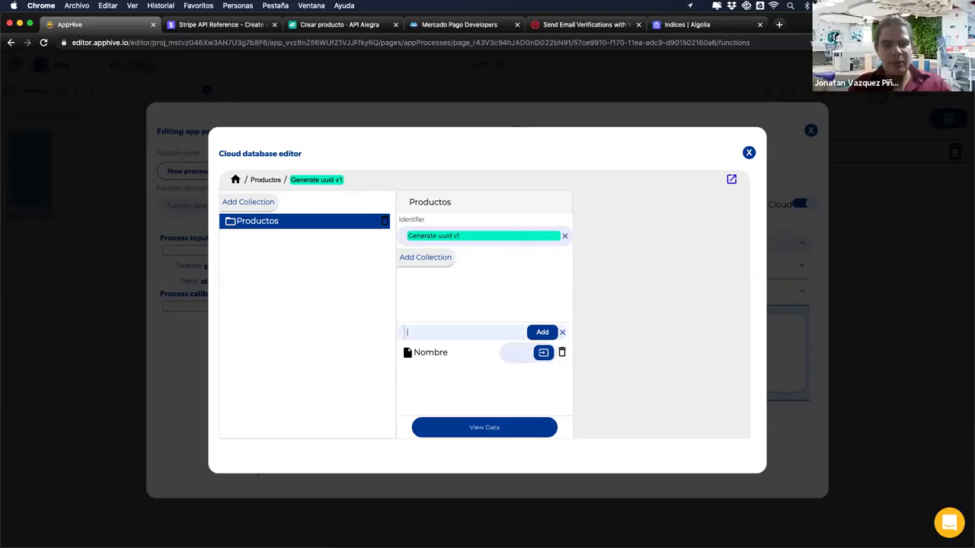
type("Precio")
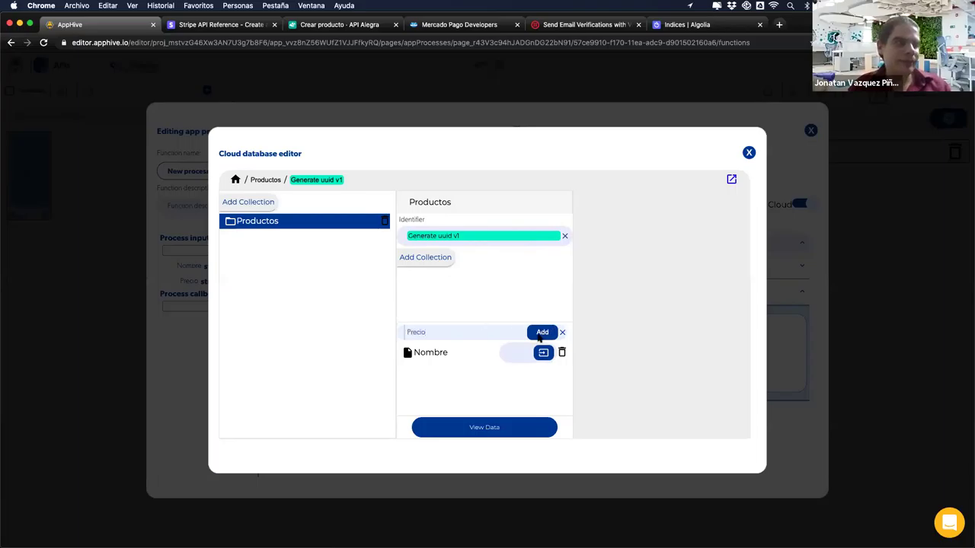
left_click(540, 334)
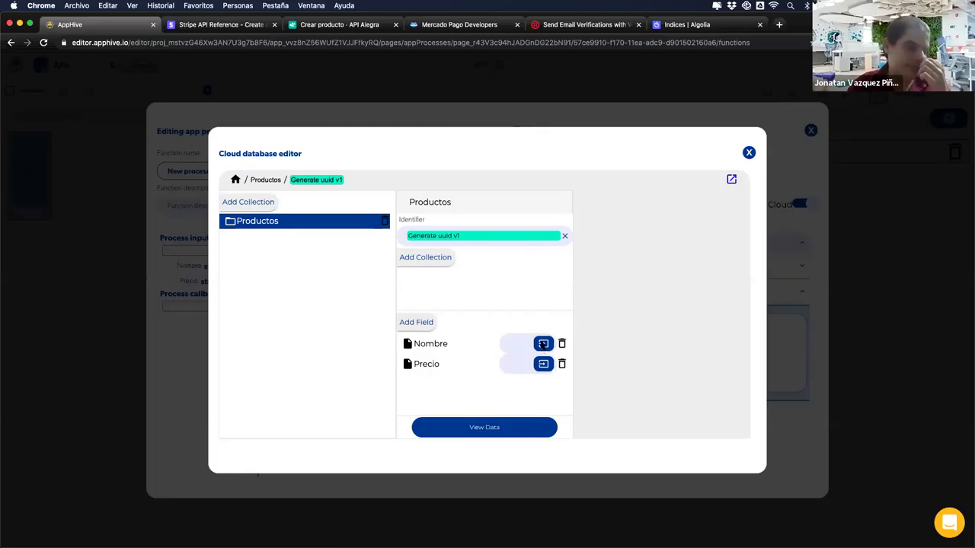
Bind the Nombre field of Productos to the Nombre input using the Page data context type.
left_click(751, 153)
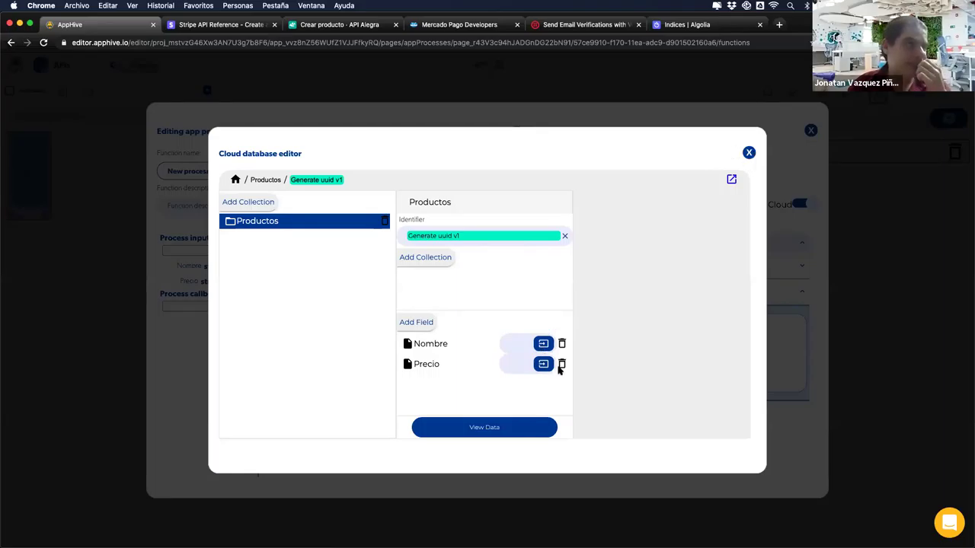
left_click(551, 375)
left_click(539, 344)
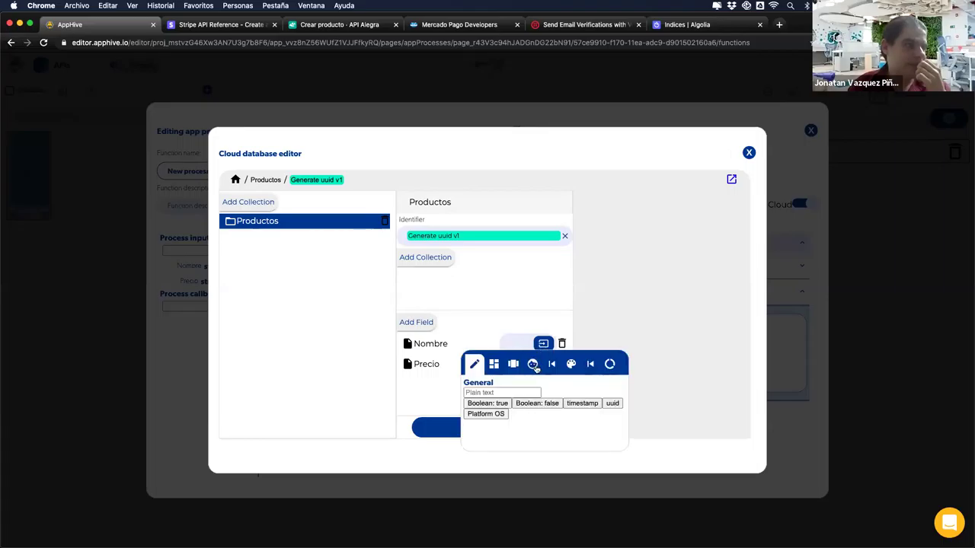
left_click(610, 364)
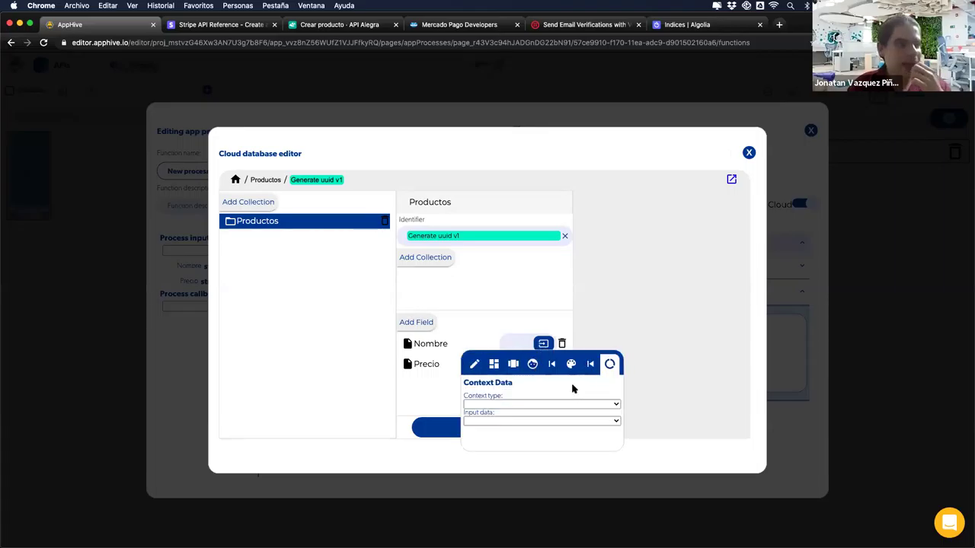
left_click(528, 418)
left_click(524, 422)
left_click(517, 421)
left_click(449, 414)
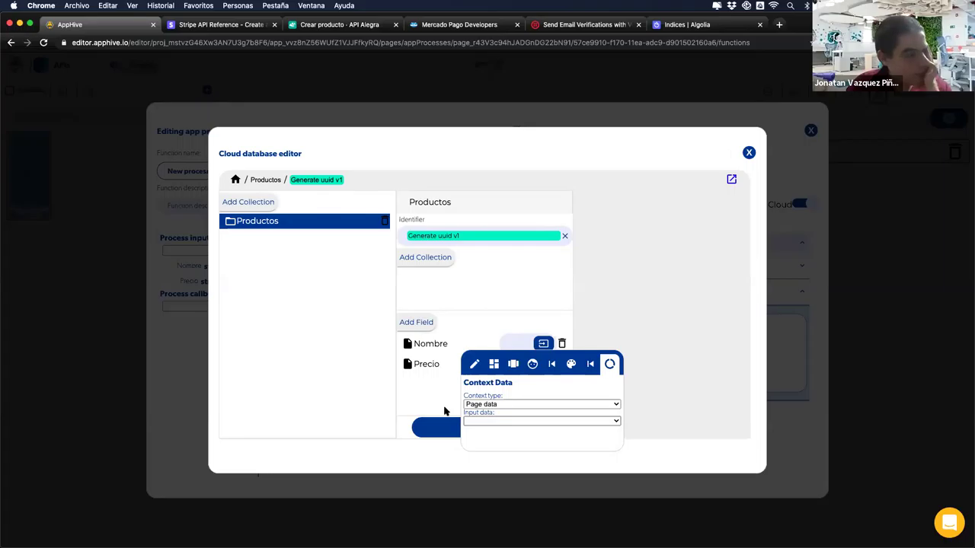
left_click(468, 412)
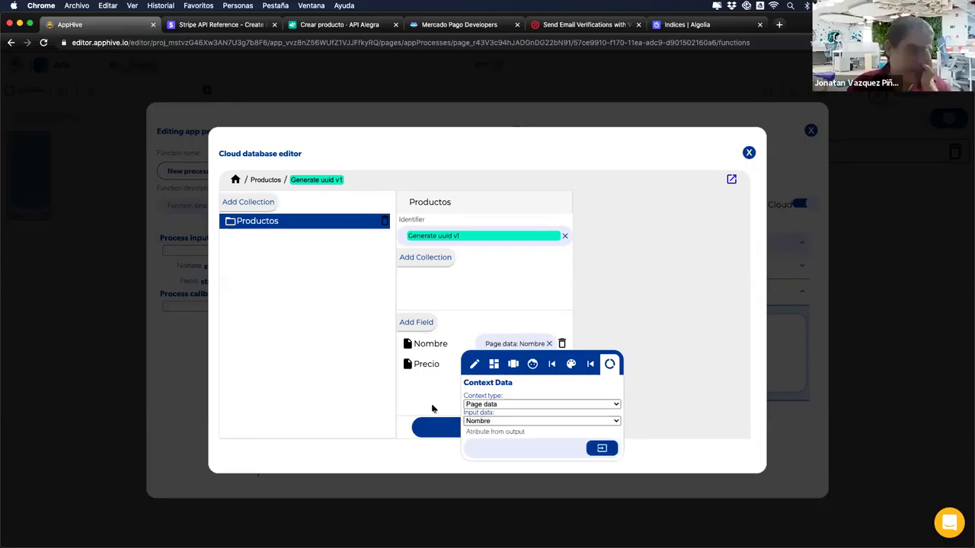
Bind the Precio field of Productos to the Page data input Precio and close the database editor.
left_click(543, 363)
left_click(615, 384)
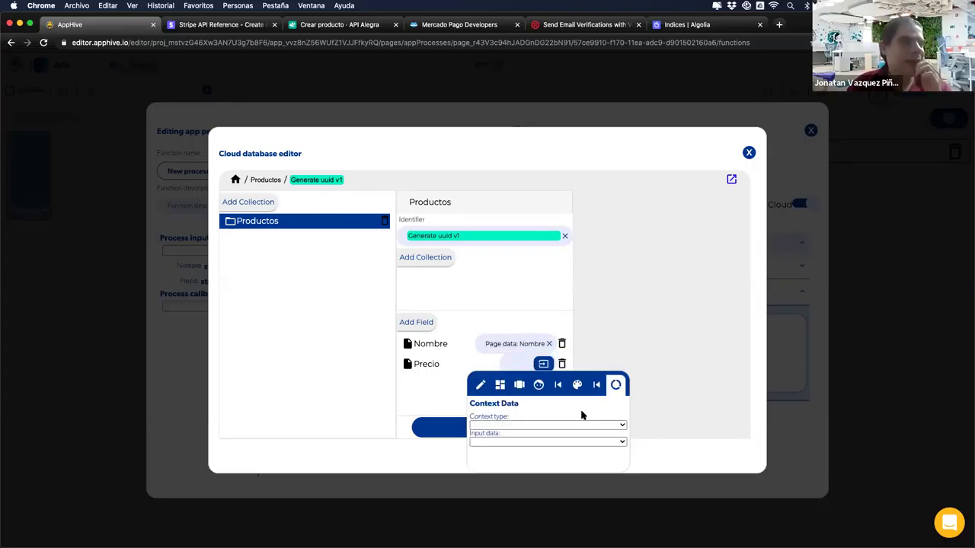
left_click(543, 425)
left_click(544, 442)
left_click(525, 442)
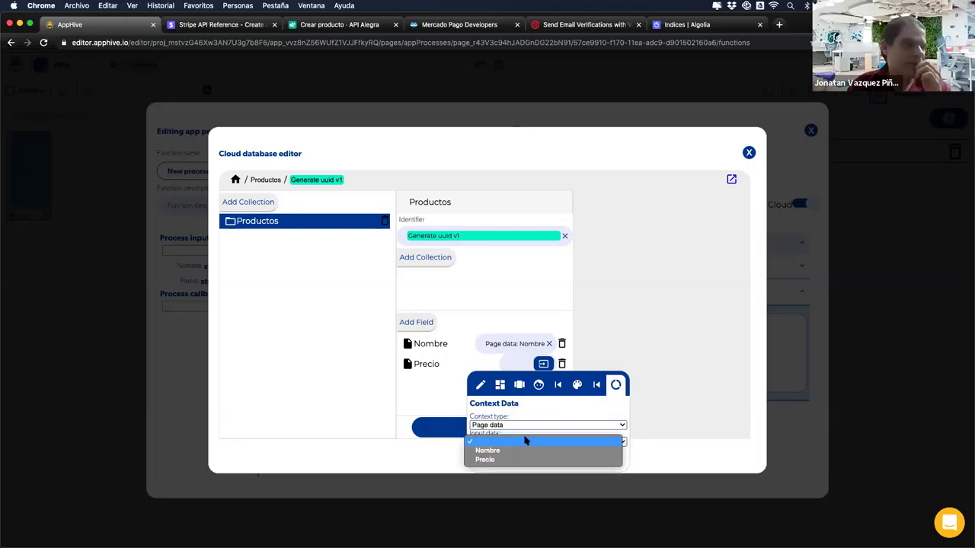
left_click(507, 458)
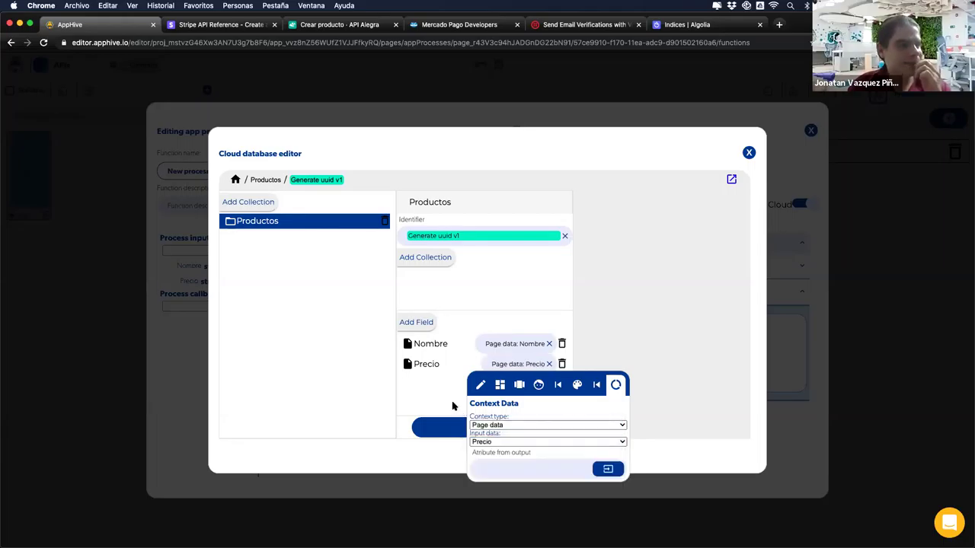
left_click(488, 342)
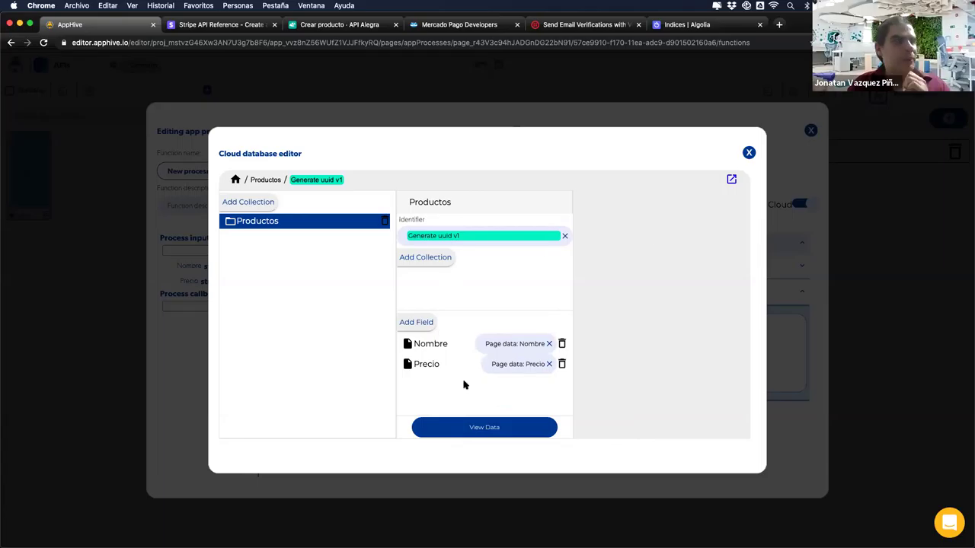
left_click(748, 153)
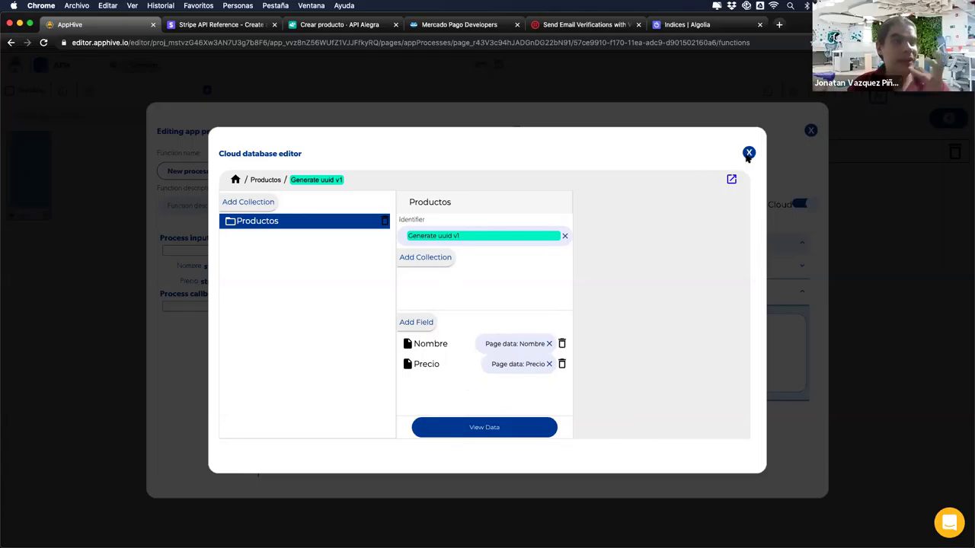
Show the callbacks of the Save data in DB action.
left_click(748, 296)
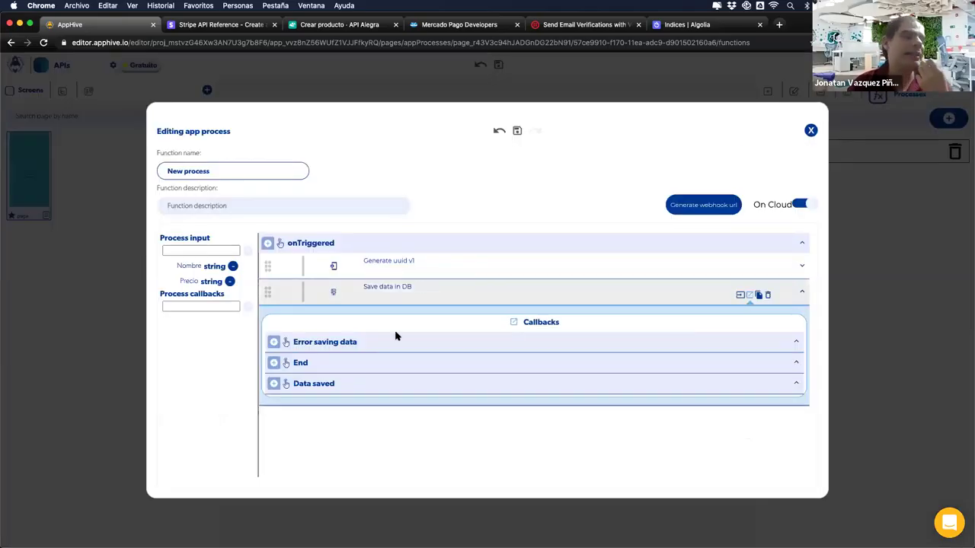
Try adding the Algolia Add/update object (with ID) action to the Data saved callback of Save data in DB.
left_click(273, 384)
scroll(277, 472, "down", 3)
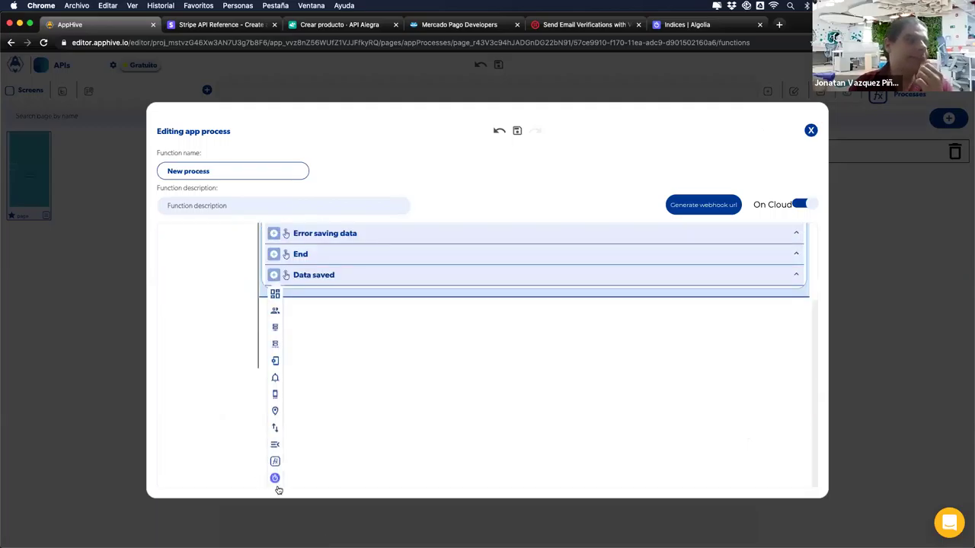
left_click(325, 475)
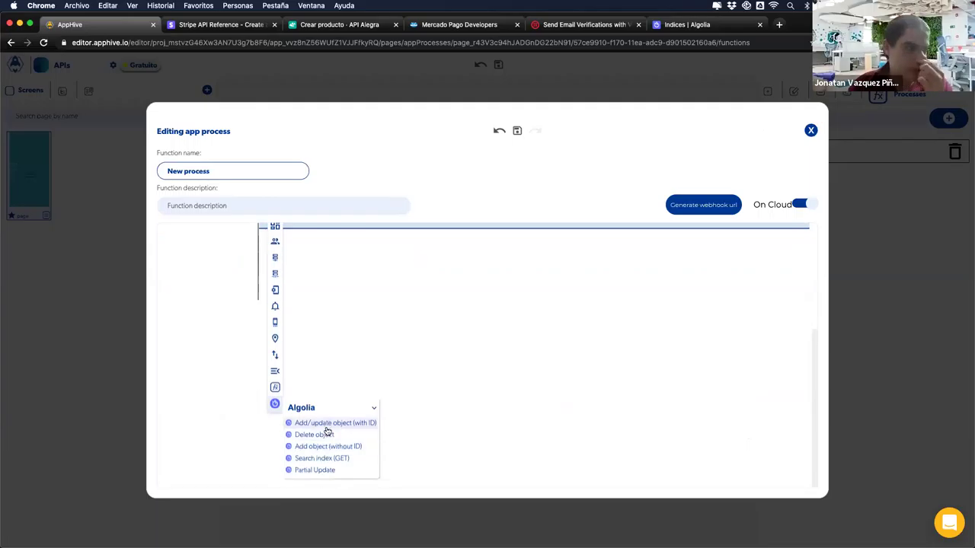
left_click(326, 430)
scroll(375, 325, "up", 3)
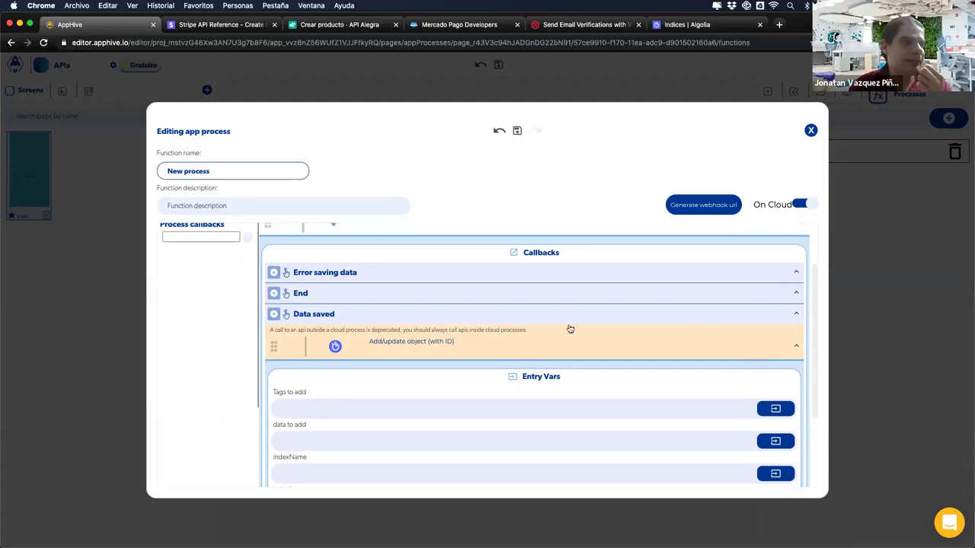
Turn off On Cloud for the process.
left_click(799, 208)
left_click(799, 207)
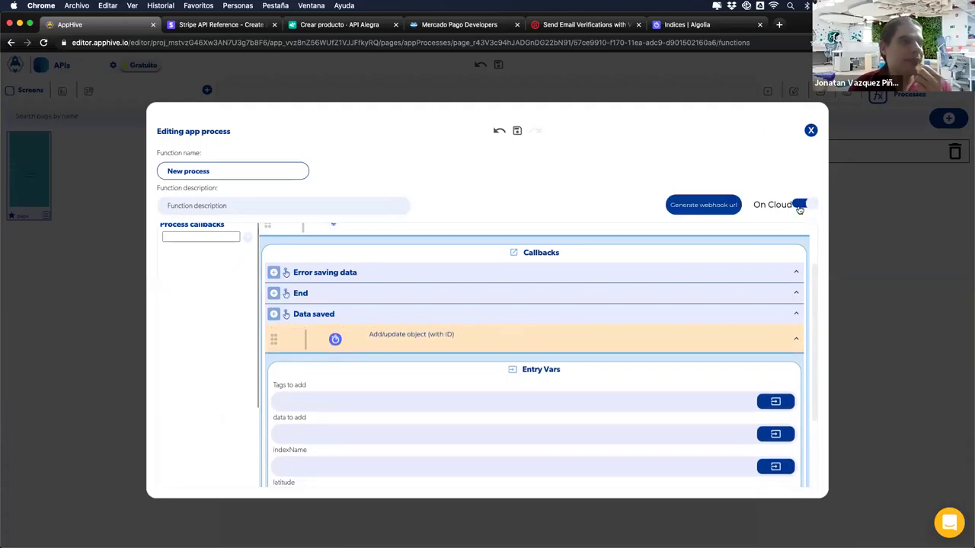
left_click(799, 207)
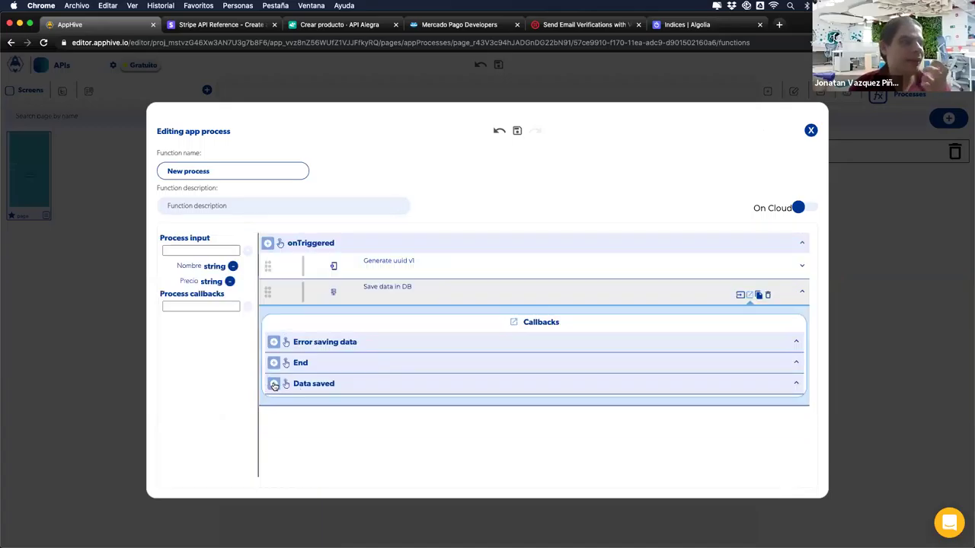
Add the Algolia Add/update object (with ID) action under Data saved in the non-cloud process.
left_click(274, 385)
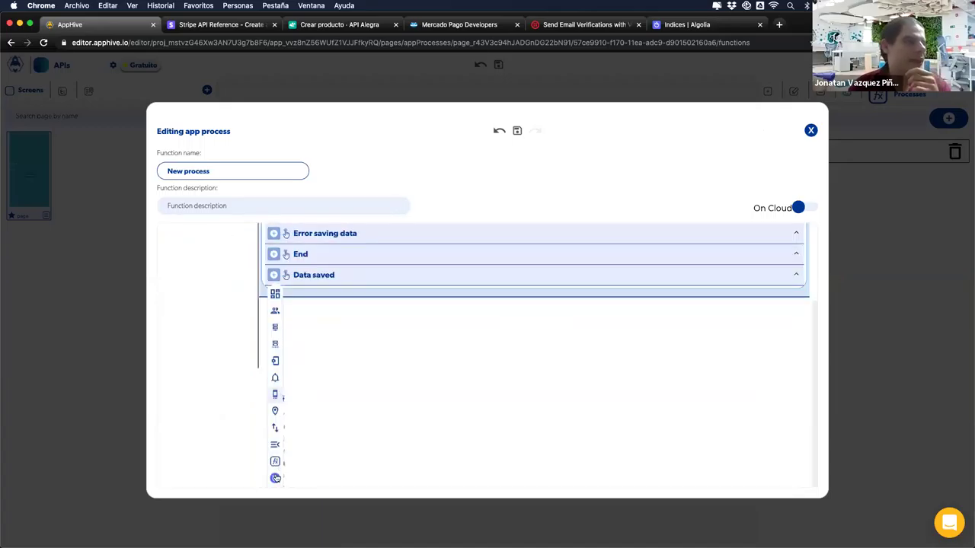
left_click(310, 477)
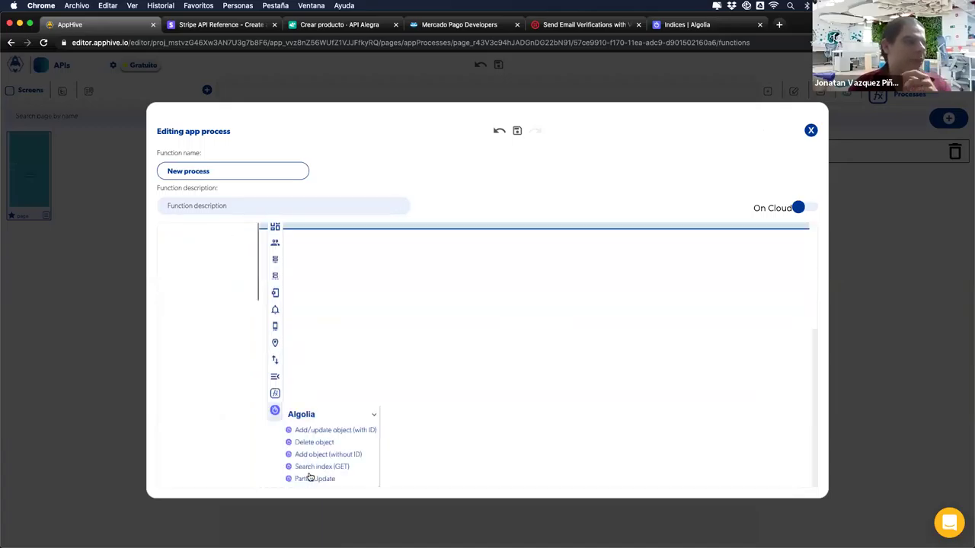
left_click(335, 430)
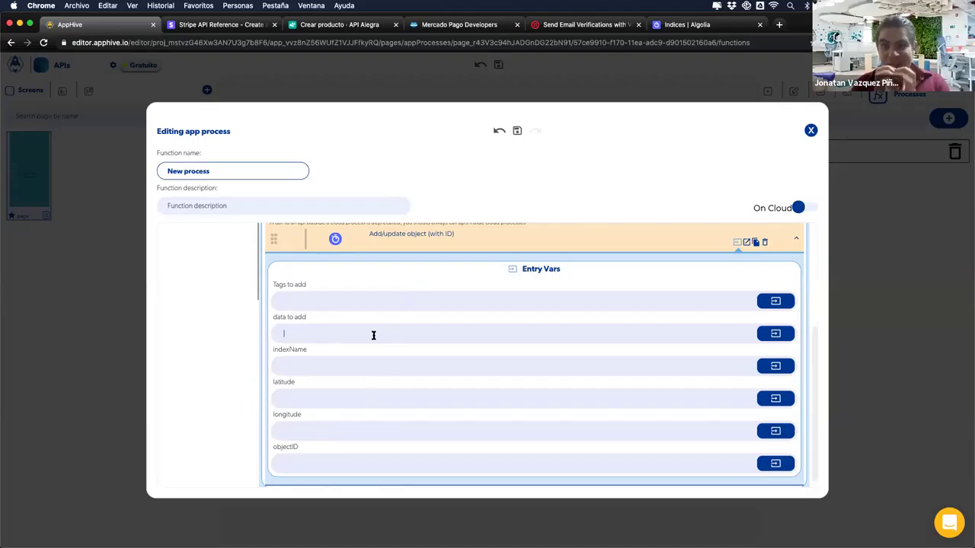
left_click(349, 368)
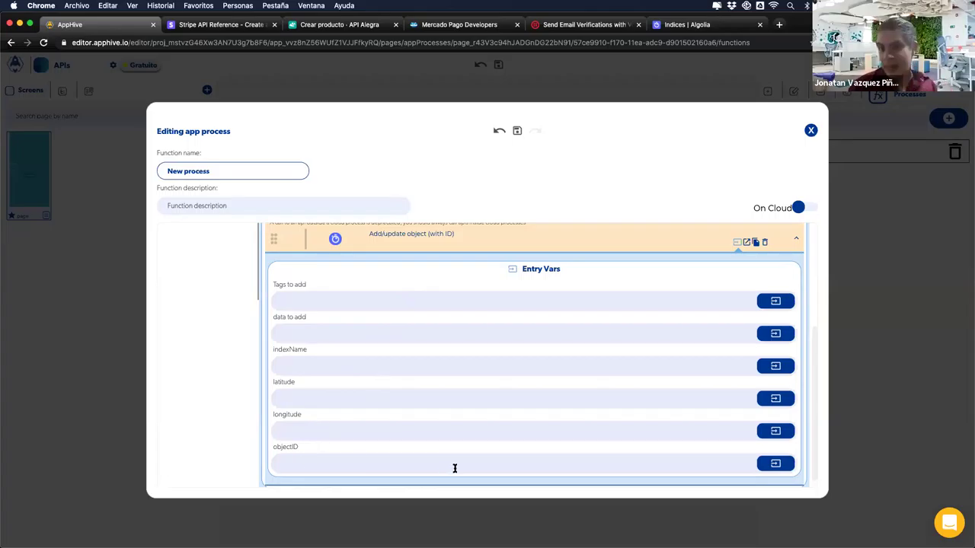
Set the objectID of the Algolia action to the previous output Generate uuid v1.
left_click(769, 465)
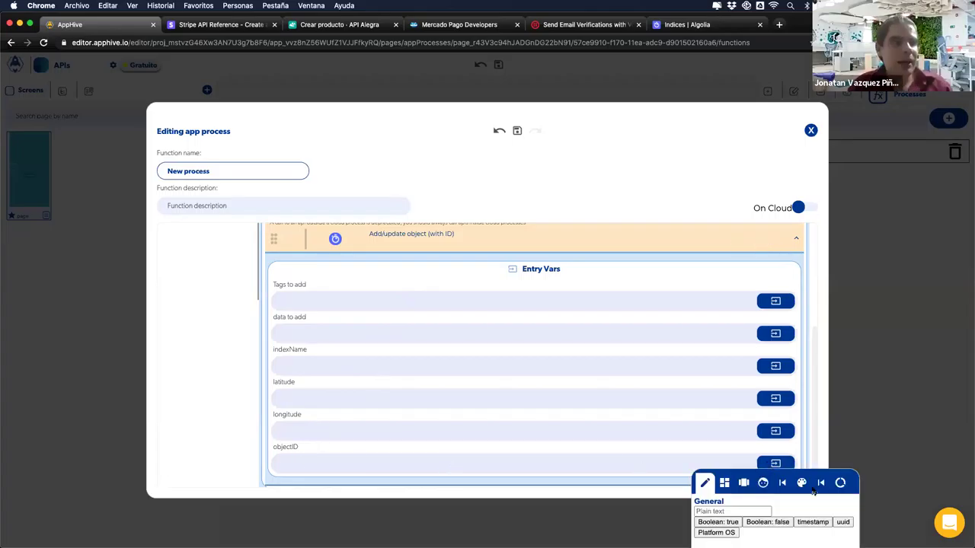
left_click(820, 483)
left_click(792, 512)
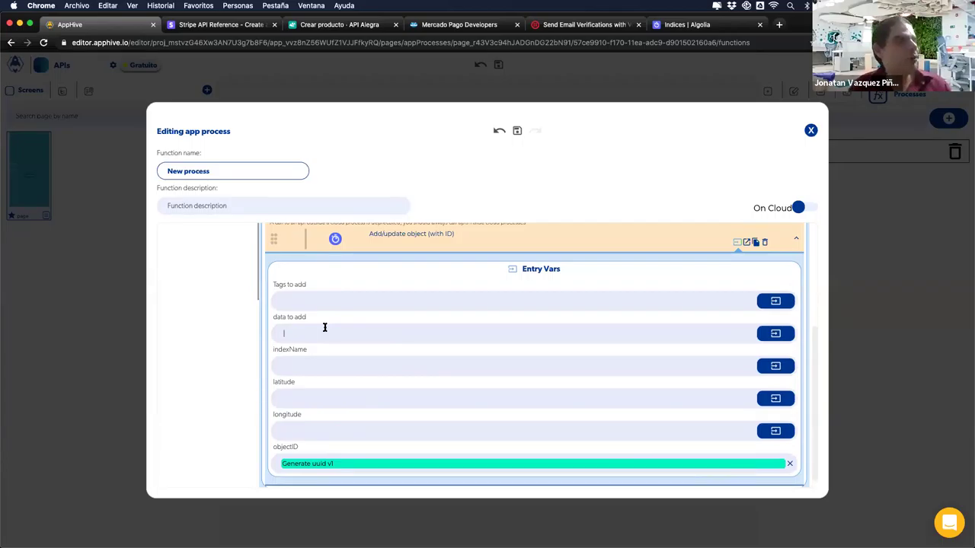
Delete the Add/update object (with ID) action from the Data saved callback.
scroll(348, 315, "up", 3)
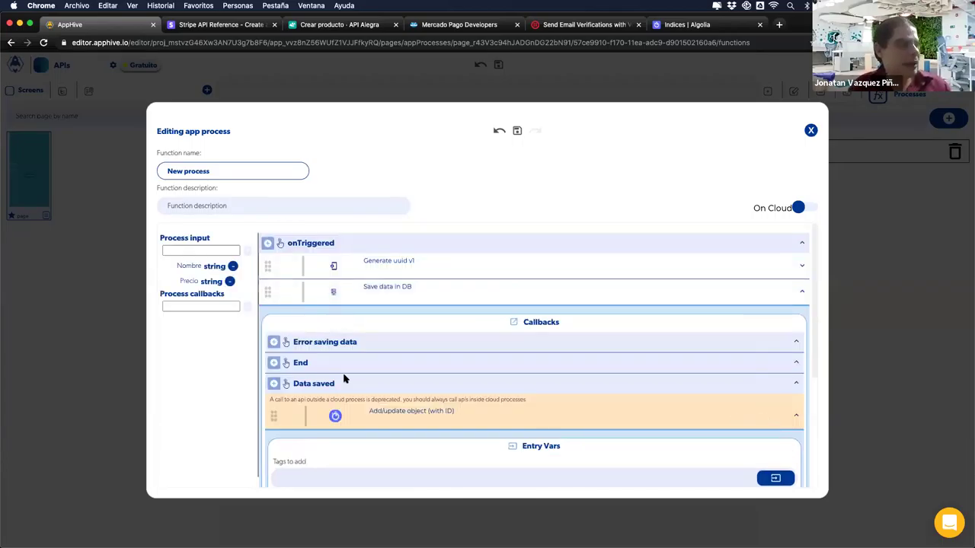
scroll(344, 376, "down", 3)
scroll(343, 378, "down", 1)
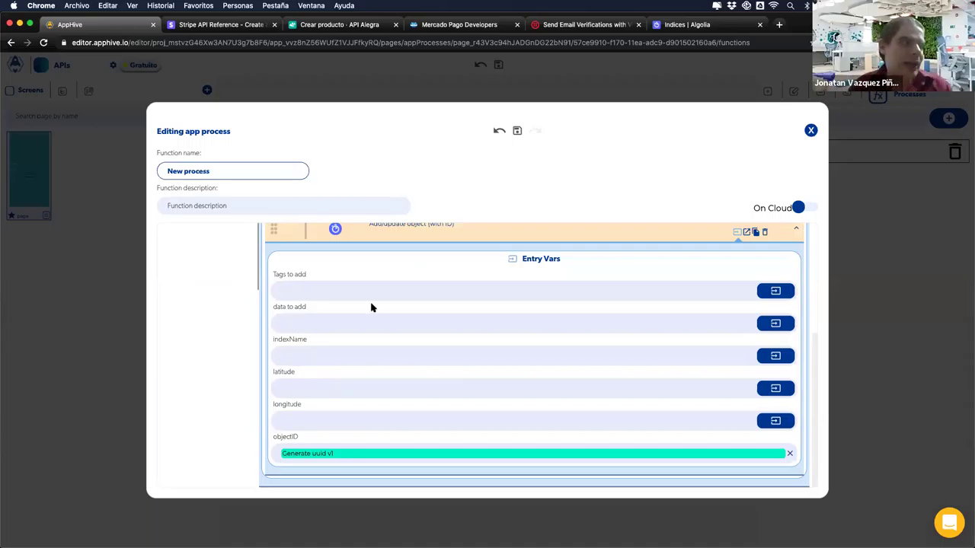
scroll(371, 307, "up", 1)
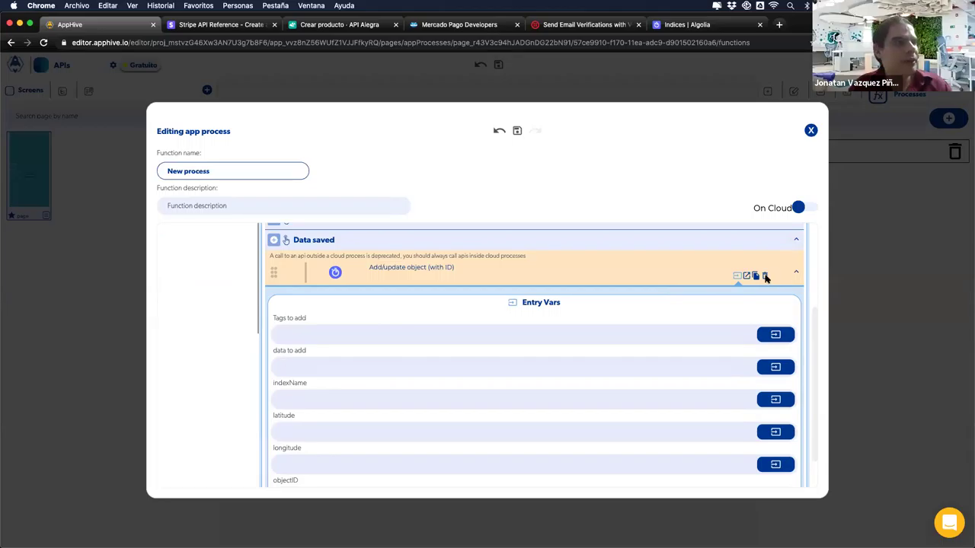
left_click(765, 276)
Add a Save local storage data action to the Data saved callback of Save data in DB.
mouse_move(274, 386)
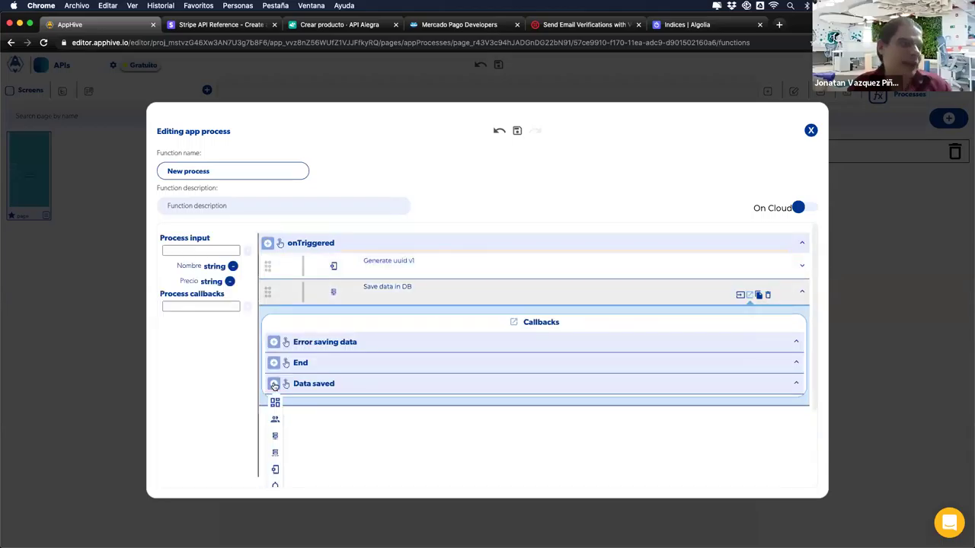
scroll(275, 386, "down", 3)
mouse_move(278, 352)
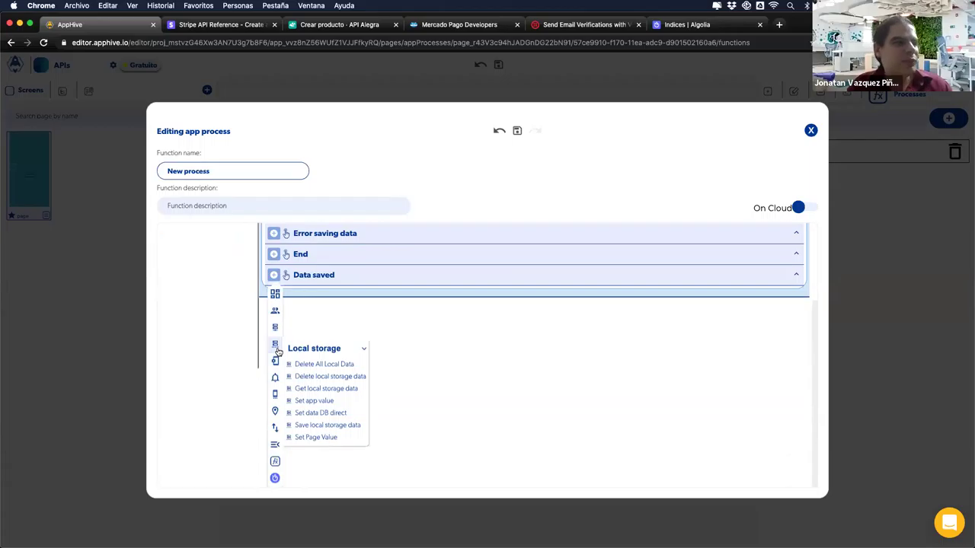
left_click(328, 427)
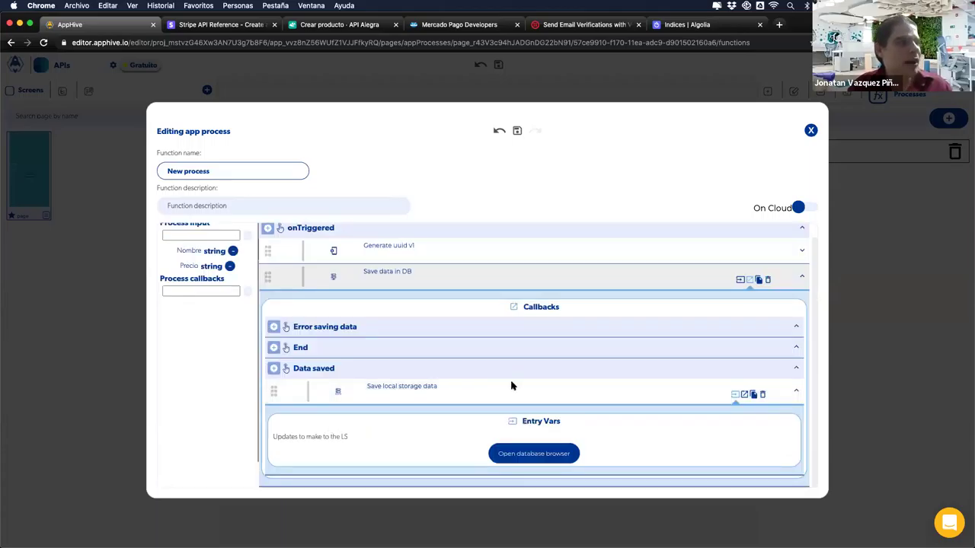
Create a Producto temporal collection in the local database of the Save local storage data action and select it.
left_click(510, 452)
left_click(261, 197)
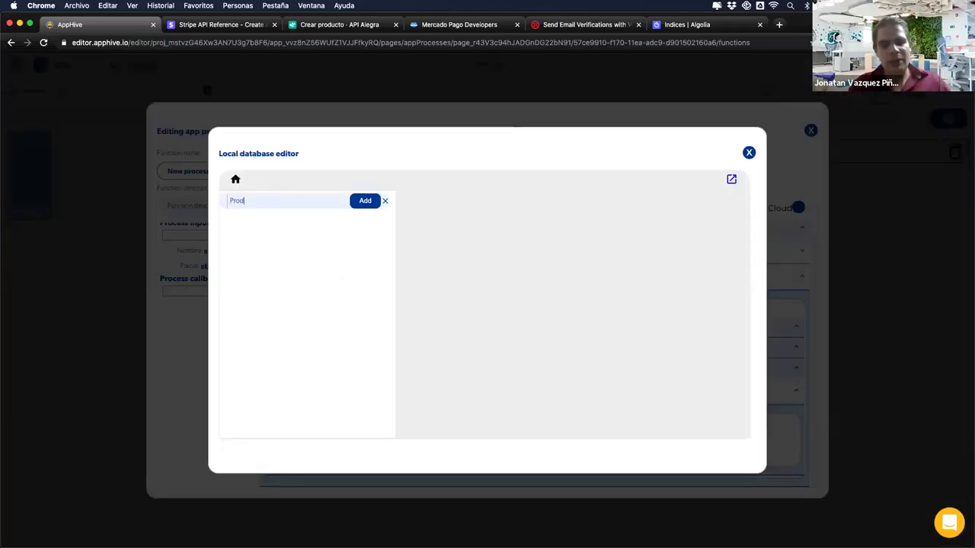
type("Producto temporal")
left_click(369, 201)
left_click(311, 220)
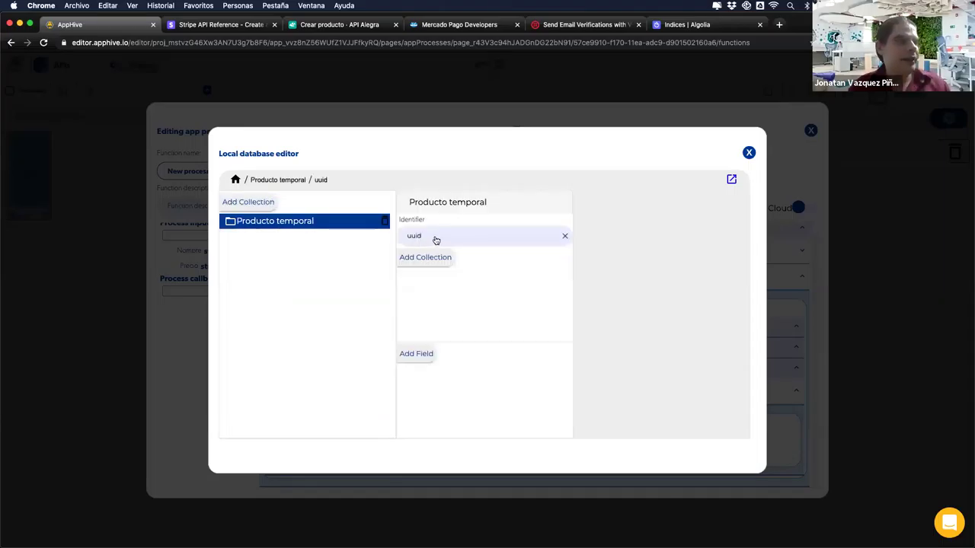
Set the identifier of the Producto temporal collection to 0.
left_click(435, 239)
left_click(403, 284)
type("0")
left_click(474, 349)
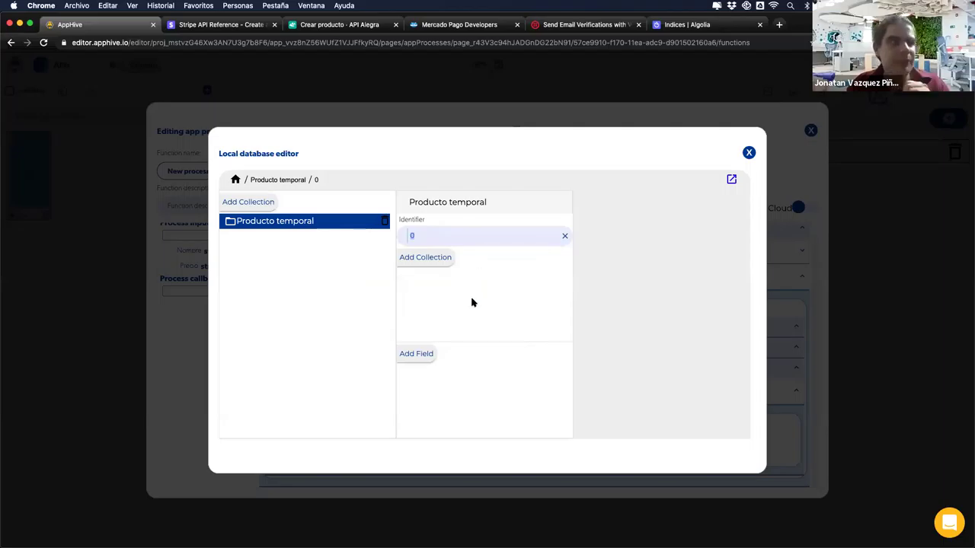
Add two fields, Nombre and Precio, to the Producto temporal collection.
left_click(428, 352)
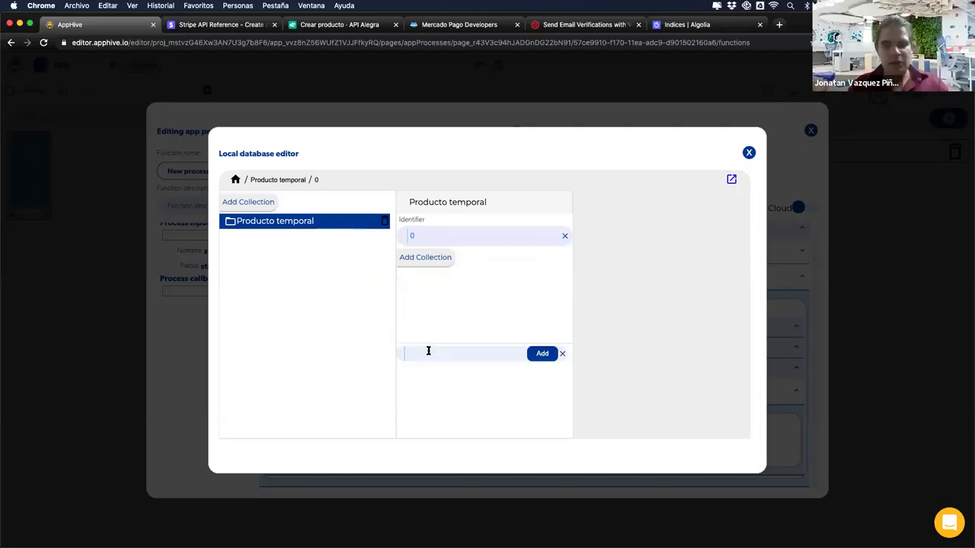
type("Nombre")
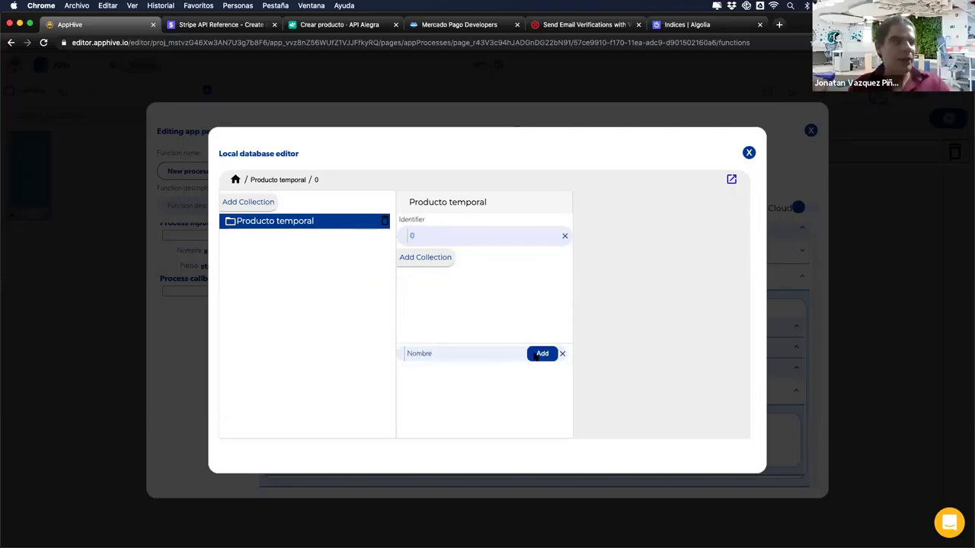
left_click(540, 353)
left_click(420, 342)
type("Precio")
left_click(542, 343)
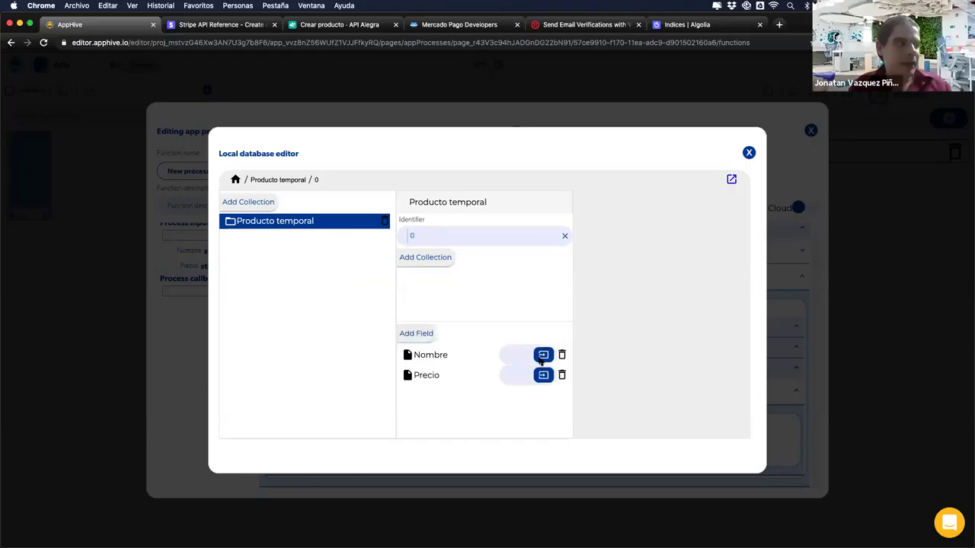
Bind the Nombre field of Producto temporal to the Nombre input using the Page data context type.
left_click(542, 362)
left_click(592, 377)
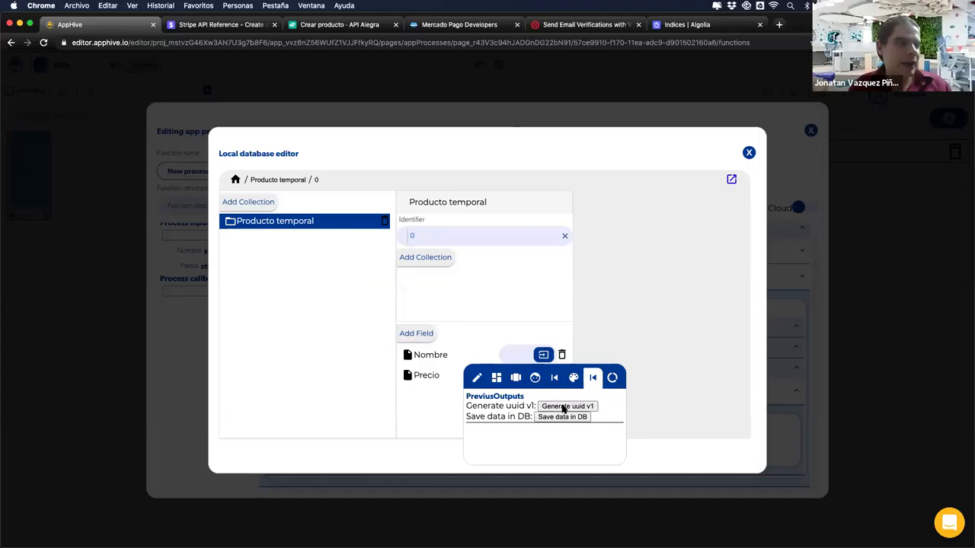
left_click(612, 378)
left_click(544, 418)
left_click(526, 441)
left_click(525, 435)
left_click(517, 445)
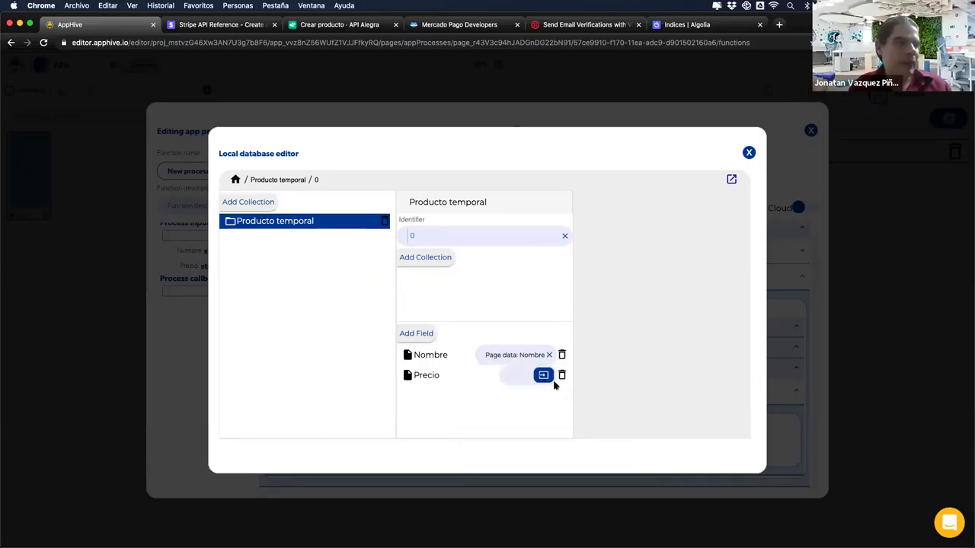
Bind the Precio field of Producto temporal to the Page data input Precio and close the local database editor.
left_click(544, 376)
left_click(609, 397)
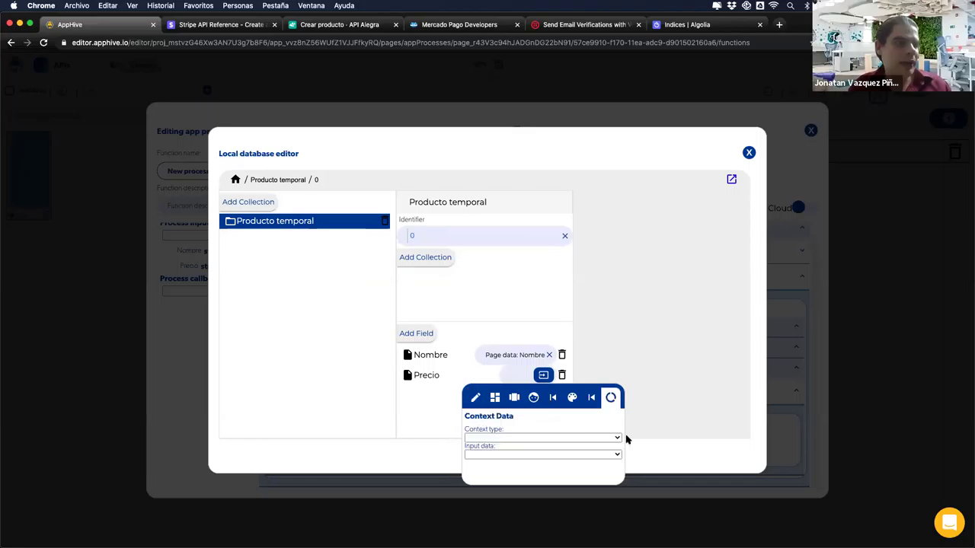
left_click(617, 438)
left_click(580, 456)
left_click(578, 455)
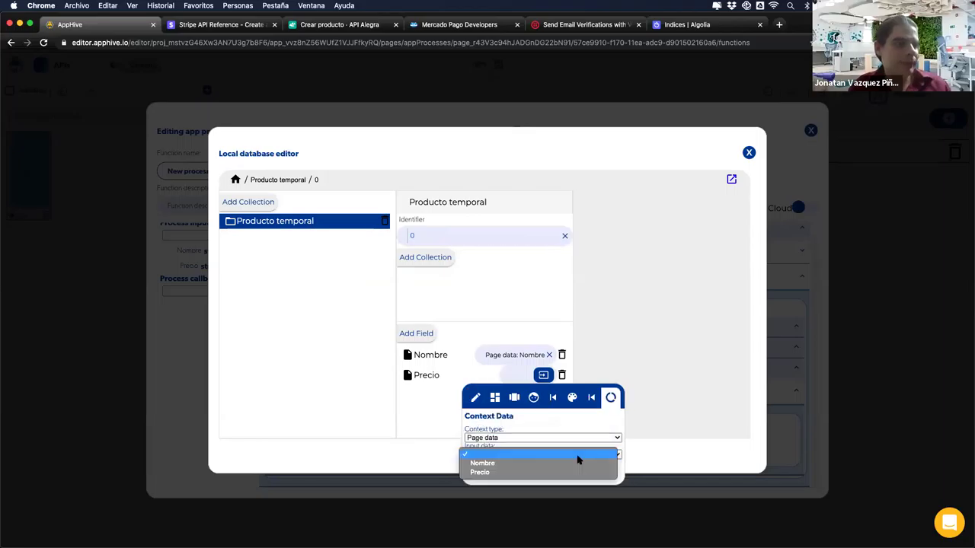
left_click(612, 342)
left_click(615, 339)
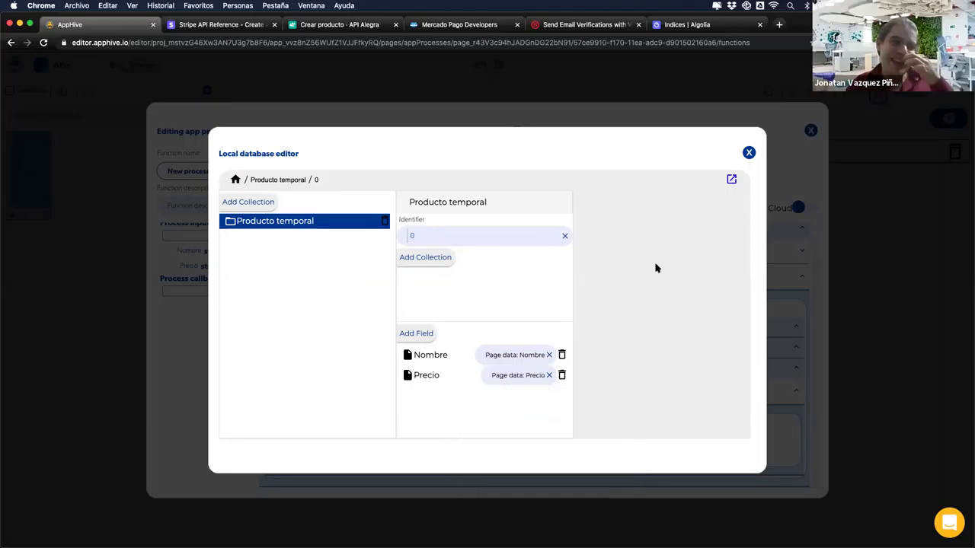
left_click(749, 152)
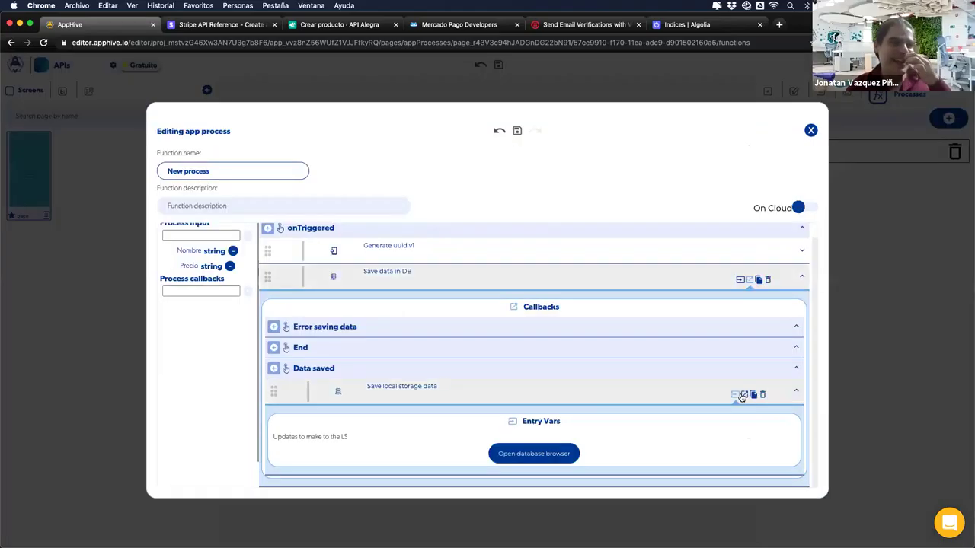
Add a Get local storage data action to the Data saved callback of Save local storage data.
left_click(278, 462)
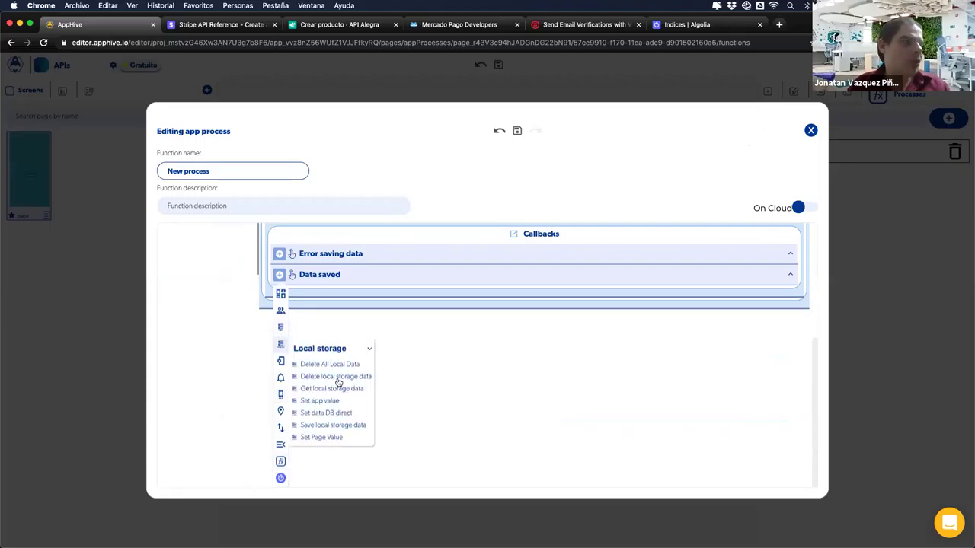
left_click(338, 387)
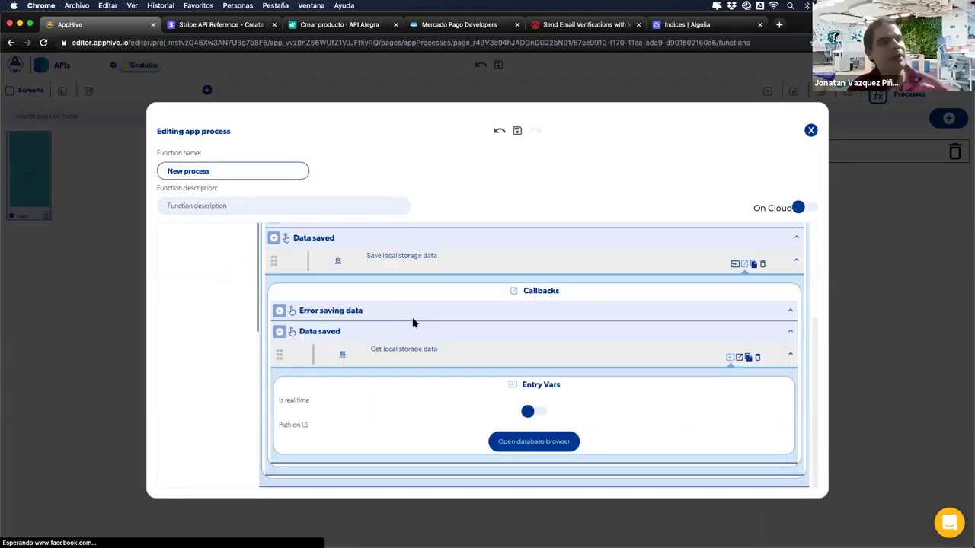
scroll(390, 284, "up", 2)
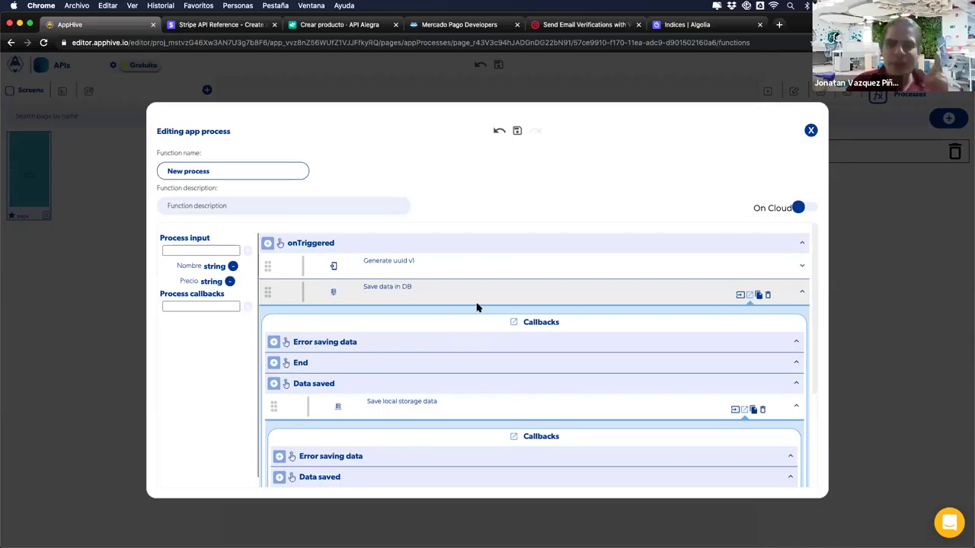
scroll(484, 308, "down", 4)
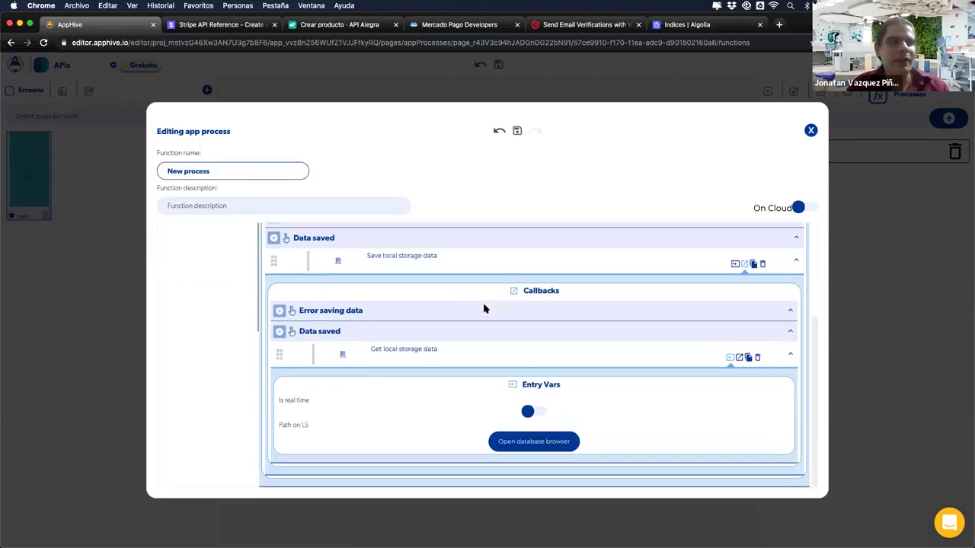
Set the Get local storage data path to the Producto temporal collection and close the local database editor.
left_click(531, 441)
left_click(311, 221)
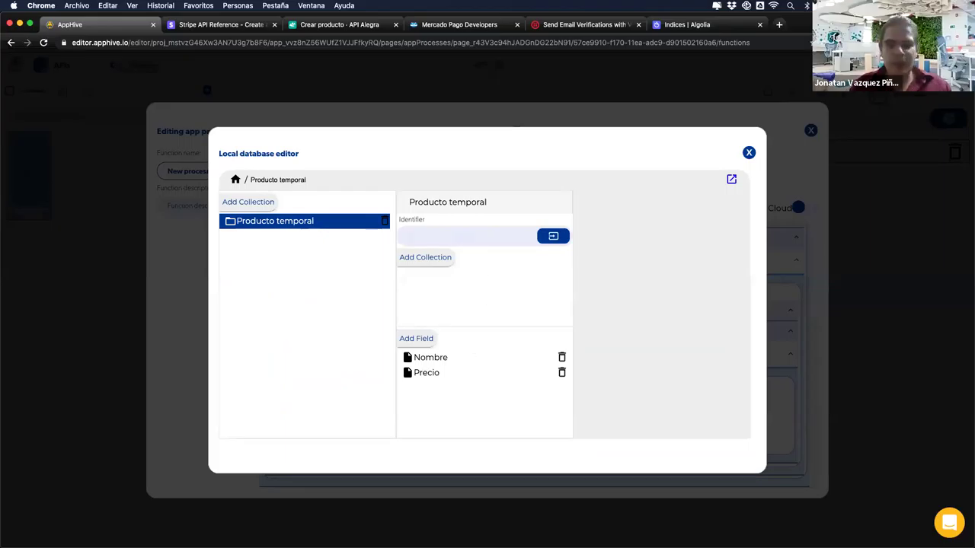
left_click(777, 379)
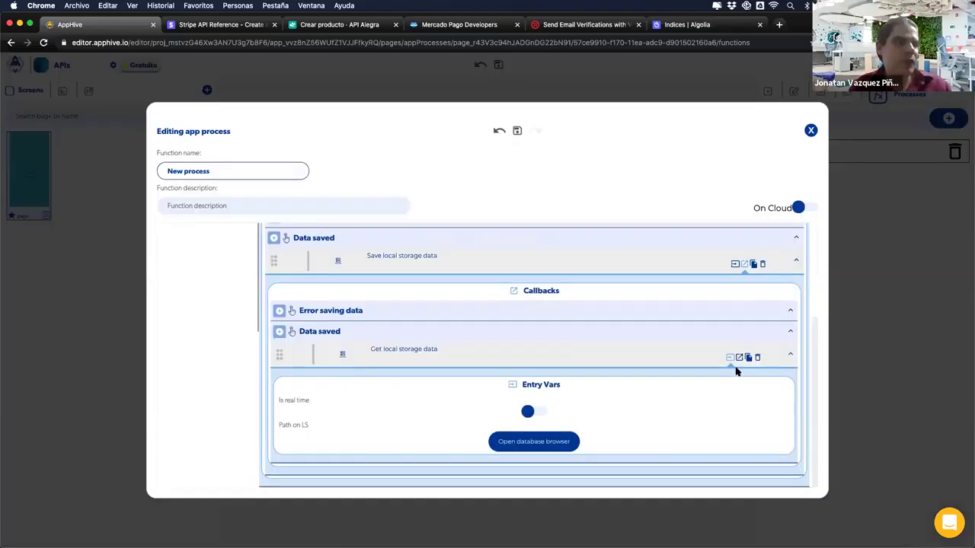
Add Algolia's Add/update object (with ID) action to the Success retrieving data callback of Get local storage data.
left_click(738, 362)
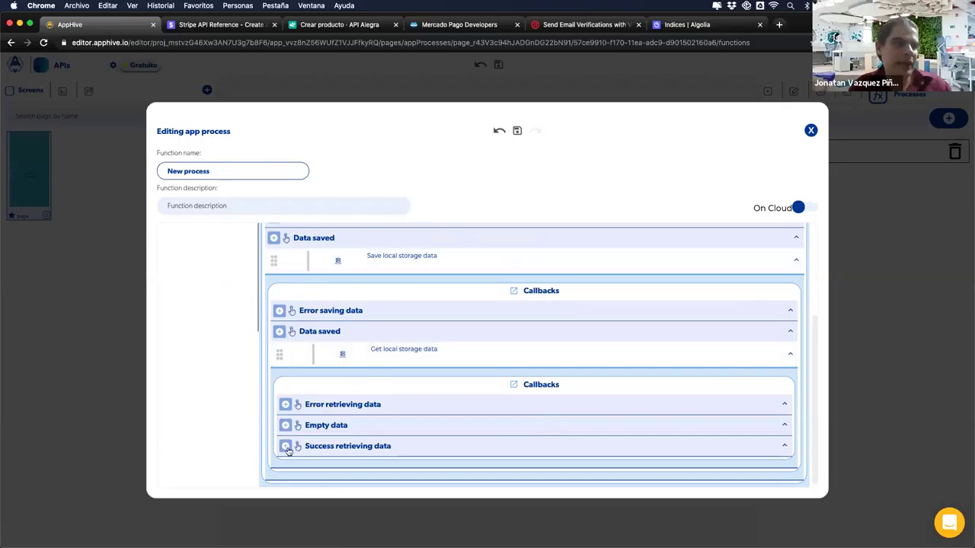
left_click(286, 447)
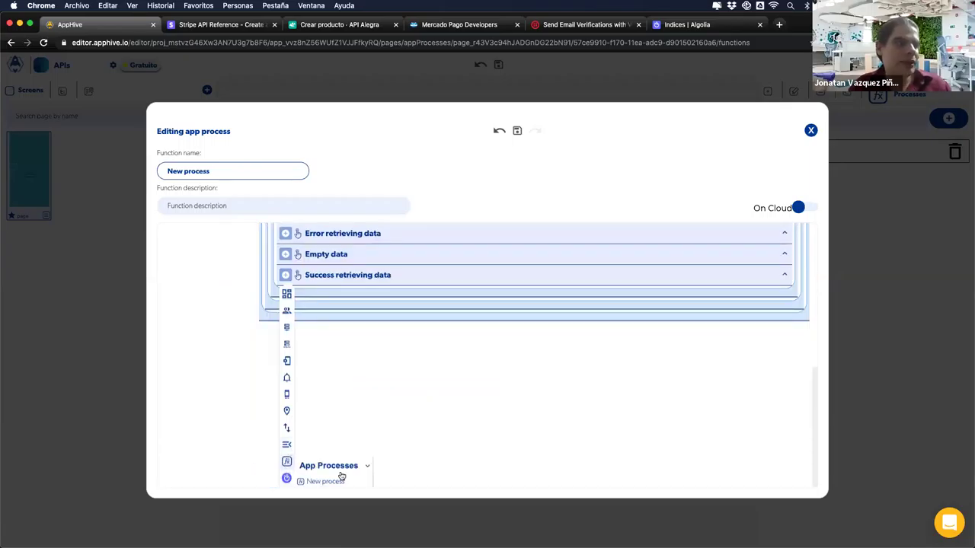
left_click(345, 476)
left_click(348, 431)
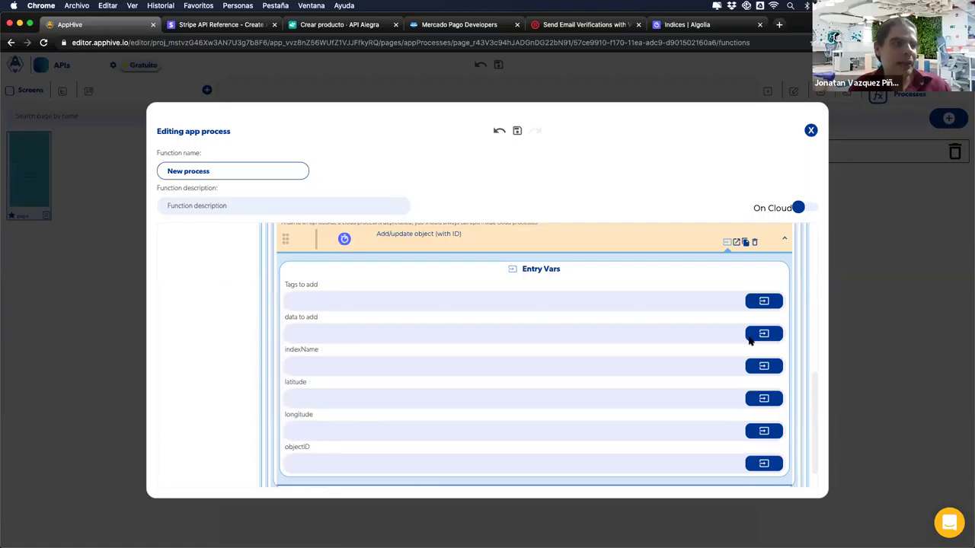
Feed the Get local storage data output into the entry variables of the Algolia Add/update object (with ID) action.
left_click(764, 364)
left_click(803, 358)
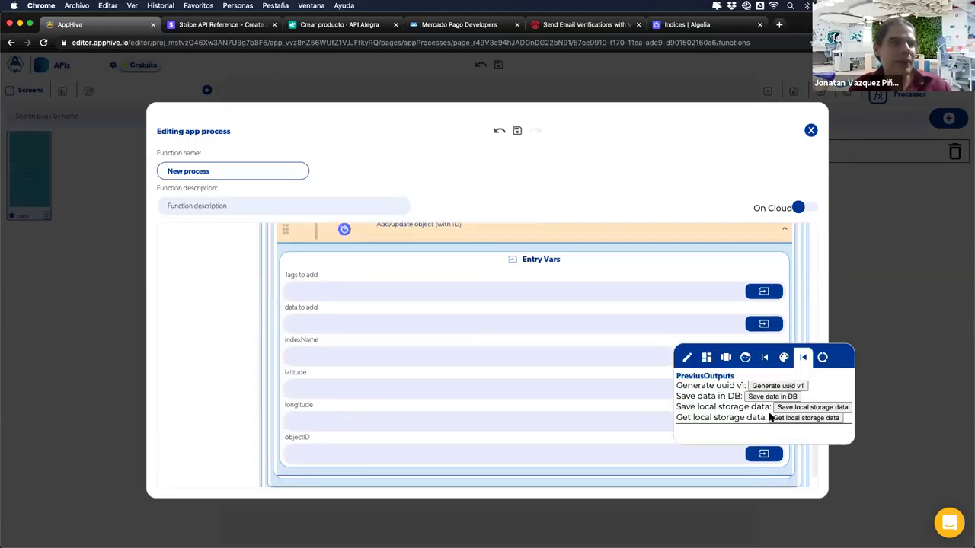
left_click(778, 417)
left_click(498, 354)
Delete the Save local storage data action, including its nested actions, from the Data saved callback of Save data in DB.
scroll(535, 361, "up", 6)
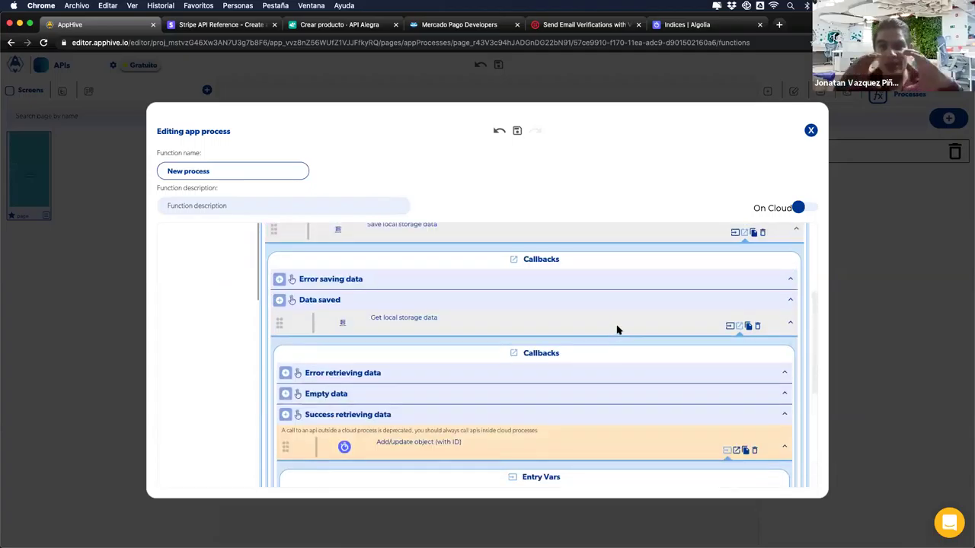
scroll(642, 333, "up", 3)
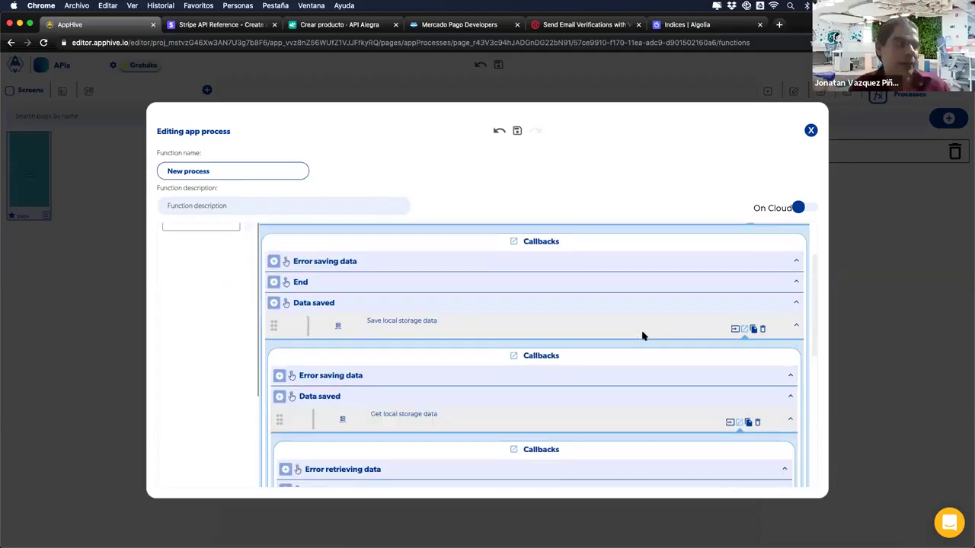
left_click(762, 336)
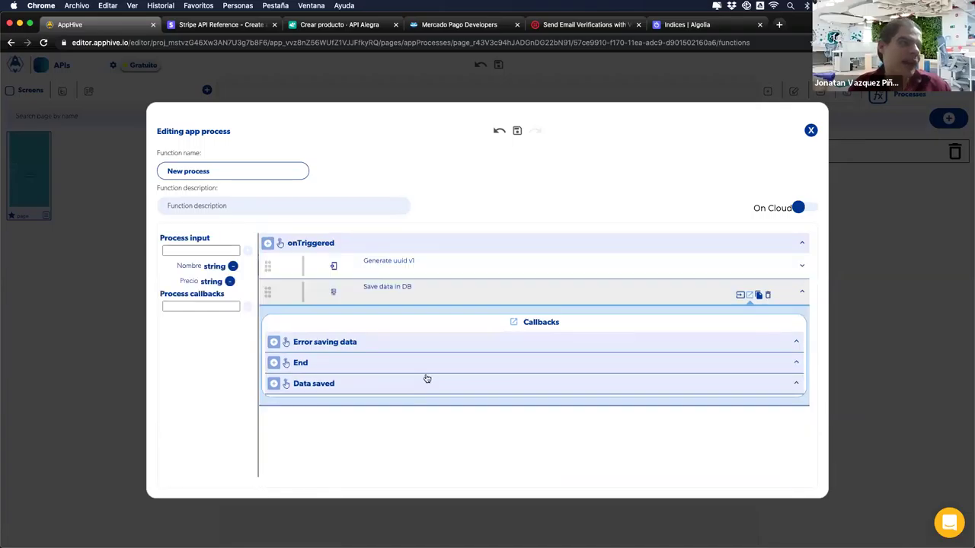
Add a Get database data action to the Data saved callback of Save data in DB.
left_click(273, 386)
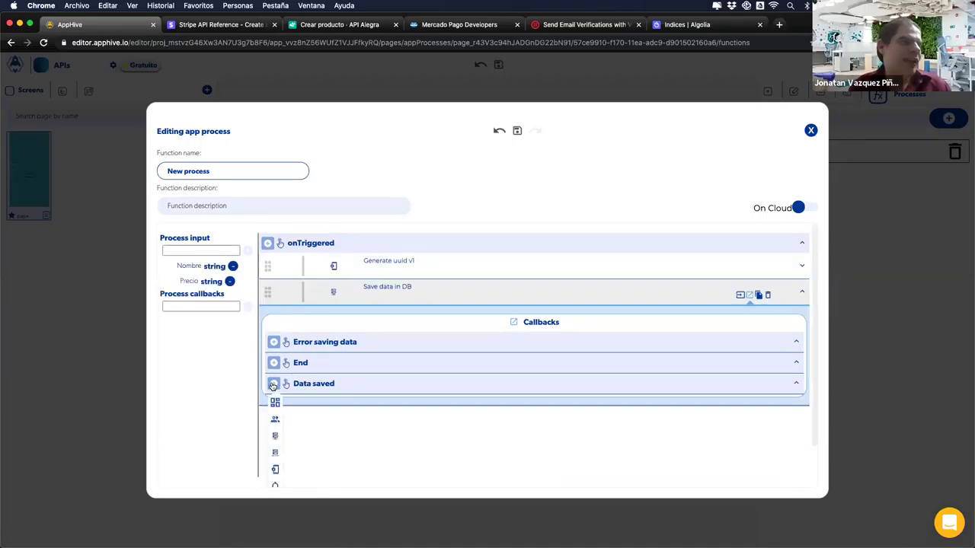
scroll(274, 381, "down", 3)
mouse_move(275, 328)
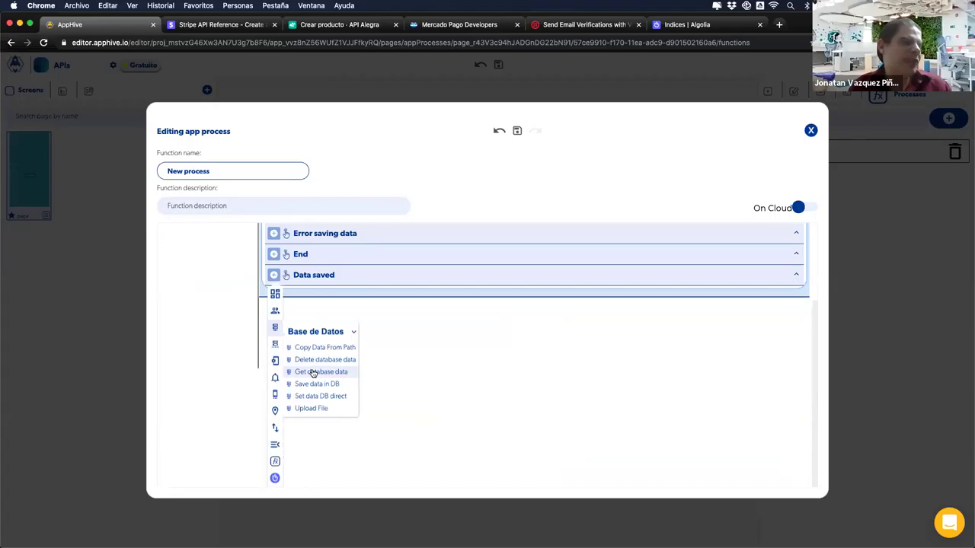
left_click(312, 373)
Set the Get database data path to the Productos collection with the Generate uuid v1 output as identifier, and close the cloud database editor.
scroll(421, 402, "down", 3)
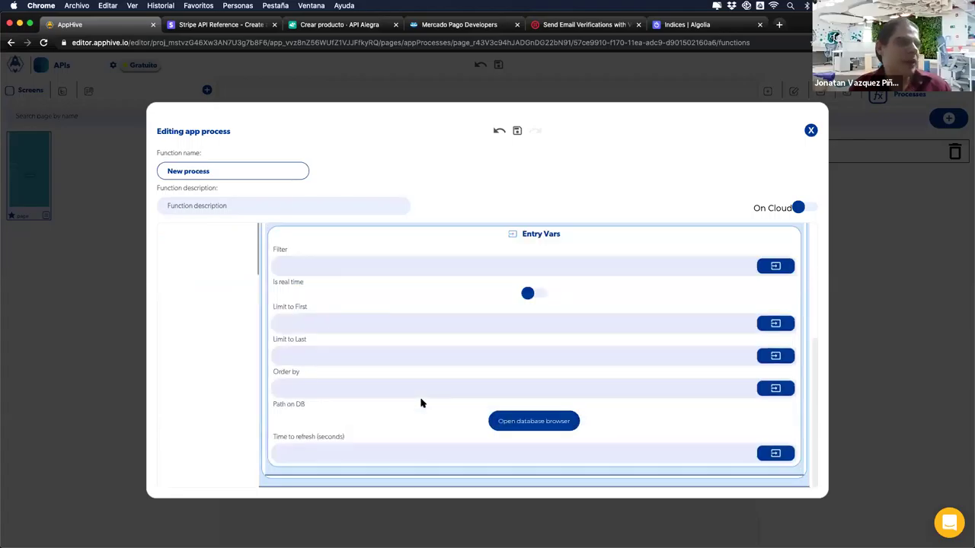
left_click(512, 424)
left_click(280, 223)
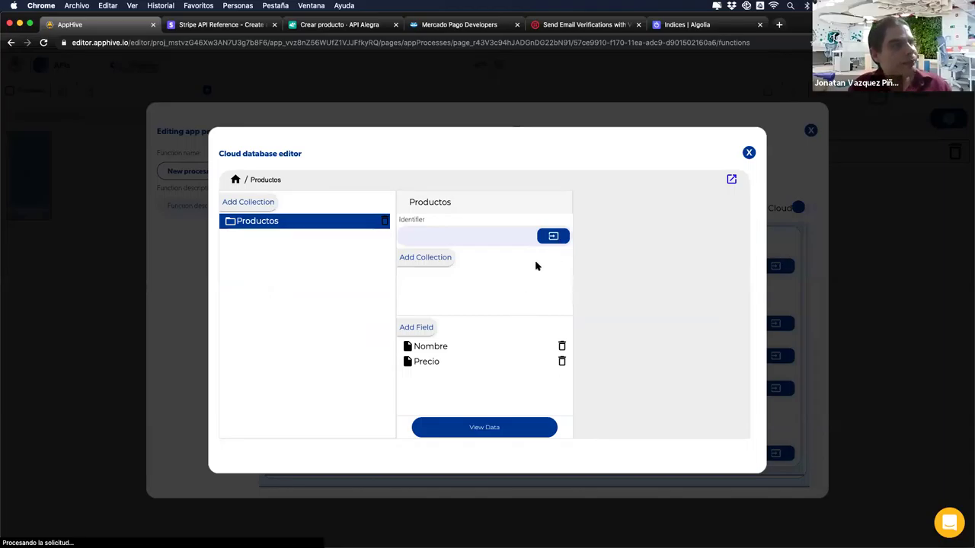
left_click(553, 237)
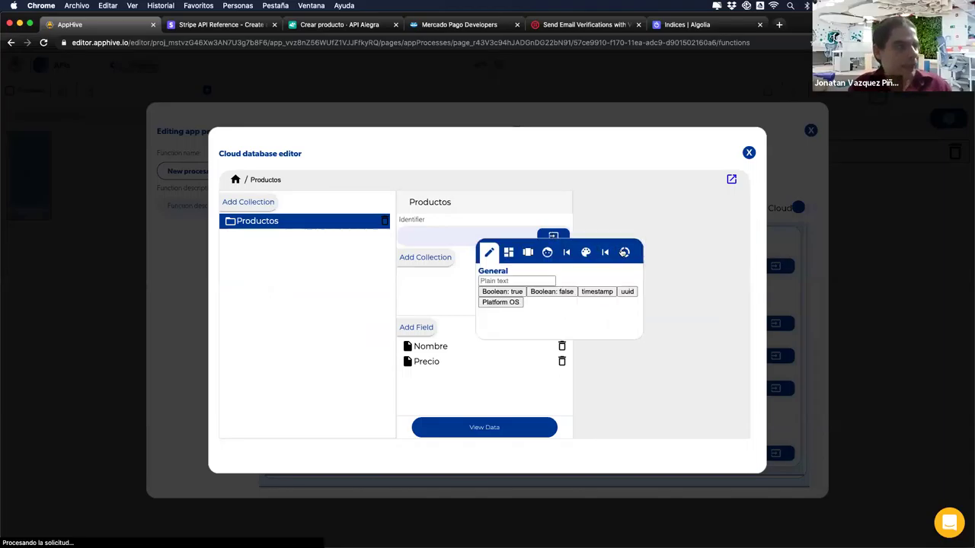
left_click(606, 252)
left_click(605, 252)
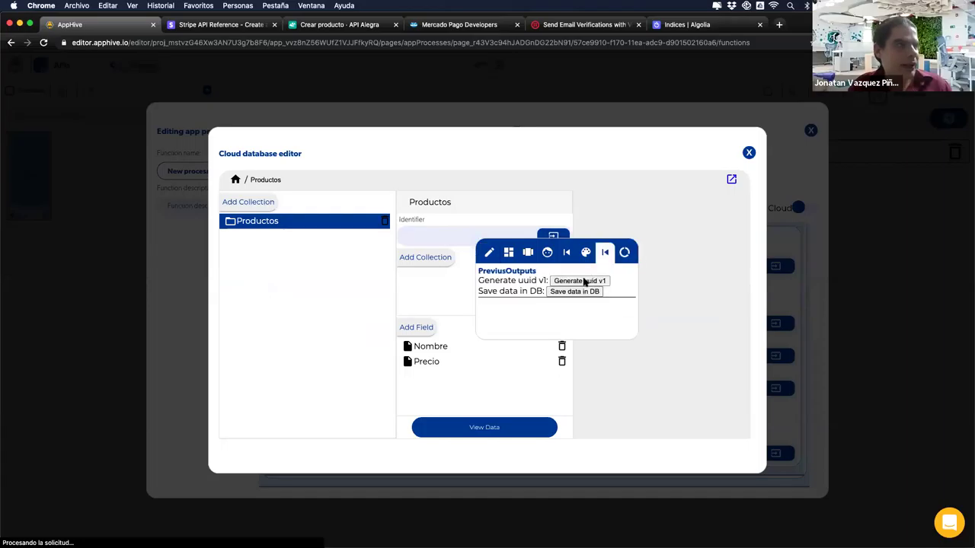
left_click(584, 281)
left_click(749, 153)
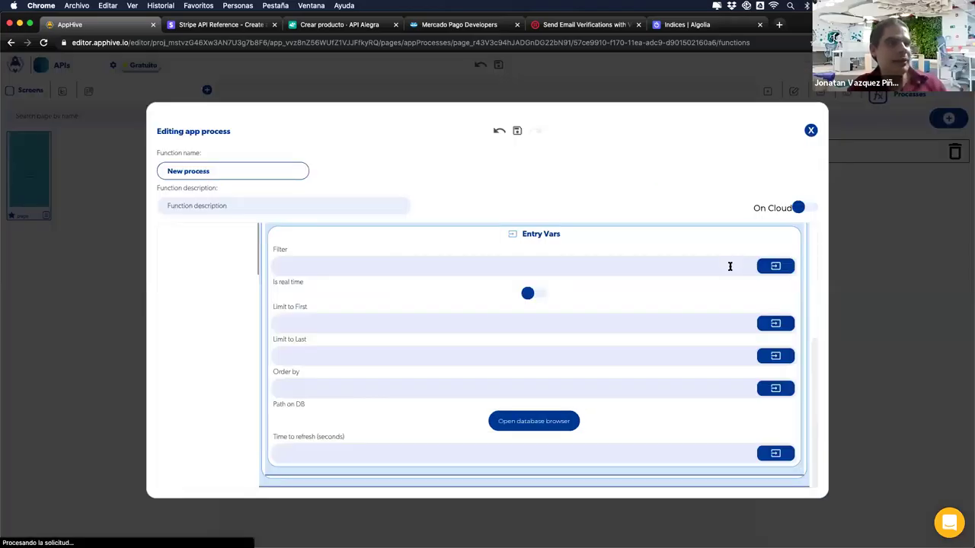
Add Algolia's Add/update object (with ID) action to the Data obtained callback of Get database data.
left_click(739, 277)
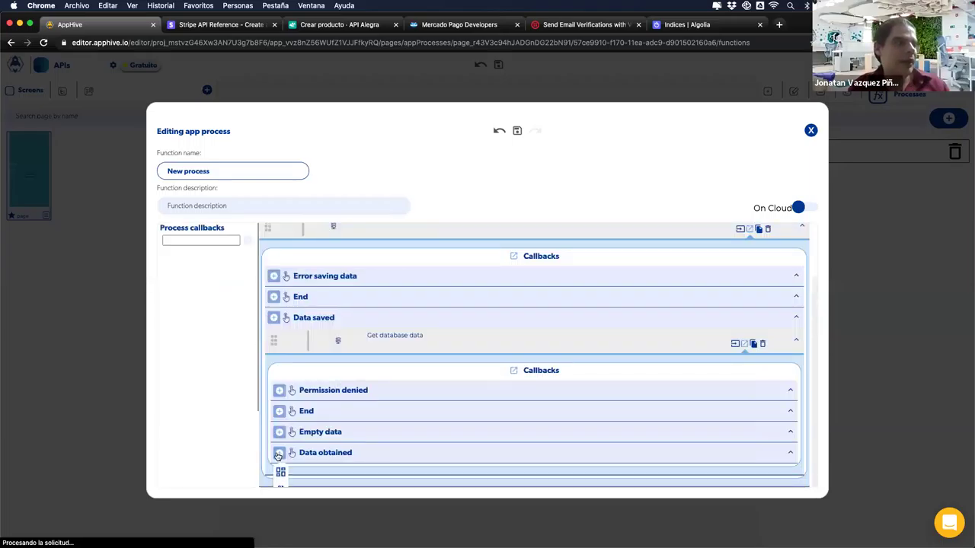
scroll(280, 476, "down", 3)
left_click(339, 481)
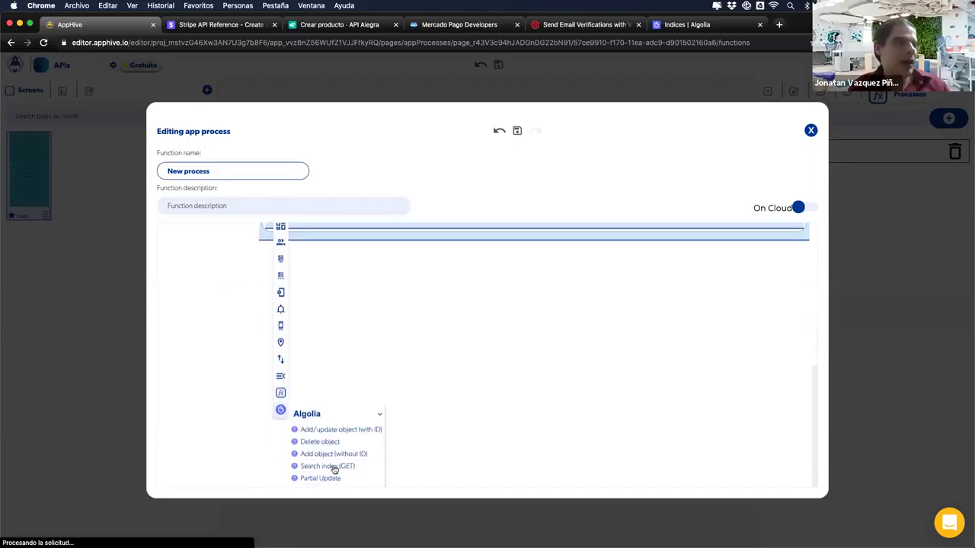
left_click(338, 431)
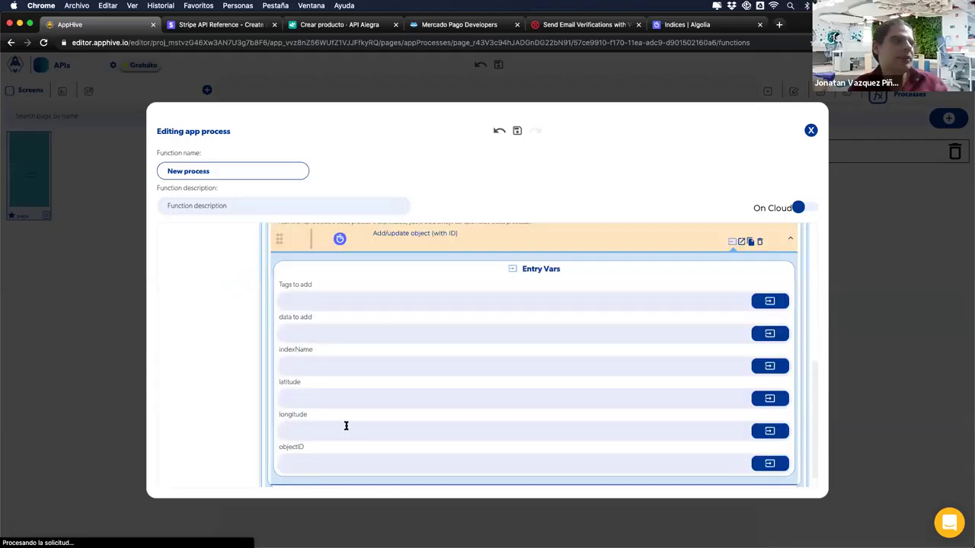
Bind the data to add variable of Add/update object (with ID) to the Get database data output.
scroll(411, 388, "down", 3)
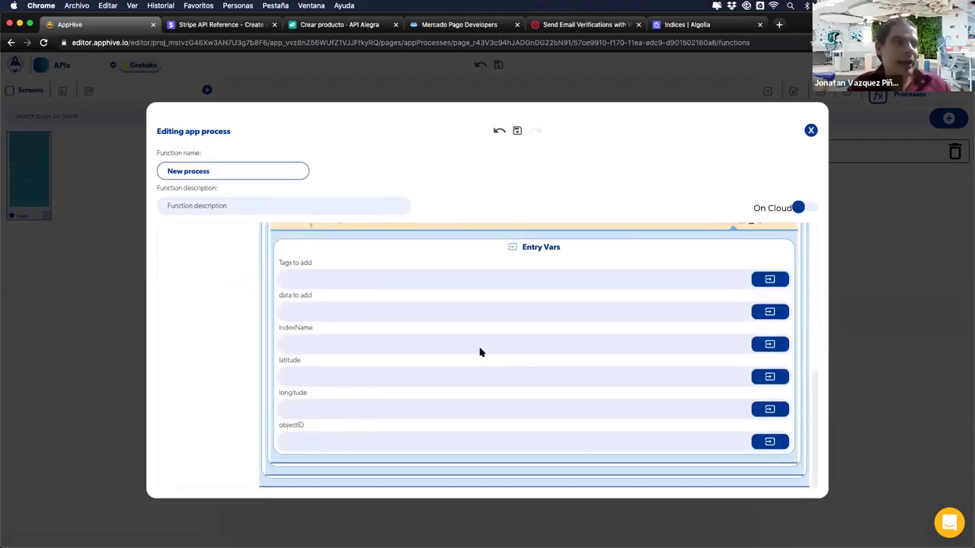
left_click(773, 313)
left_click(812, 329)
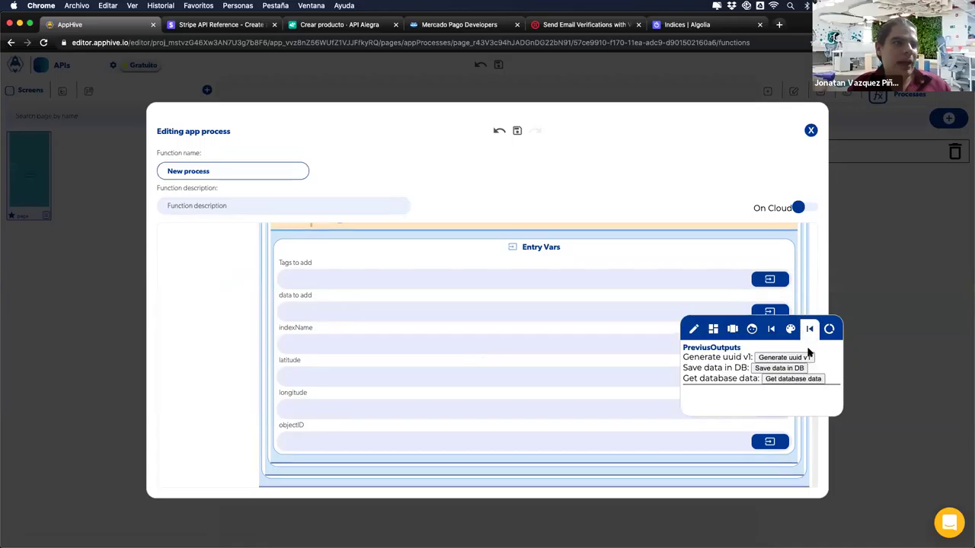
left_click(774, 377)
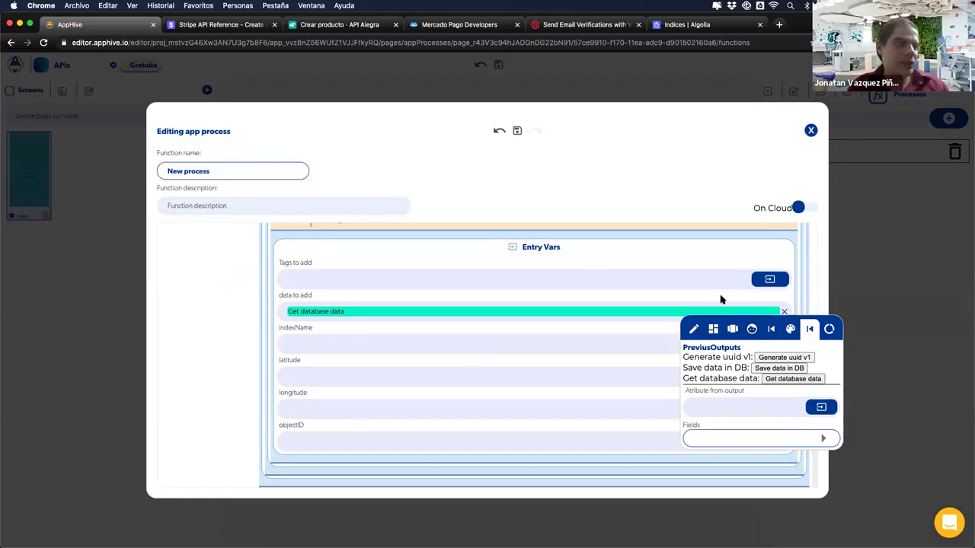
left_click(697, 293)
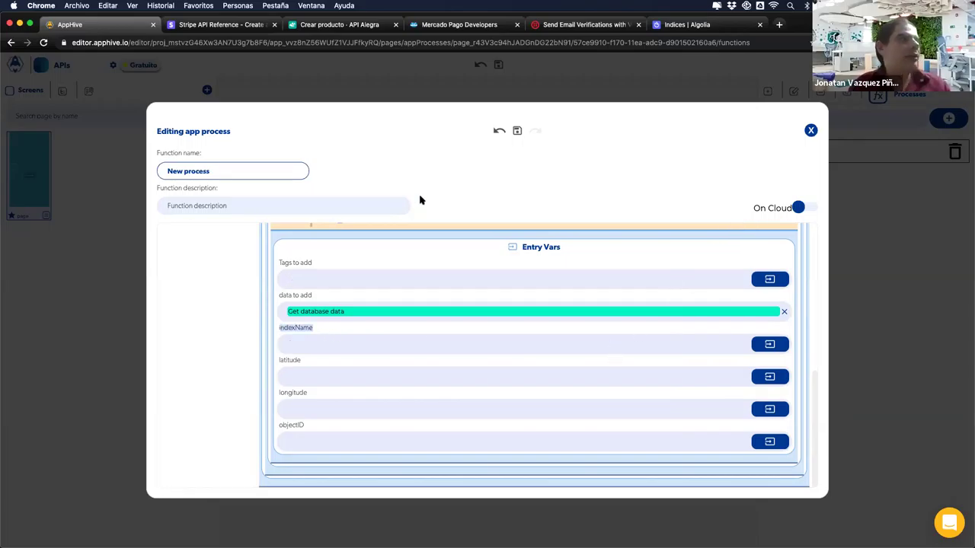
Switch to the Algolia dashboard, check the list of indices and copy the index name products.
left_click(672, 24)
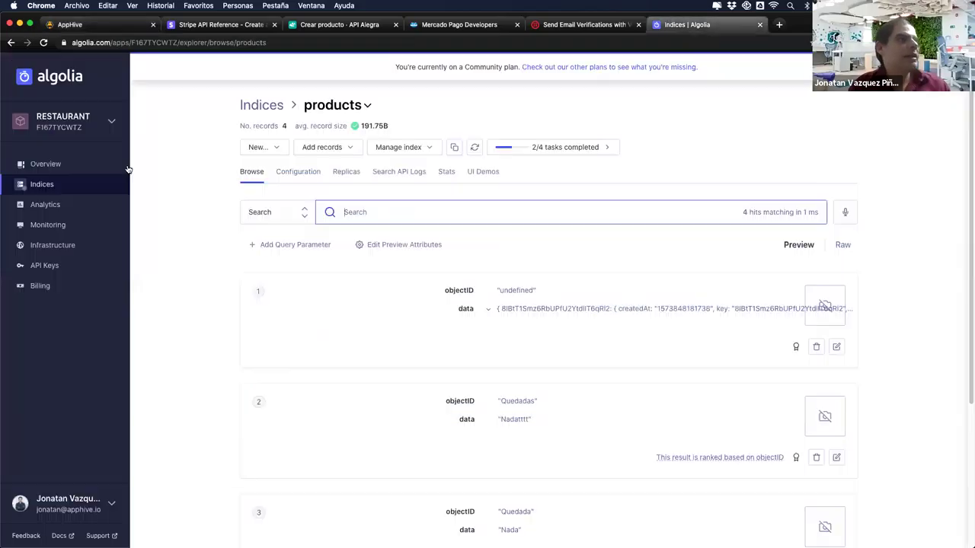
left_click_drag(362, 113, 306, 106)
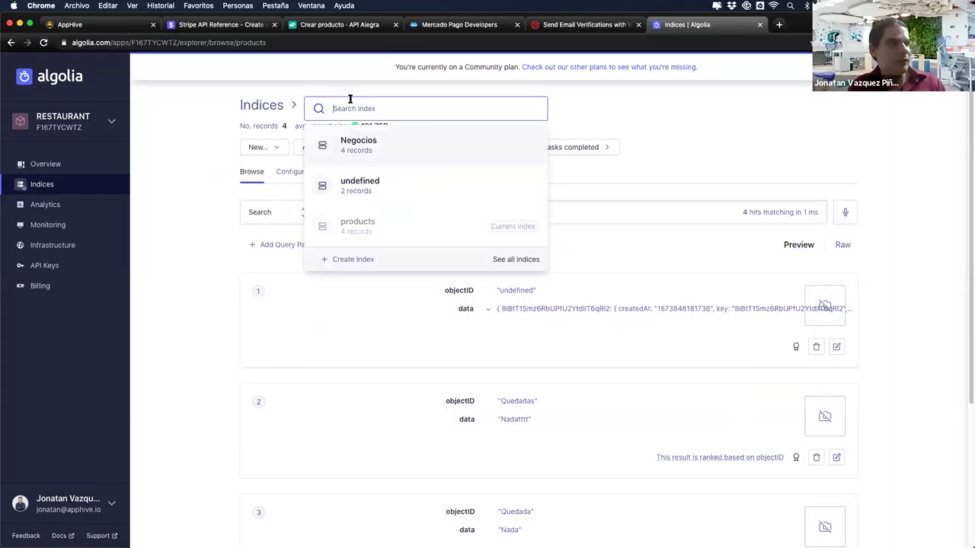
left_click(380, 225)
left_click(453, 80)
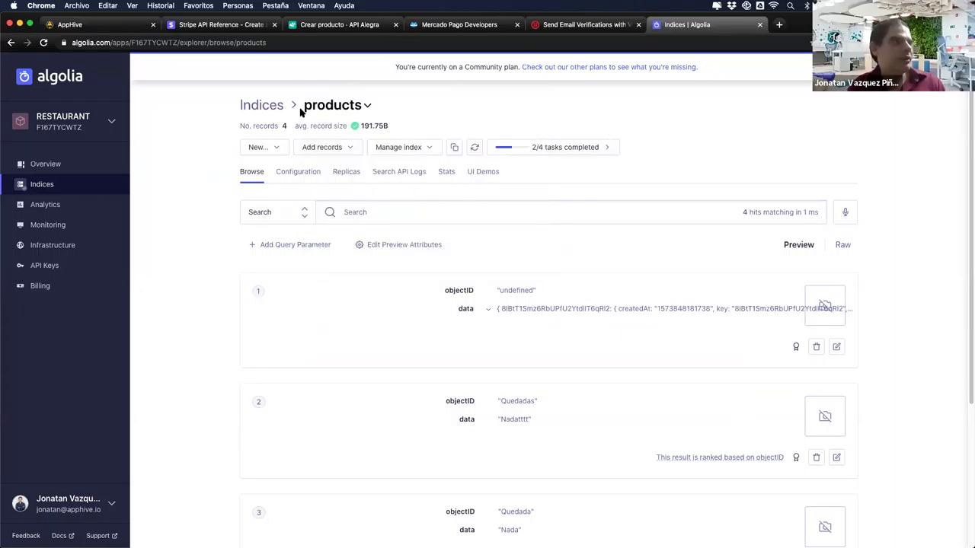
left_click_drag(362, 105, 303, 107)
key("cmd+c")
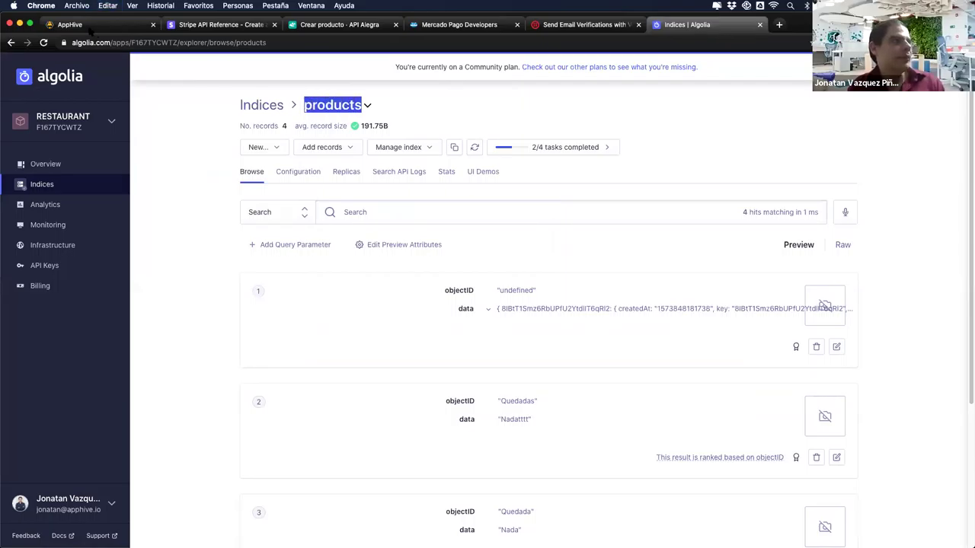
Return to AppHive and set the indexName of Add/update object (with ID) to products.
left_click(89, 26)
left_click(309, 347)
key("cmd+v")
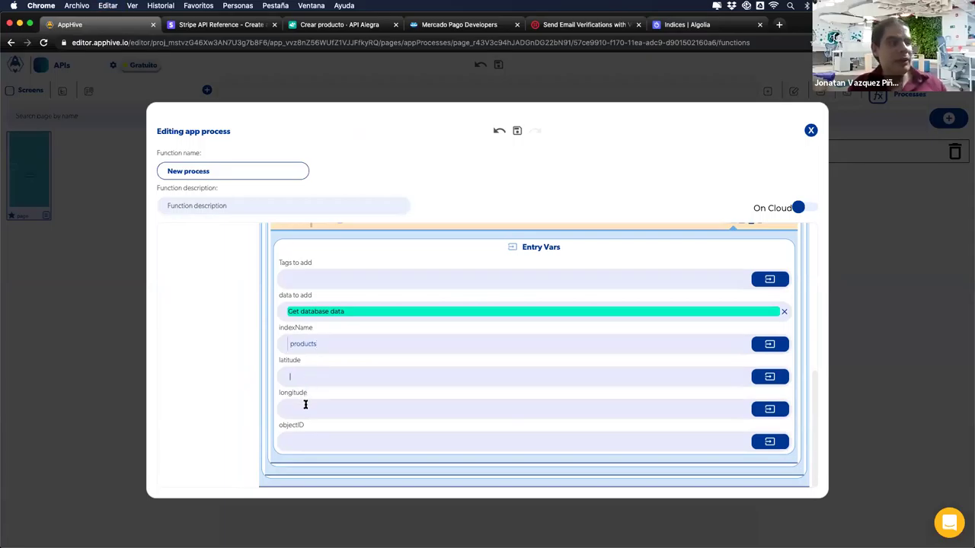
left_click(305, 405)
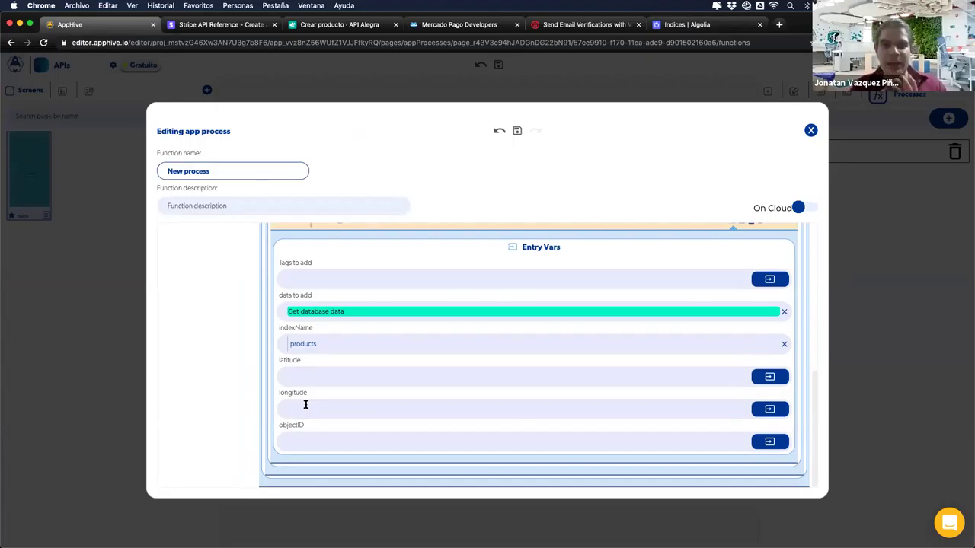
Bind the objectID of Add/update object (with ID) to the Generate uuid v1 output.
left_click(300, 444)
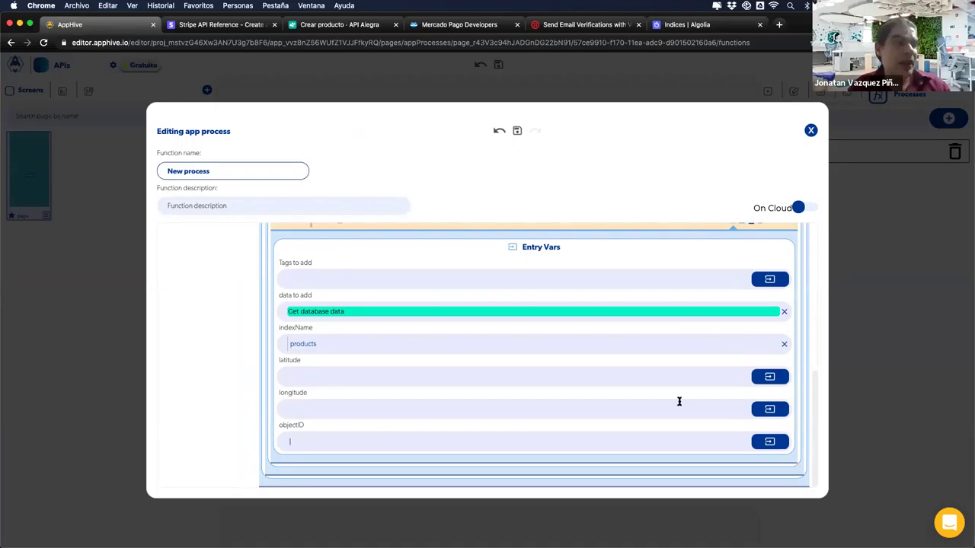
left_click(766, 441)
left_click(791, 484)
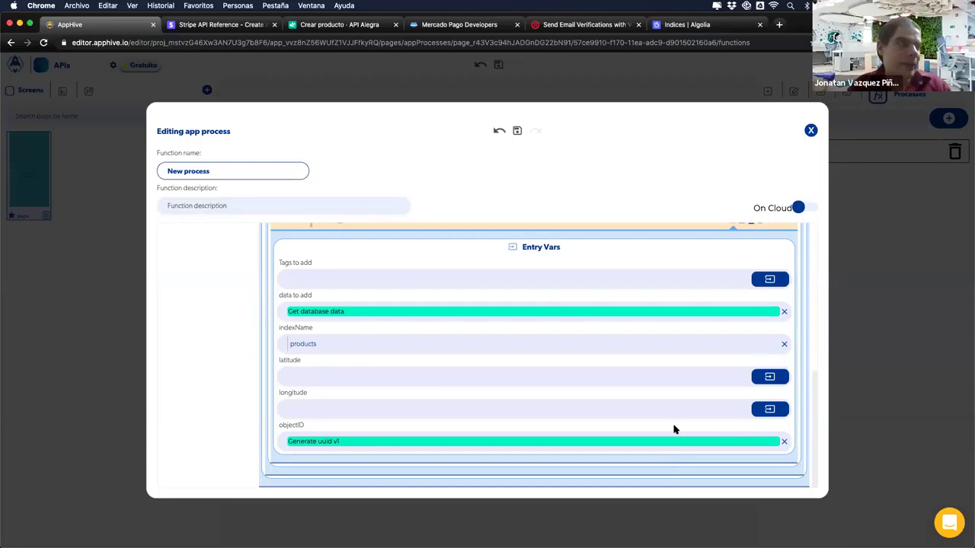
Add a Send Alert action to the Success callback of Add/update object (with ID).
scroll(674, 429, "up", 2)
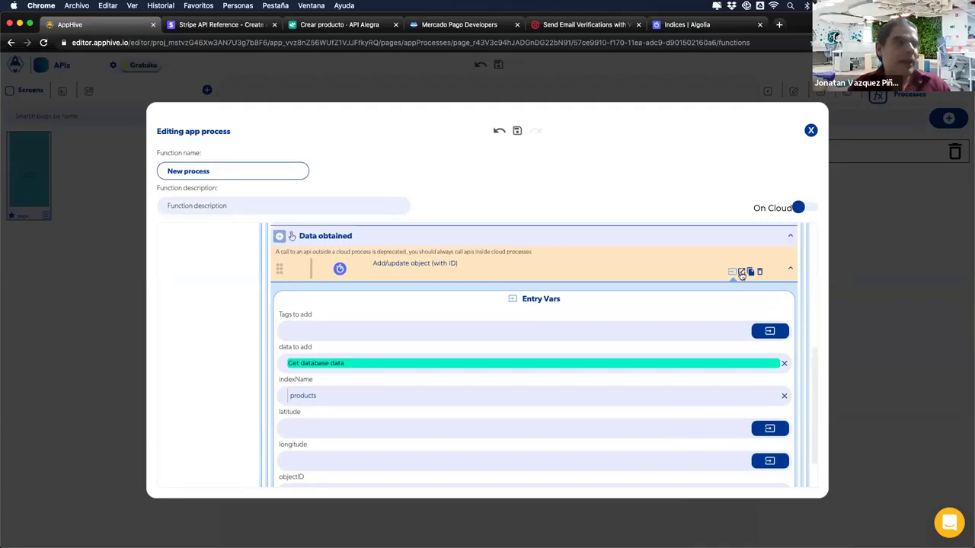
left_click(741, 273)
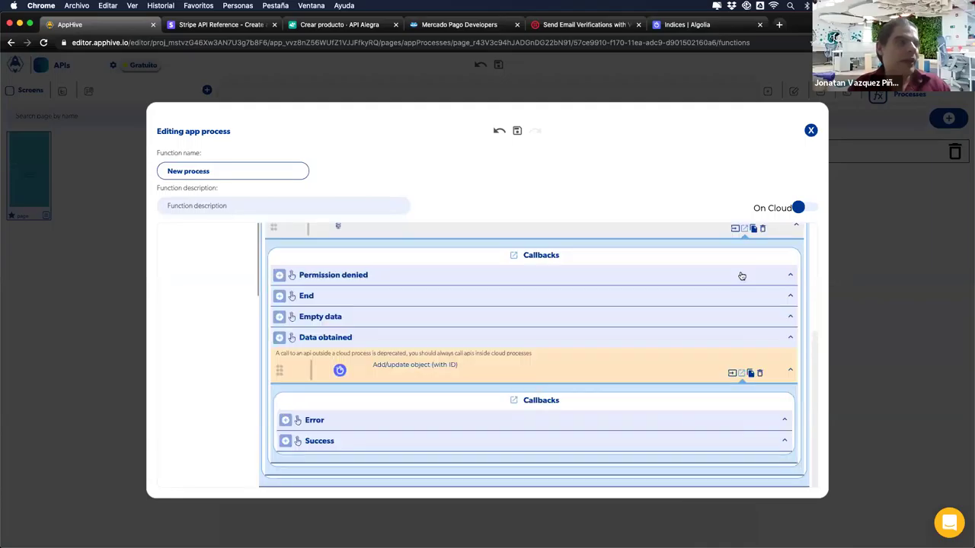
left_click(286, 443)
scroll(286, 423, "down", 3)
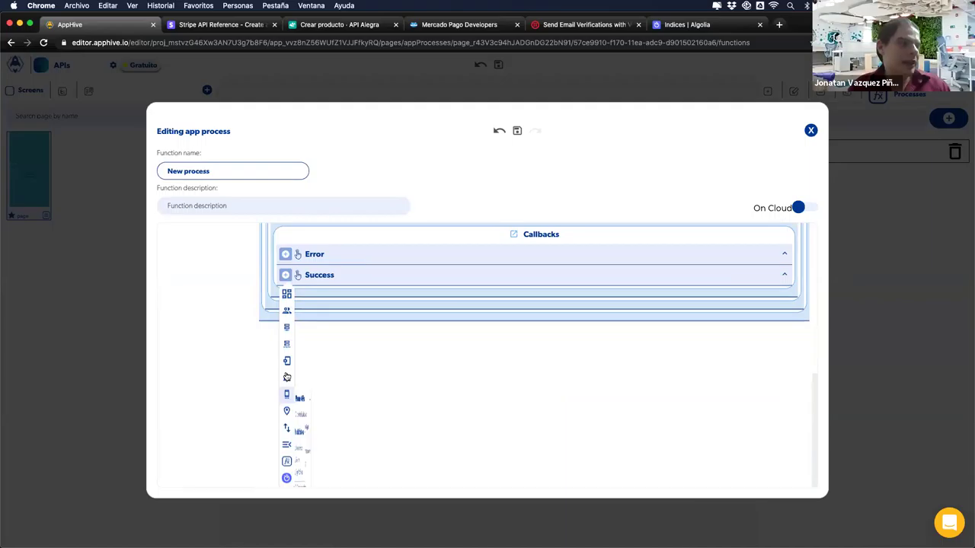
mouse_move(287, 377)
left_click(322, 422)
scroll(335, 381, "up", 1)
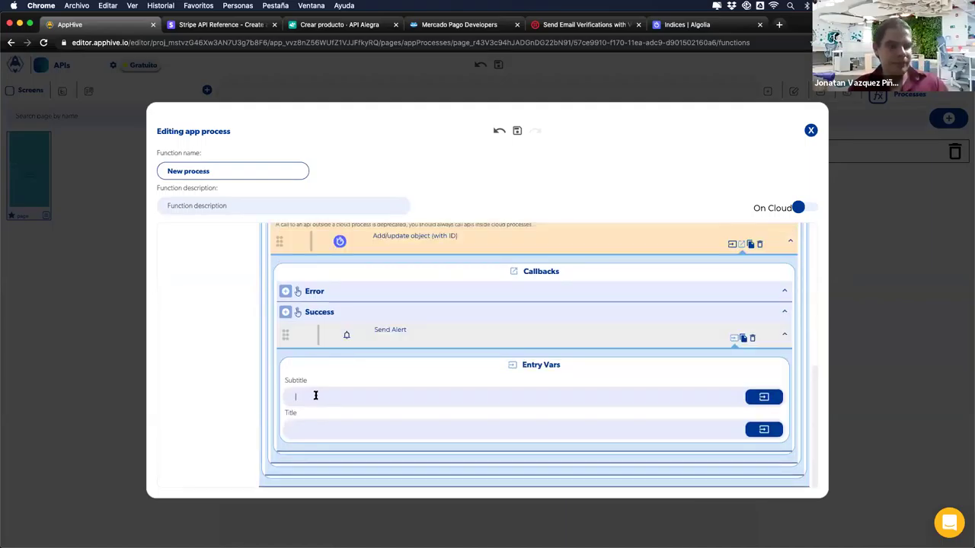
Set the subtitle of the Send Alert in the Success callback to Exito.
type("Exito")
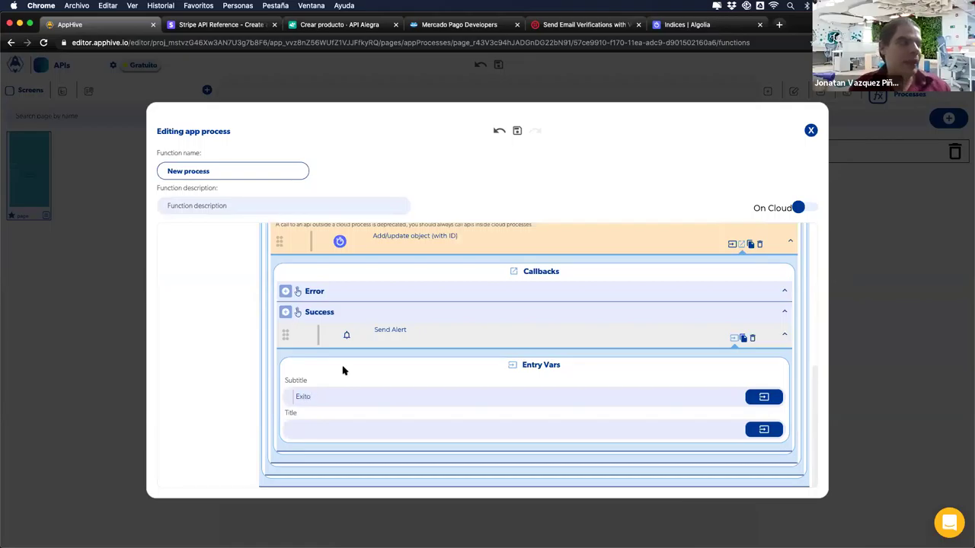
scroll(344, 371, "up", 10)
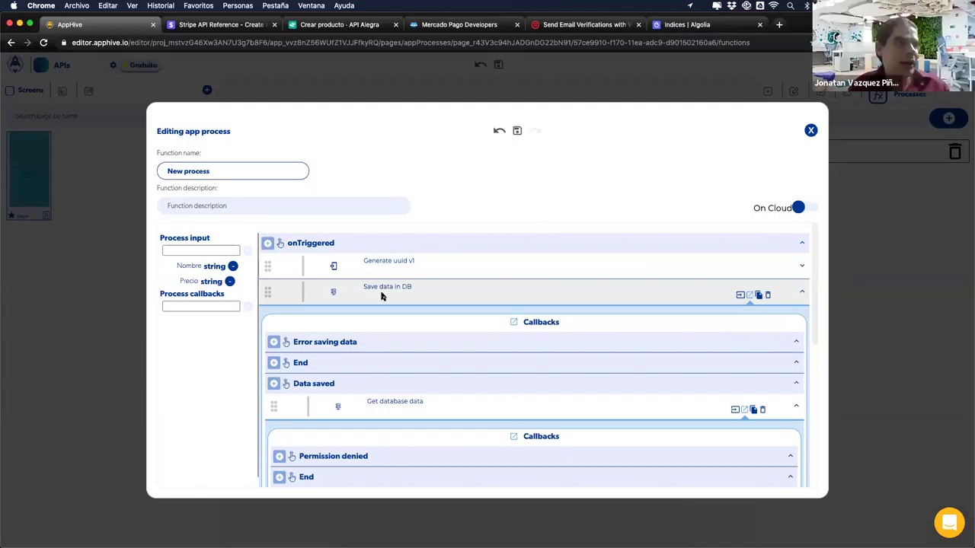
Switch to the Algolia dashboard and clear all records from the products index, confirming with CLEAR, and repeat the clearing once more.
left_click(670, 25)
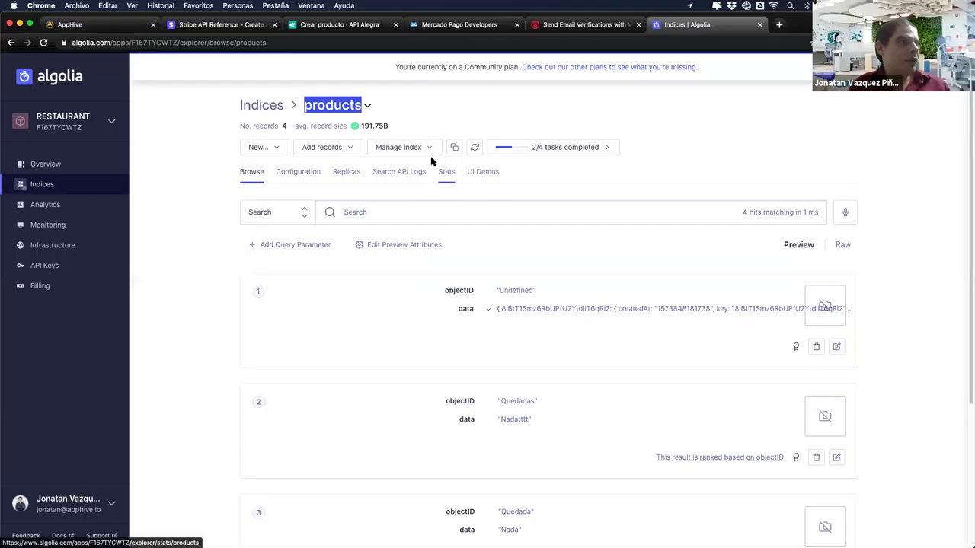
left_click(430, 149)
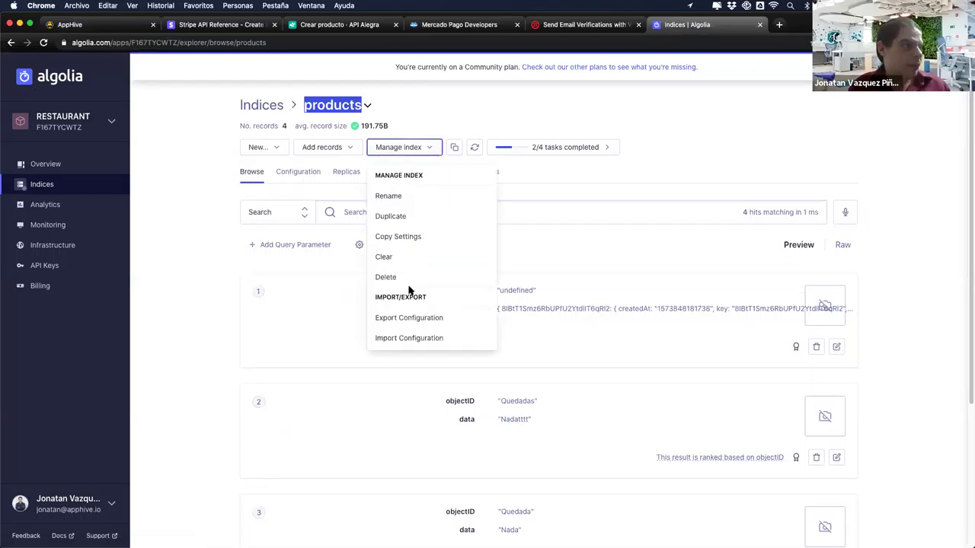
left_click(408, 259)
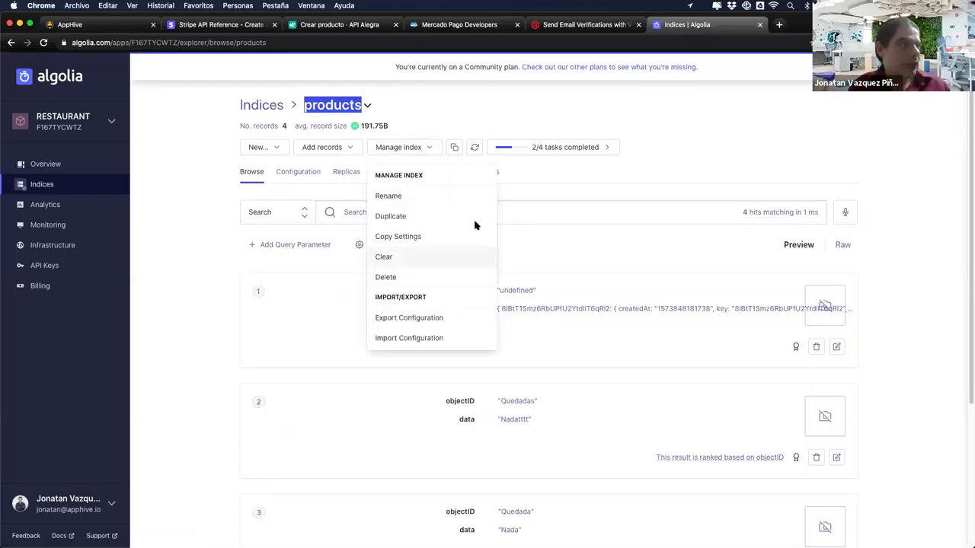
type("CLEAR")
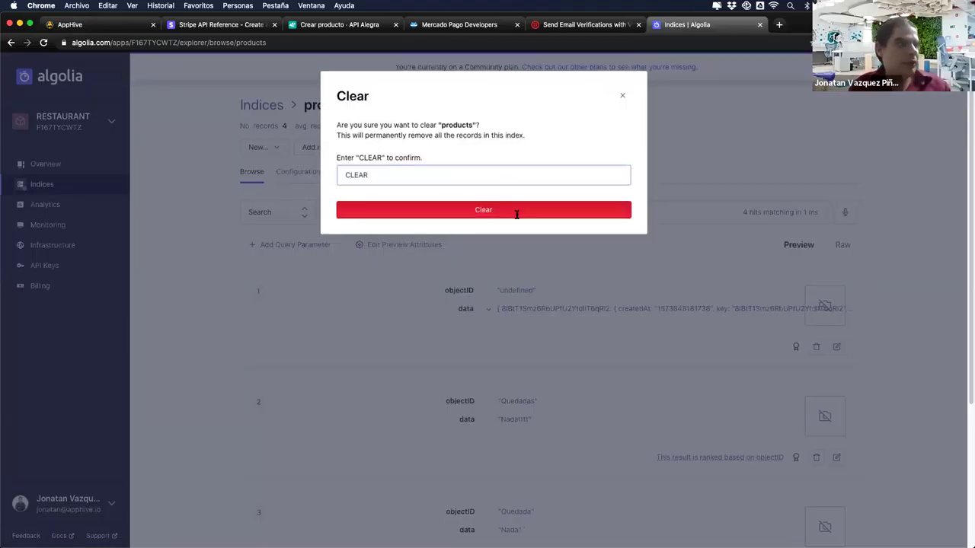
left_click(516, 211)
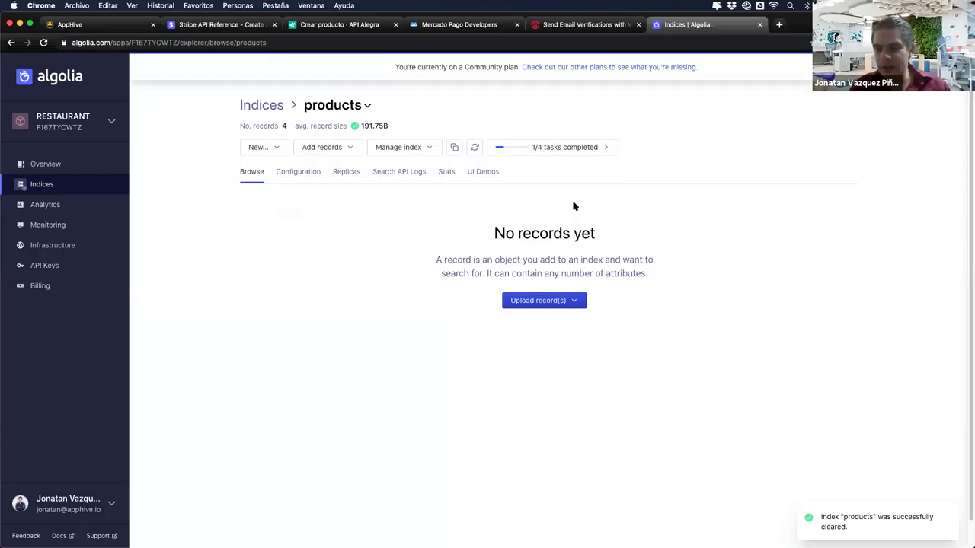
left_click(423, 147)
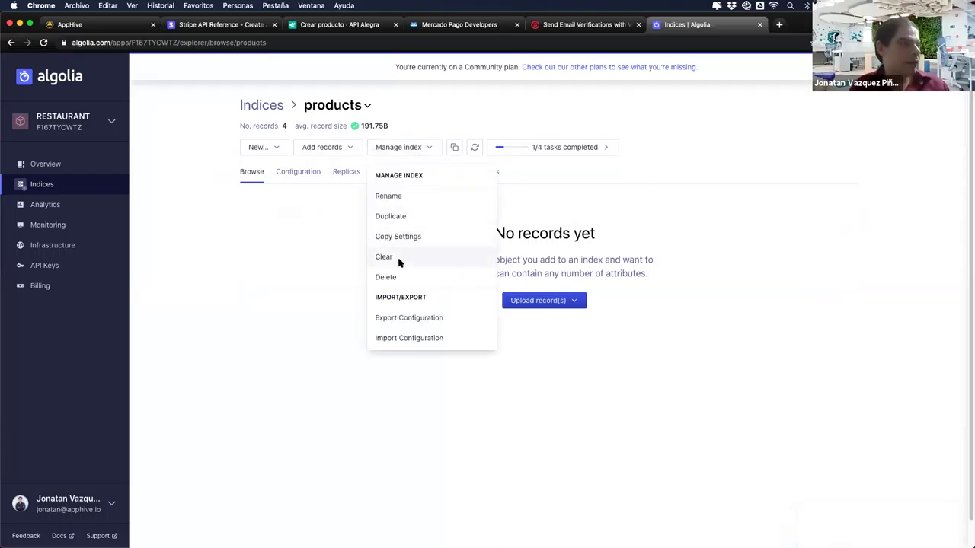
left_click(384, 258)
type("CLEAR")
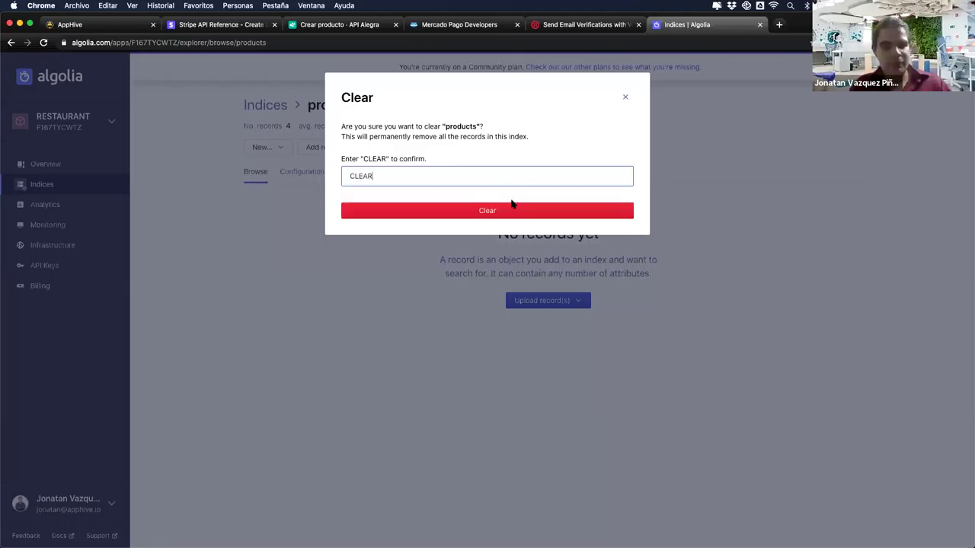
left_click(500, 212)
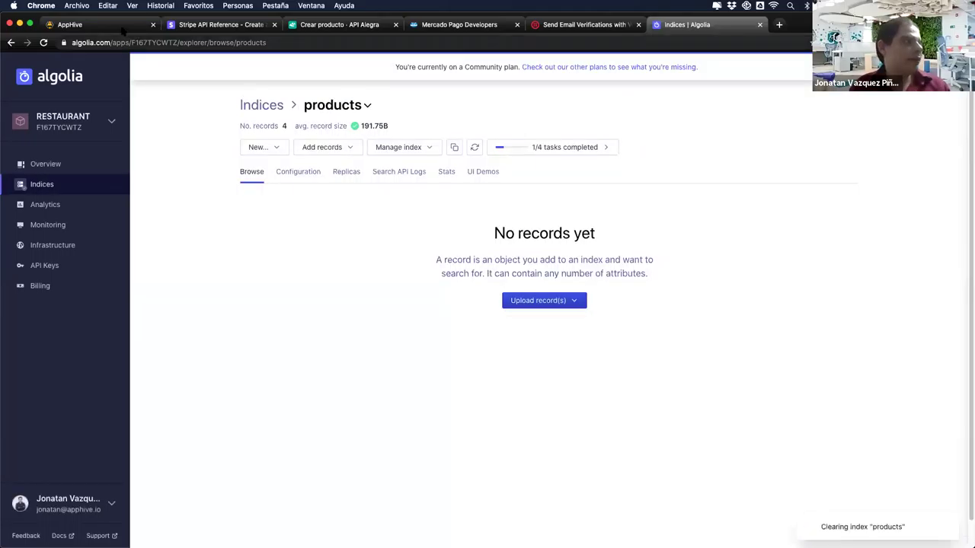
Return to AppHive, check the Productos records through the database browser of Save data in DB, and leave the process editor.
left_click(122, 29)
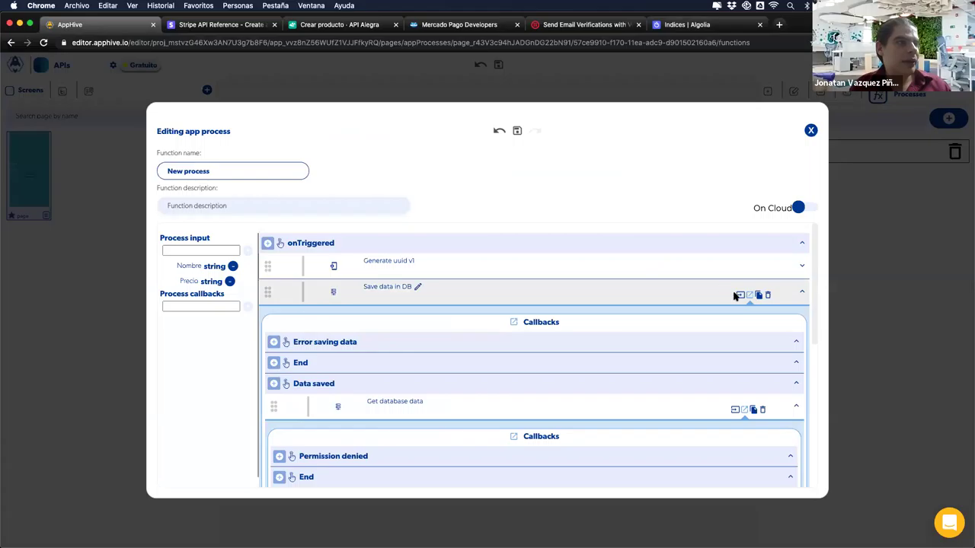
left_click(738, 295)
left_click(577, 375)
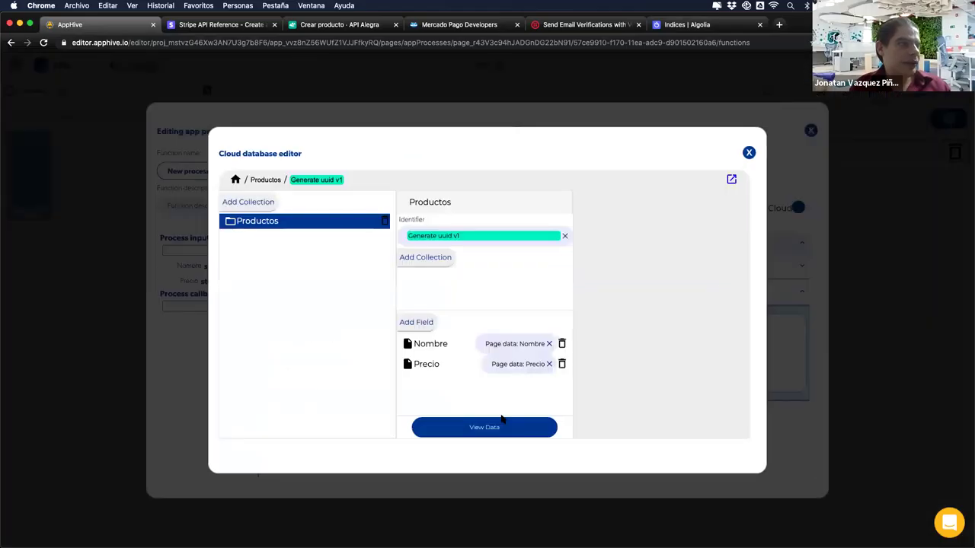
left_click(499, 427)
scroll(500, 415, "down", 4)
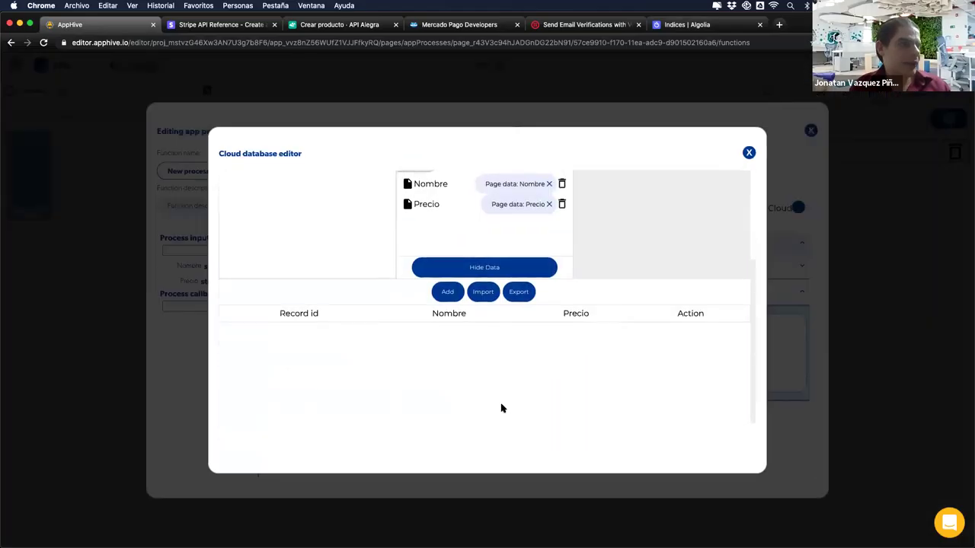
left_click(749, 153)
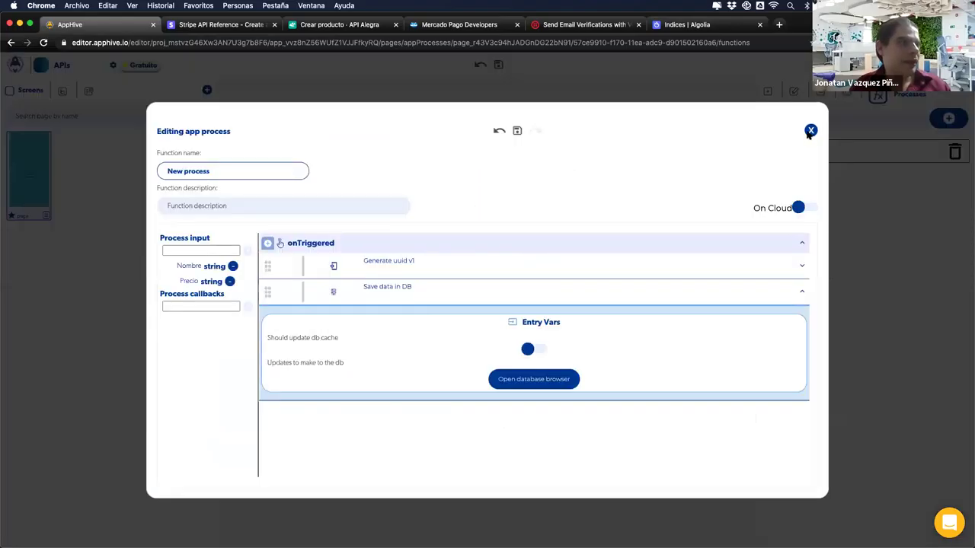
left_click(810, 131)
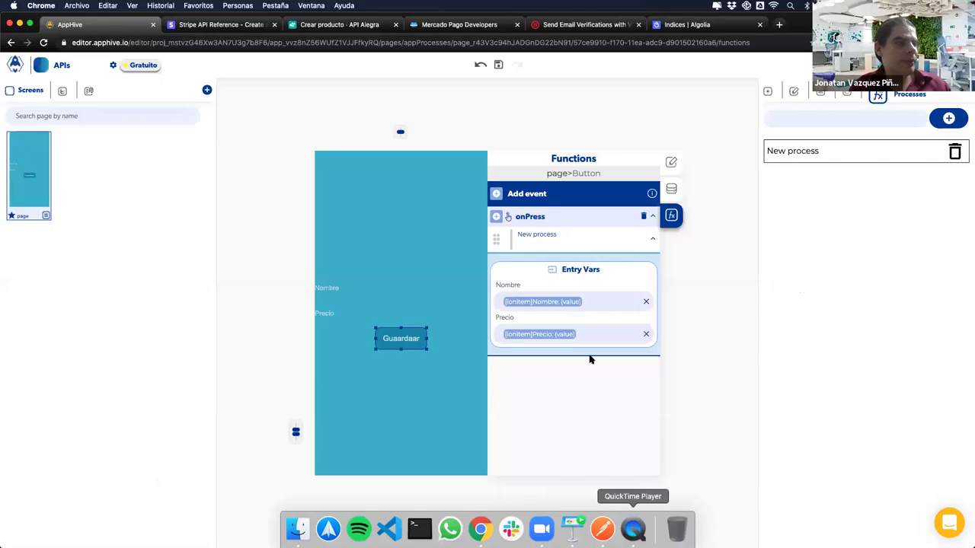
Switch to the mirrored phone in QuickTime Player to check the test save of a product, and return to AppHive.
left_click(632, 528)
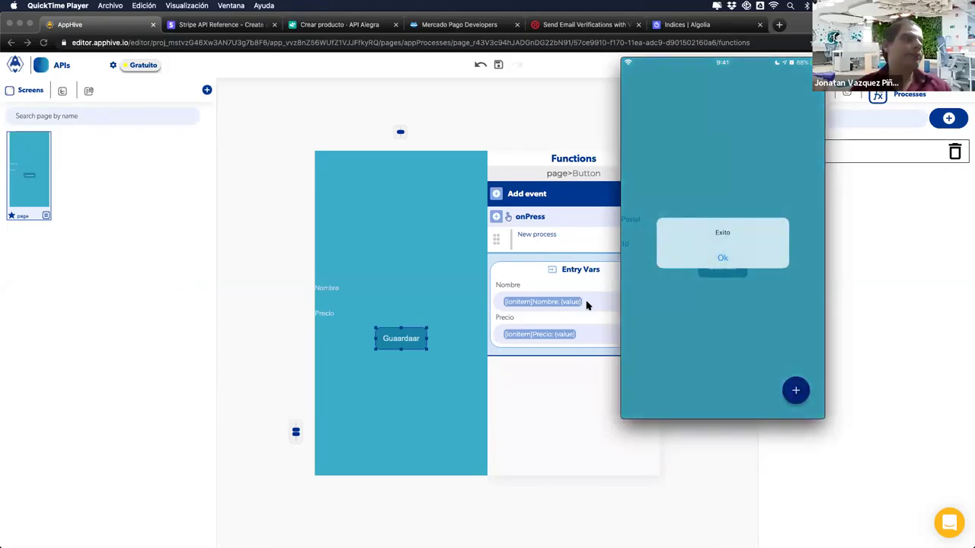
mouse_move(651, 240)
key("super+Tab")
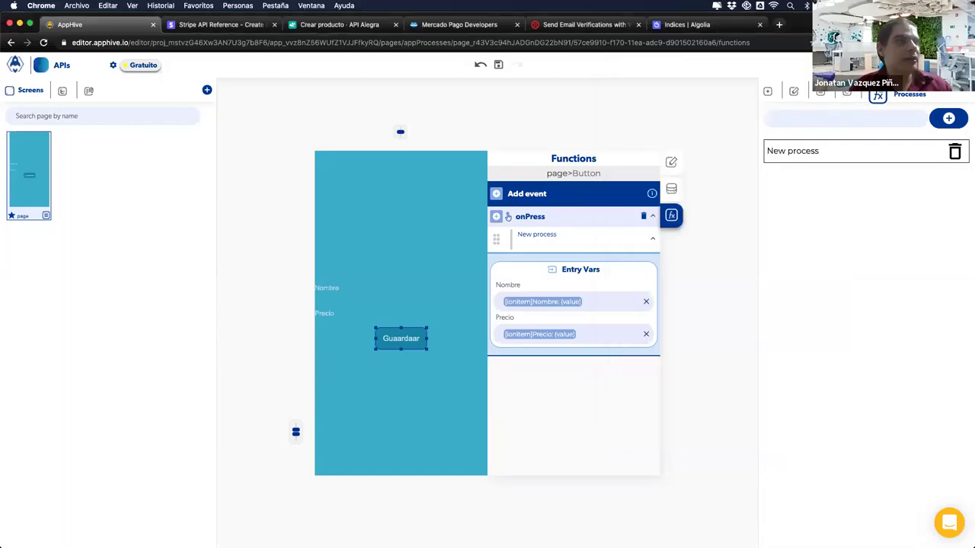
Open the cloud database editor and view the data of the Productos collection, highlighting the record id of the Pastel product.
left_click(820, 92)
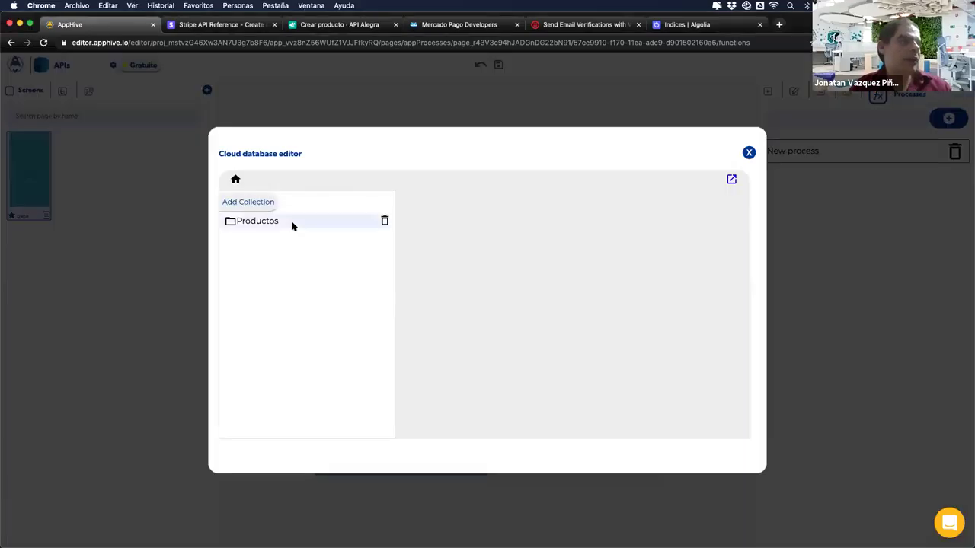
left_click(434, 425)
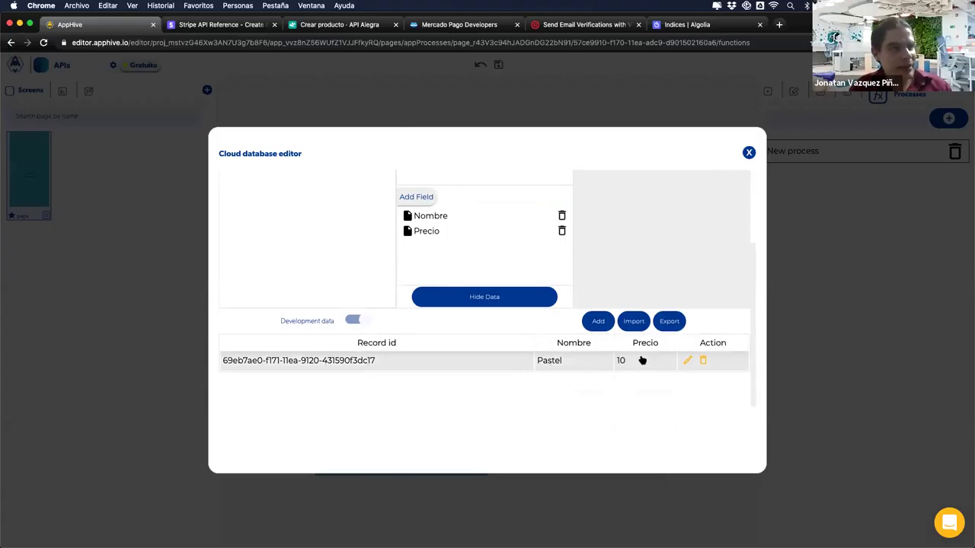
left_click_drag(378, 363, 226, 366)
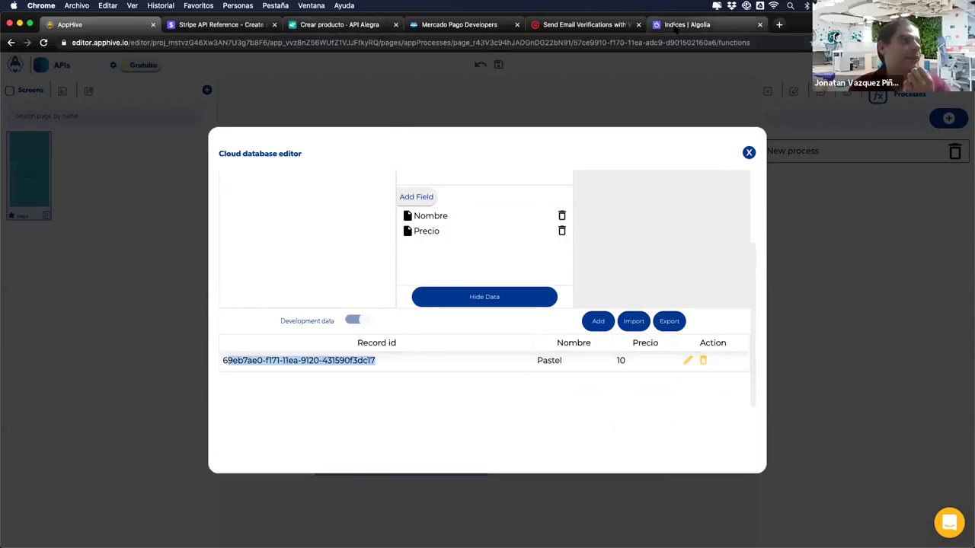
Switch to the Algolia dashboard, refresh the products index and examine the new record's Precio, Nombre and objectID.
left_click(676, 25)
left_click(292, 175)
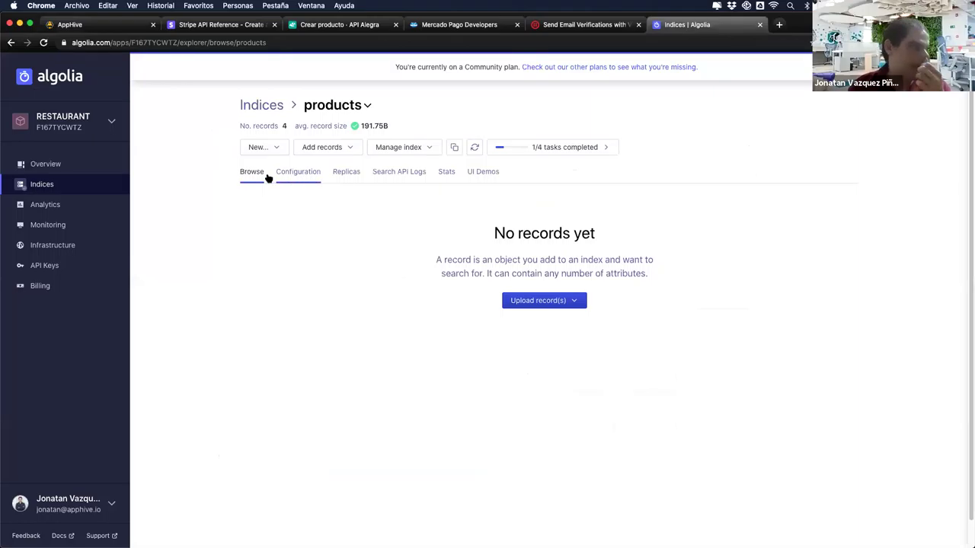
left_click(255, 181)
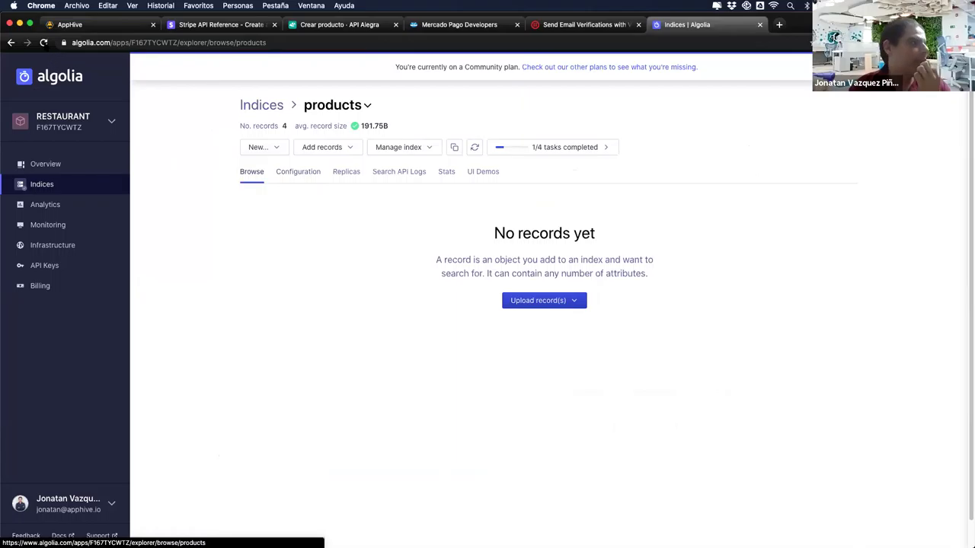
left_click(80, 74)
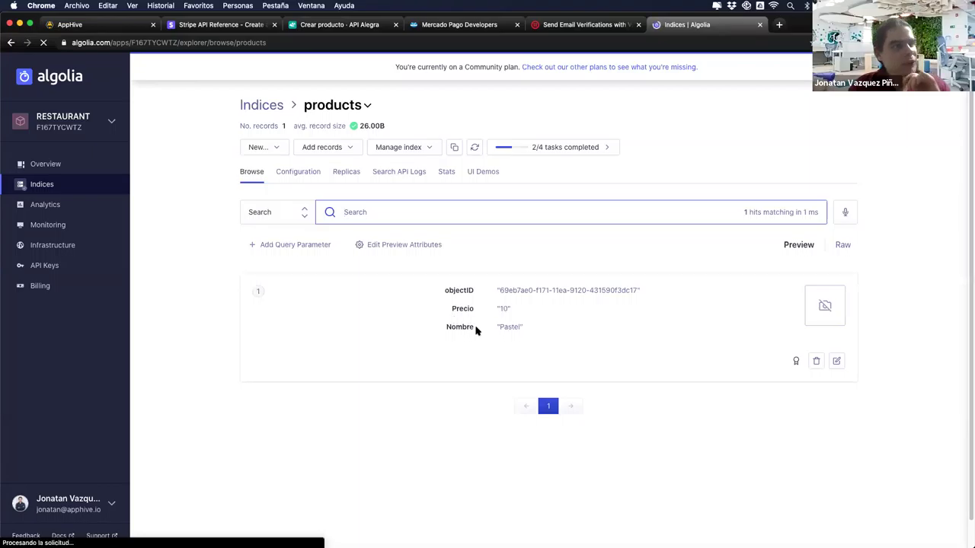
left_click_drag(476, 329, 473, 308)
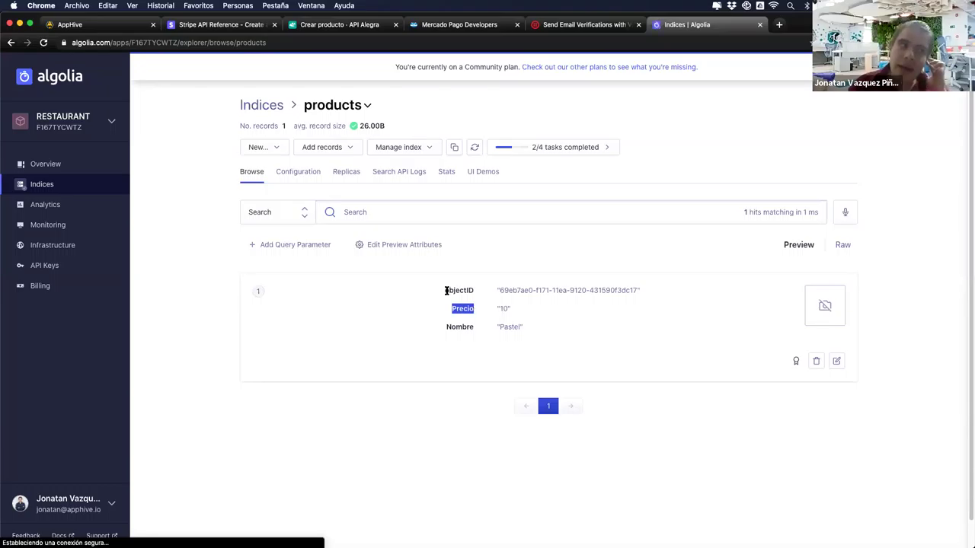
left_click(446, 290)
double_click(472, 290)
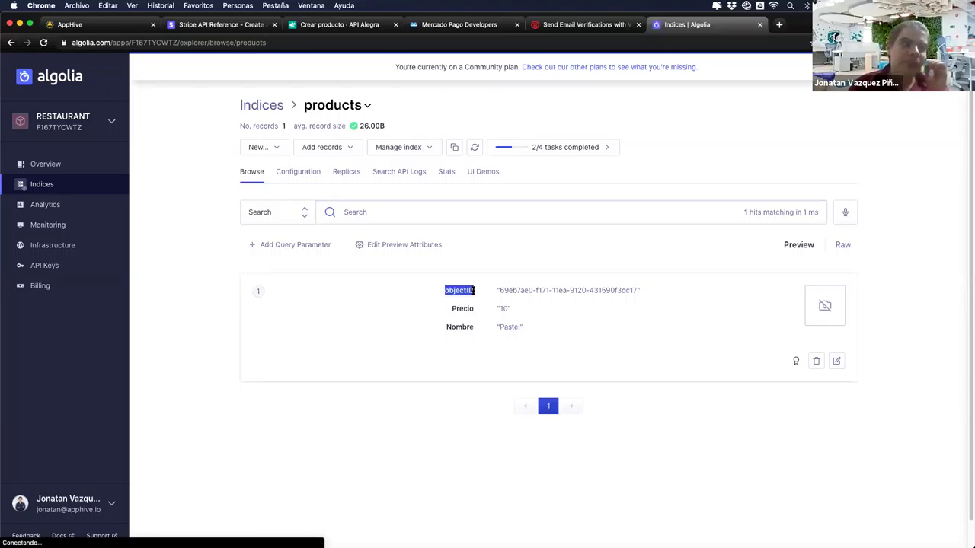
left_click(472, 290)
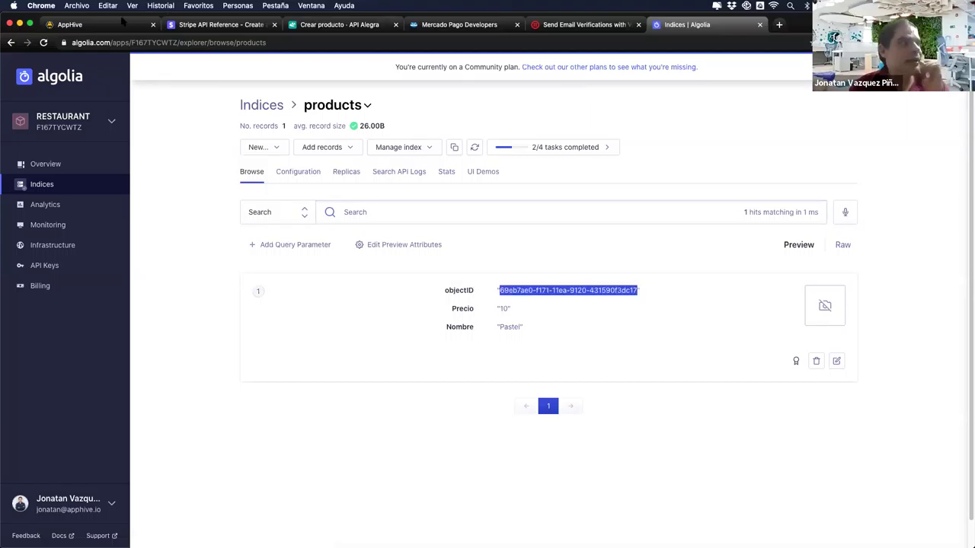
Return to AppHive to compare the record id with Algolia's objectID, and close the cloud database editor.
key("super+1")
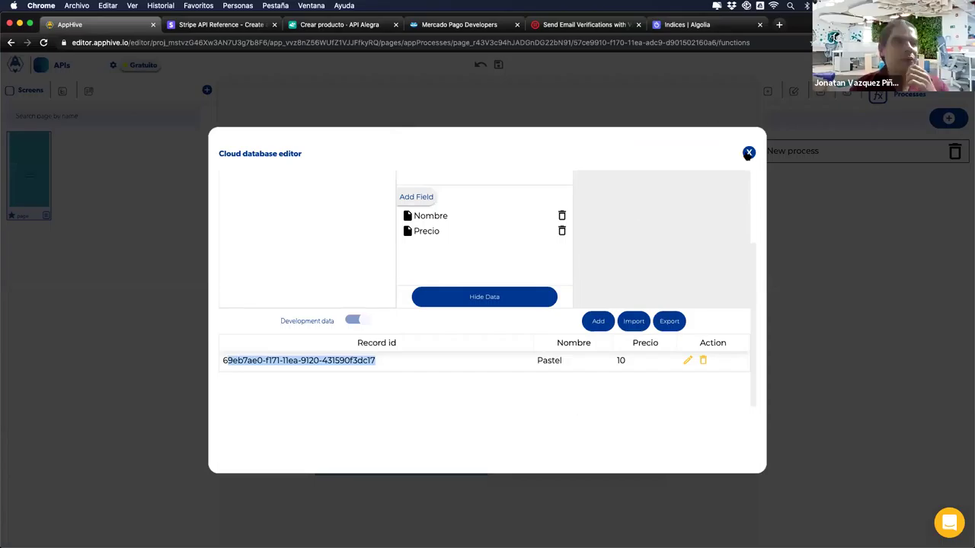
left_click(705, 292)
key("Escape")
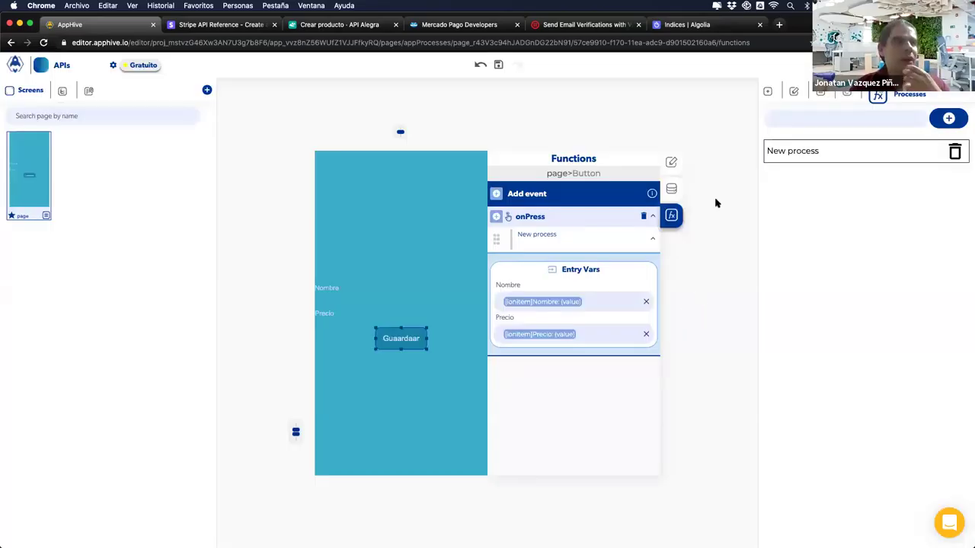
key("ctrl+Right")
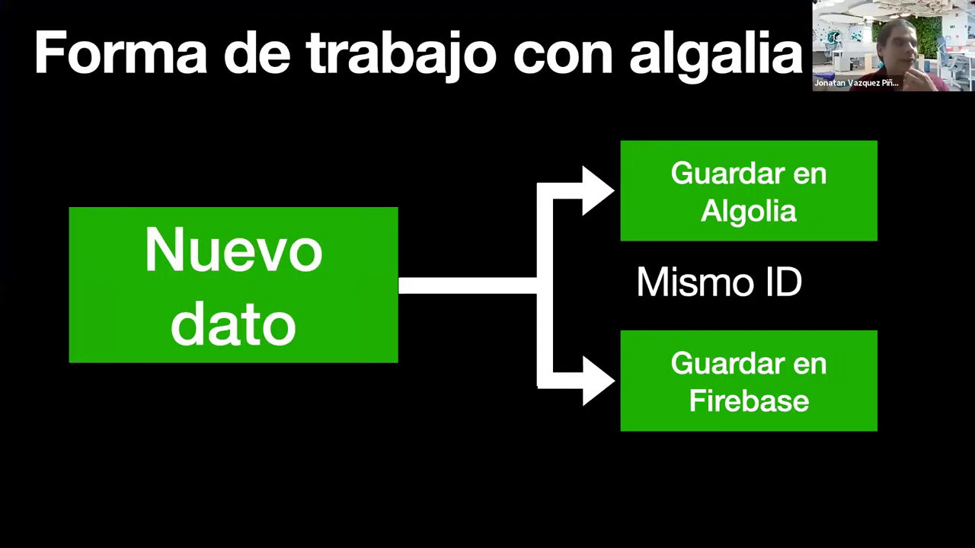
key("Right")
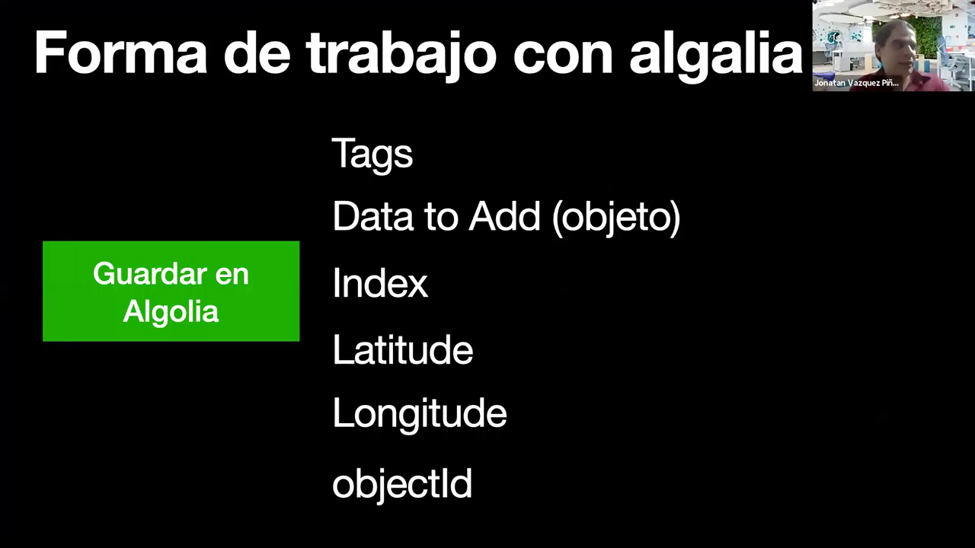
key("Right")
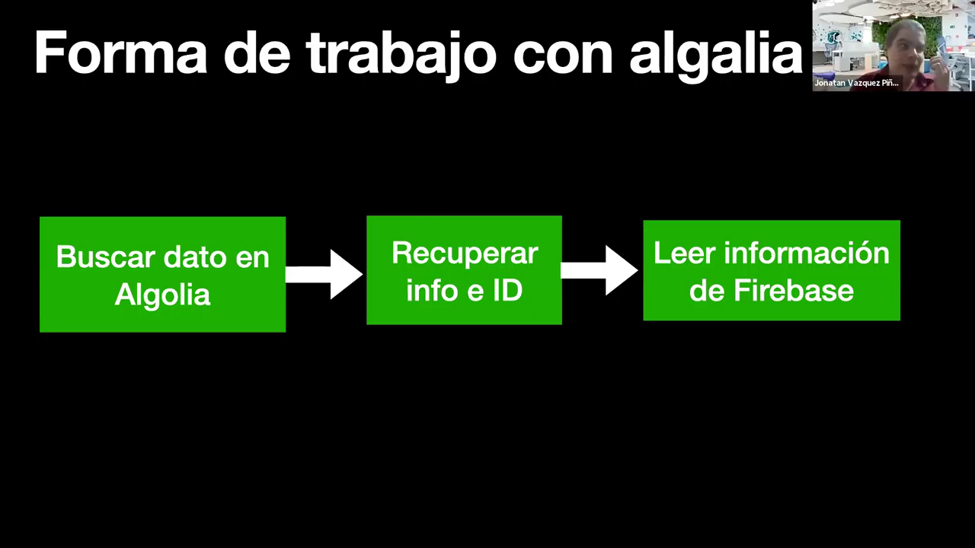
key("ctrl+Left")
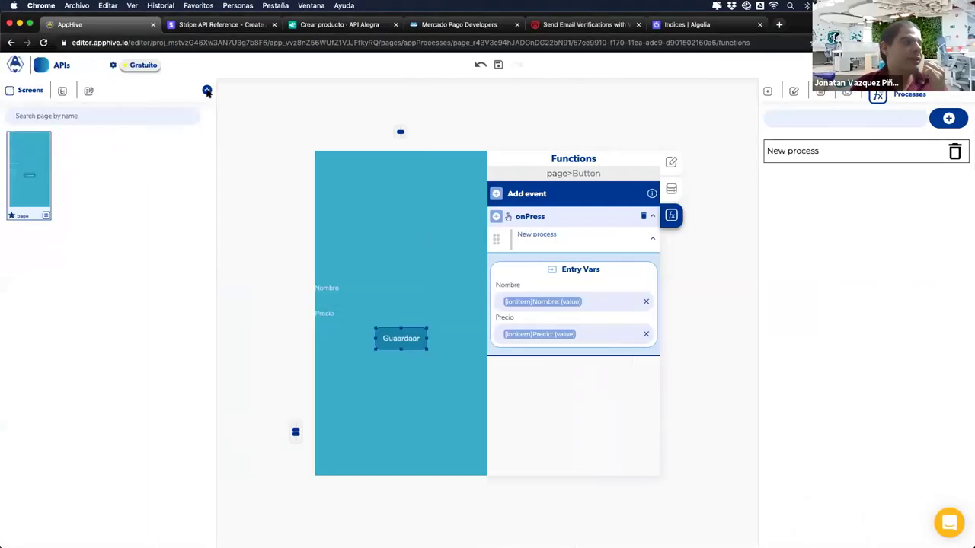
Add a new blank screen to the app and place a text field across its middle.
left_click(207, 91)
left_click(244, 125)
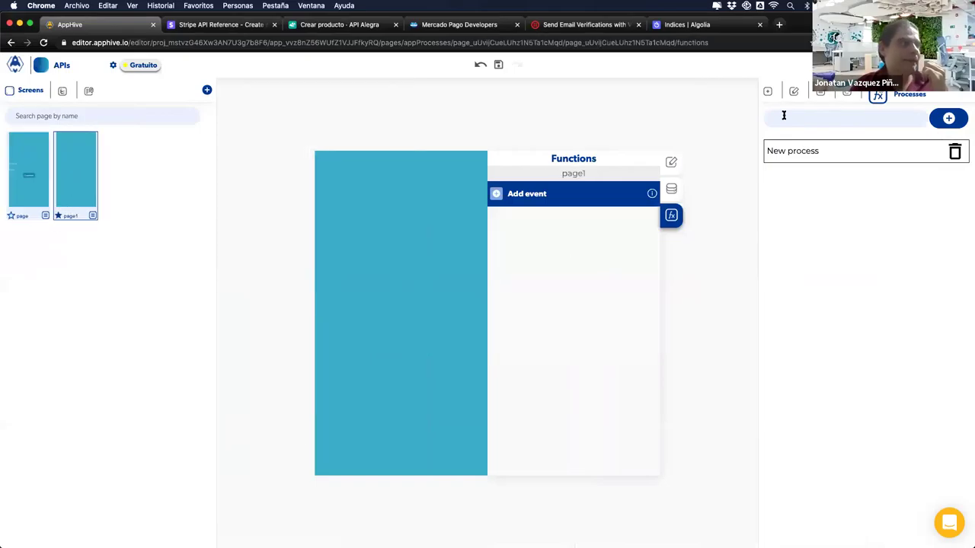
left_click(767, 92)
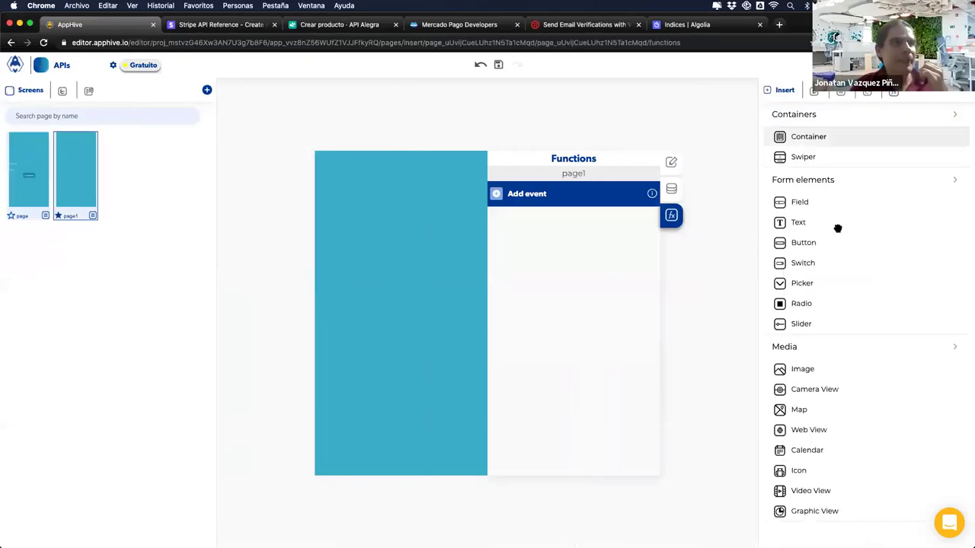
left_click_drag(822, 205, 404, 313)
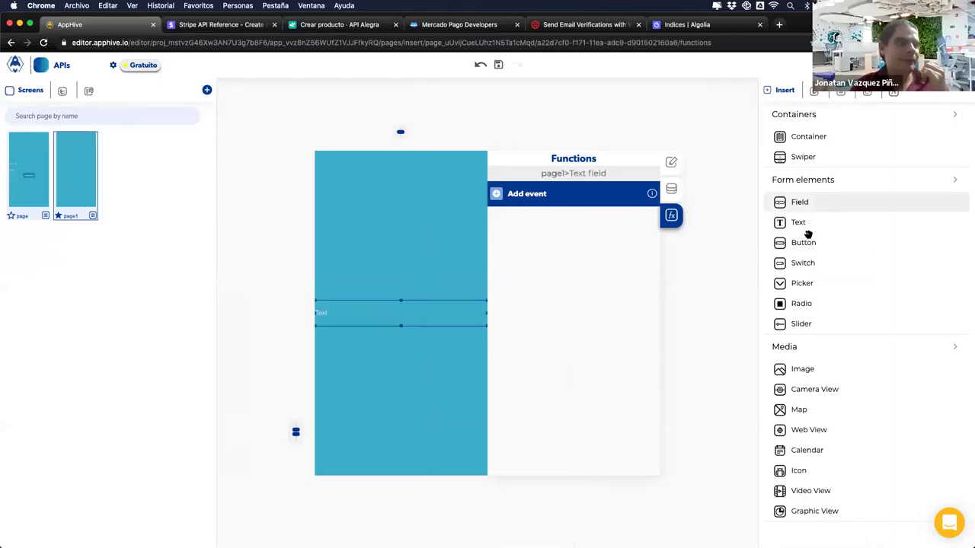
Add a button labelled BUSCAR below the text field and give it an onPress event running Algolia's Search index (GET).
left_click_drag(803, 243, 401, 329)
type("BUSCAR")
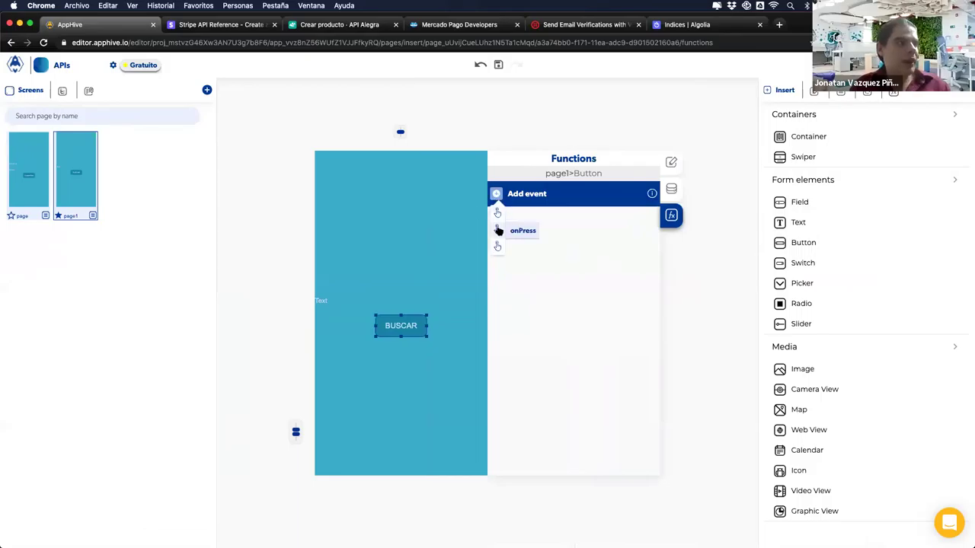
left_click(498, 230)
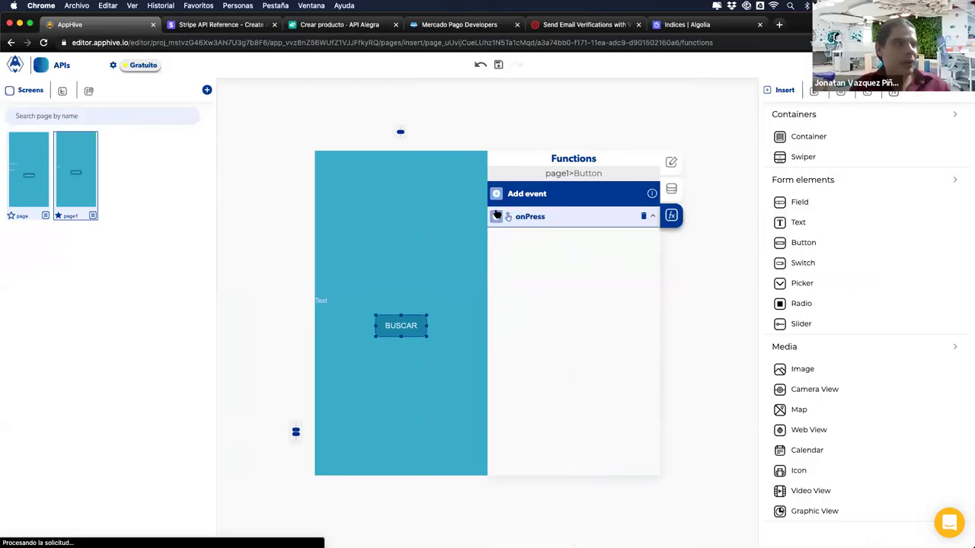
left_click(497, 419)
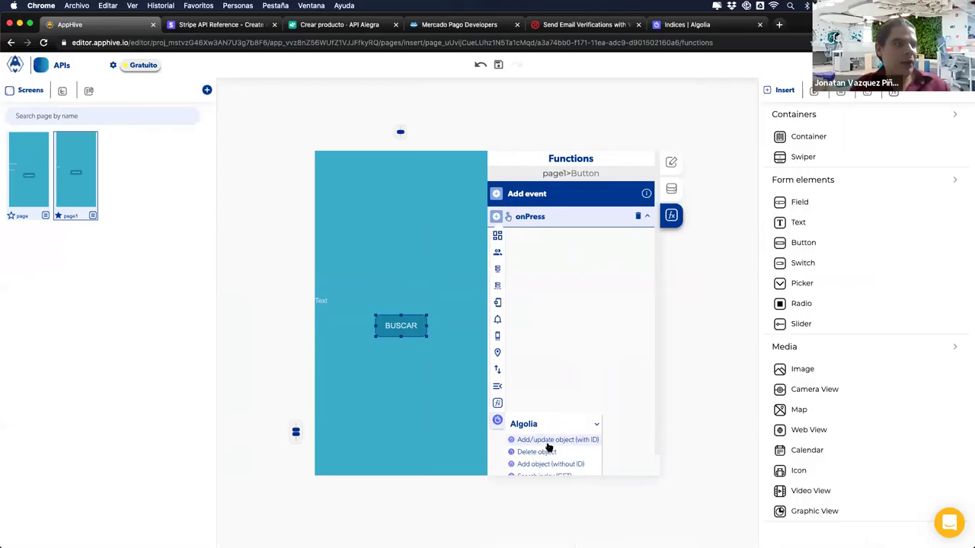
scroll(548, 446, "down", 1)
left_click(557, 455)
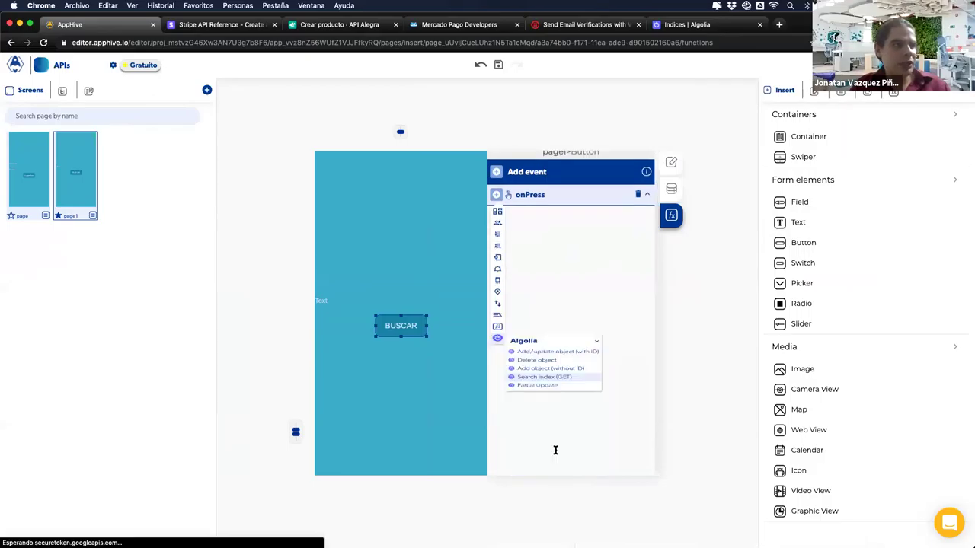
Examine the entry variables of the Search index (GET) call, including Latitude,Longitude, facetFilters and filters.
scroll(544, 342, "down", 2)
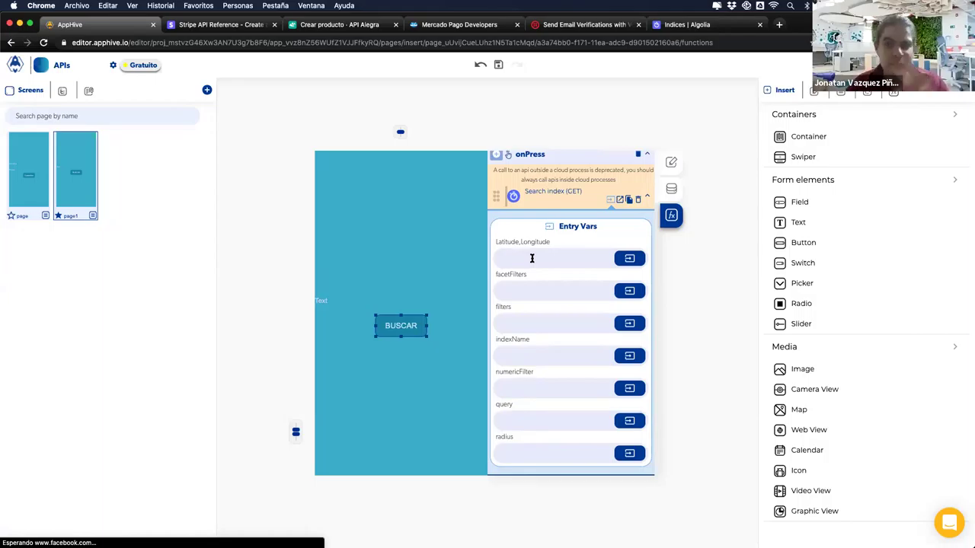
left_click_drag(495, 242, 565, 246)
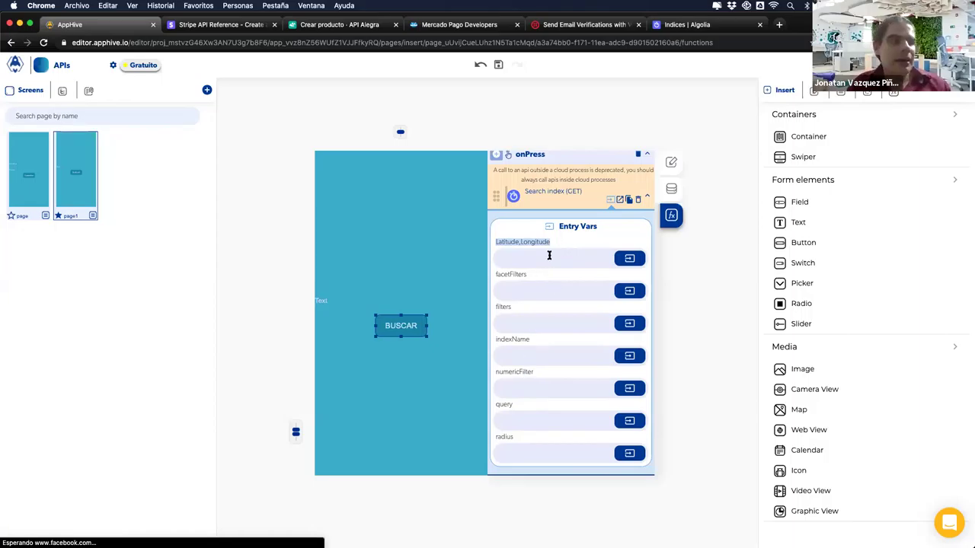
left_click(541, 242)
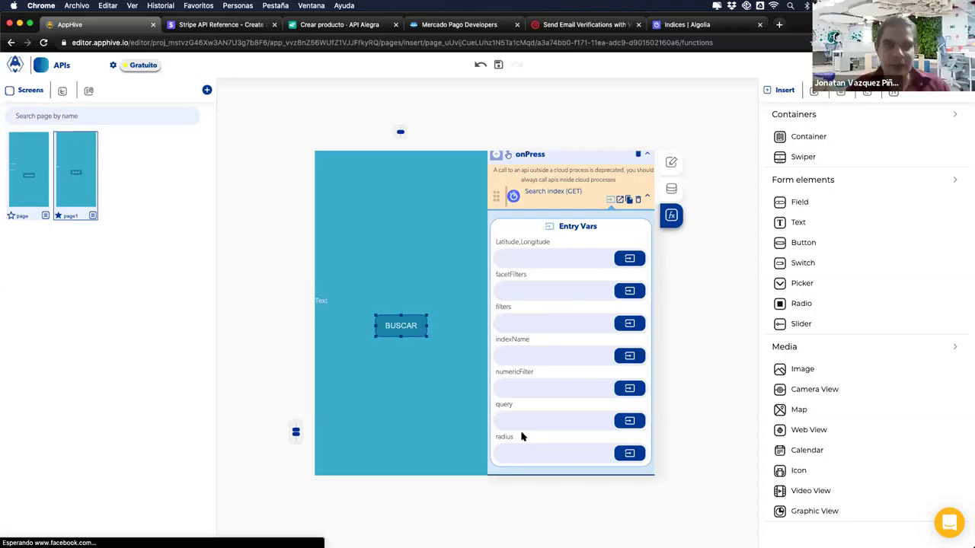
left_click(533, 259)
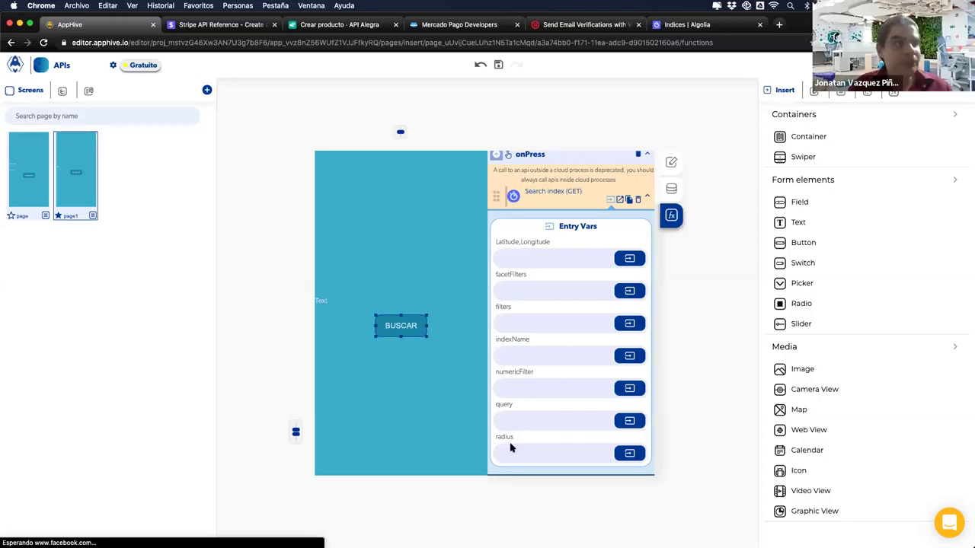
left_click(521, 326)
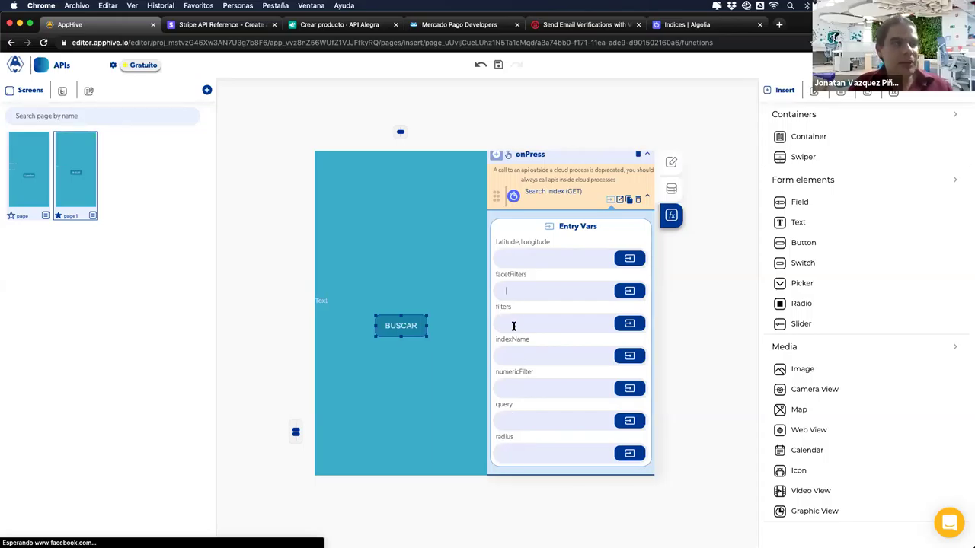
left_click(513, 290)
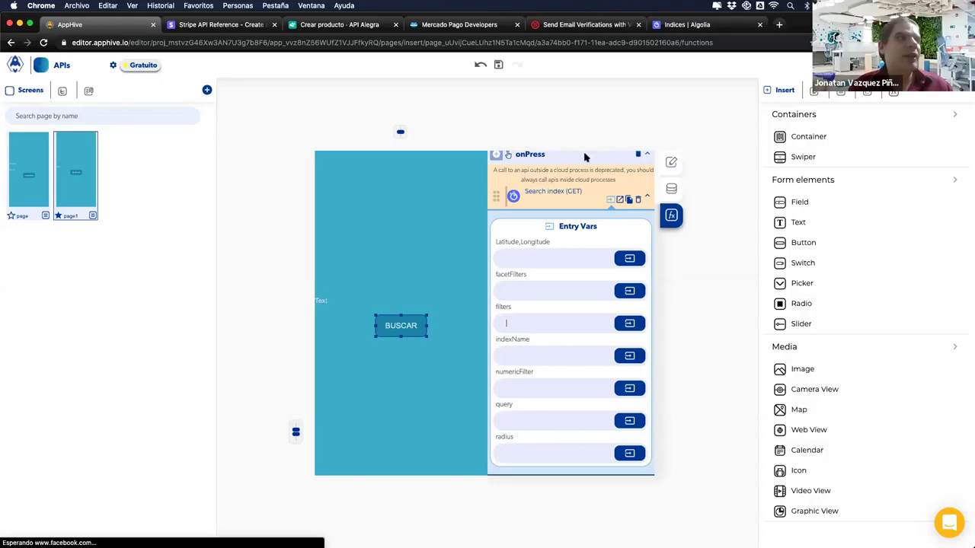
Switch to the Algolia dashboard, add Nombre as a searchable attribute of the products index and save the settings.
left_click(672, 26)
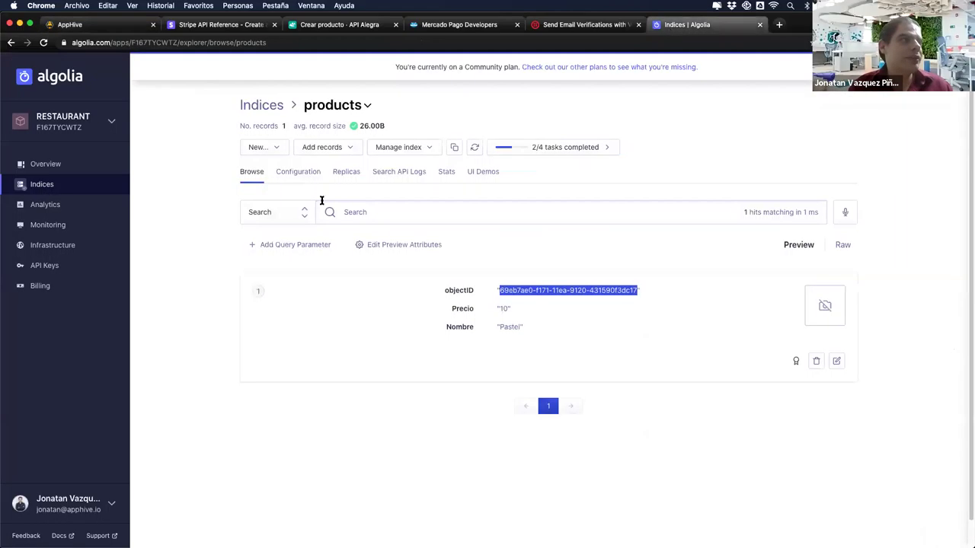
left_click(301, 172)
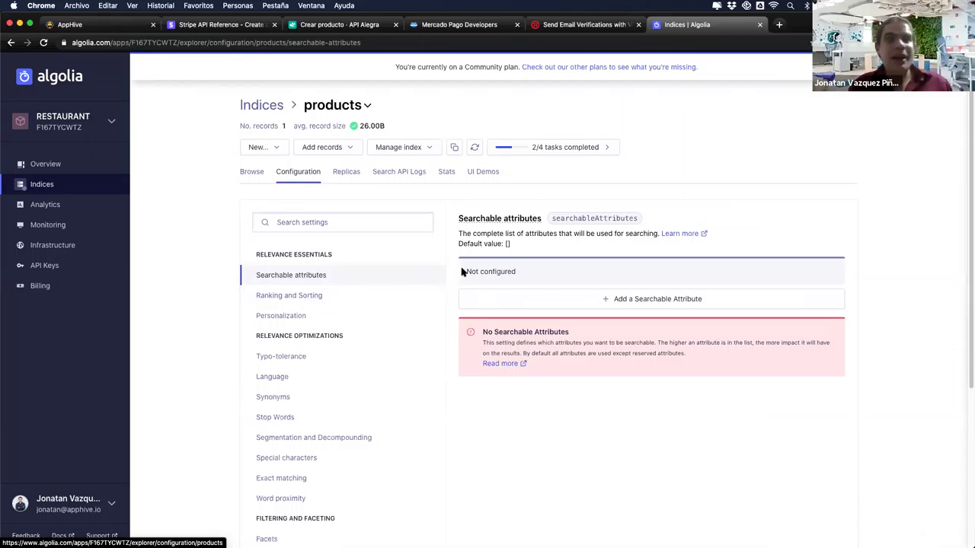
left_click(256, 175)
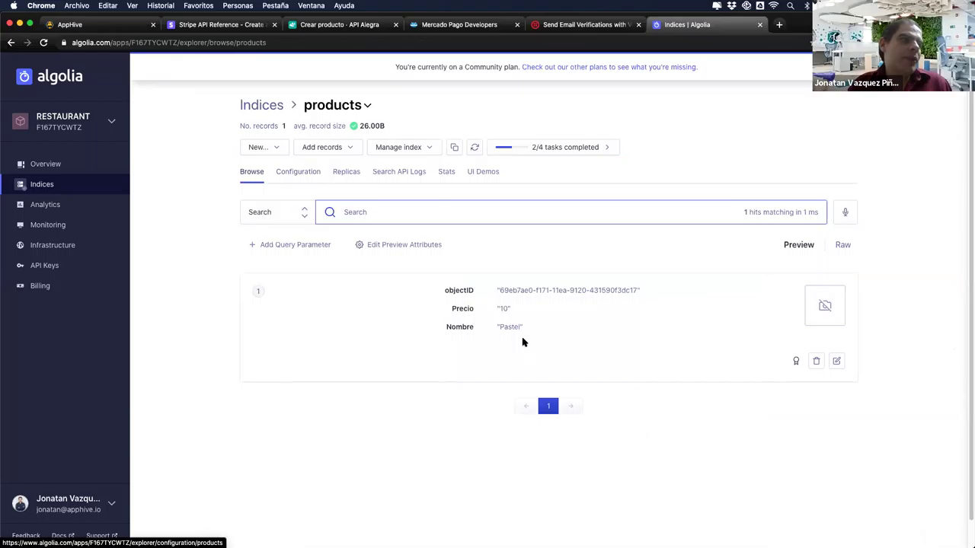
left_click(294, 176)
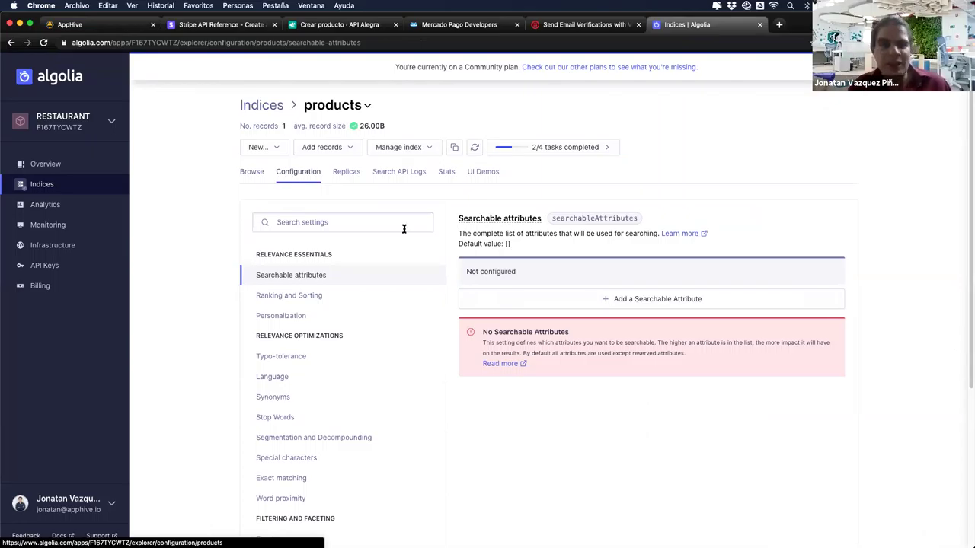
left_click(517, 296)
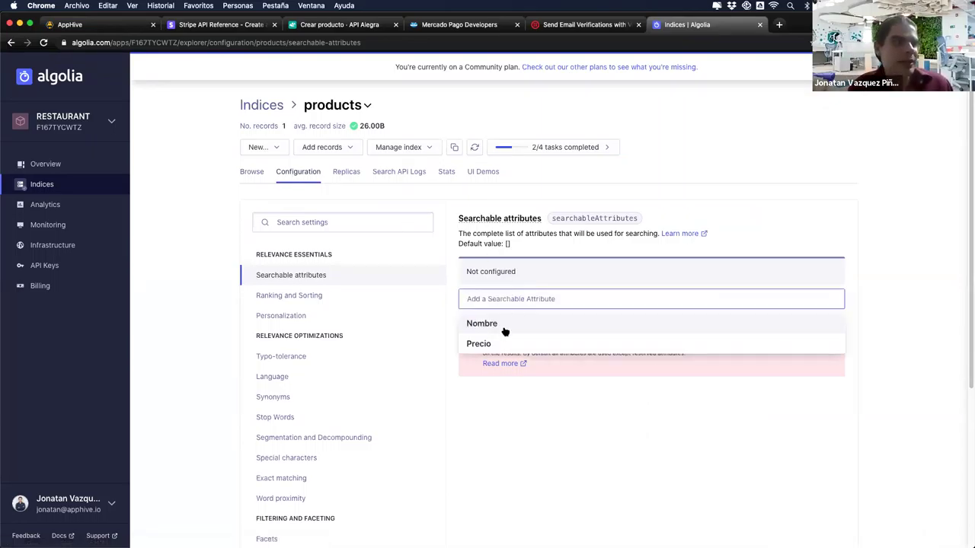
left_click(505, 325)
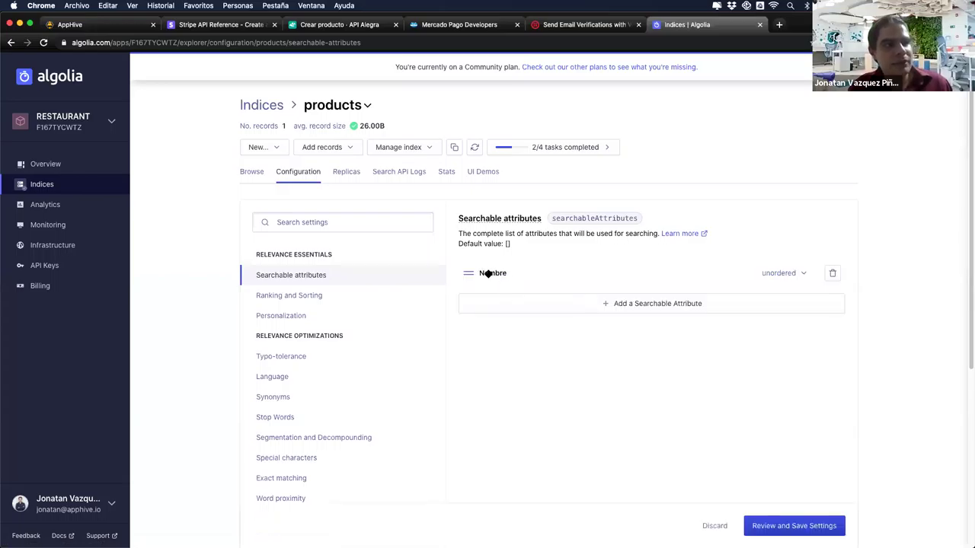
left_click(536, 306)
left_click(735, 495)
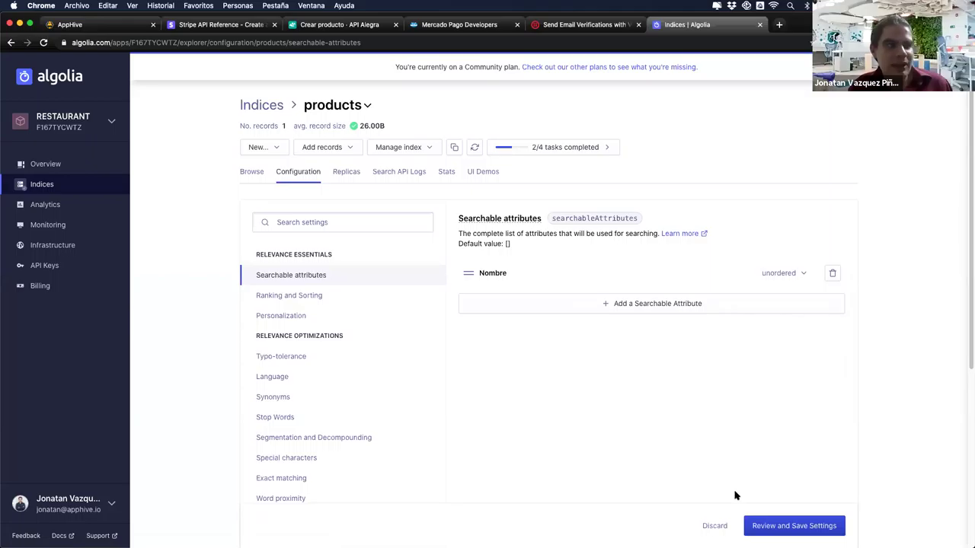
left_click(770, 523)
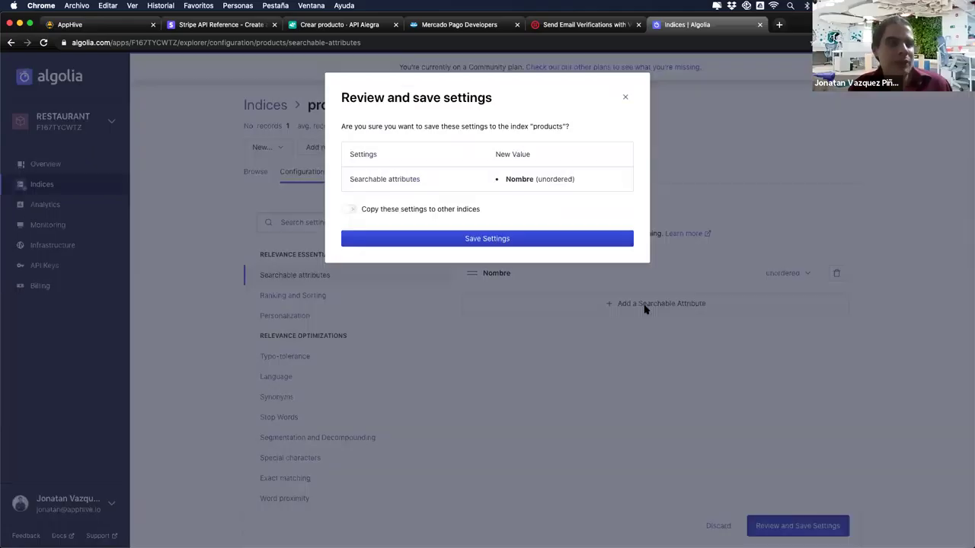
left_click(541, 245)
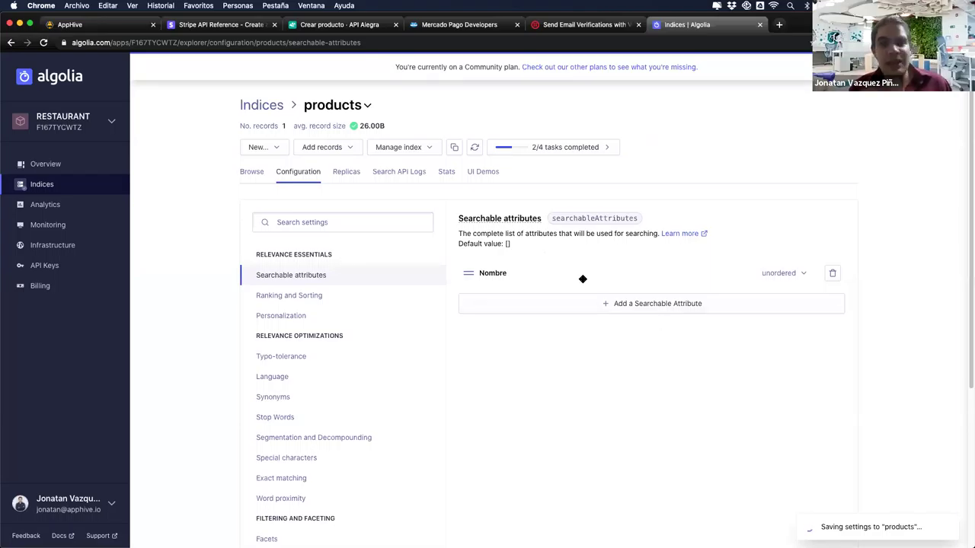
Add Precio as a custom ranking attribute in descending order and highlight the start of the default ranking criteria.
left_click(338, 303)
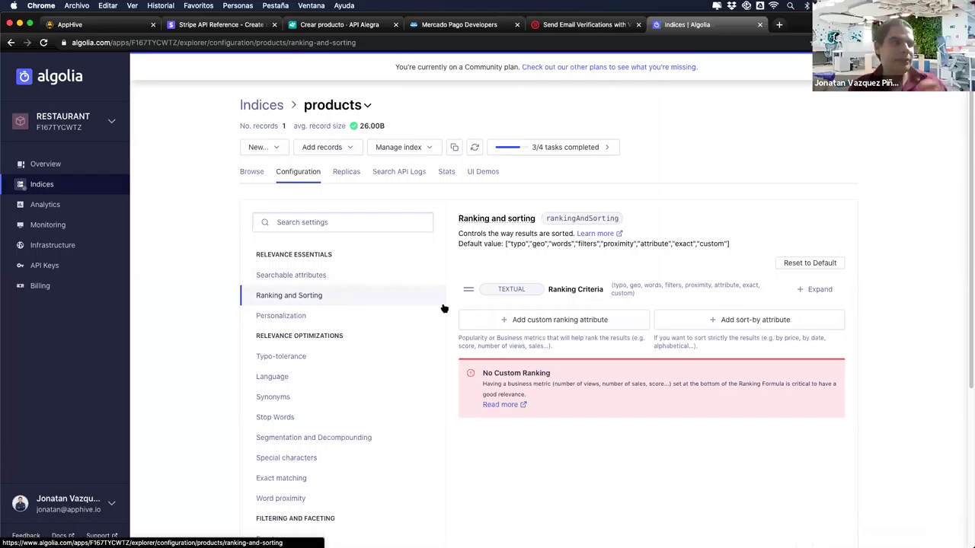
left_click(577, 325)
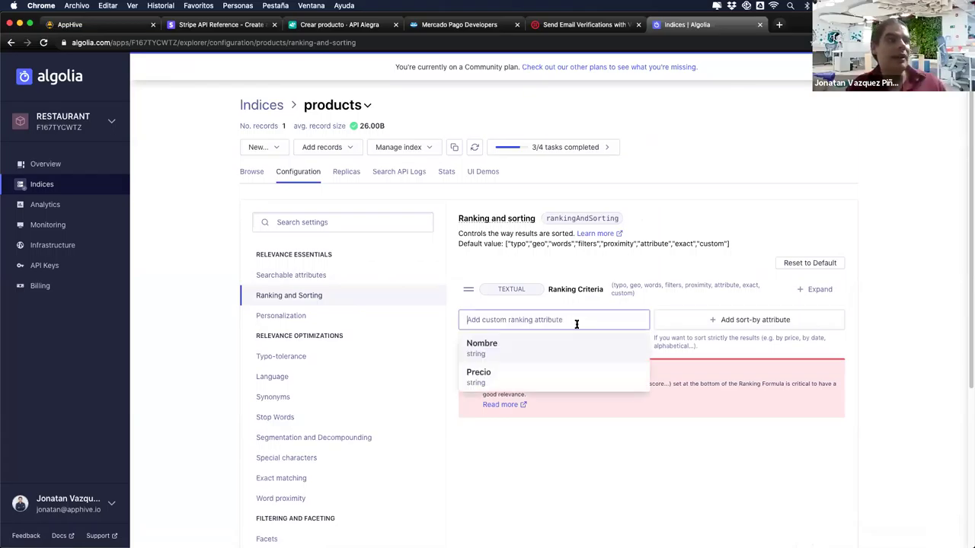
left_click(545, 375)
left_click(773, 322)
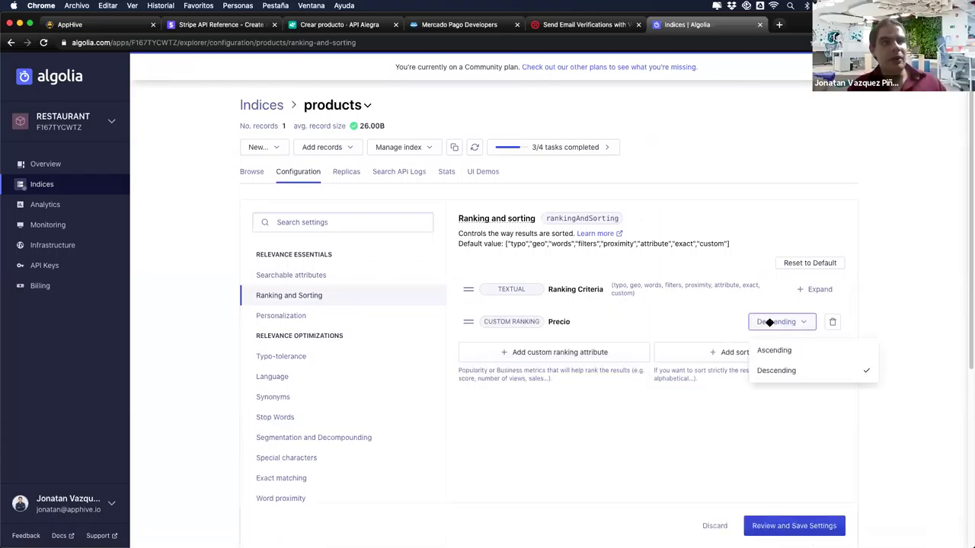
left_click(777, 349)
left_click(777, 322)
left_click(777, 370)
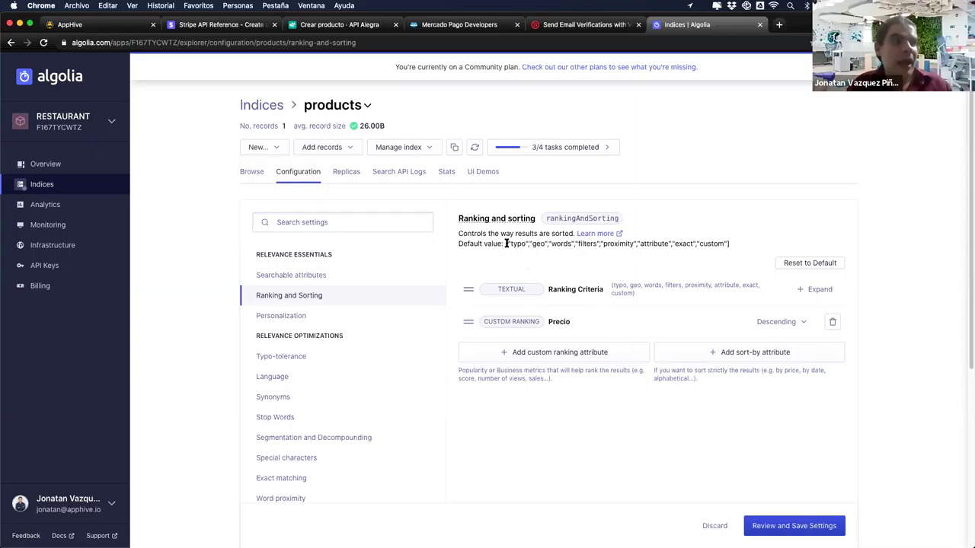
left_click_drag(510, 244, 561, 244)
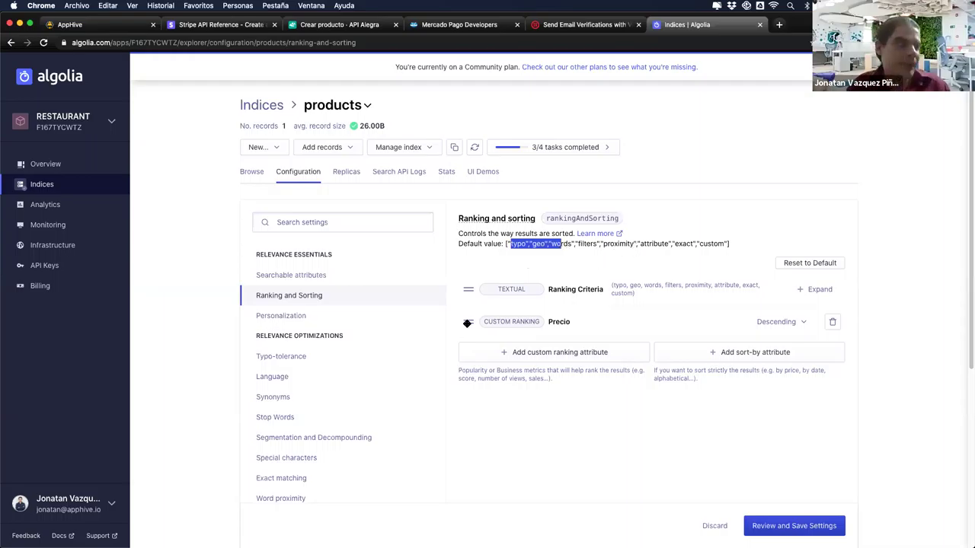
Examine the products index's Personalization, Typo-tolerance, Language, Synonyms, Stop Words and Facets settings.
left_click(401, 326)
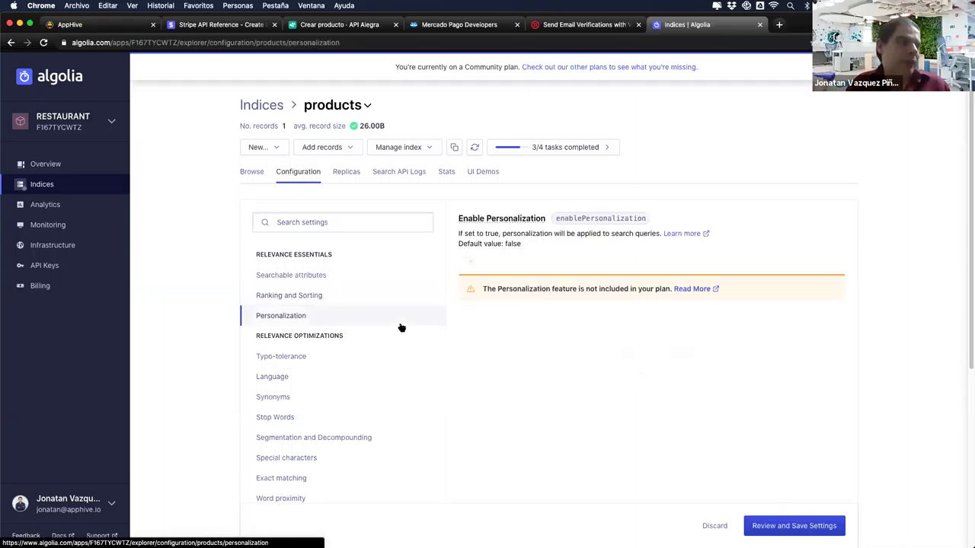
left_click(366, 357)
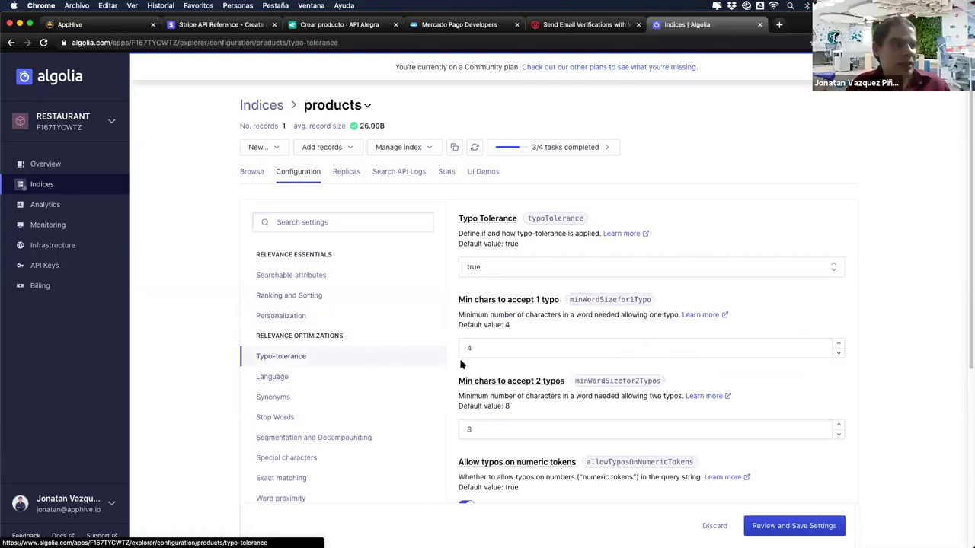
scroll(409, 379, "down", 2)
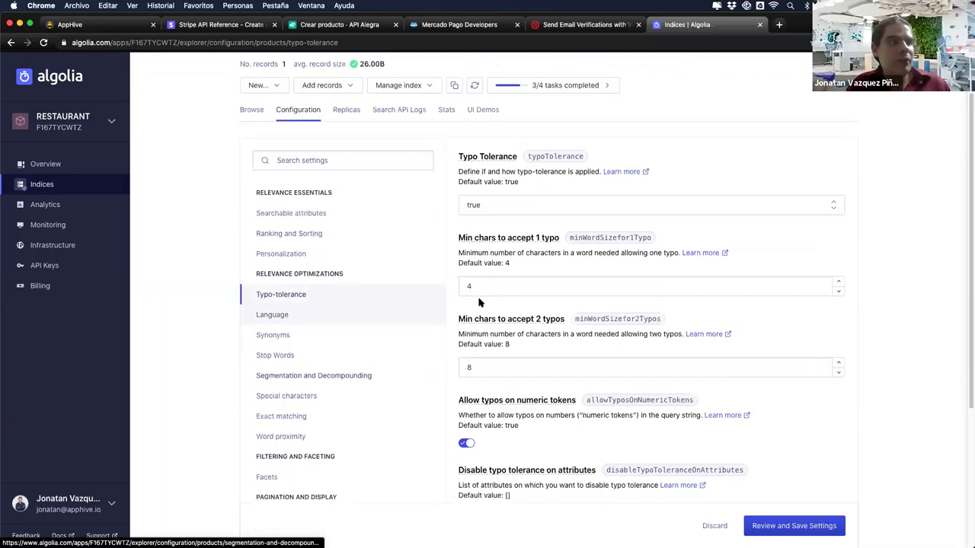
left_click(384, 317)
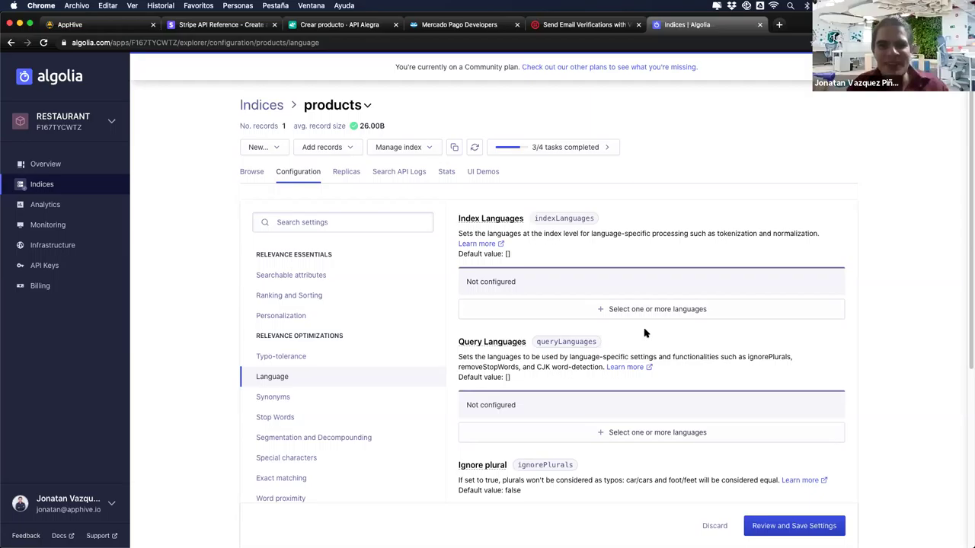
left_click(380, 402)
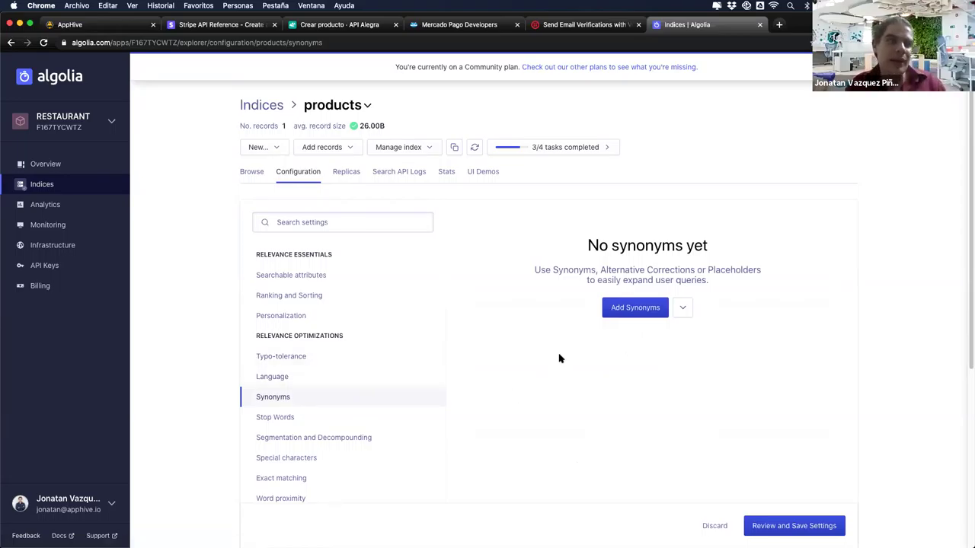
left_click(393, 427)
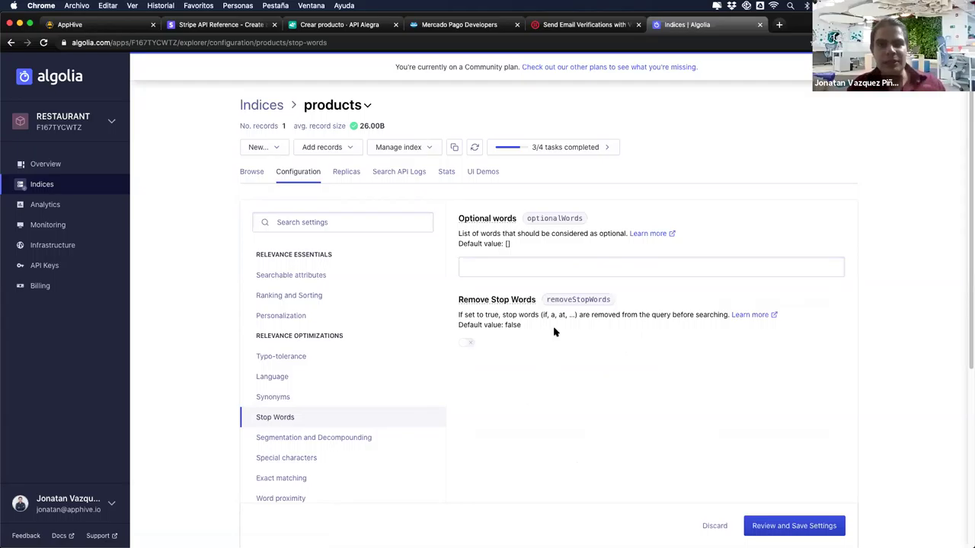
scroll(377, 407, "down", 3)
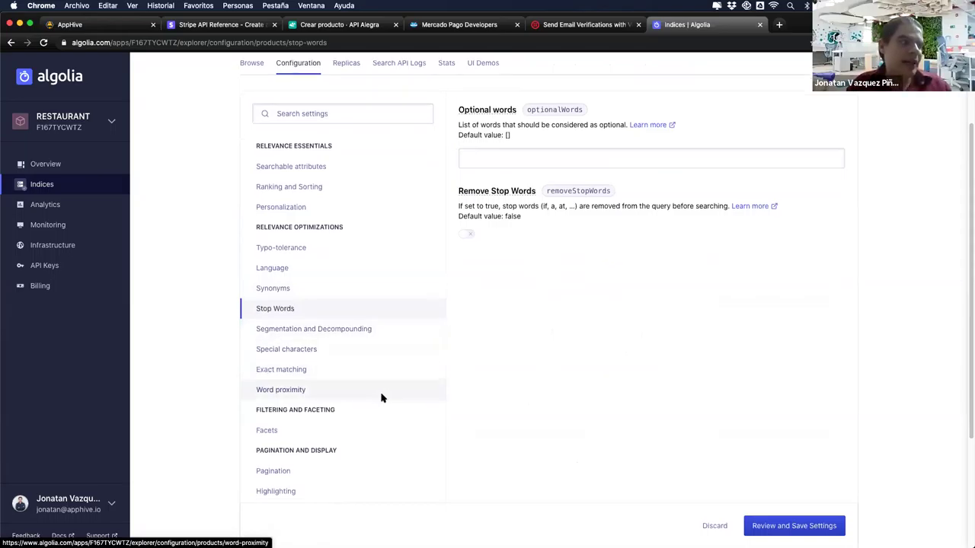
scroll(381, 397, "down", 2)
left_click(354, 387)
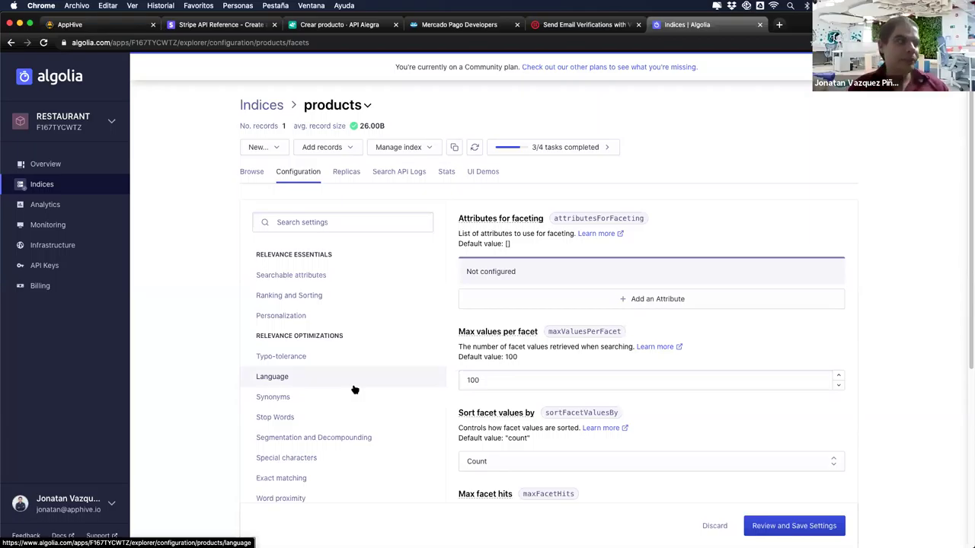
Open the products index's only record for editing and add a Color interior attribute with the value rojo.
left_click(251, 171)
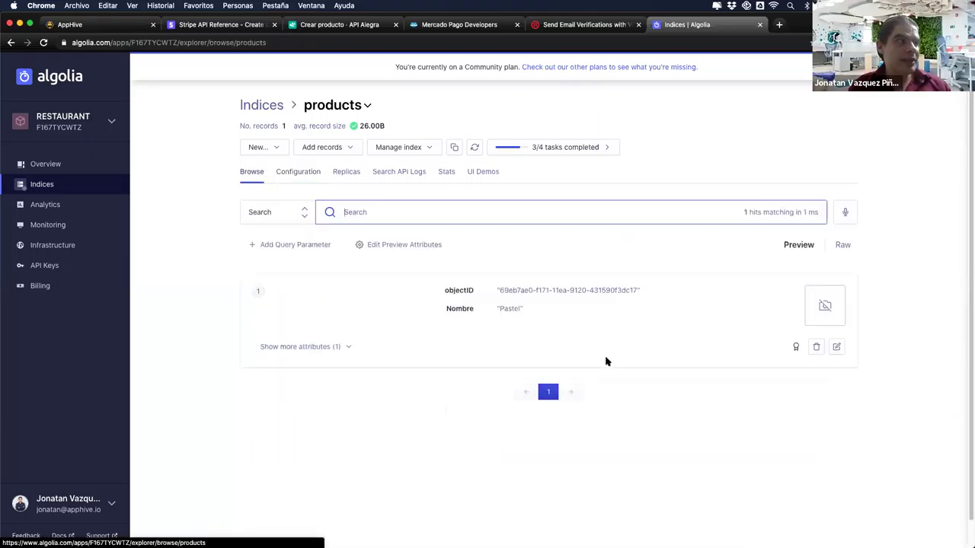
left_click(836, 346)
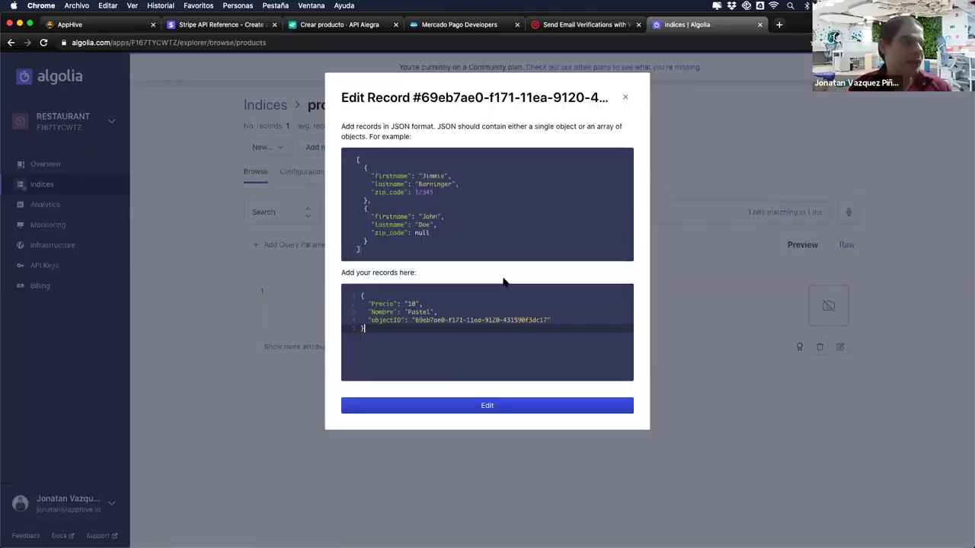
left_click(415, 210)
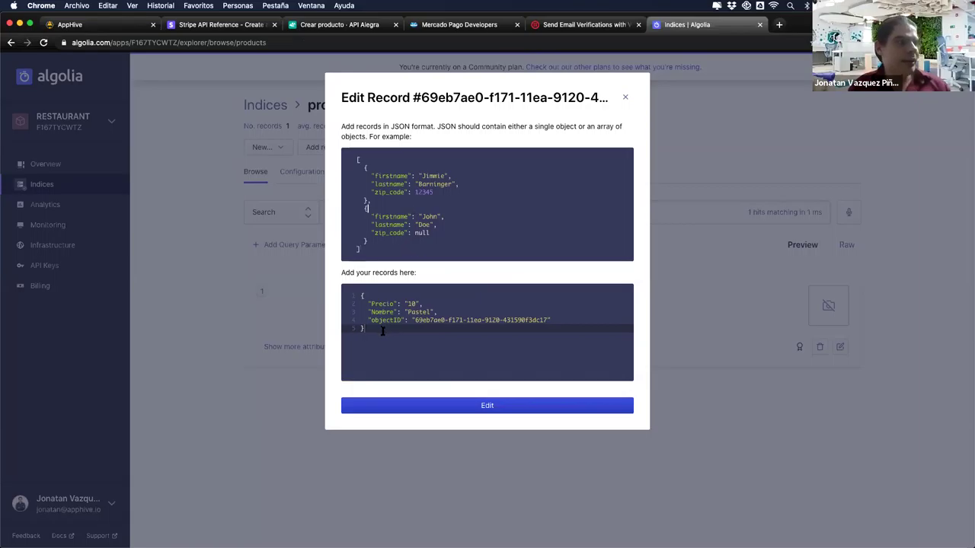
left_click(571, 322)
key("Return")
type("\"")
type("Desc")
key("BackSpace")
key("BackSpace")
key("BackSpace")
key("BackSpace")
type("Color interior\": \"rojo\",")
Add a Color exterior attribute with the value amarillo, insert the missing comma after objectID and save the record.
key("Return")
type("\"Color ex")
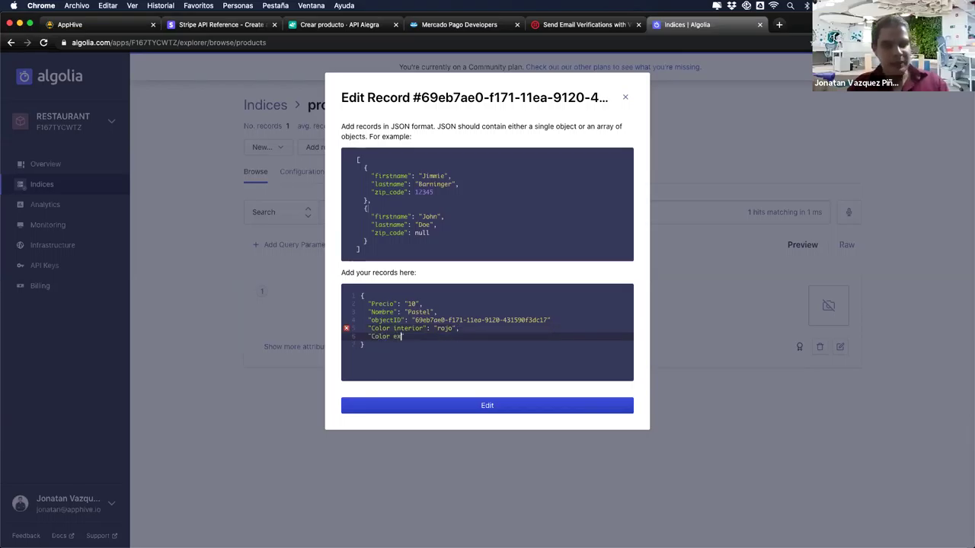
type("terior\": \"az")
key("BackSpace")
key("BackSpace")
key("BackSpace")
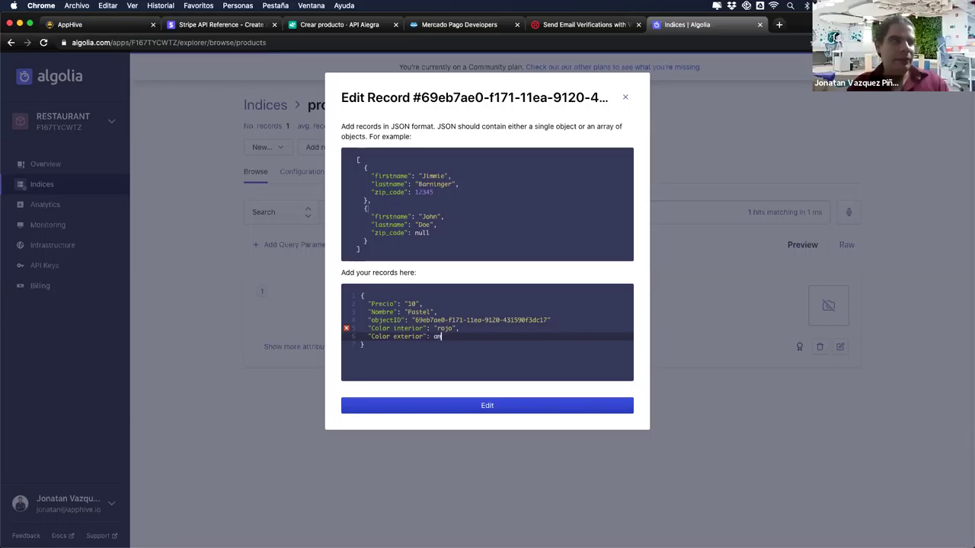
type("\"amarillo")
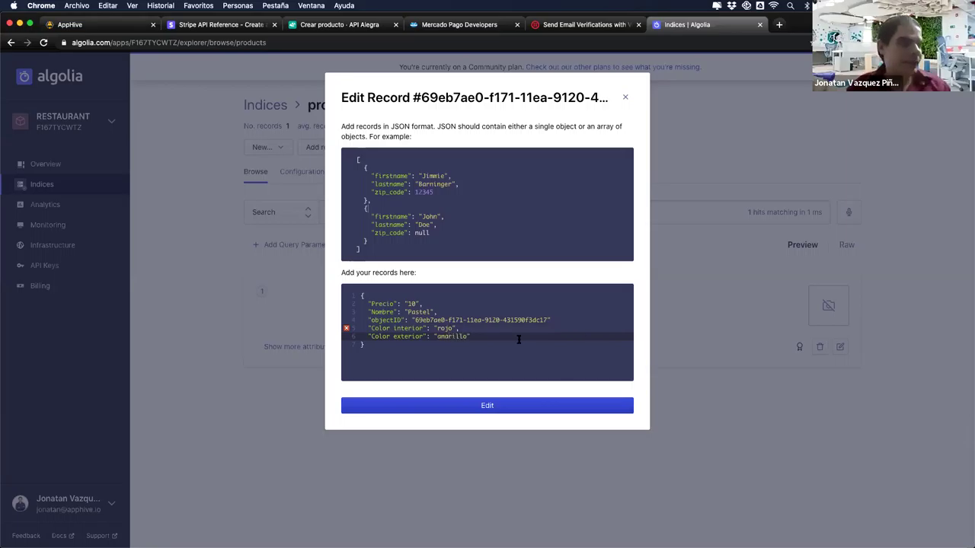
left_click(497, 359)
mouse_move(355, 329)
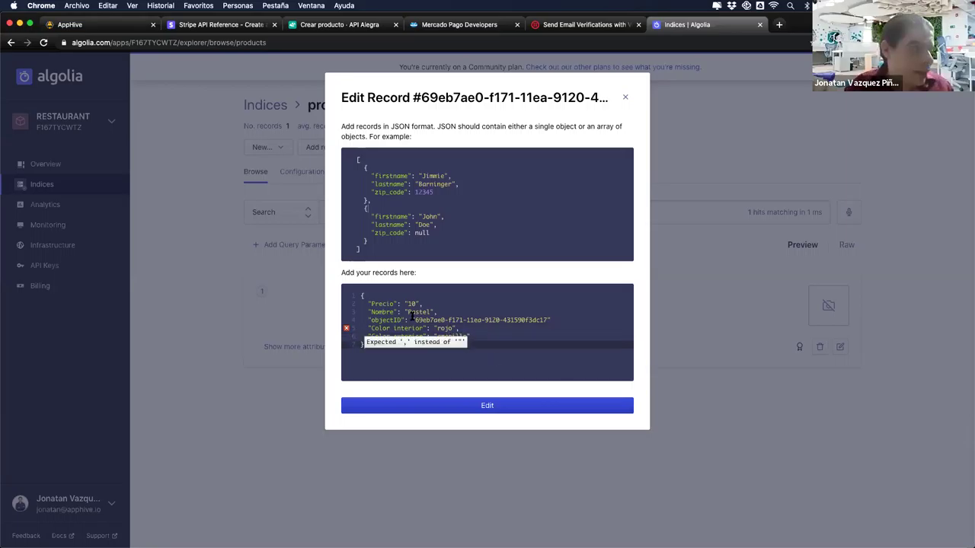
left_click(583, 321)
type(",")
left_click(478, 404)
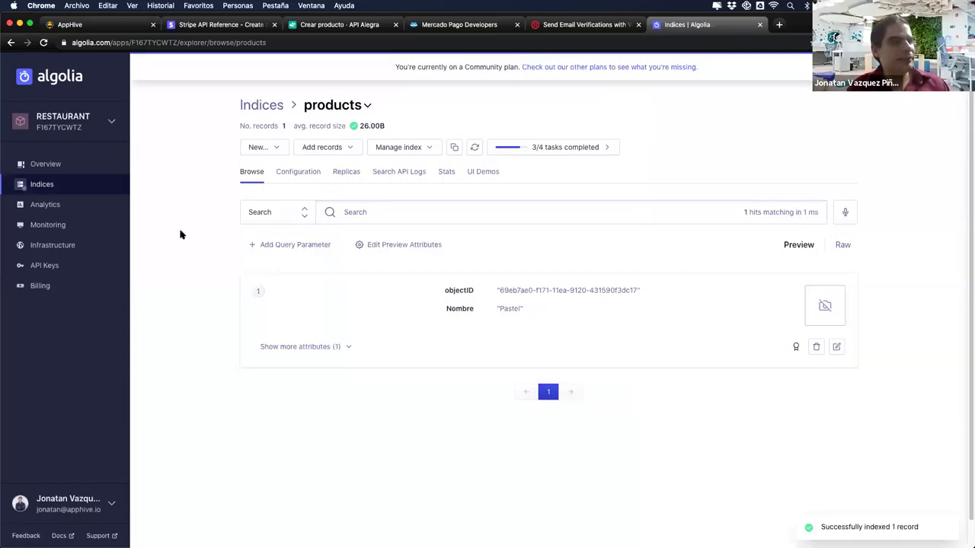
Reload the products index and expand all attributes of its record.
left_click(64, 186)
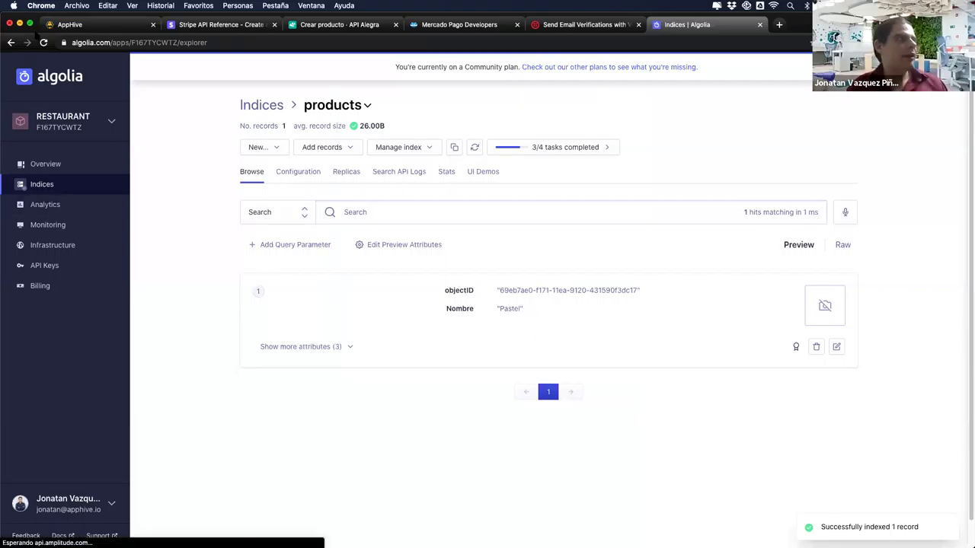
left_click(45, 43)
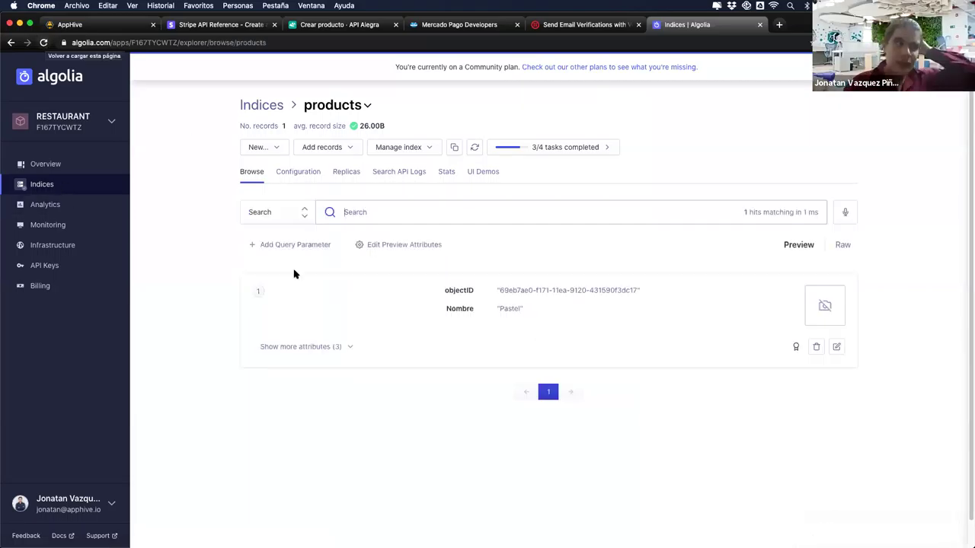
left_click(326, 348)
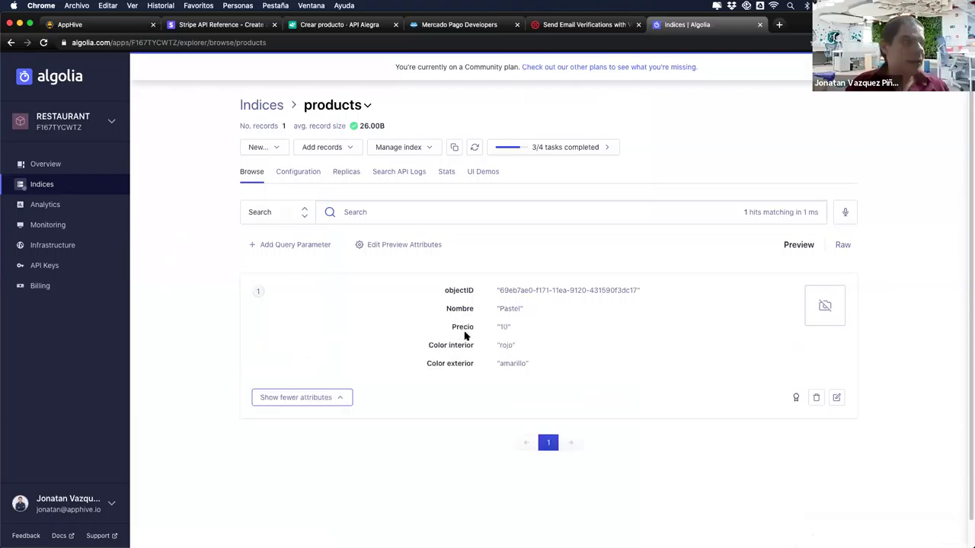
Add Color exterior and Color interior as attributes for faceting of the products index and save the settings.
left_click(296, 172)
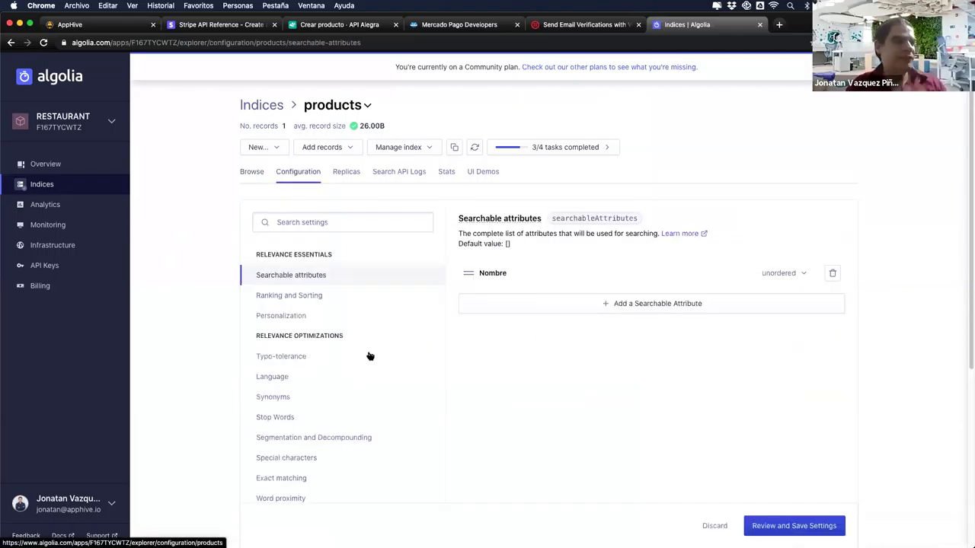
scroll(369, 356, "down", 5)
left_click(340, 358)
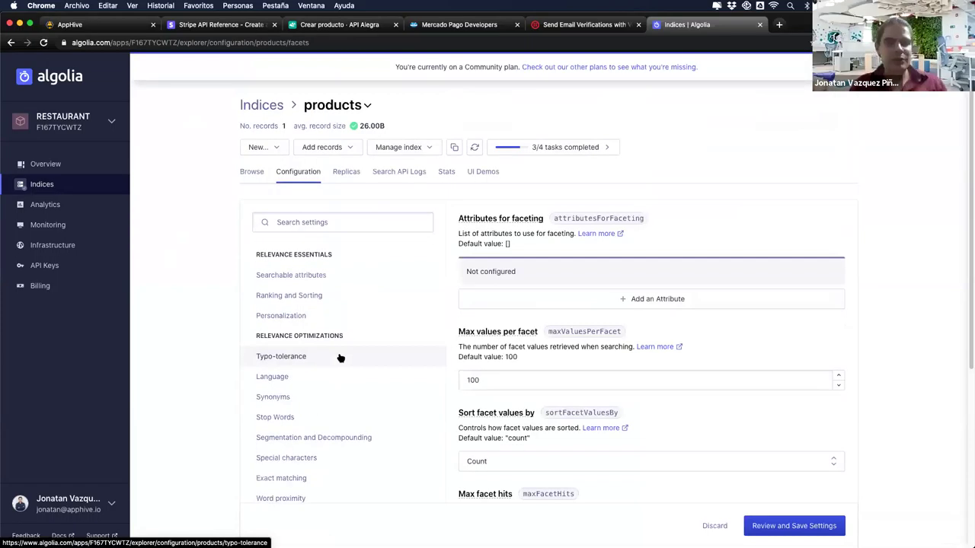
left_click(628, 300)
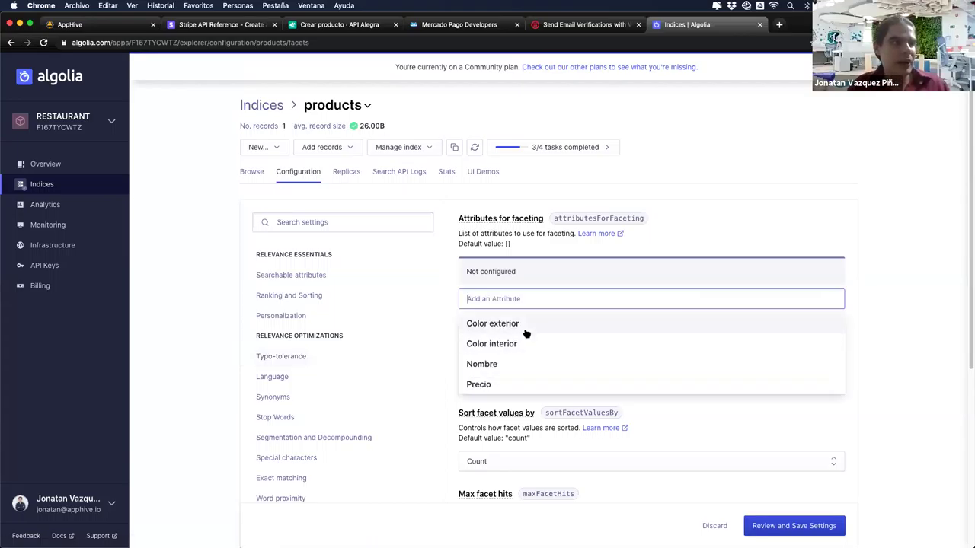
left_click(525, 324)
left_click(595, 304)
left_click(559, 330)
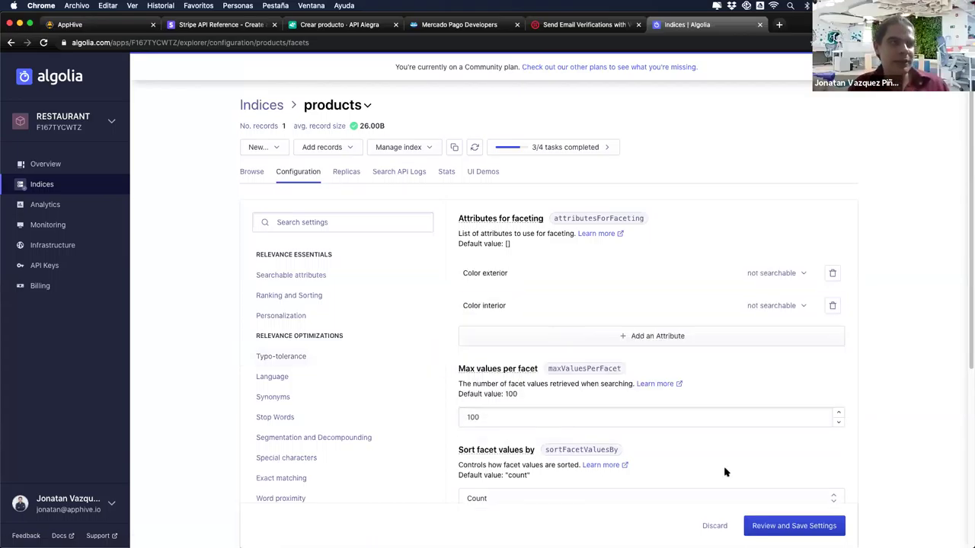
left_click(769, 525)
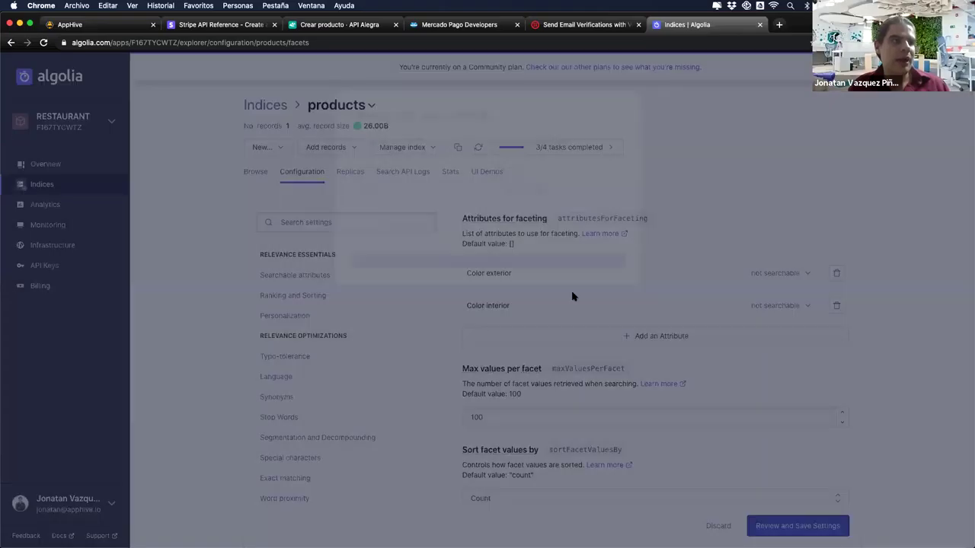
left_click(570, 282)
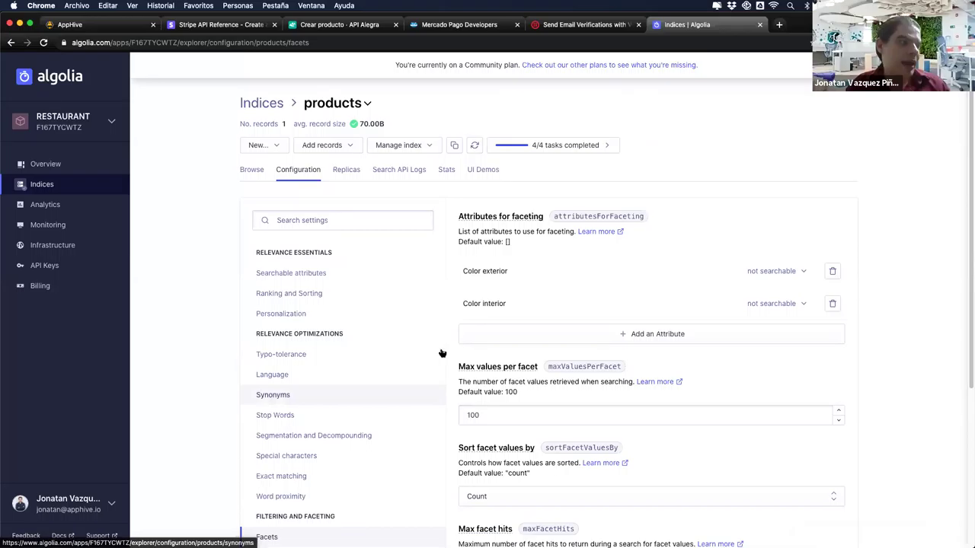
Examine the products index's Pagination and Retrieved attributes settings.
scroll(404, 316, "down", 3)
left_click(383, 357)
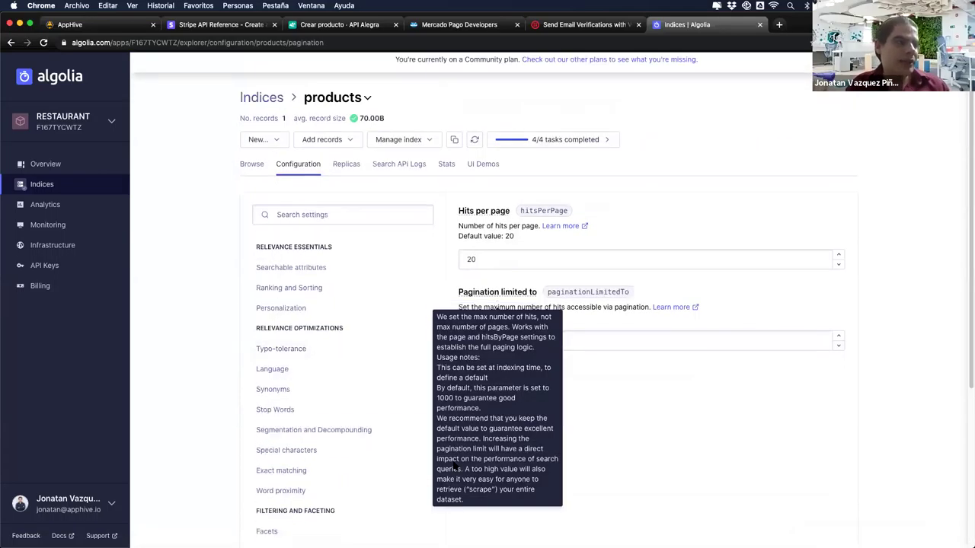
scroll(350, 405, "down", 3)
left_click(320, 440)
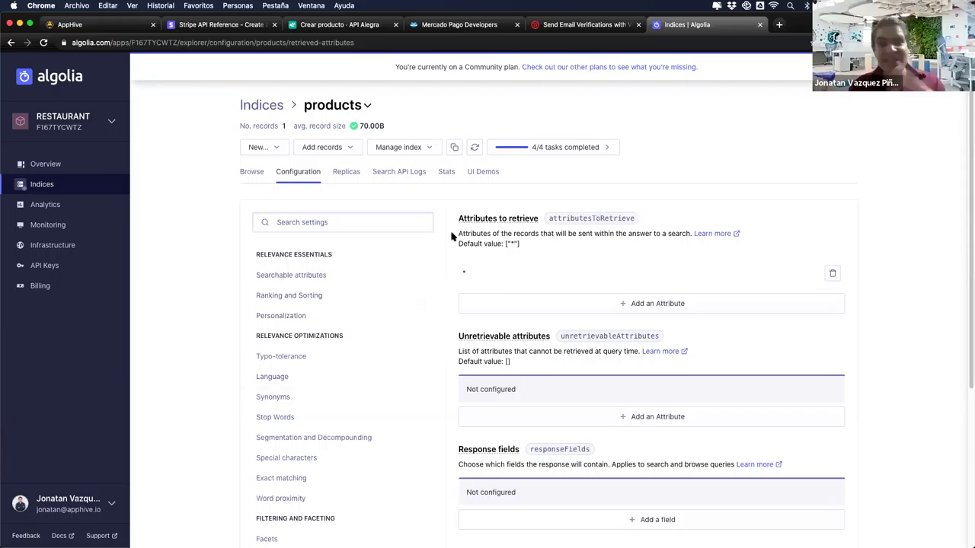
Switch to the AppHive editor and set facetFilters of the Search index (GET) call to color interior:rojo.
left_click(114, 24)
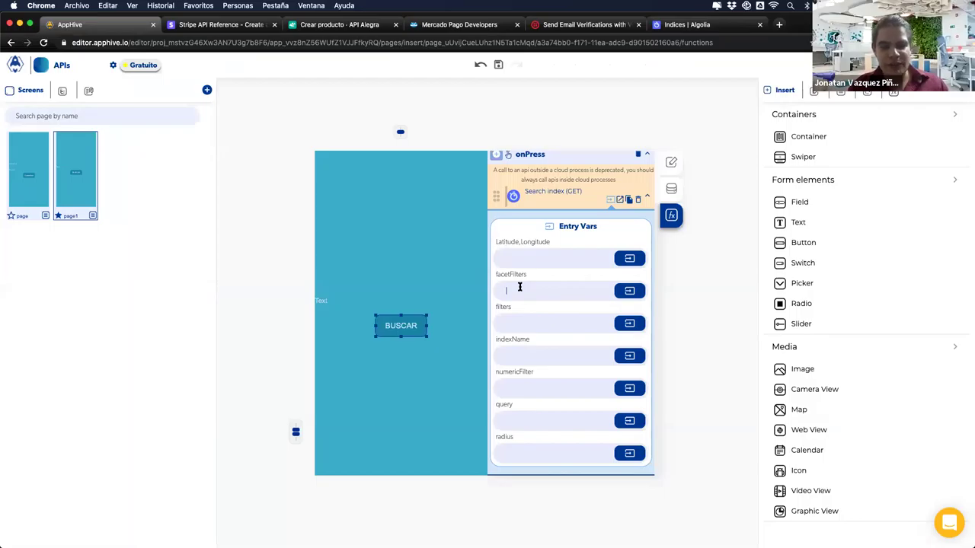
type("co")
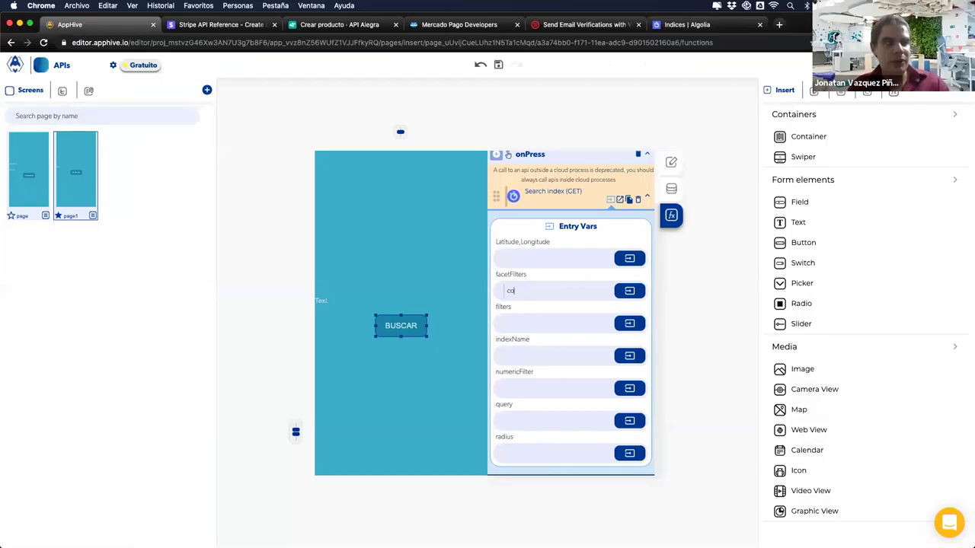
type("lor interior:rojo")
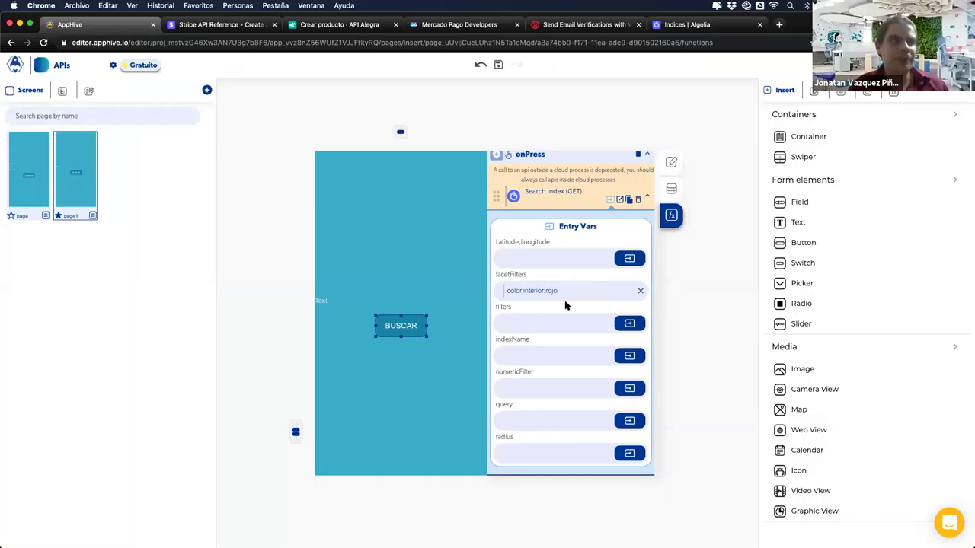
Move the color interior:rojo value from facetFilters to the filters entry variable.
triple_click(491, 291)
key("cmd+c")
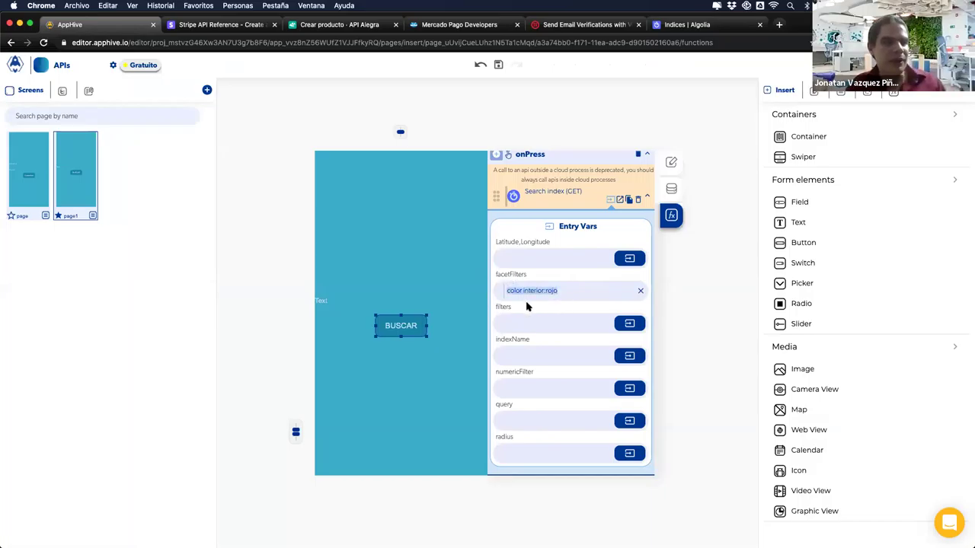
key("BackSpace")
scroll(575, 306, "up", 1)
left_click(516, 339)
key("cmd+v")
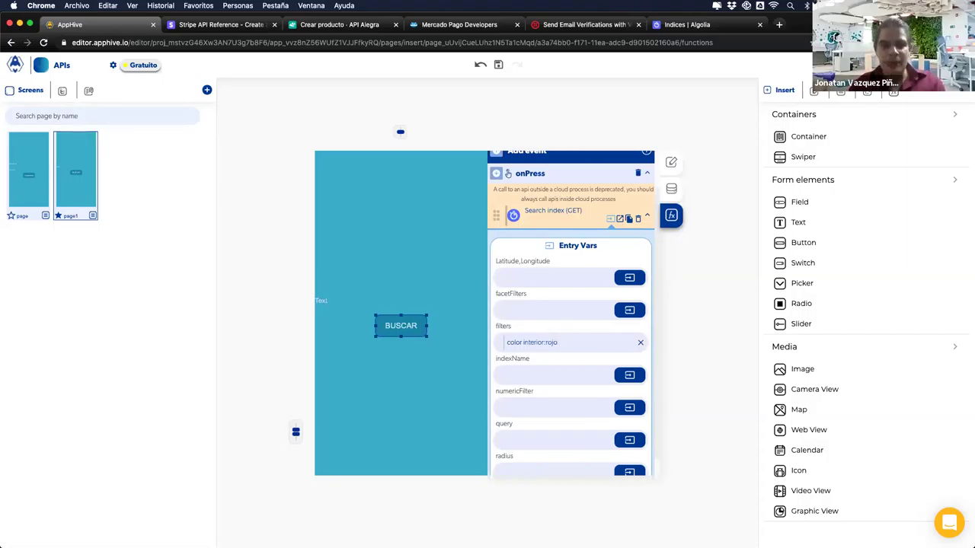
Extend the filters value with a second condition so it reads color interior:rojo AND color exterior:amarillo.
type("ADN")
key("Left")
key("BackSpace")
key("Right")
type("D")
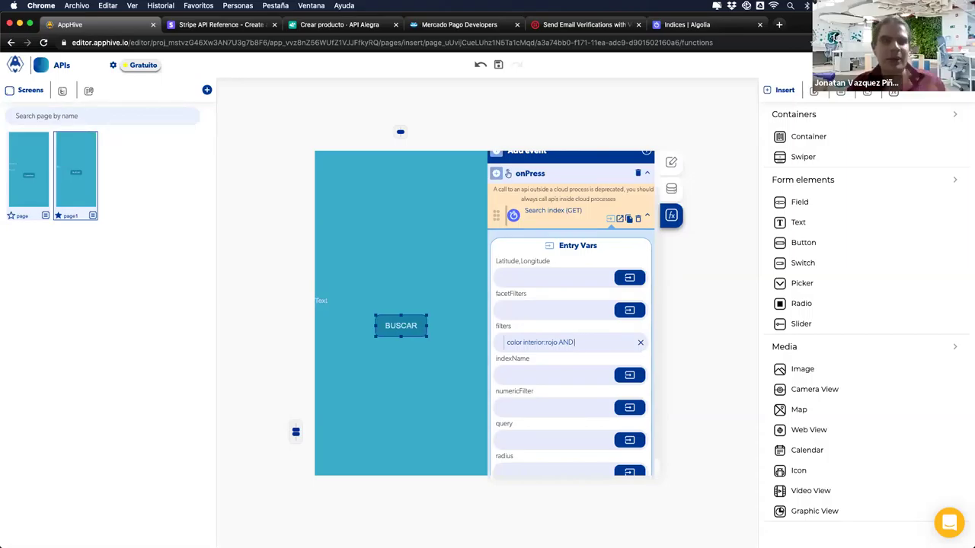
type(" color")
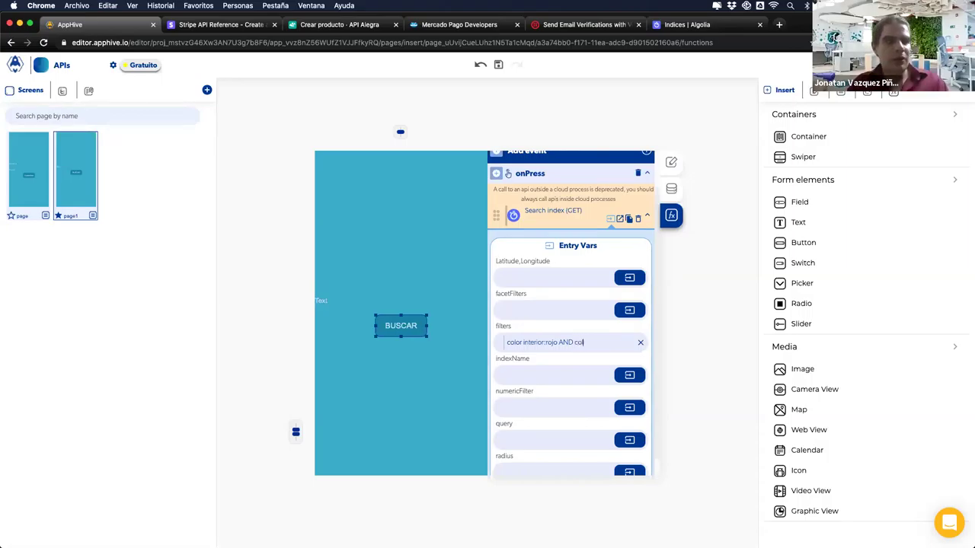
type(" ex")
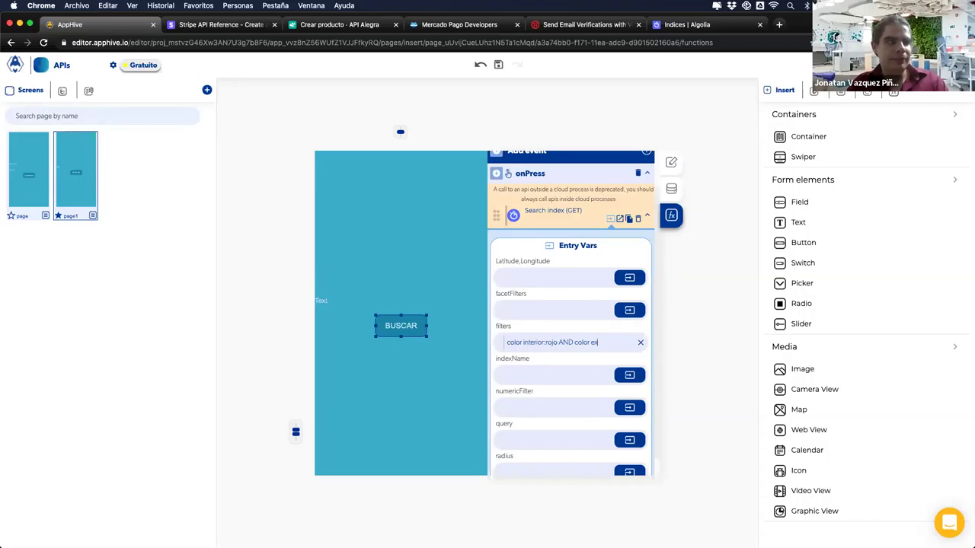
type("terior:sm")
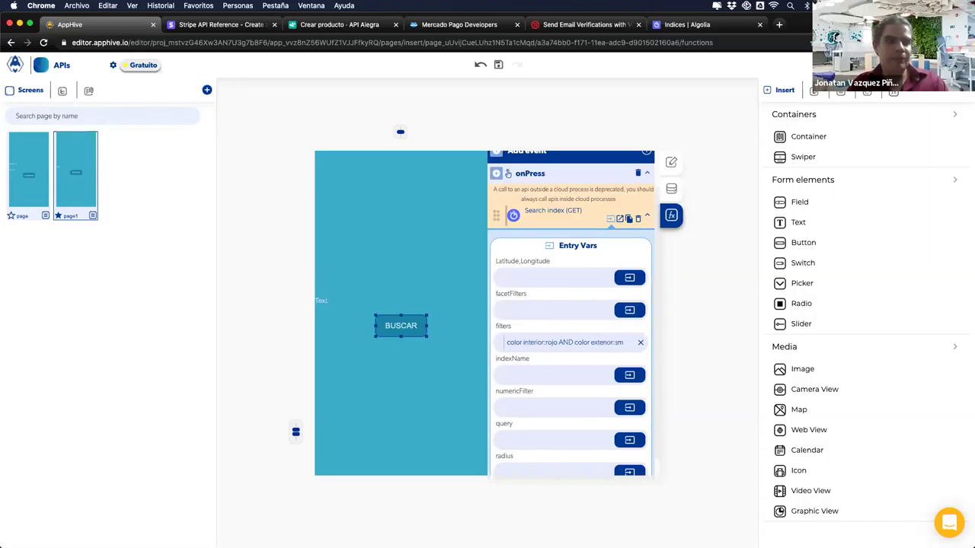
type("msril")
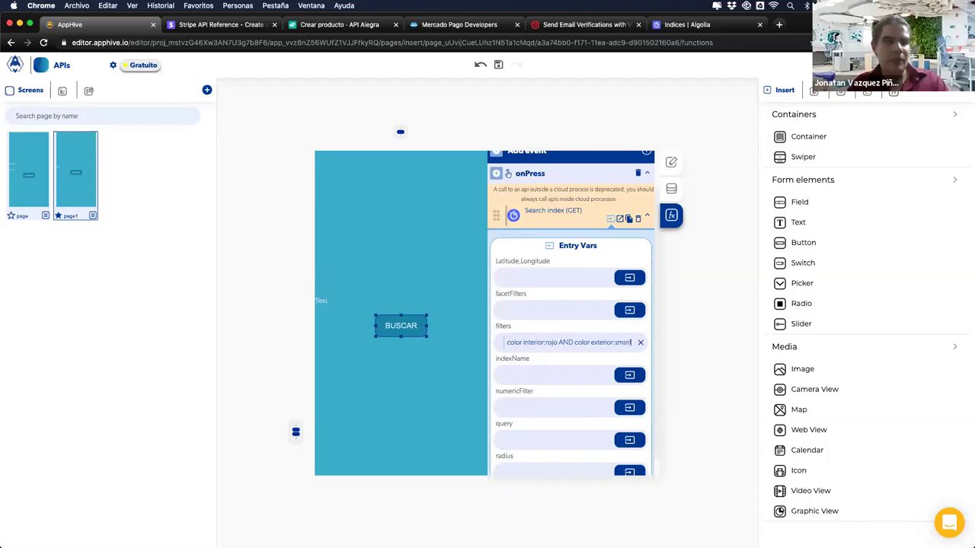
key("BackSpace")
key("BackSpace")
key("BackSpace")
key("BackSpace")
key("BackSpace")
key("BackSpace")
key("BackSpace")
type("amarillo")
left_click(587, 343)
triple_click(517, 342)
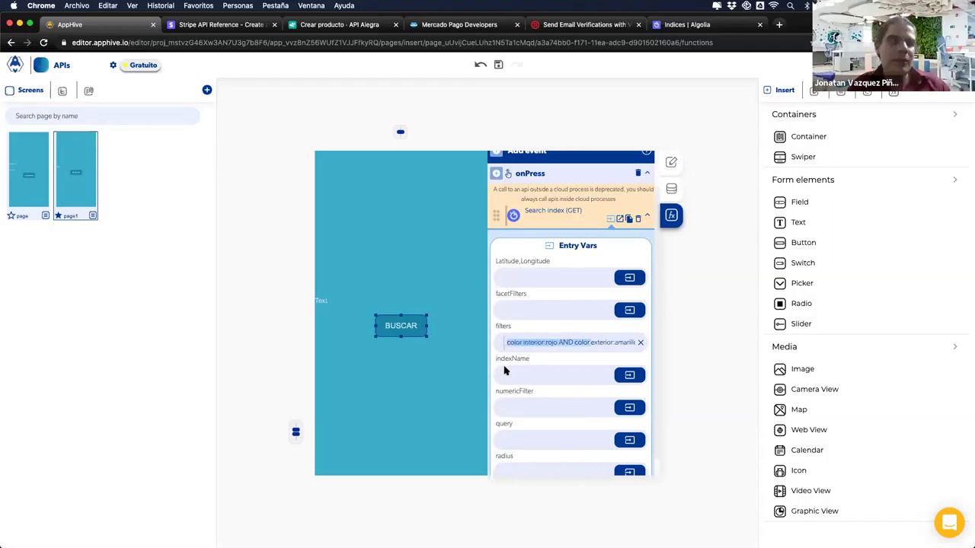
Check the index name in the Algolia dashboard, then return to AppHive and examine the call's indexName, query, filters and Latitude,Longitude variables.
left_click(510, 375)
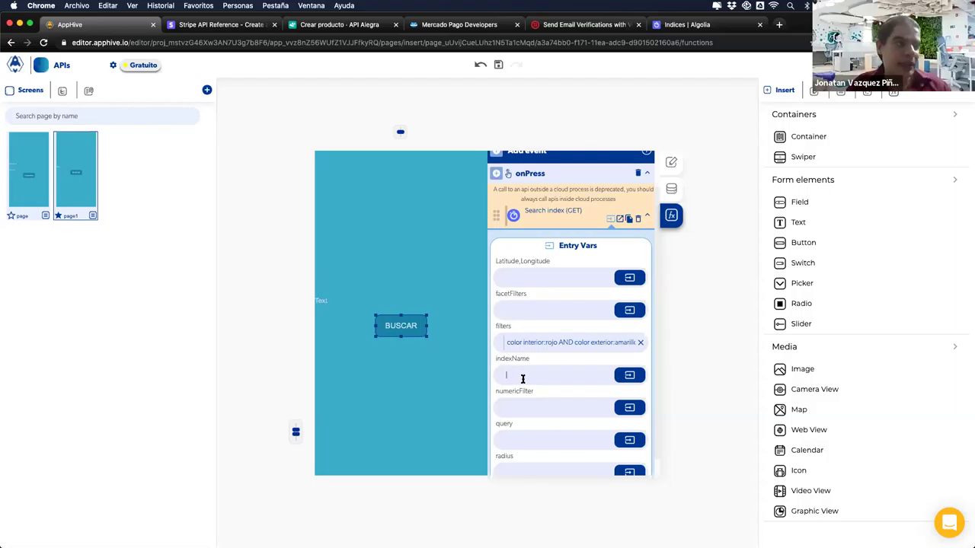
left_click(677, 25)
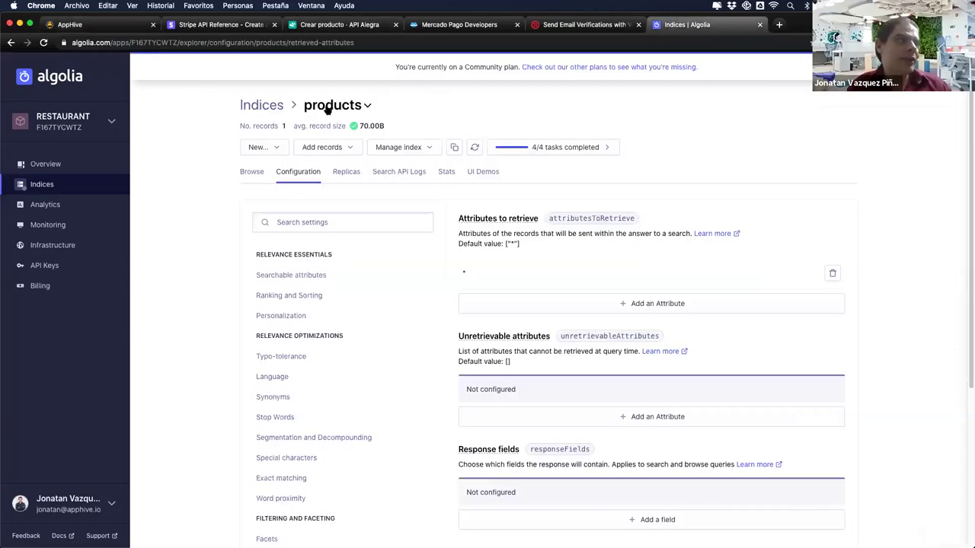
left_click(111, 26)
left_click(516, 405)
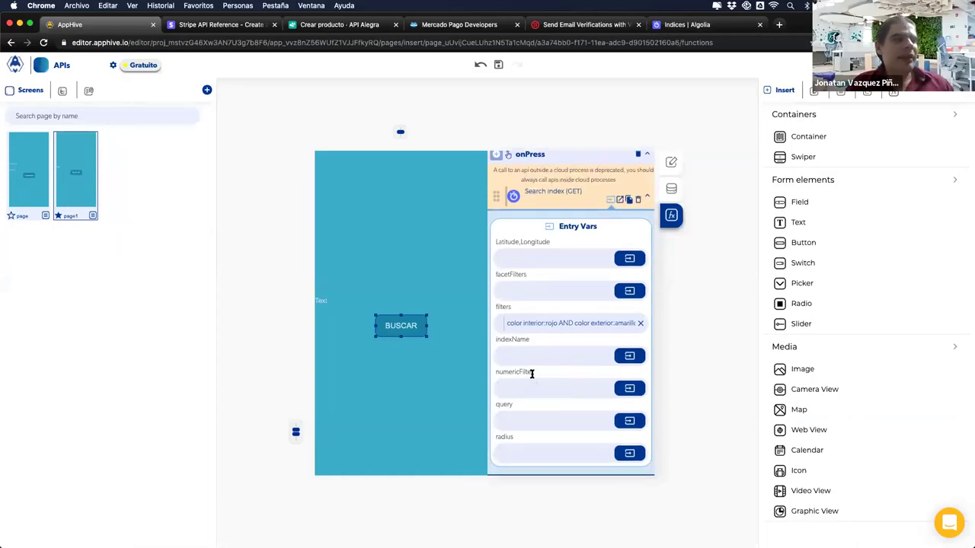
double_click(497, 405)
double_click(498, 306)
left_click_drag(493, 244, 566, 243)
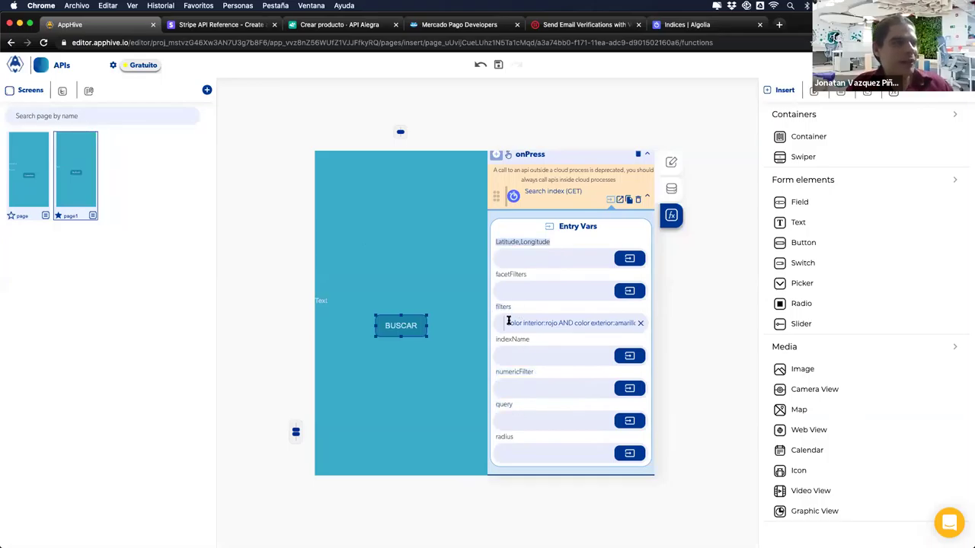
left_click_drag(493, 340, 532, 342)
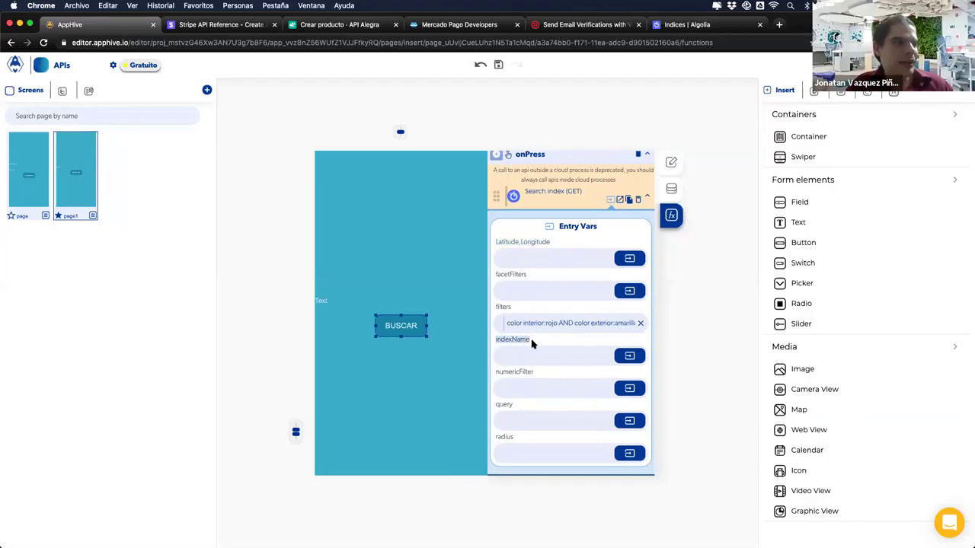
Set the query entry variable of the Search index (GET) call to casa.
left_click_drag(495, 404, 520, 409)
left_click(521, 428)
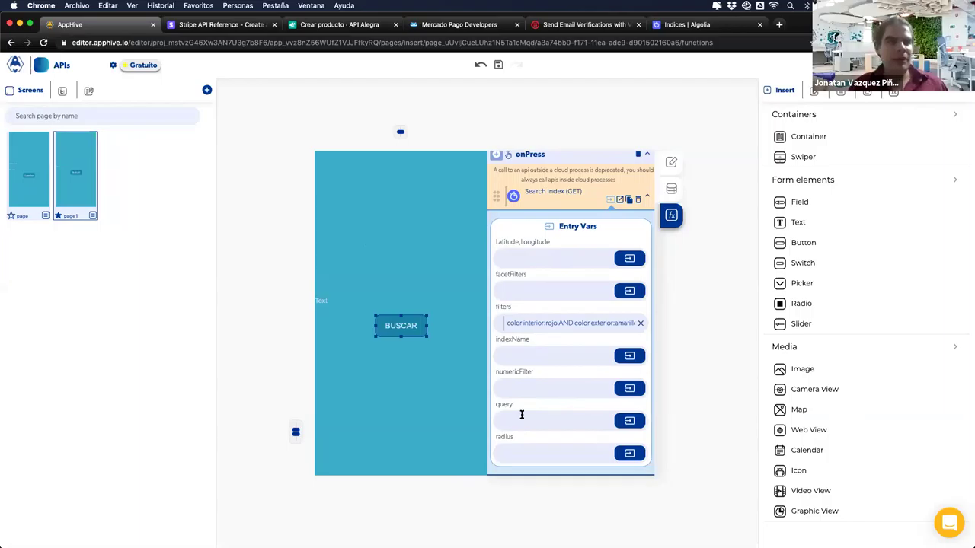
type("casa")
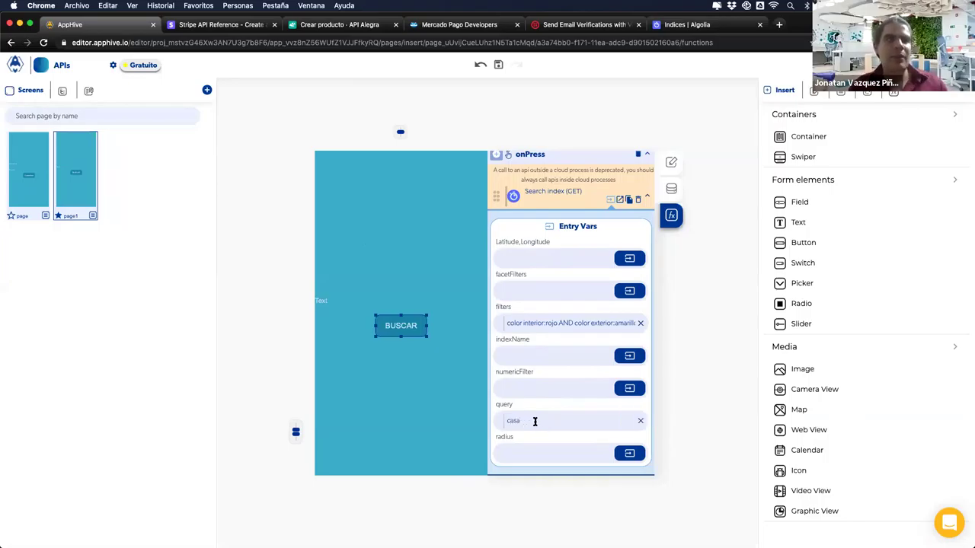
left_click_drag(499, 423, 521, 424)
left_click(519, 455)
left_click(515, 260)
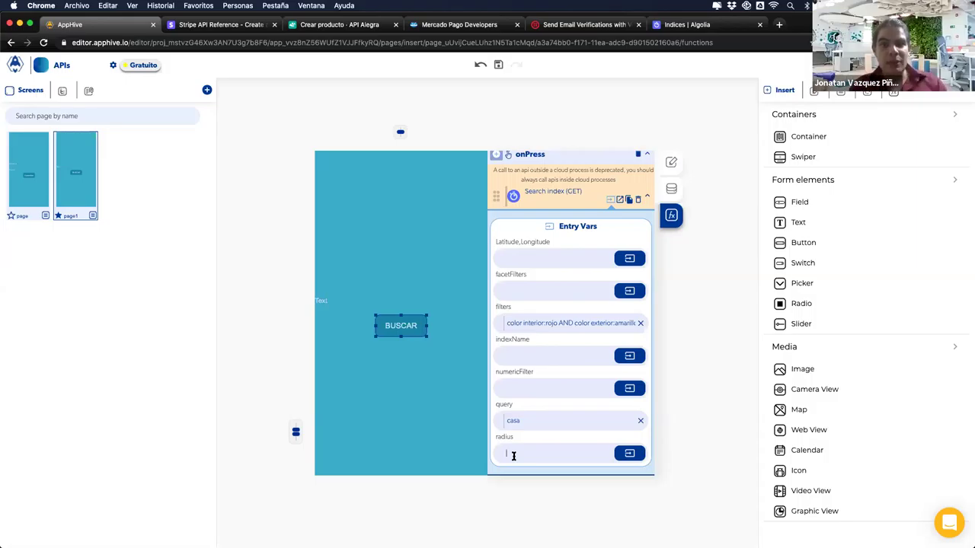
Add an Add collections to UI function to the Success callback of the Search index (GET) call.
left_click(619, 200)
left_click(501, 329)
mouse_move(503, 287)
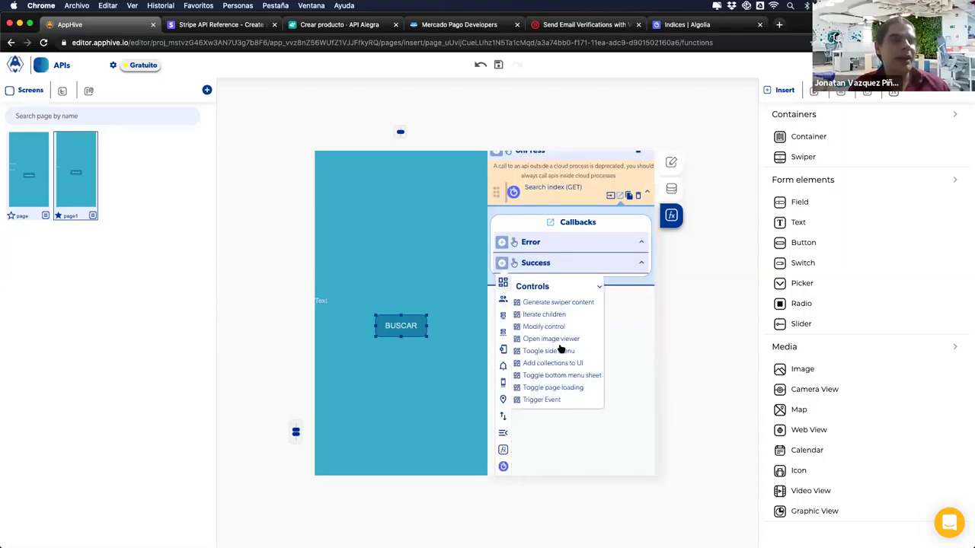
left_click(561, 363)
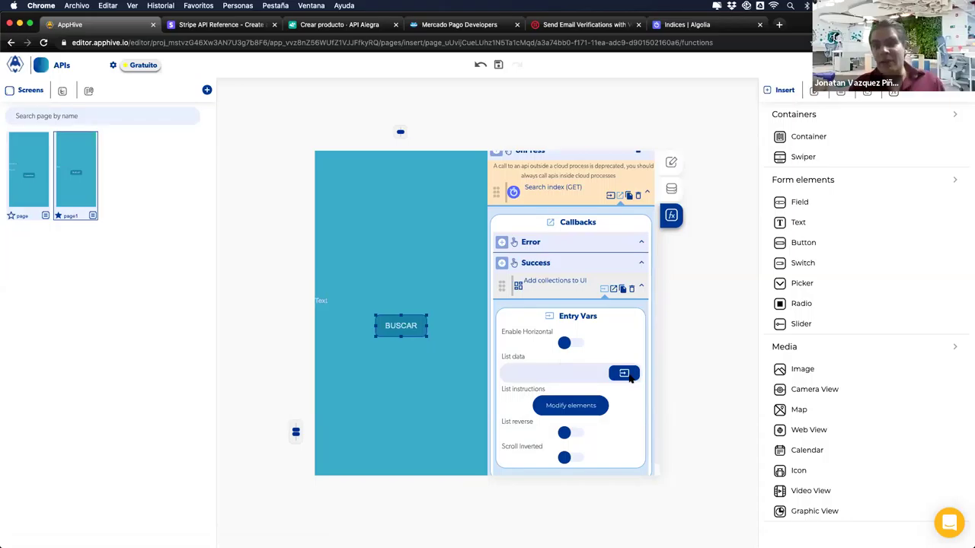
Set List data to the hits attribute of the Search index (GET) output and look over the list instructions settings.
left_click(623, 373)
left_click(683, 395)
left_click(656, 424)
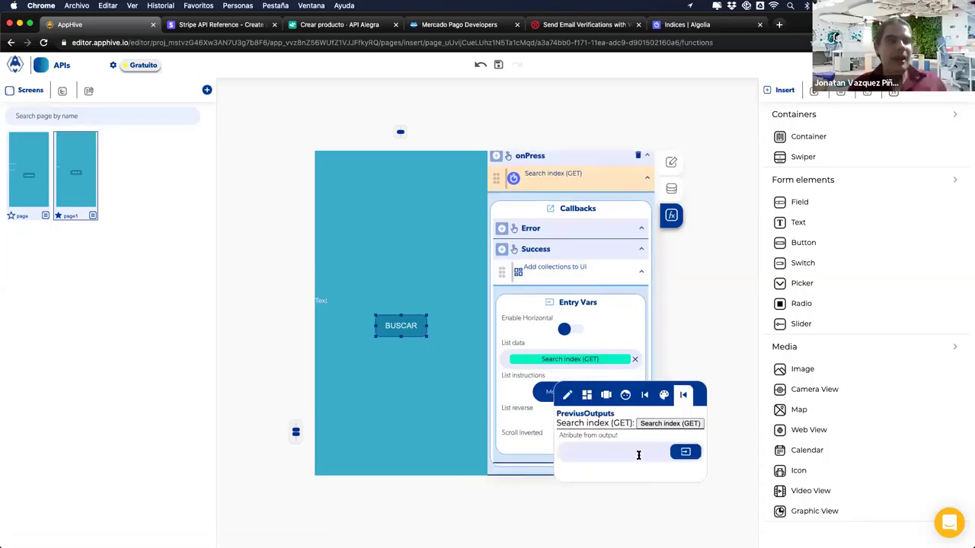
left_click(637, 455)
type("hits")
key("Return")
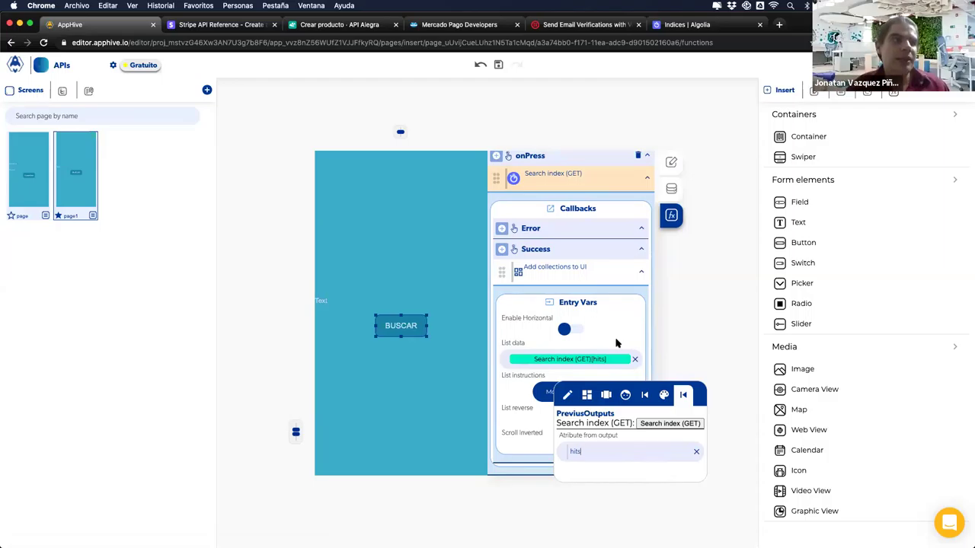
left_click(617, 343)
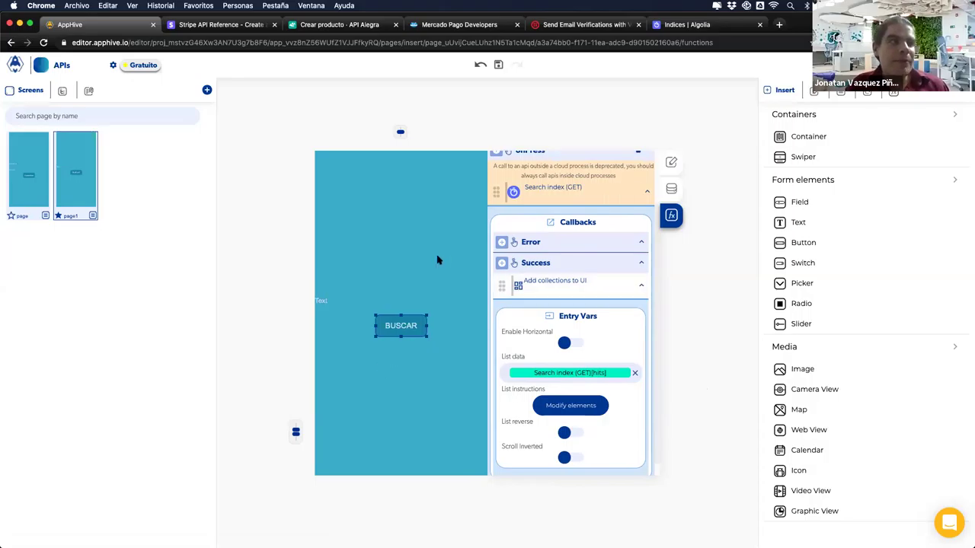
left_click(545, 412)
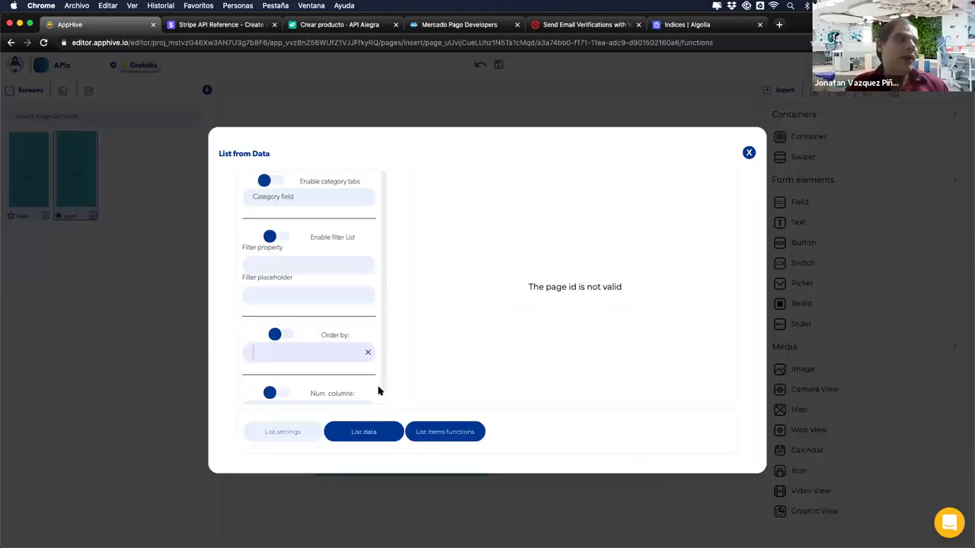
left_click(410, 476)
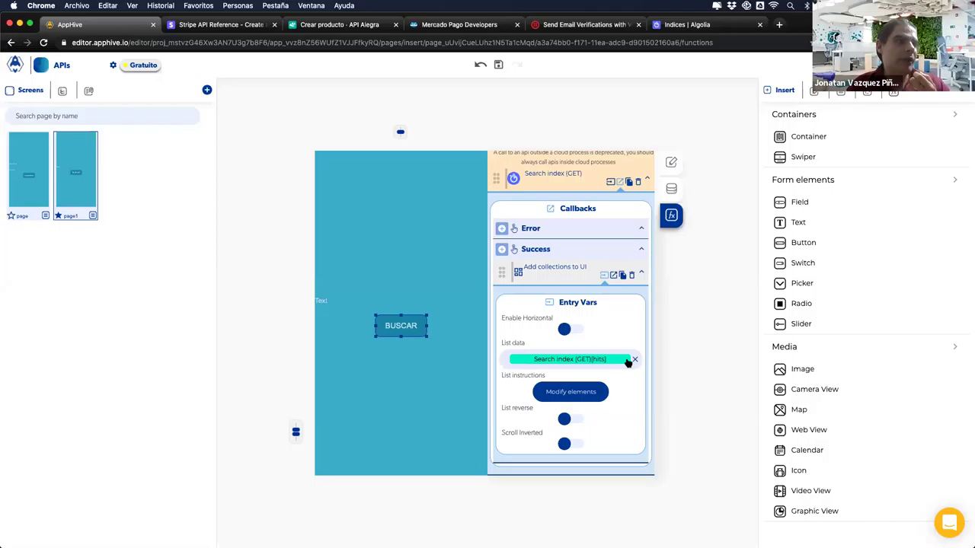
Check the presentation slide on Algolia search parameters, then inspect the Guaardaar button's onPress process on the screen named page.
key("ctrl+Right")
key("Right")
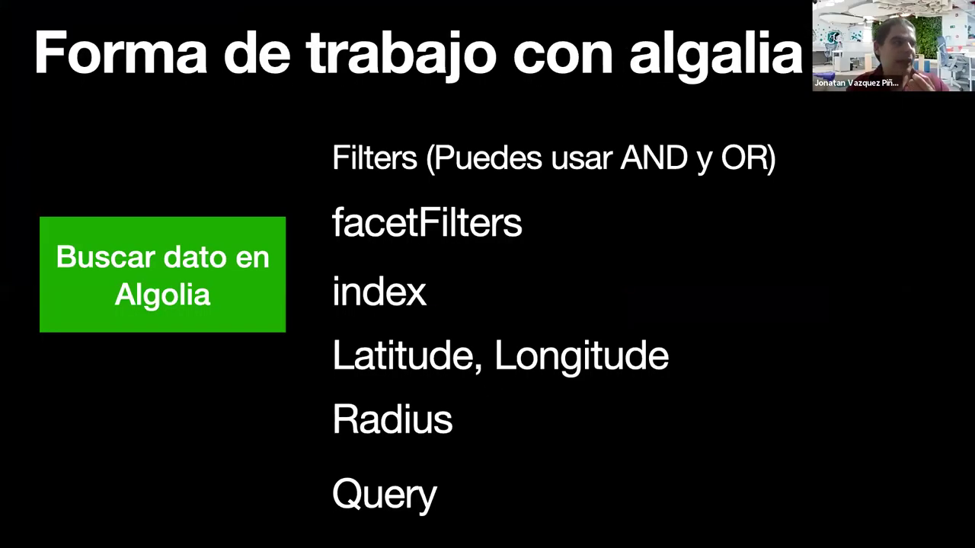
key("ctrl+Left")
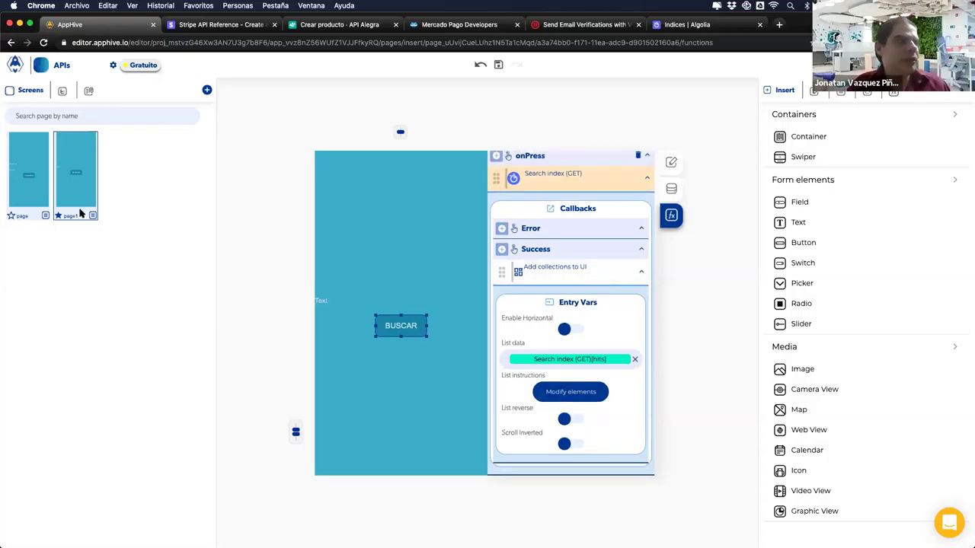
left_click(35, 190)
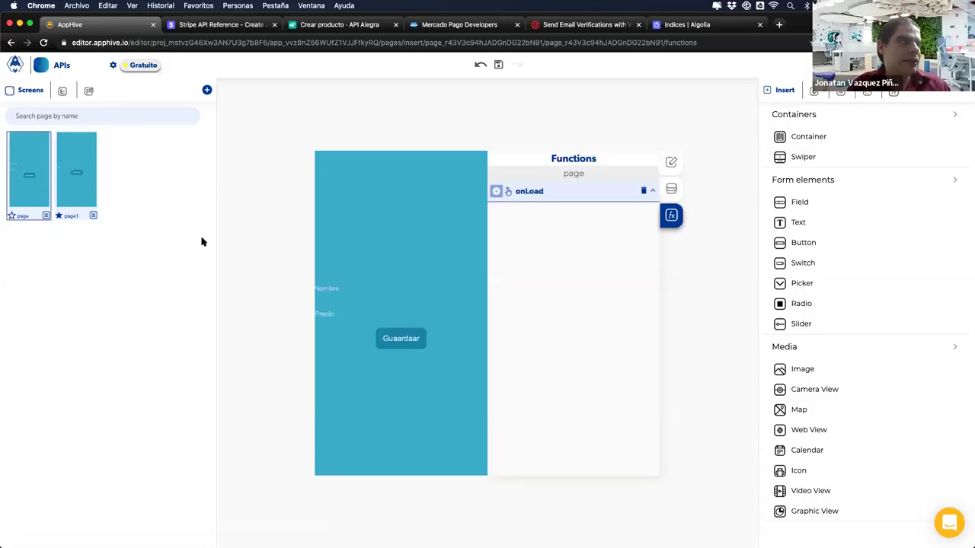
left_click(389, 346)
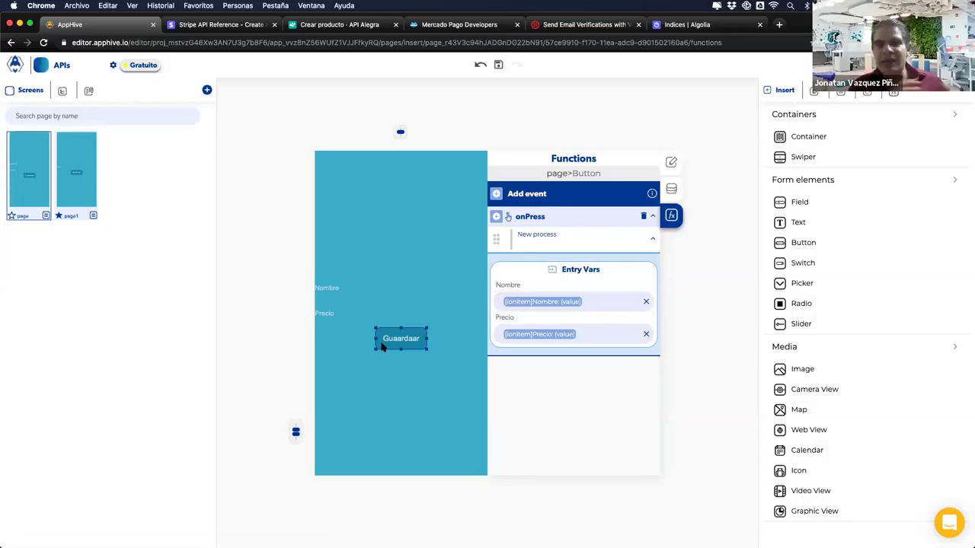
On page1, insert a container below the BUSCAR button with a nested container holding a Text element.
left_click(80, 177)
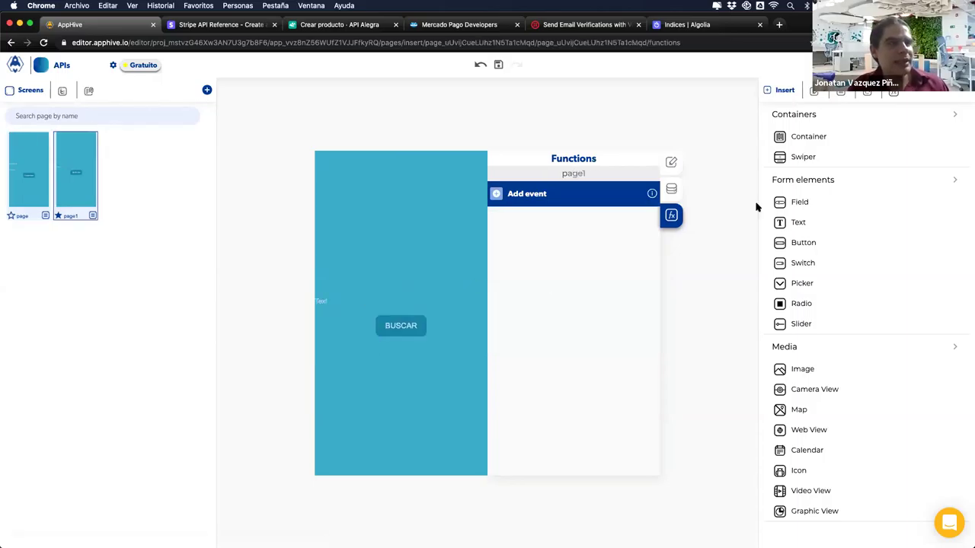
left_click_drag(805, 145, 401, 348)
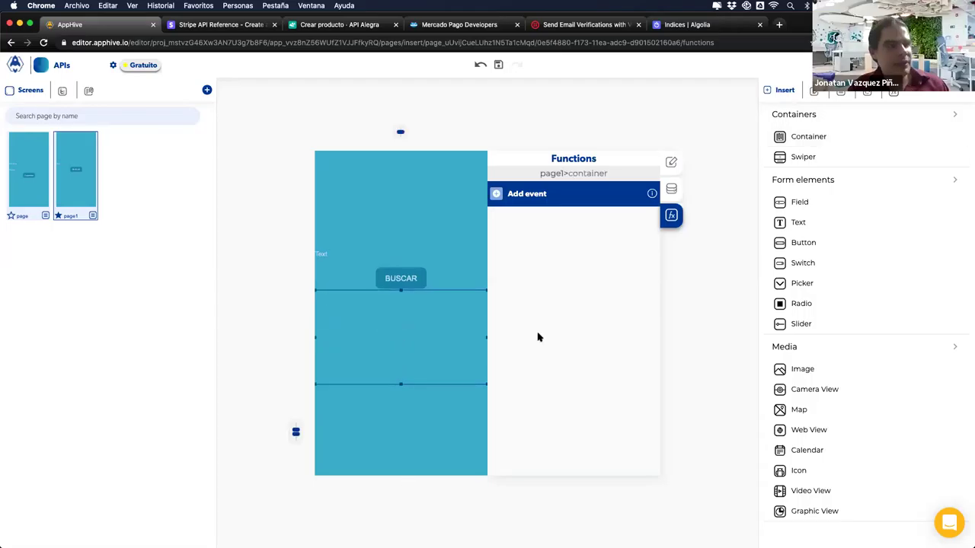
left_click_drag(784, 137, 408, 333)
left_click_drag(802, 221, 421, 329)
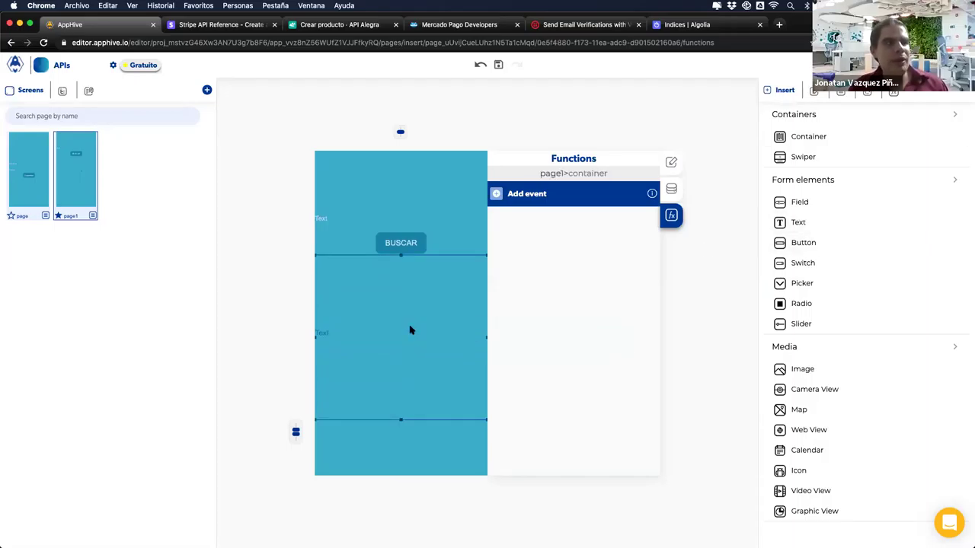
left_click(410, 330)
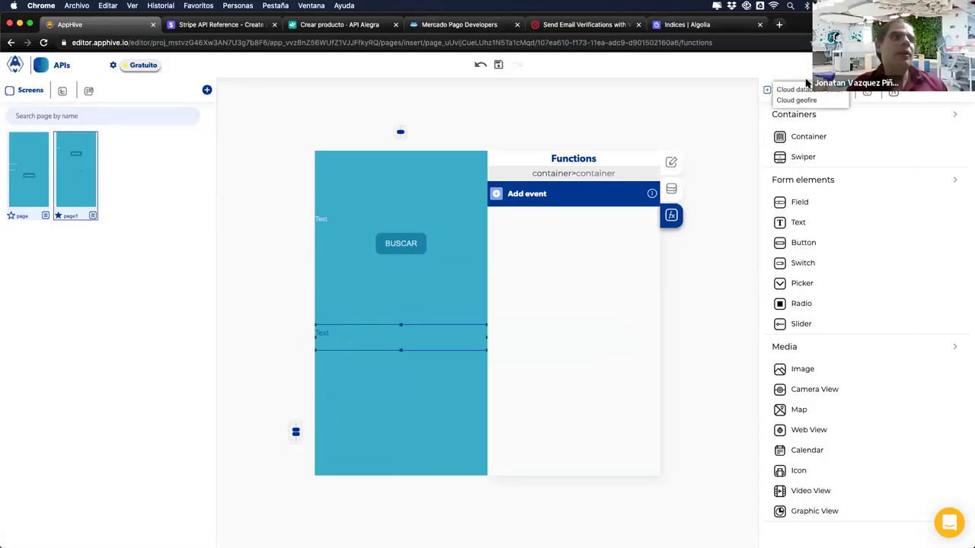
Examine the Productos collection's records in the cloud database editor, then close it.
left_click(812, 89)
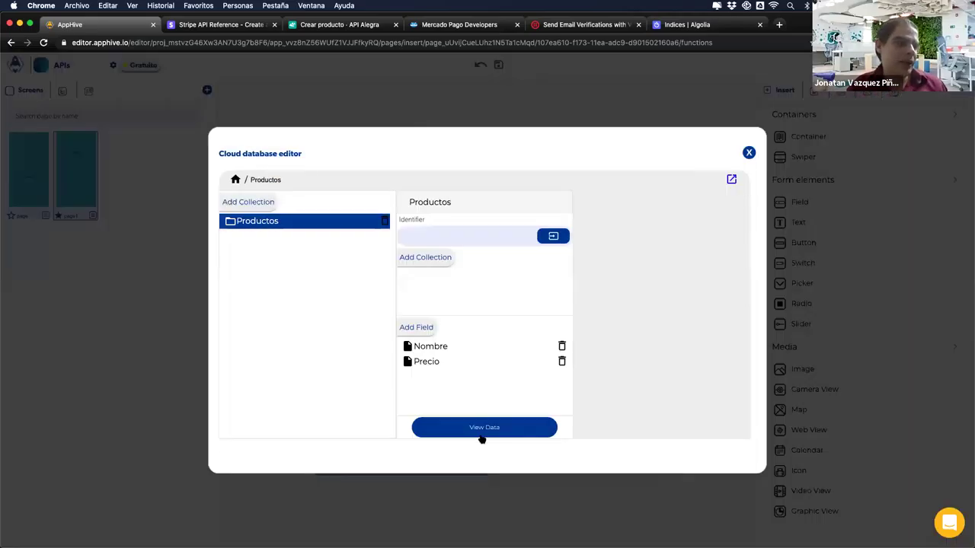
left_click(481, 431)
scroll(524, 387, "down", 3)
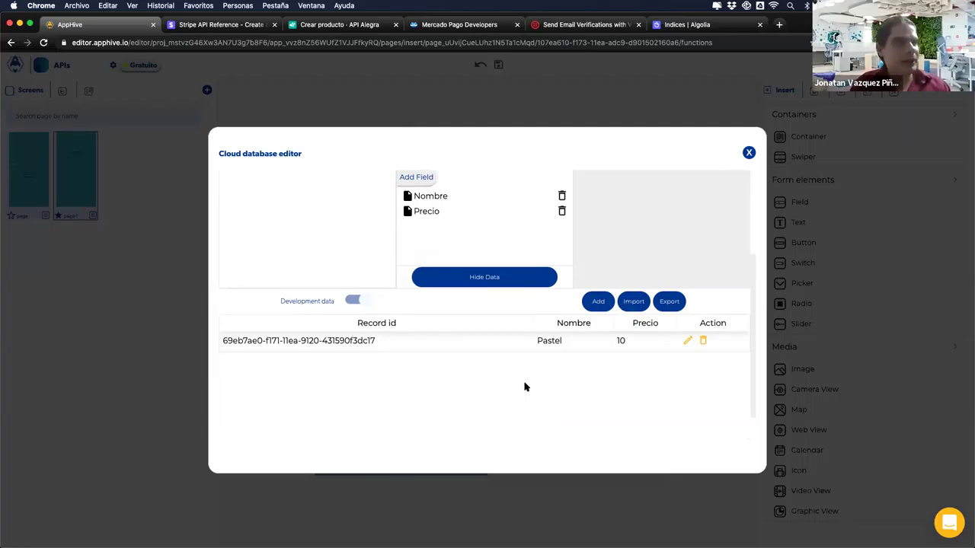
left_click(482, 501)
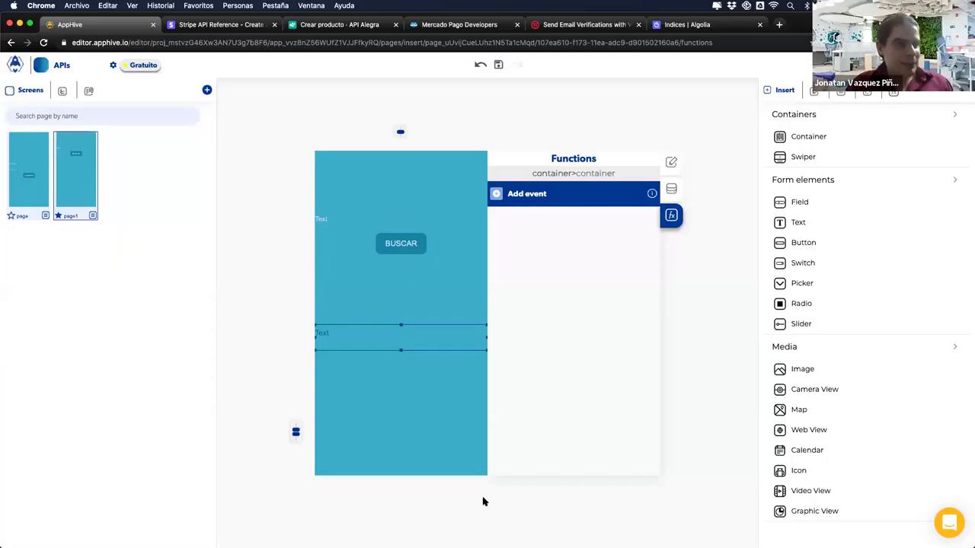
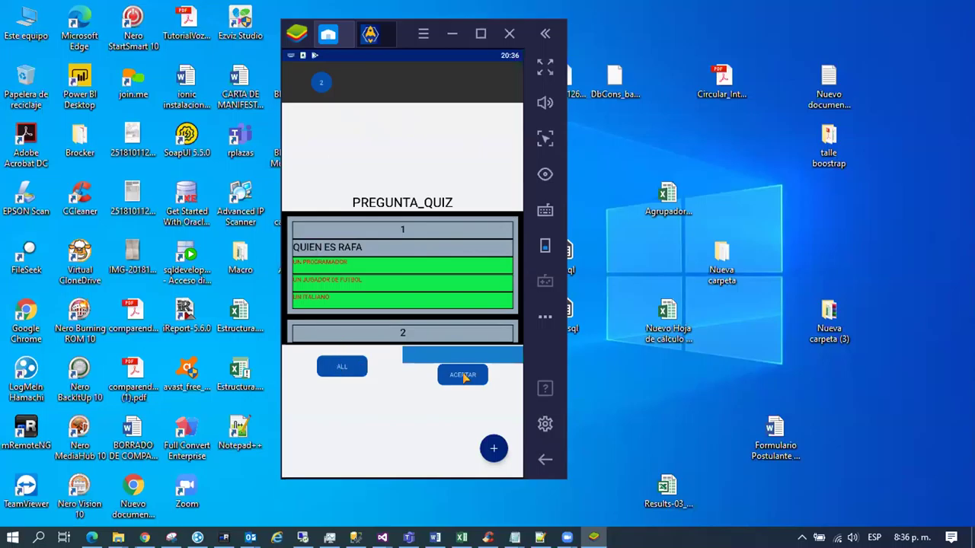
Test the ALL and ACEPTAR buttons on the PREGUNTA_QUIZ screen in the emulator.
left_click(341, 368)
left_click(455, 375)
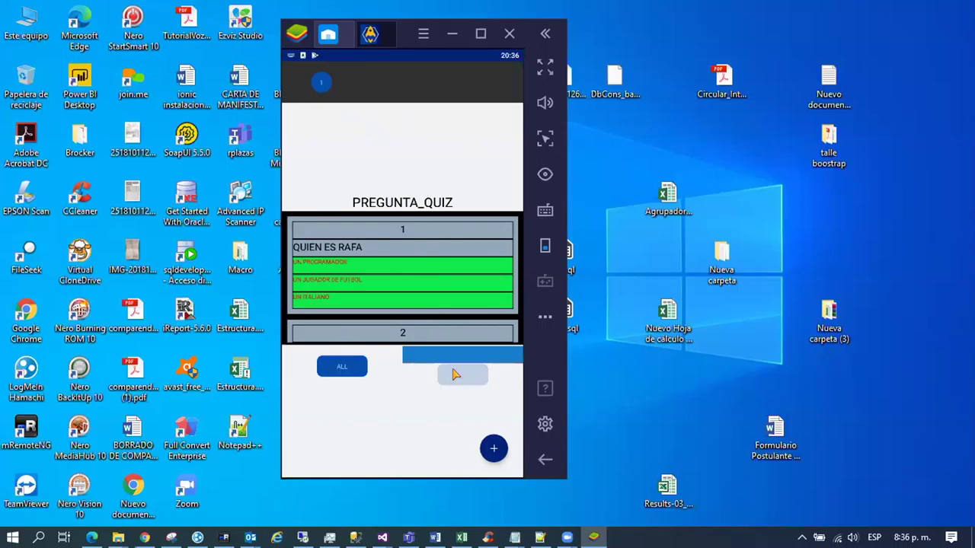
left_click(455, 375)
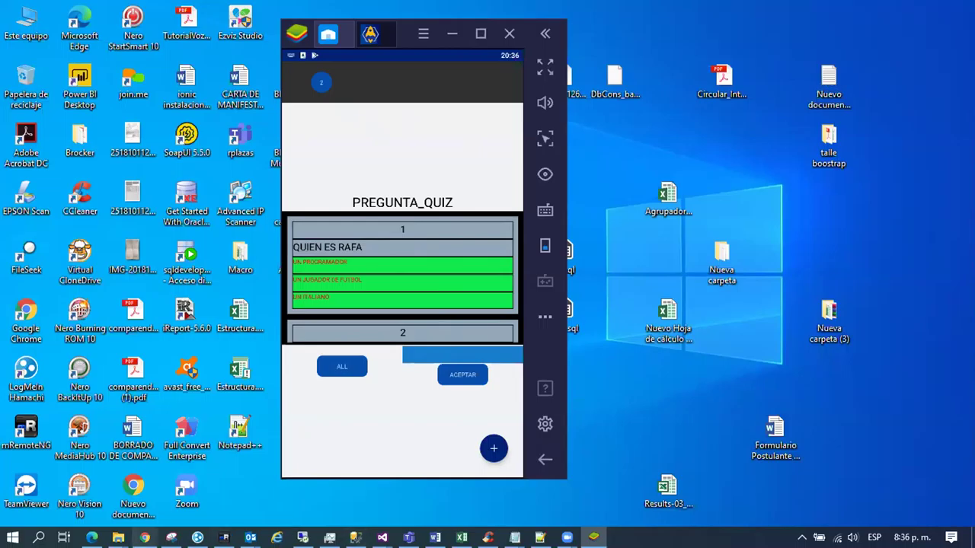
Switch to the AppHive editor and examine the Get database data and Modify control functions of the ALL button on the PRU1 screen.
key("alt+Tab")
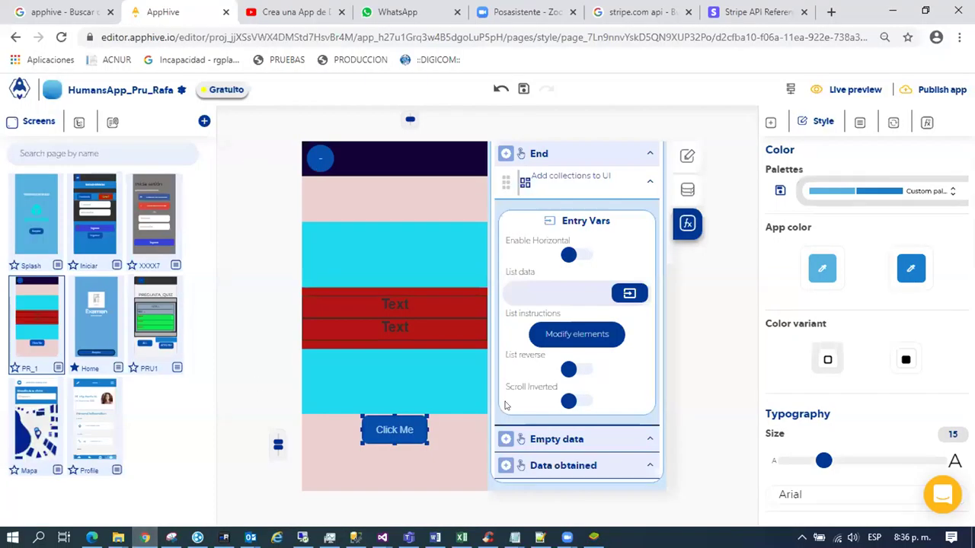
left_click(153, 356)
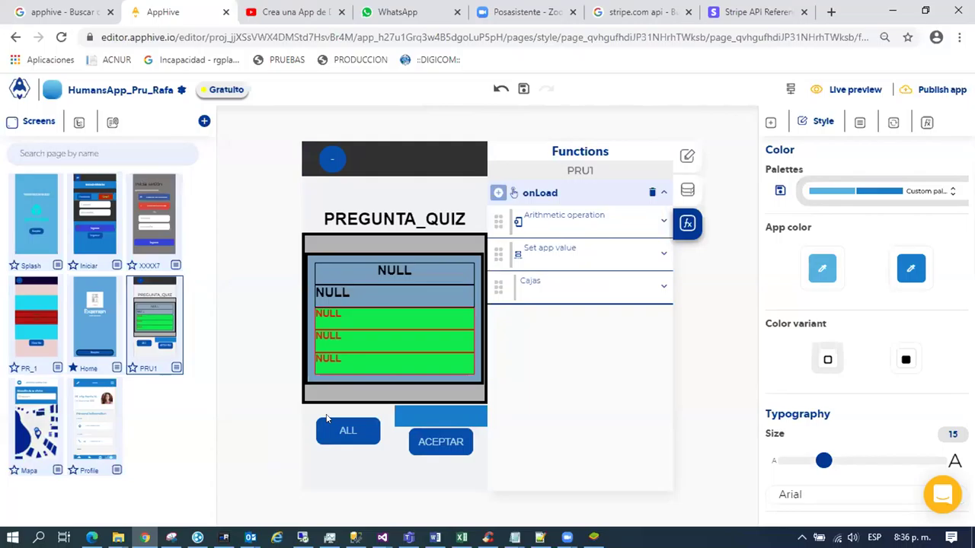
left_click(347, 430)
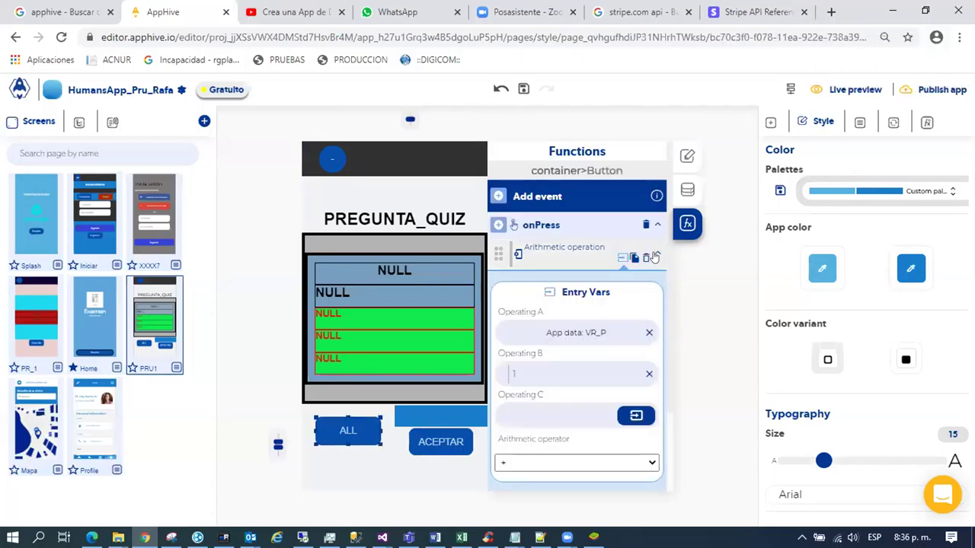
left_click(649, 257)
left_click(659, 353)
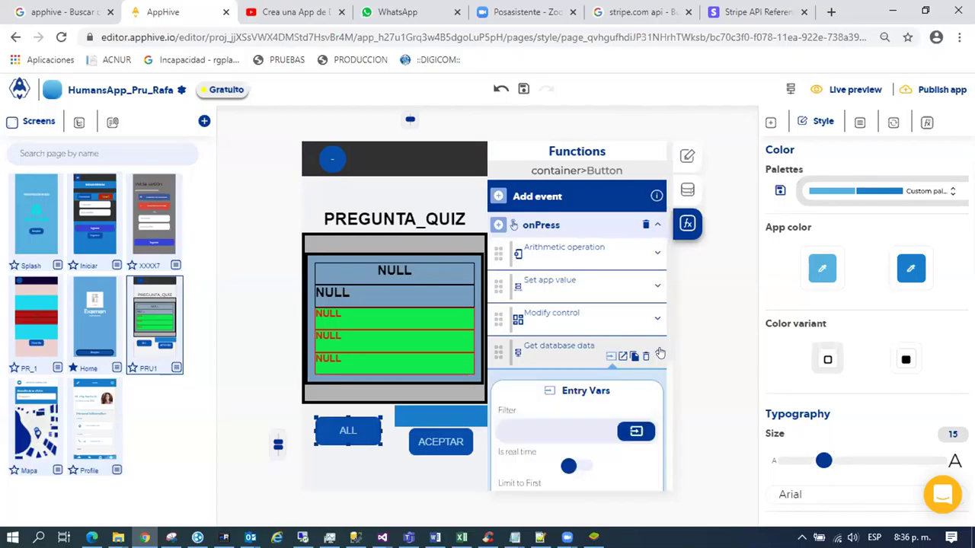
scroll(673, 365, "down", 1)
scroll(673, 377, "down", 2)
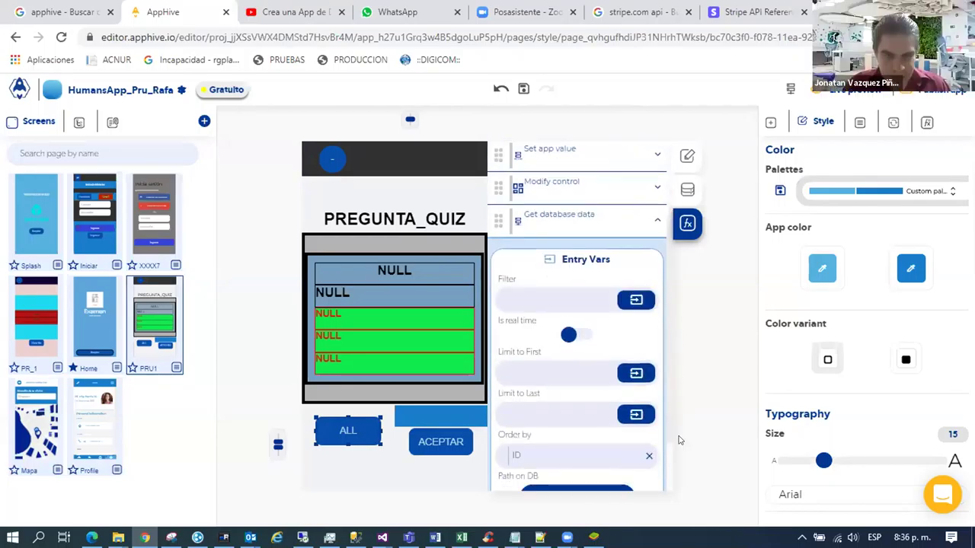
scroll(670, 396, "up", 2)
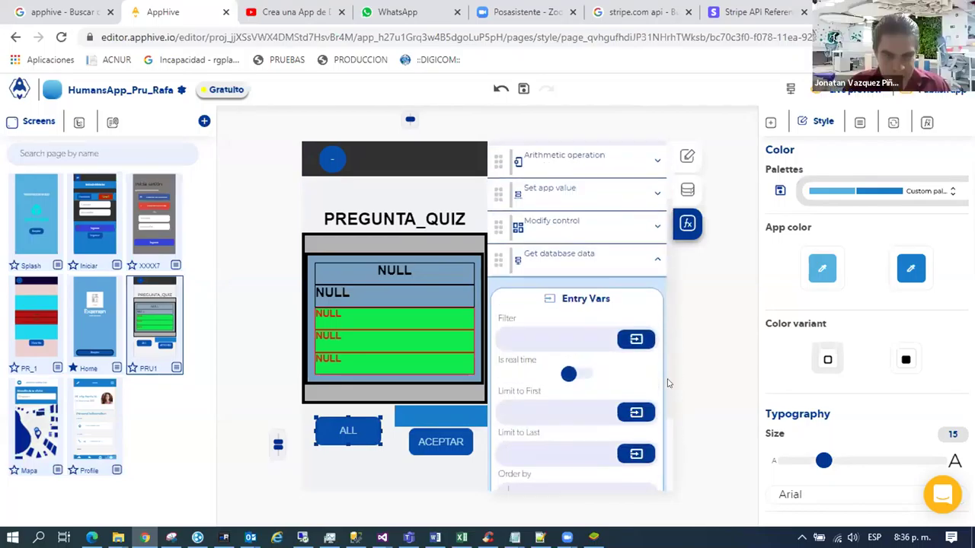
left_click(657, 227)
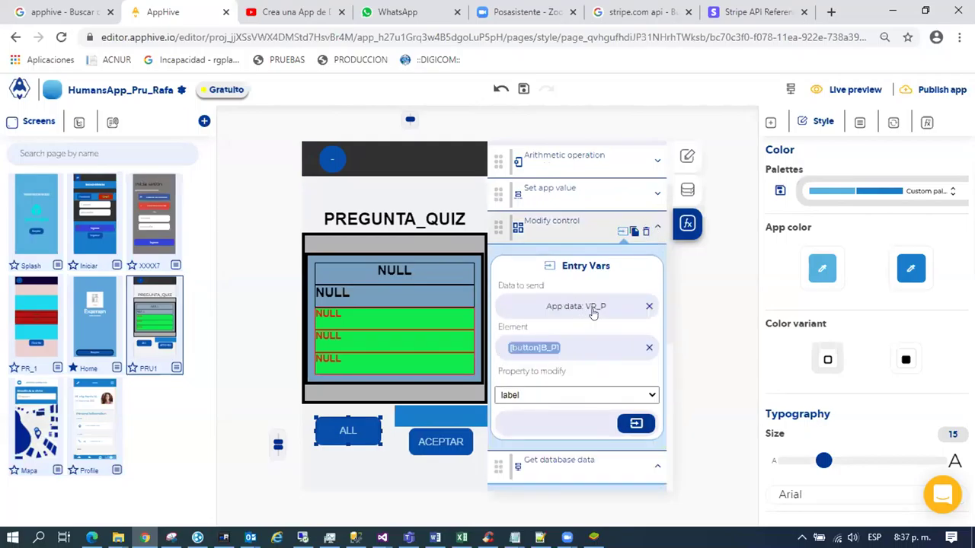
Examine the VR_P app data variable and the ALL button's Modify control, Set app value and Arithmetic operation entry variables.
left_click(112, 124)
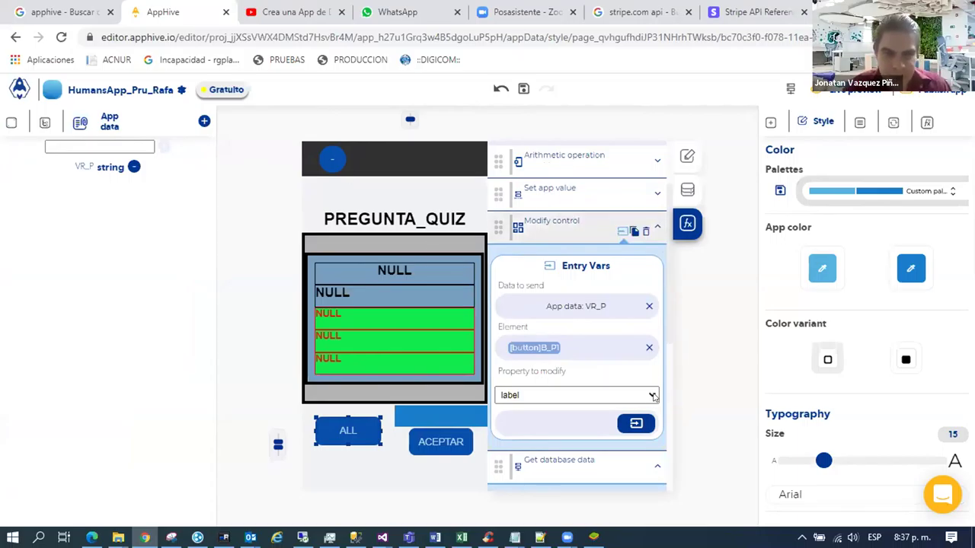
left_click(608, 307)
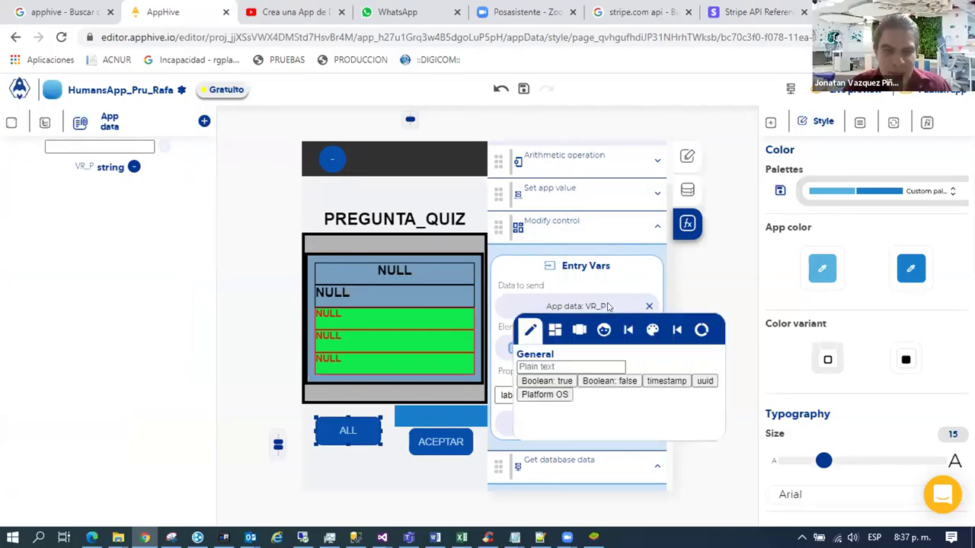
left_click(689, 305)
left_click(656, 194)
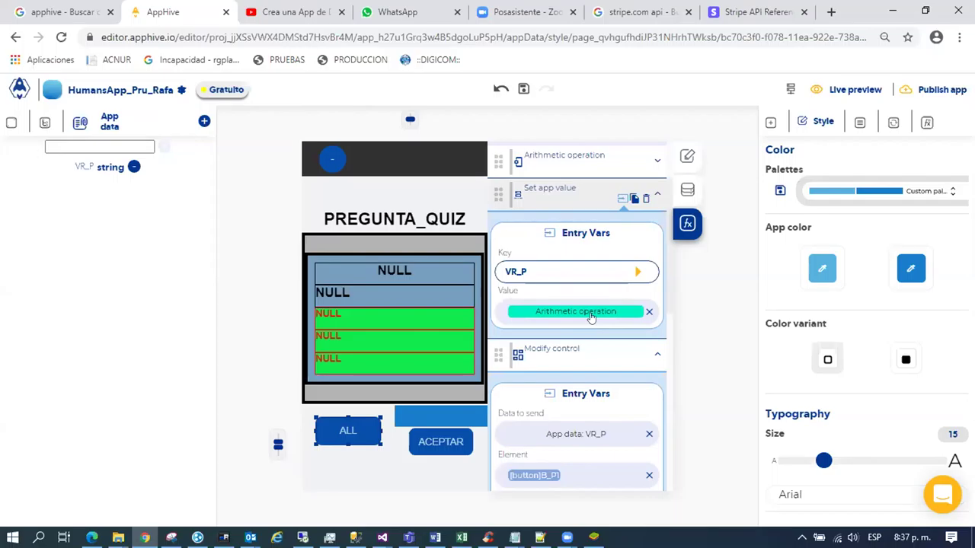
left_click(656, 165)
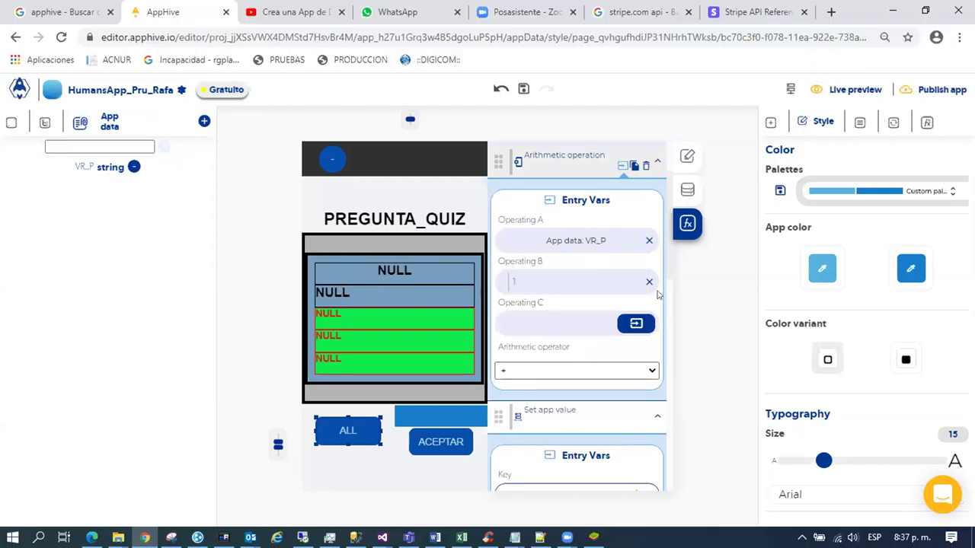
Examine the ALL button's Set app value, and the ACEPTAR button's Set app value and Modify control entry variables.
scroll(666, 274, "down", 2)
scroll(668, 293, "down", 4)
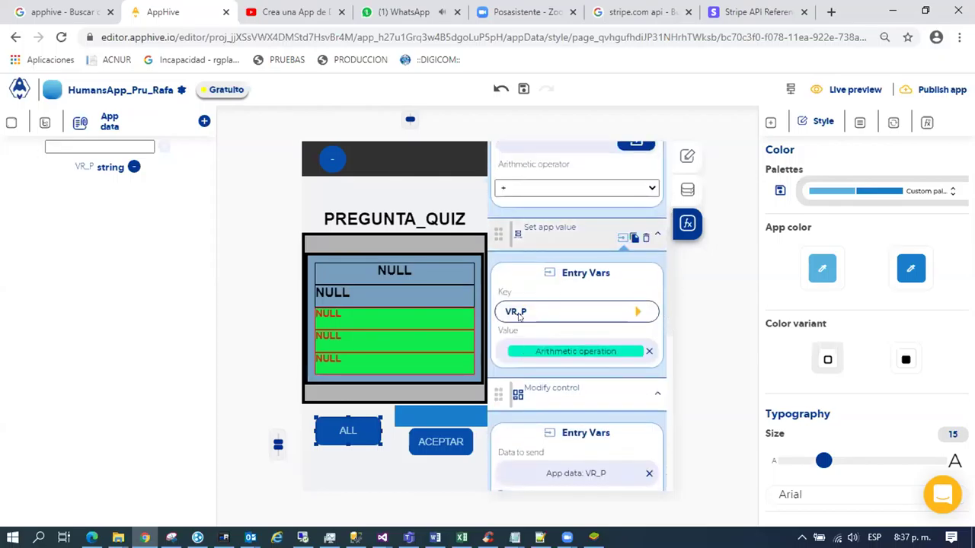
left_click(441, 449)
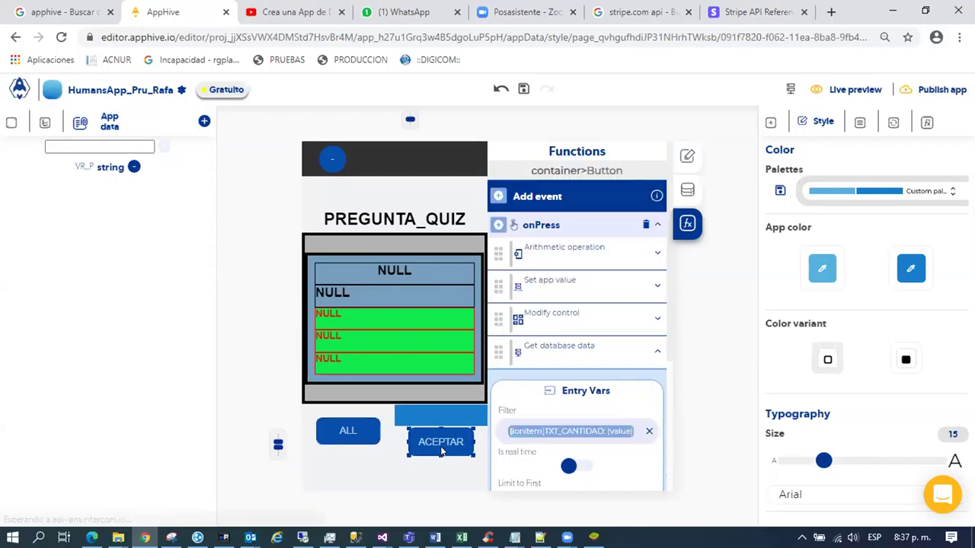
left_click(657, 288)
scroll(662, 336, "down", 3)
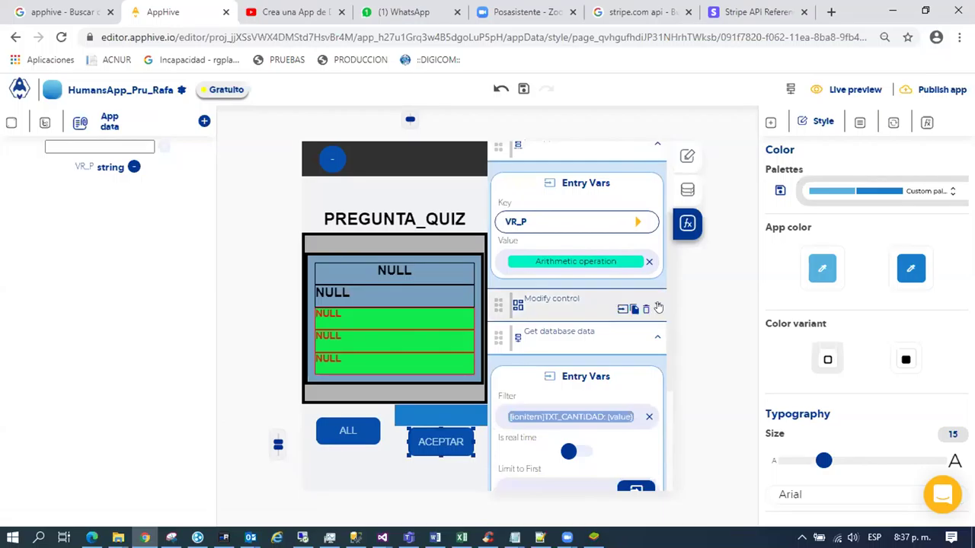
left_click(657, 303)
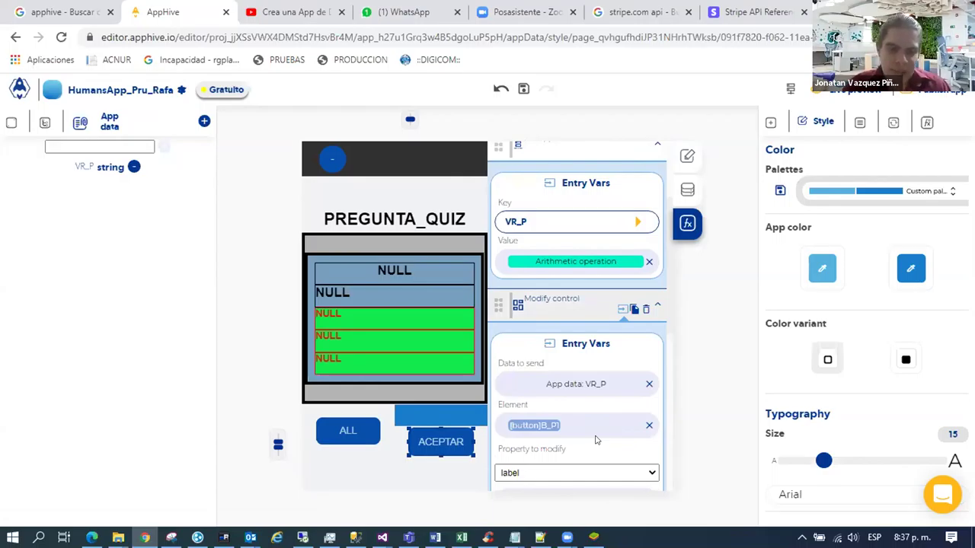
Label the Arithmetic operation in the ALL button's onPress event as AUMENTAR.
left_click(355, 431)
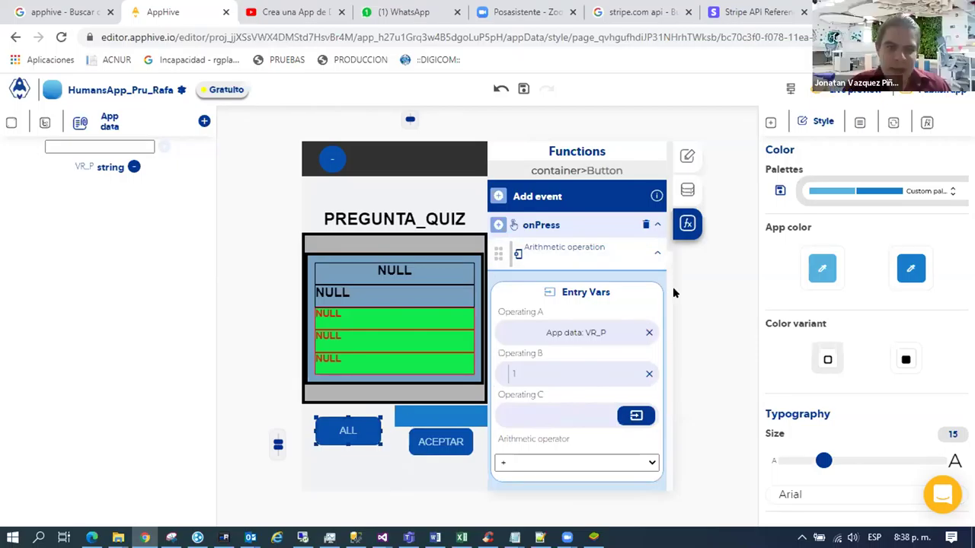
left_click(567, 335)
left_click(640, 313)
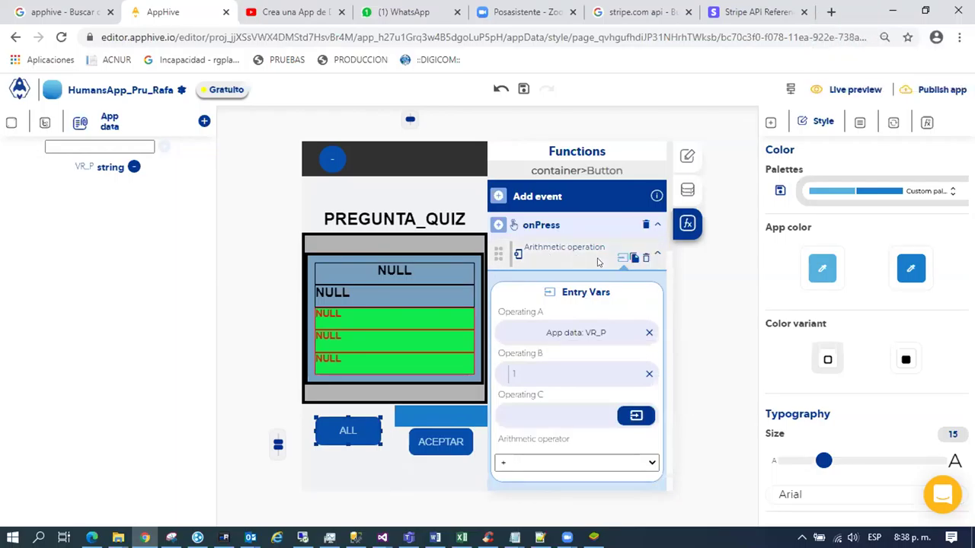
left_click(610, 247)
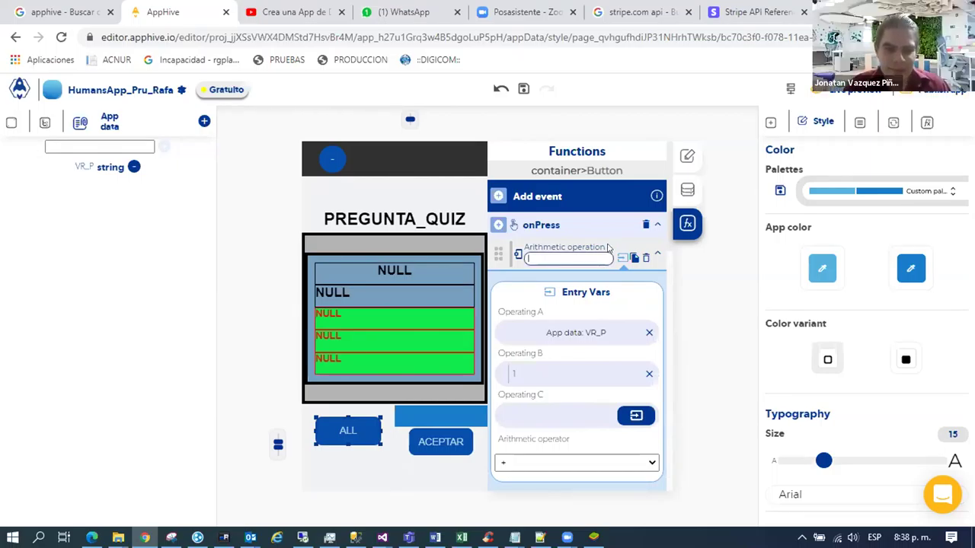
type("AUMENTAR")
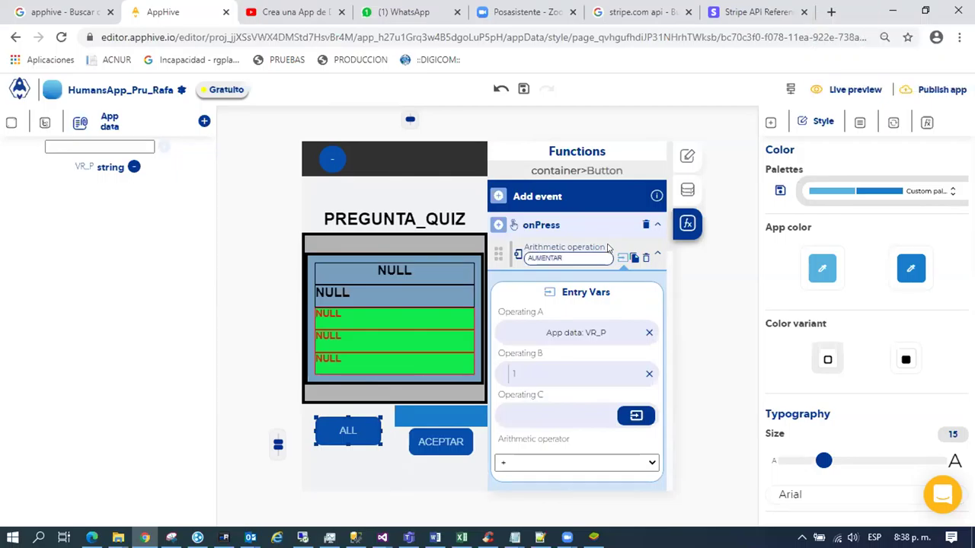
left_click(610, 247)
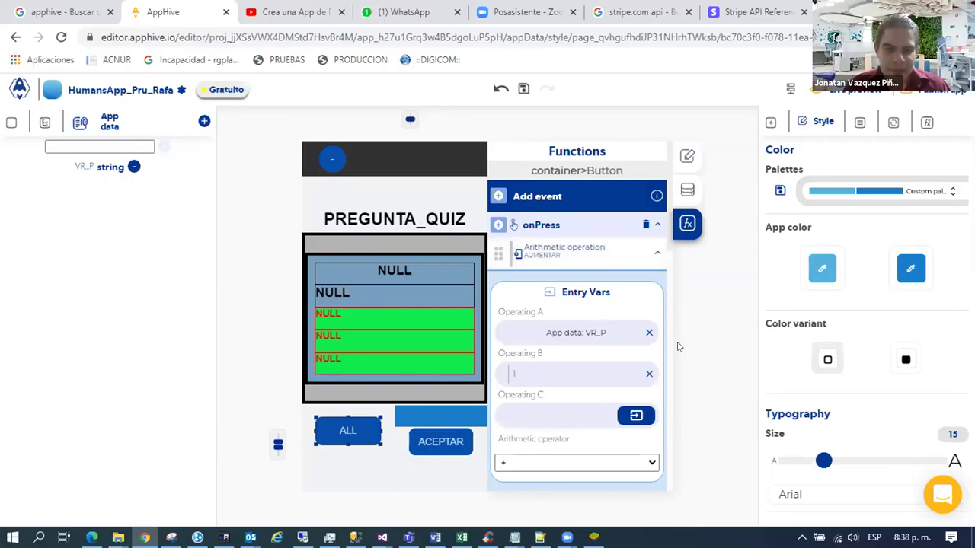
Label the ACEPTAR button's Arithmetic operation as ESTE ES ACEPTAR, and check which operation the ALL button's Set app value uses.
scroll(668, 329, "down", 4)
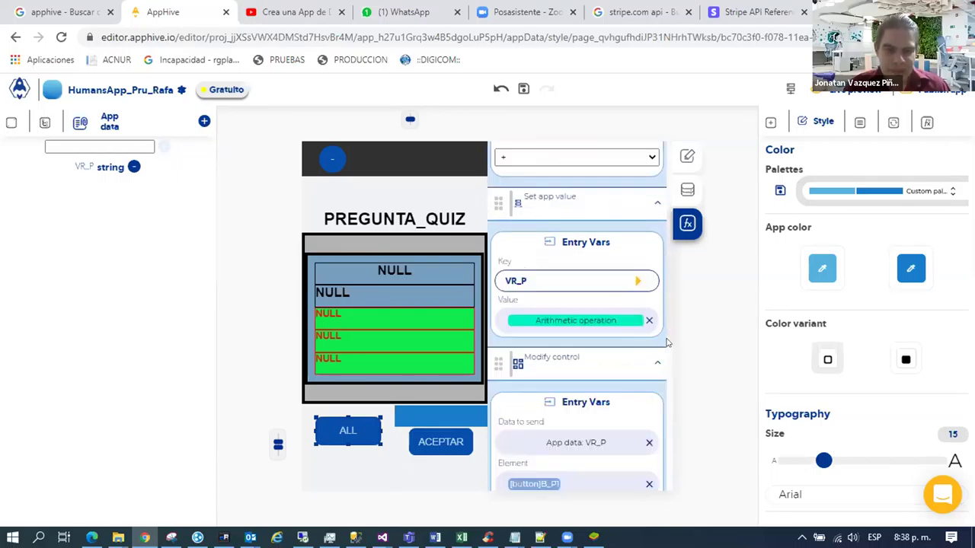
scroll(670, 282, "down", 1)
scroll(670, 282, "up", 1)
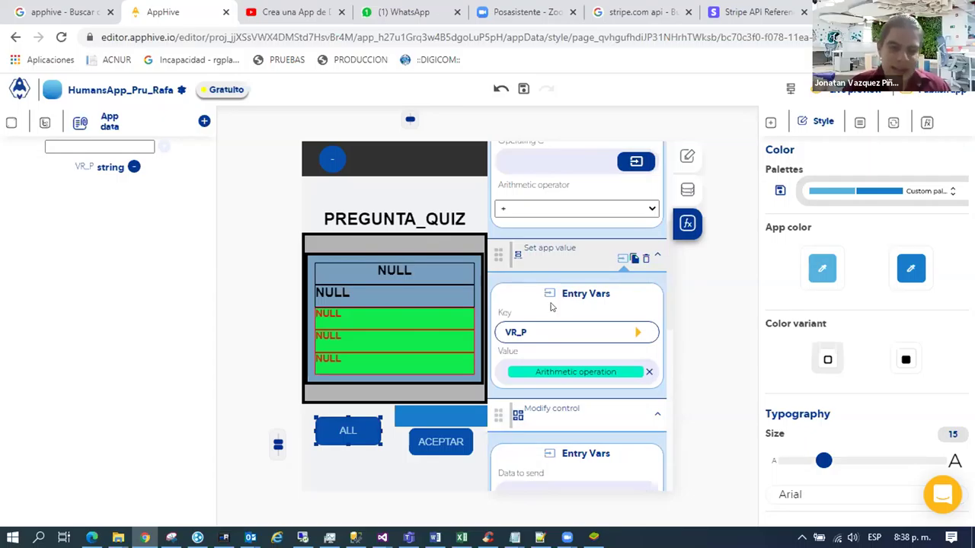
left_click(440, 442)
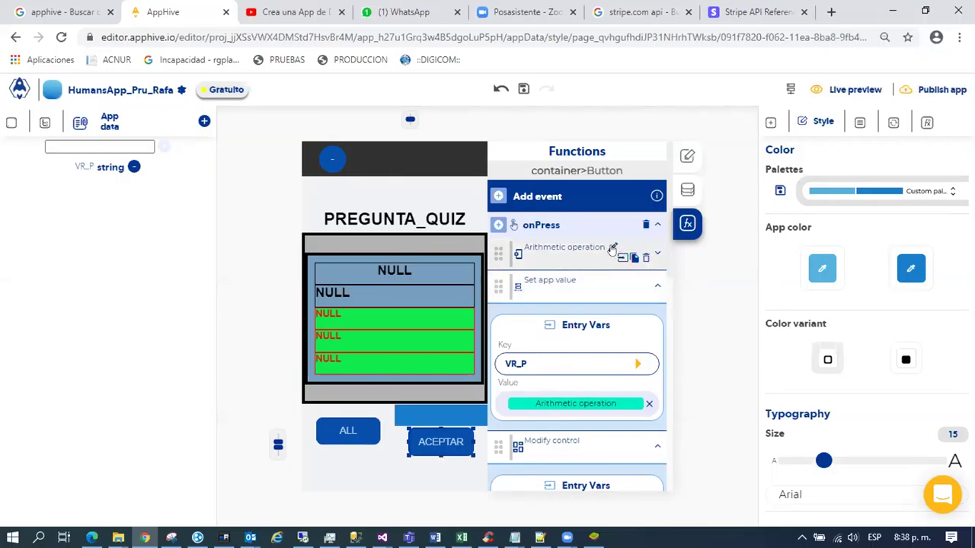
left_click(613, 249)
type("ESTE ES")
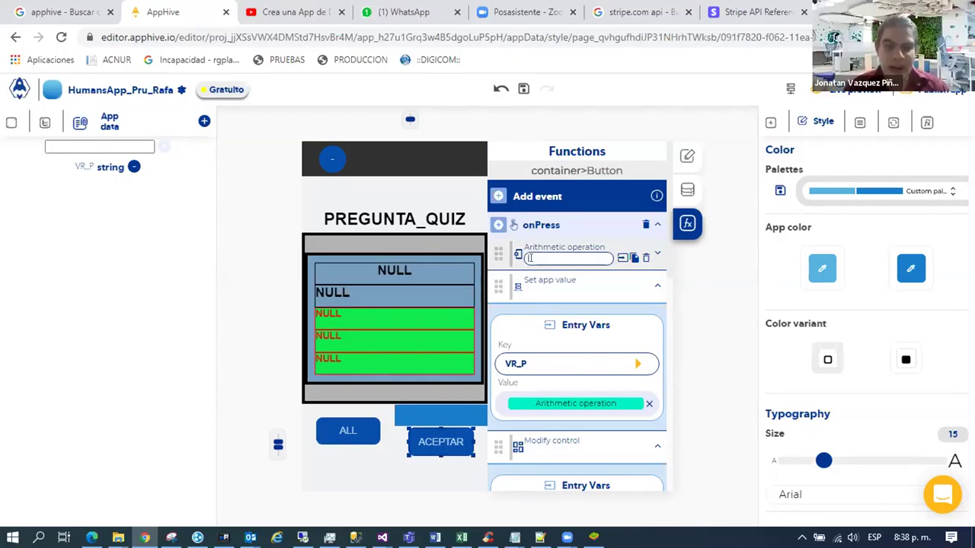
type(" ACEPTAR")
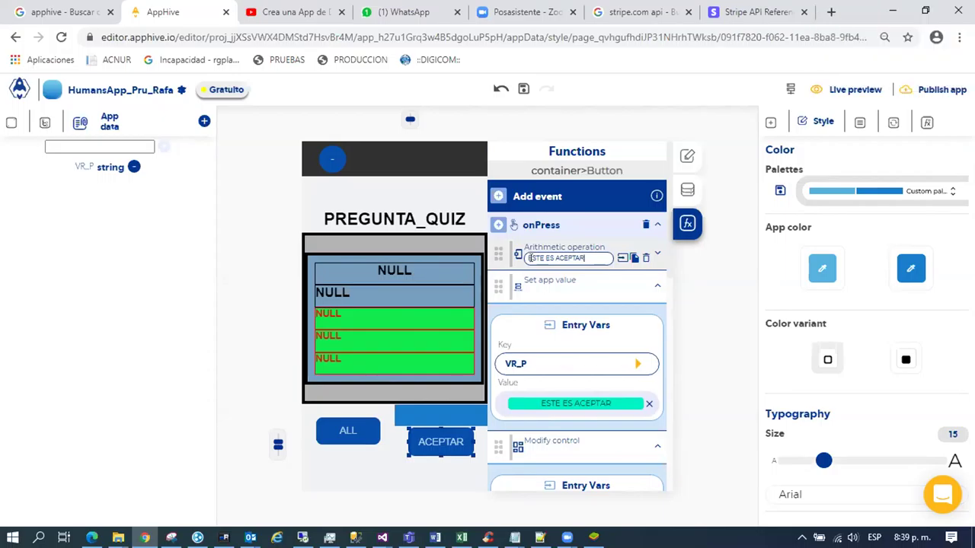
left_click(359, 436)
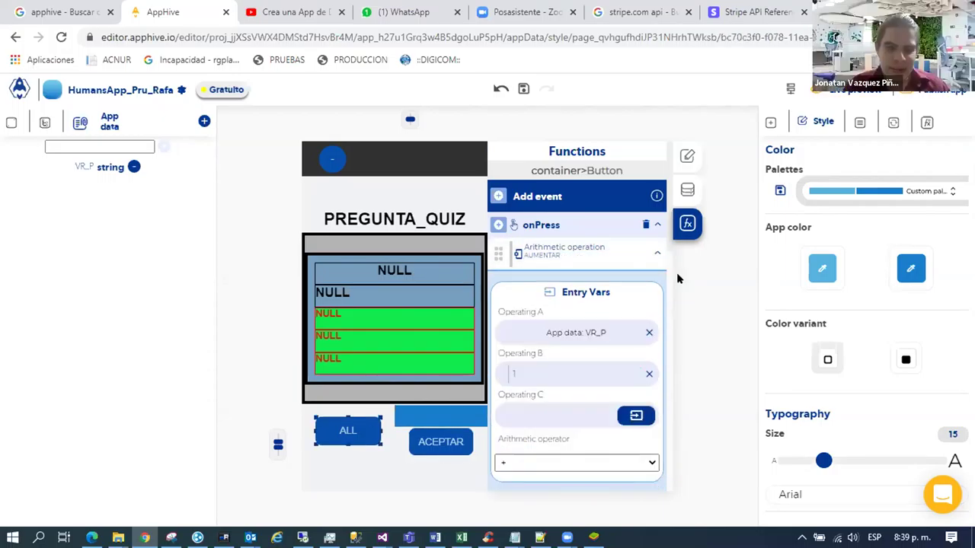
scroll(673, 274, "down", 3)
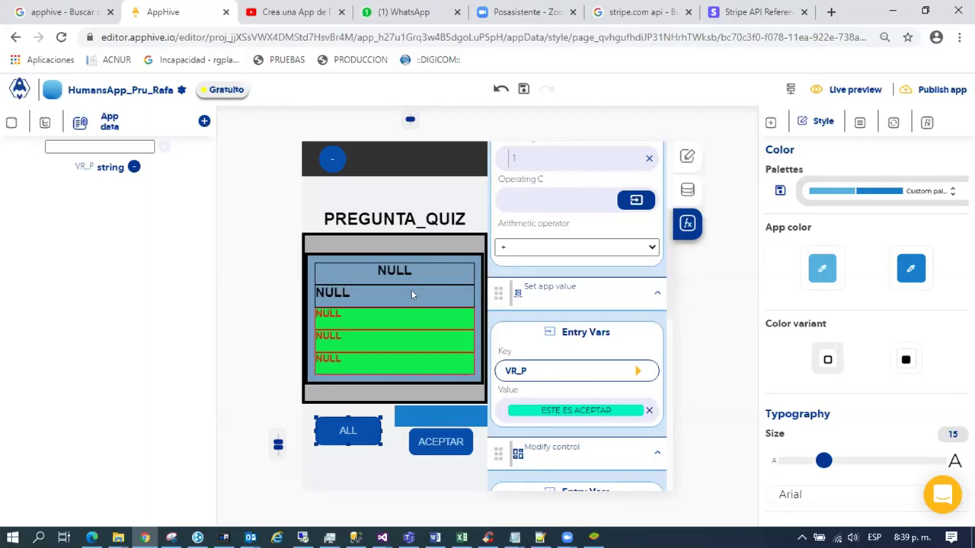
Clear the Filter entry variable of the ACEPTAR button's Get database data function.
left_click(418, 442)
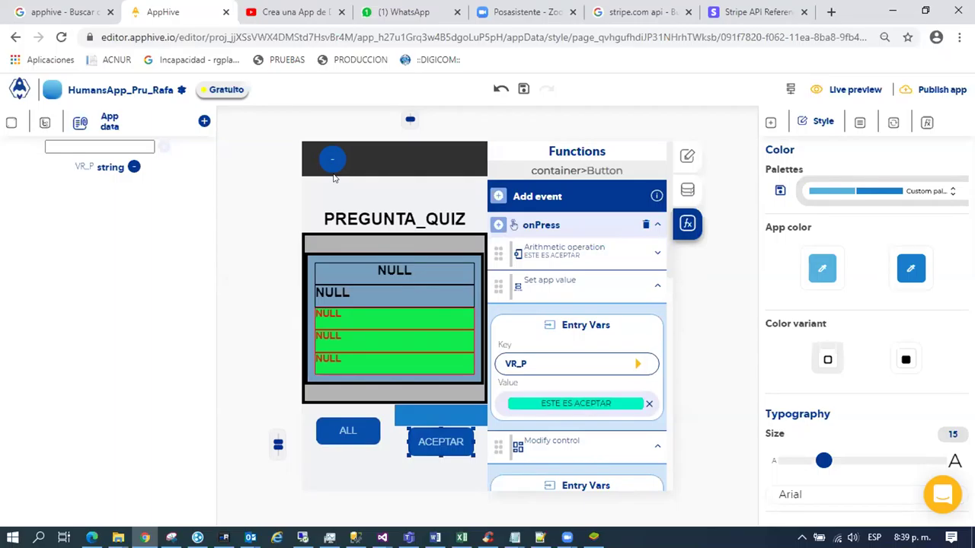
scroll(662, 281, "down", 1)
scroll(677, 292, "down", 5)
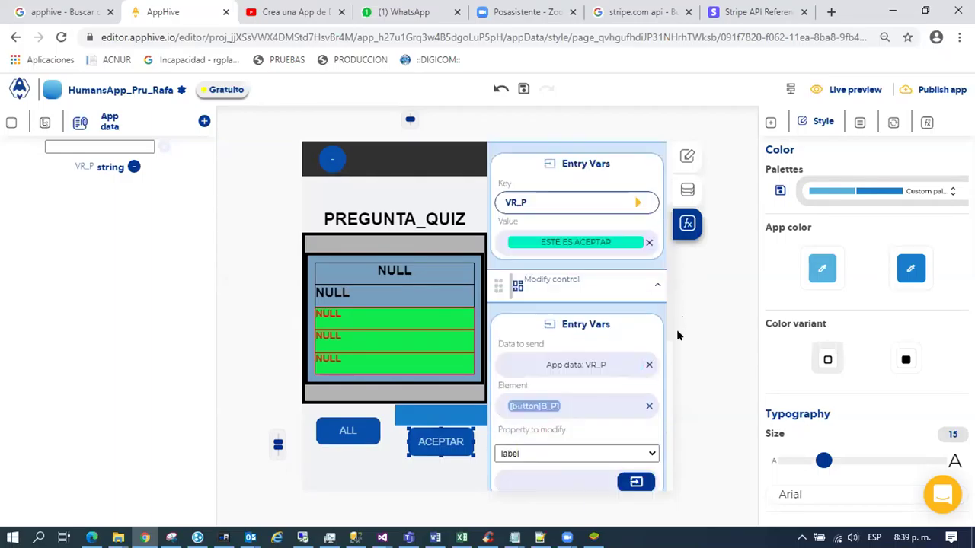
scroll(668, 405, "down", 5)
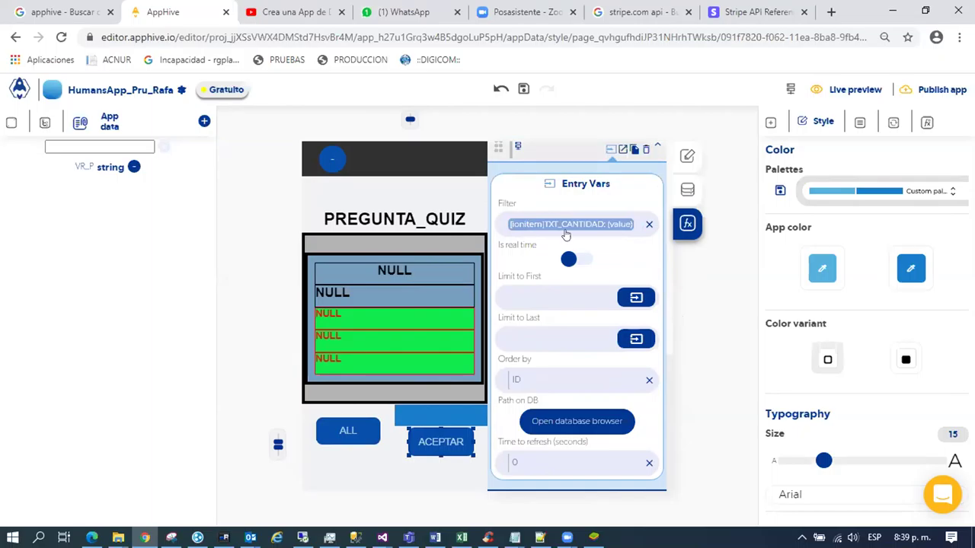
left_click(647, 225)
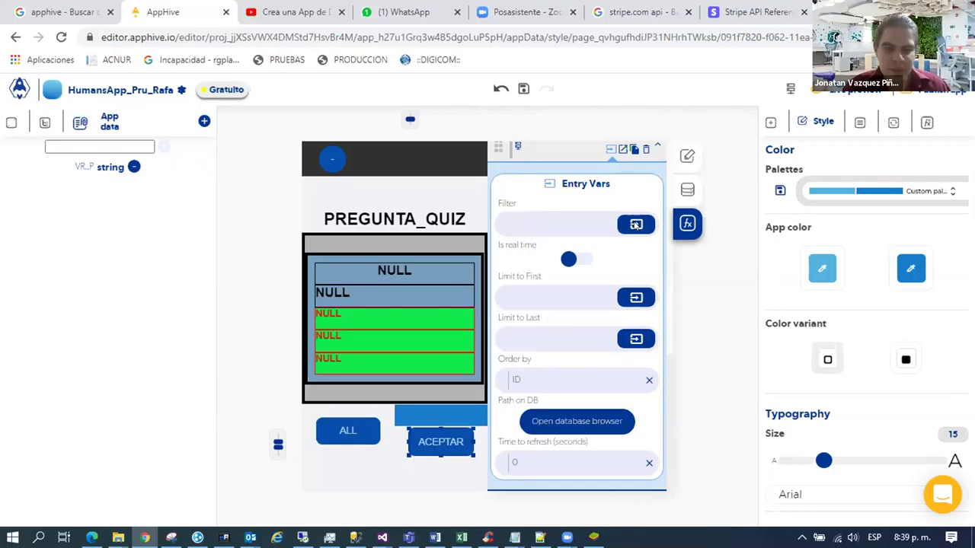
left_click(635, 225)
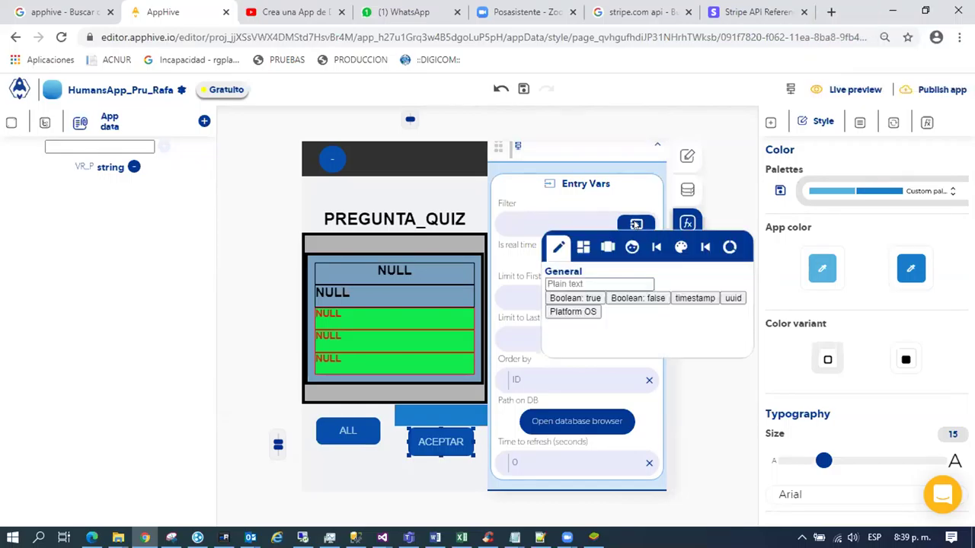
left_click(575, 428)
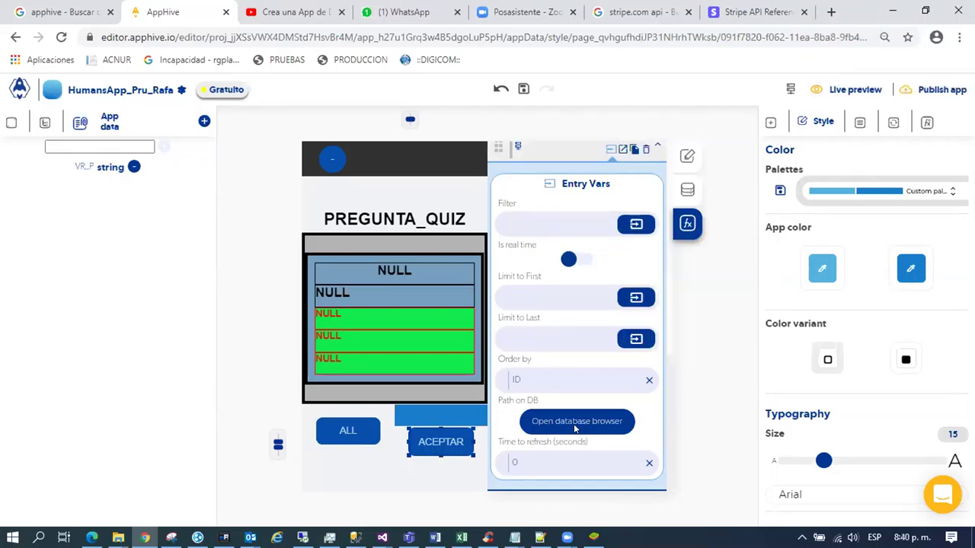
Open the database browser for that function's path and examine the Examen collection's fields and records.
left_click(575, 428)
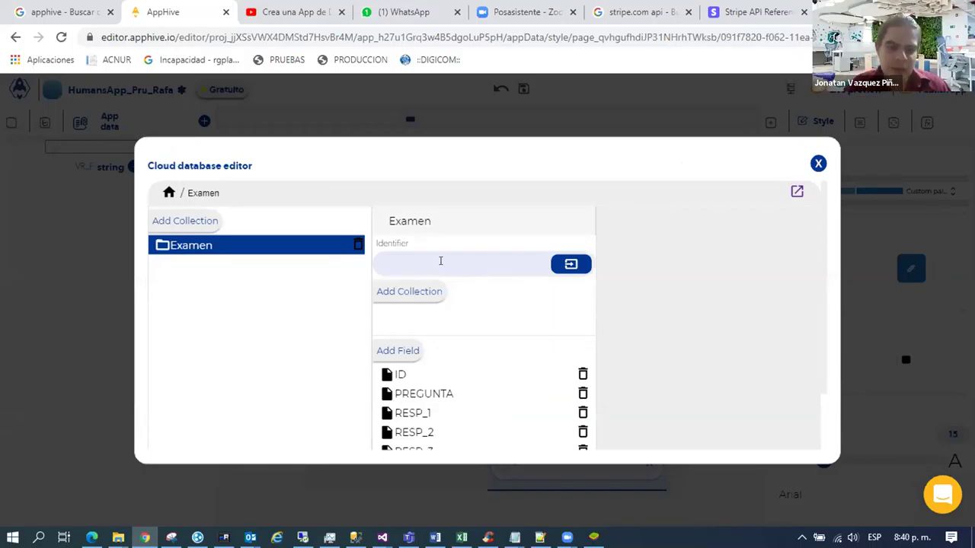
triple_click(627, 154)
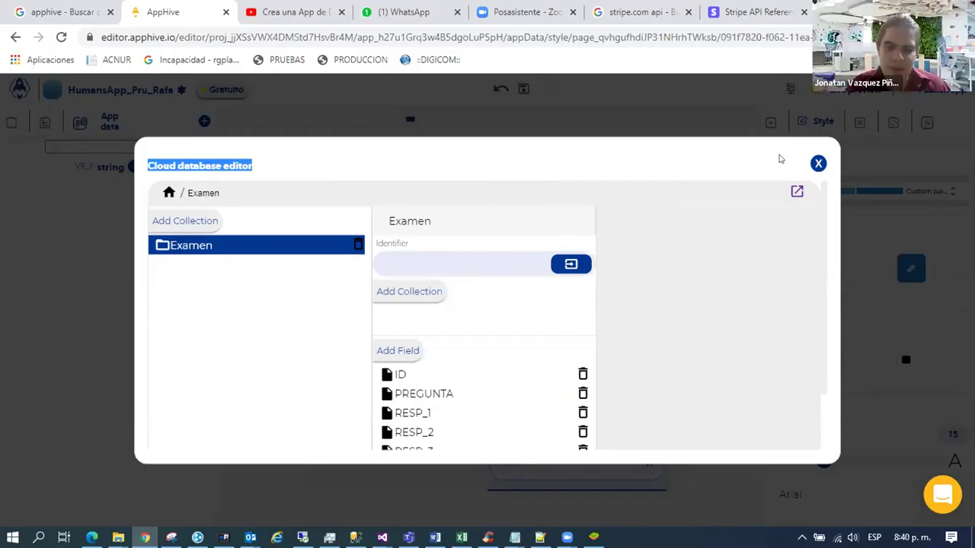
scroll(568, 376, "down", 1)
scroll(618, 399, "up", 1)
scroll(618, 399, "down", 2)
scroll(618, 399, "up", 3)
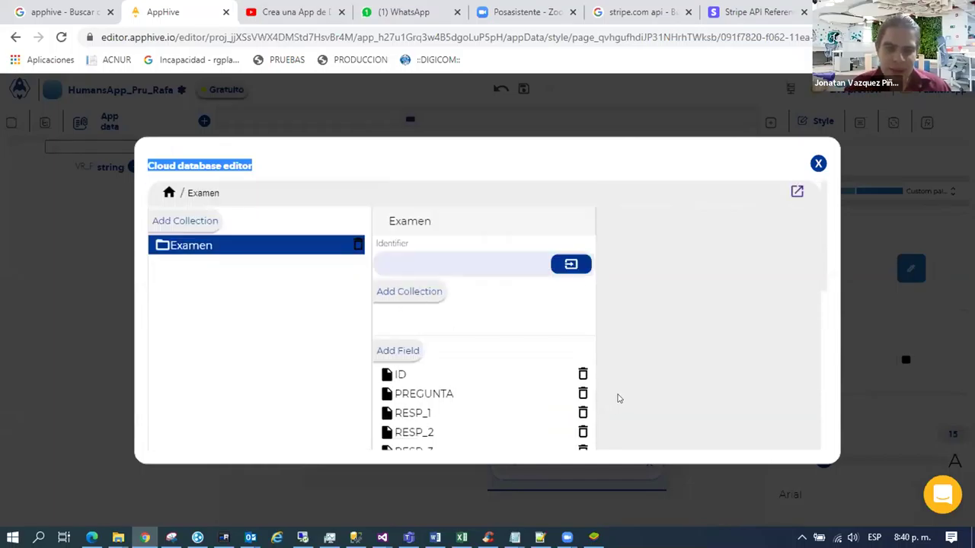
scroll(618, 399, "down", 3)
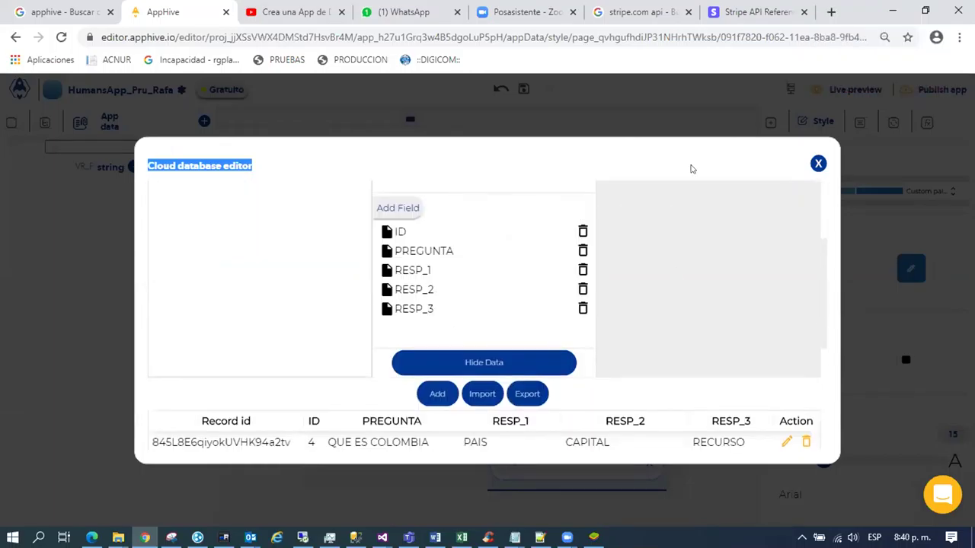
left_click(639, 153)
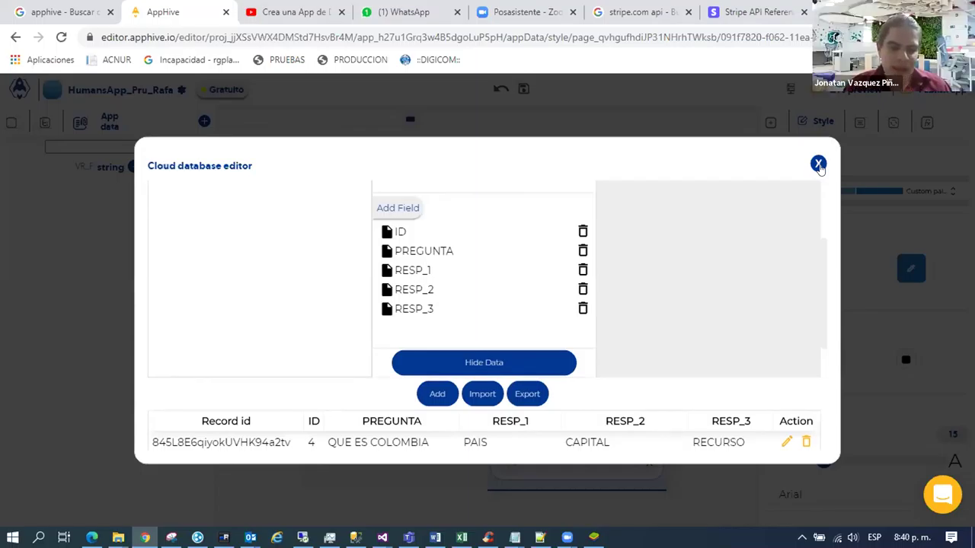
scroll(820, 305, "down", 3)
scroll(823, 327, "down", 1)
scroll(822, 348, "down", 1)
scroll(820, 348, "up", 1)
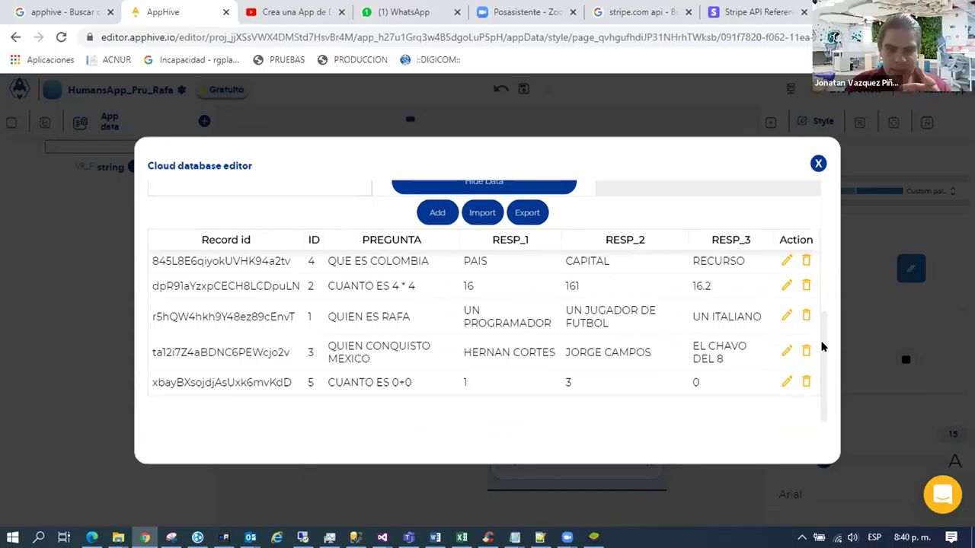
Change the record id of the Examen record whose ID field is 1 to 1, and save the record.
left_click(785, 316)
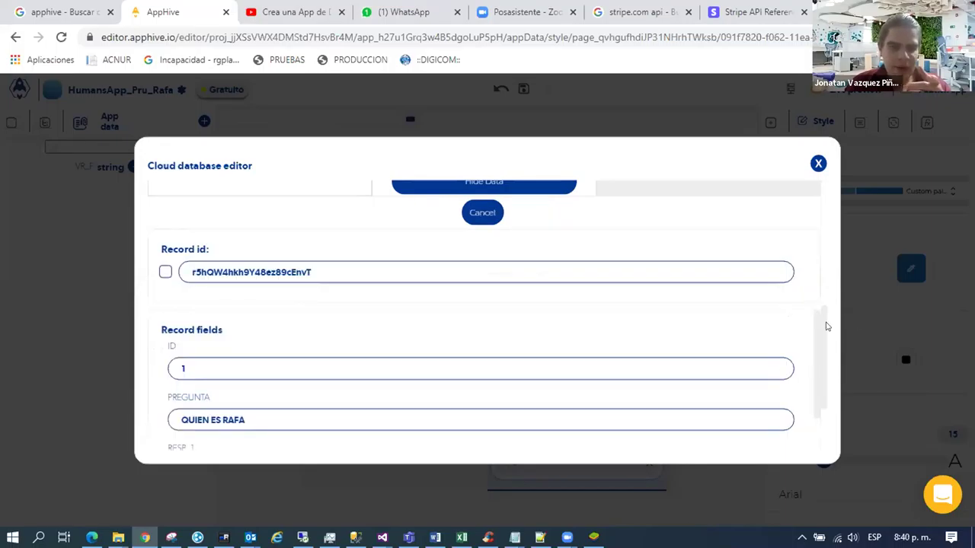
mouse_move(823, 336)
left_mouse_down()
mouse_move(820, 384)
mouse_move(827, 331)
left_mouse_up()
double_click(335, 283)
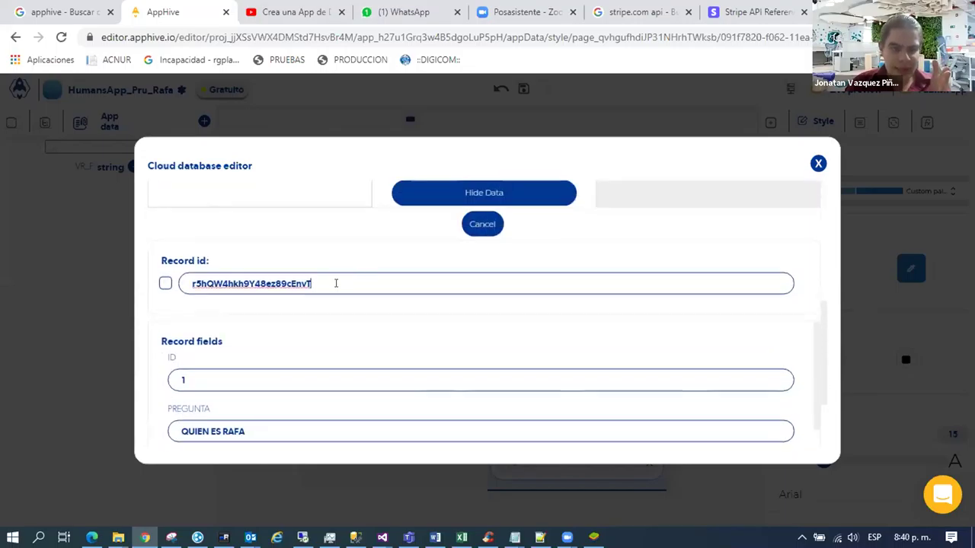
double_click(336, 283)
type("1")
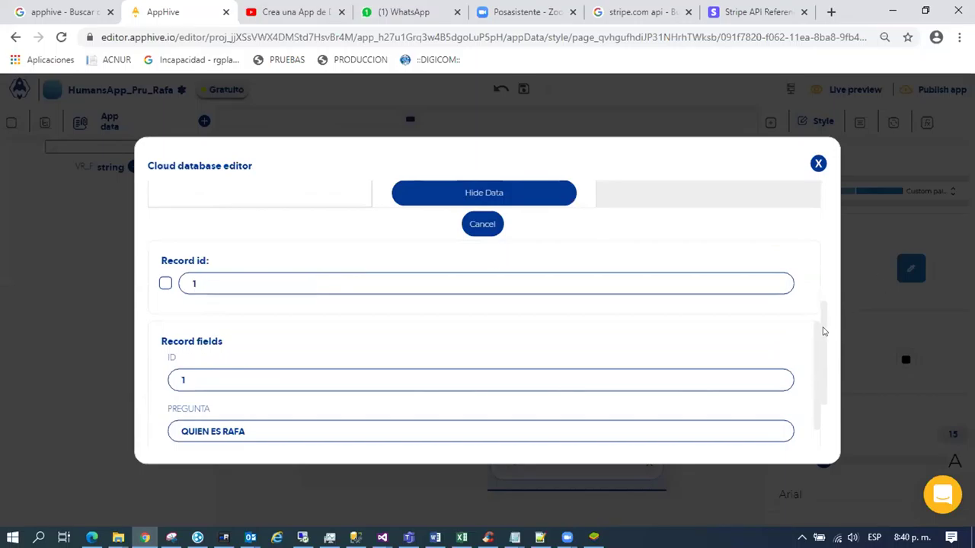
scroll(830, 400, "down", 2)
left_click(472, 420)
left_click_drag(822, 362, 816, 327)
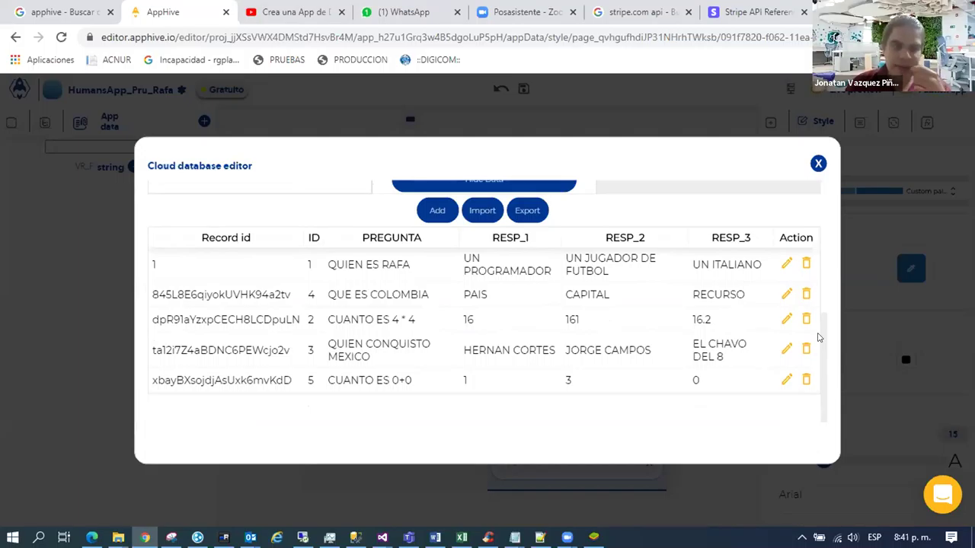
left_click_drag(819, 337, 806, 200)
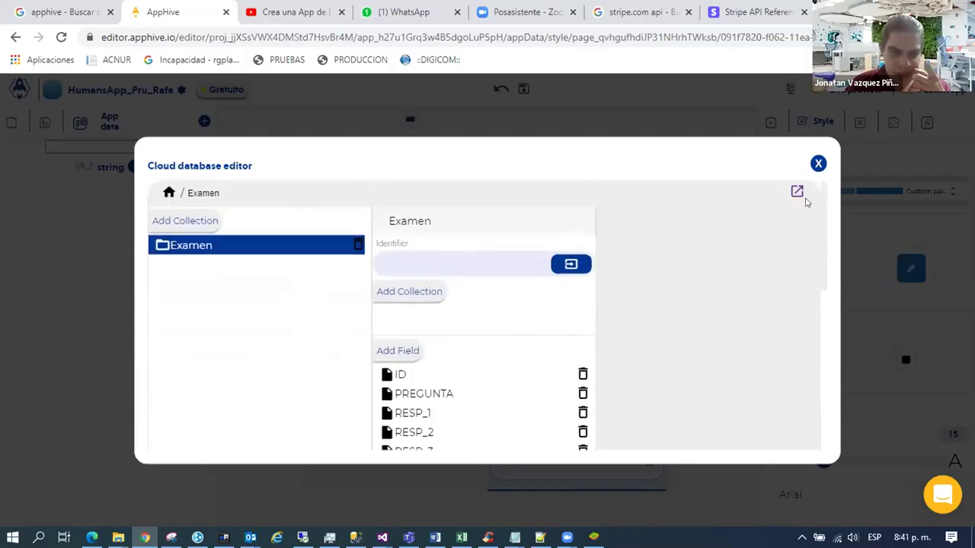
left_click(415, 258)
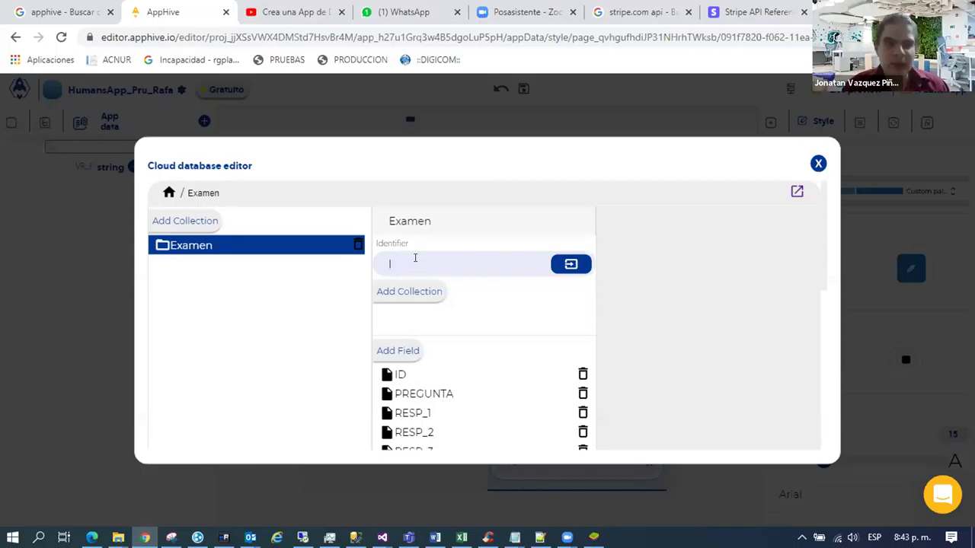
left_click(415, 259)
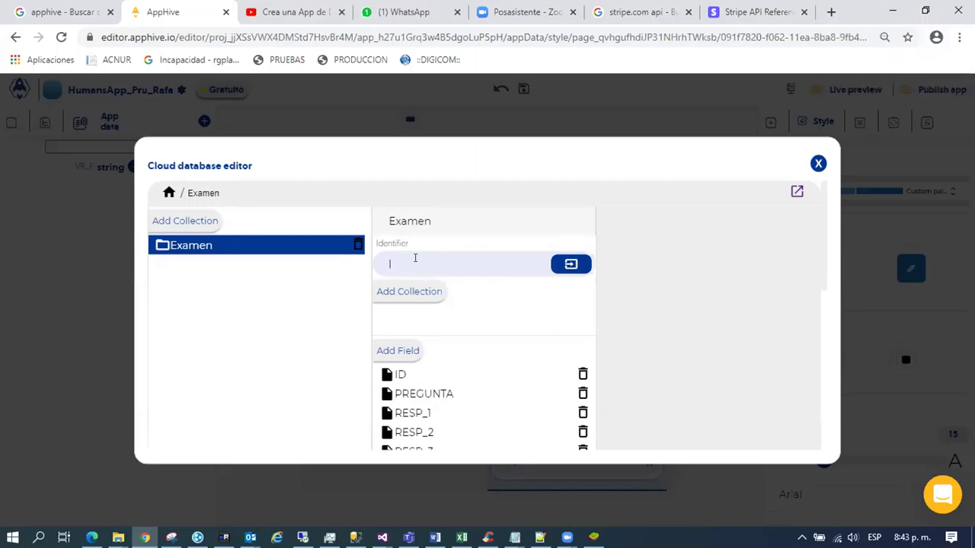
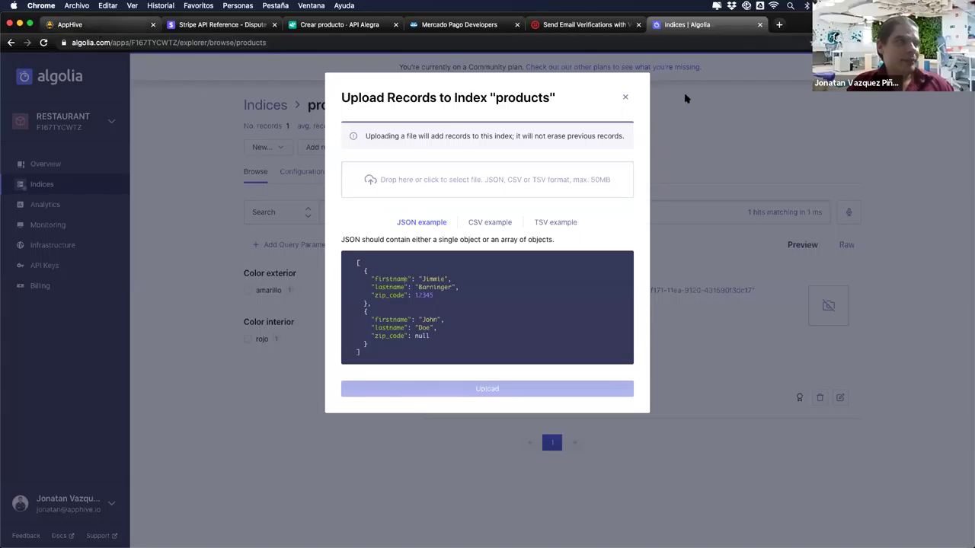
Export the Productos collection's data from AppHive as JSON and upload the exported file to Algolia's products index.
key("ctrl+Tab")
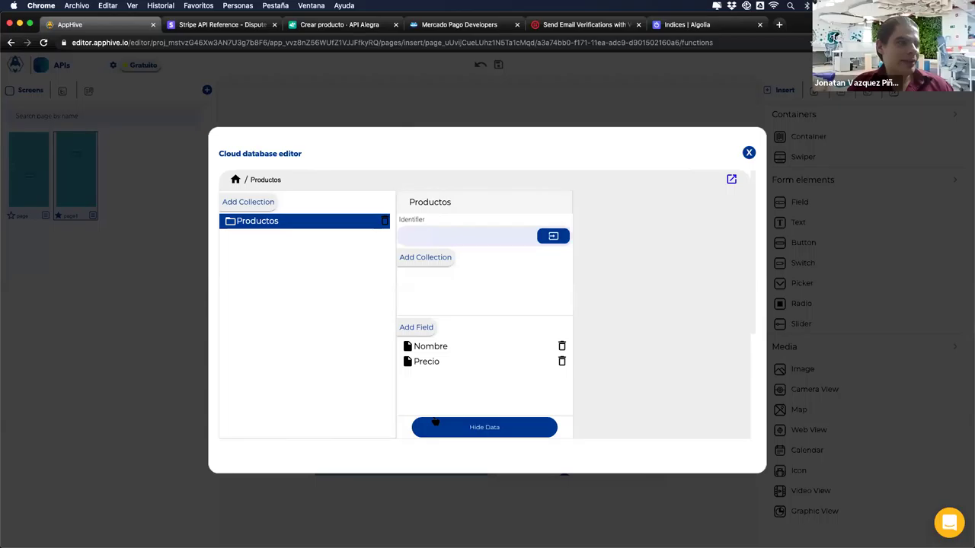
scroll(435, 421, "down", 5)
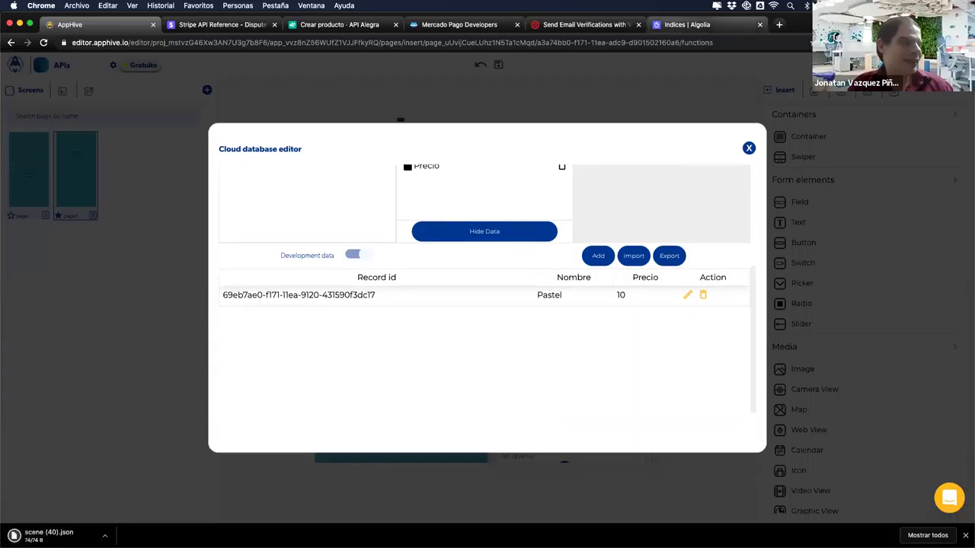
left_click(685, 25)
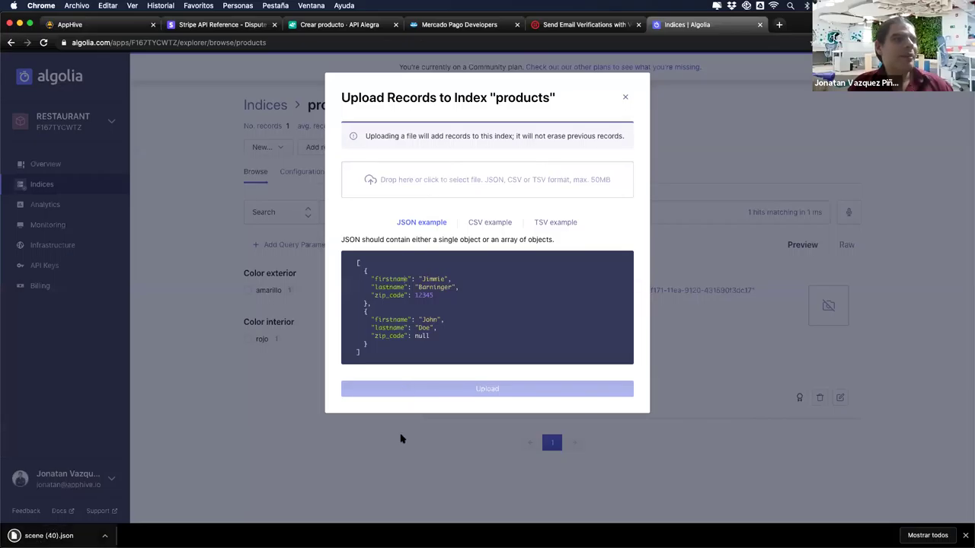
left_click(573, 392)
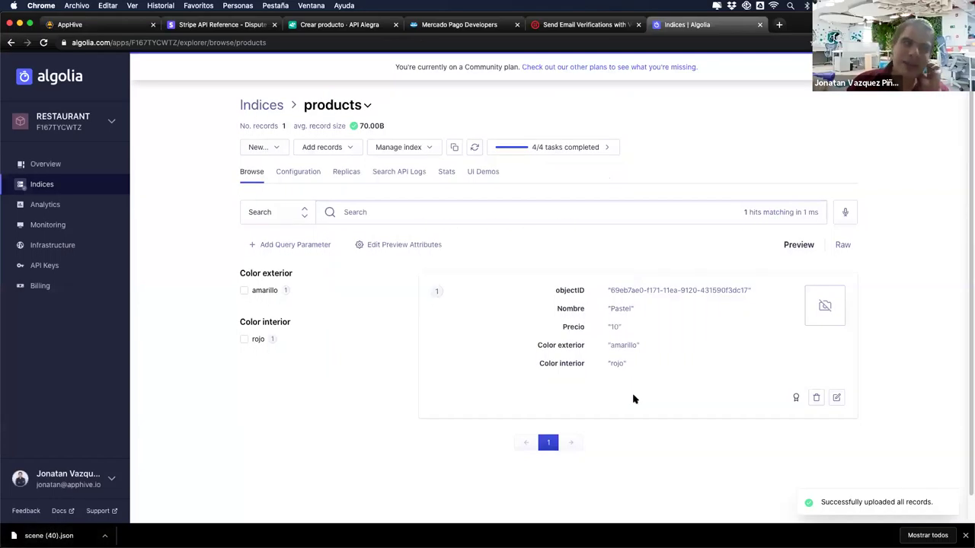
Expand the nested object in the second record of the products index and compare its Nombre and Precio fields with the first record's.
scroll(621, 397, "down", 2)
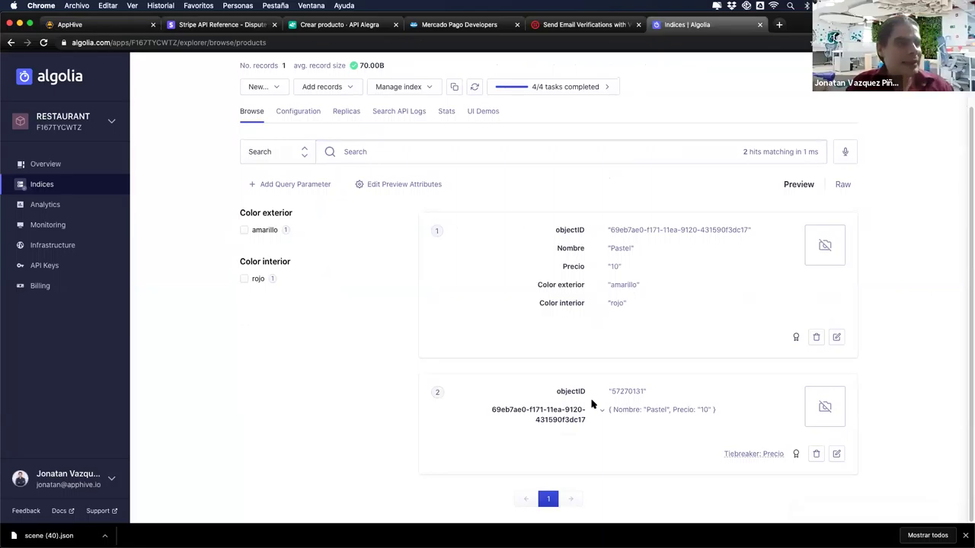
left_click_drag(557, 418, 562, 392)
left_click(561, 392)
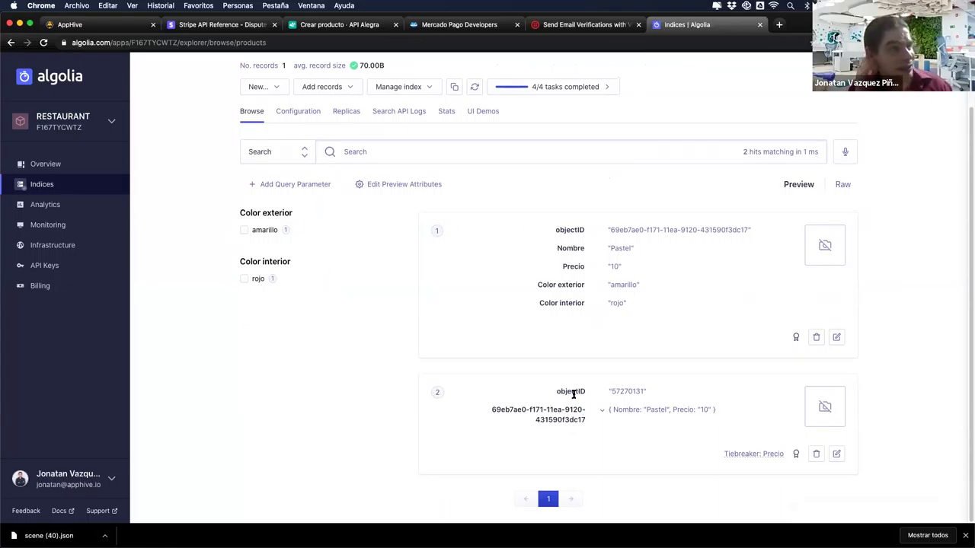
left_click_drag(557, 392, 573, 393)
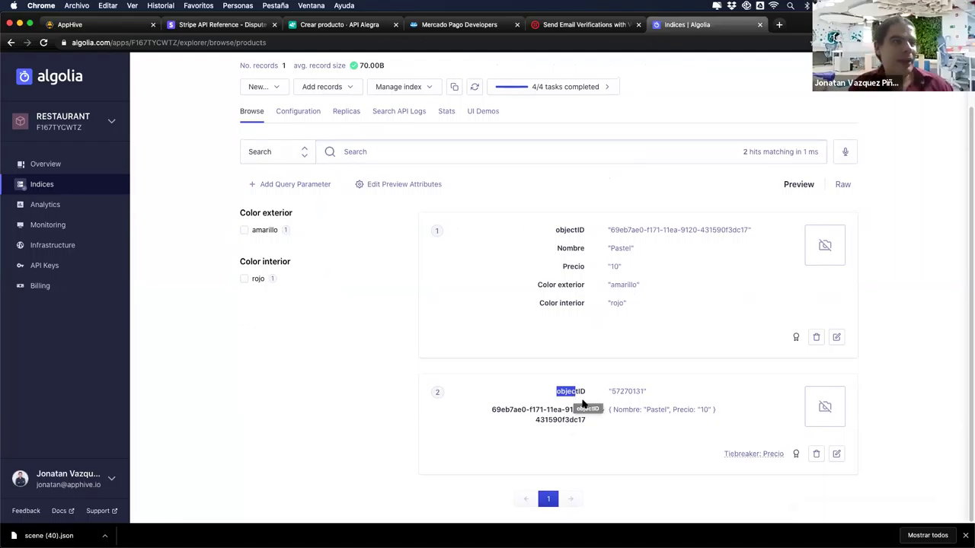
left_click(600, 419)
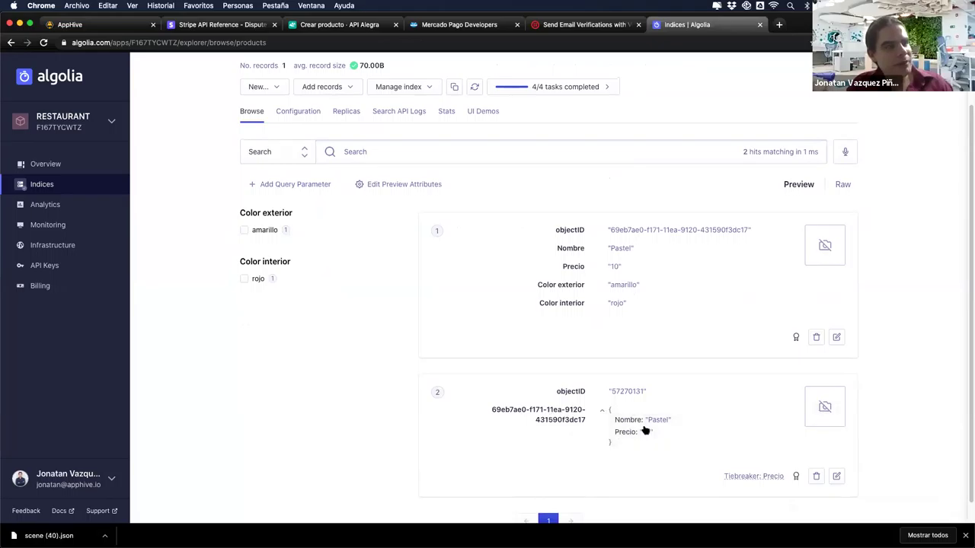
triple_click(615, 419)
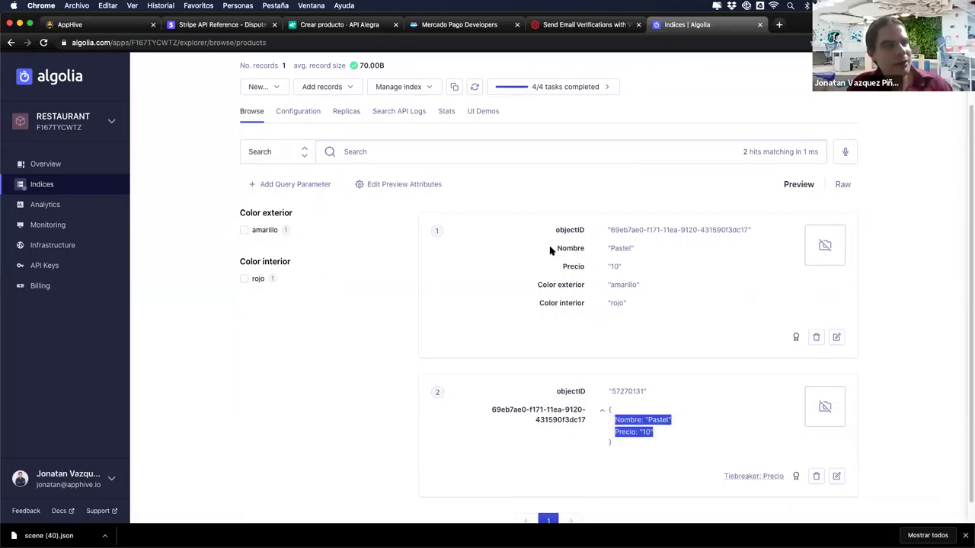
left_click_drag(556, 248, 632, 266)
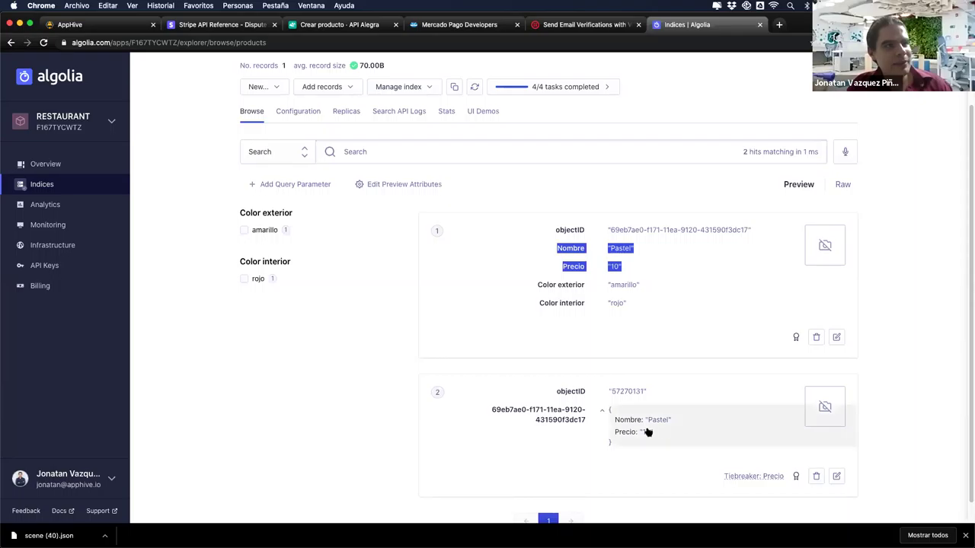
left_click_drag(648, 432, 614, 420)
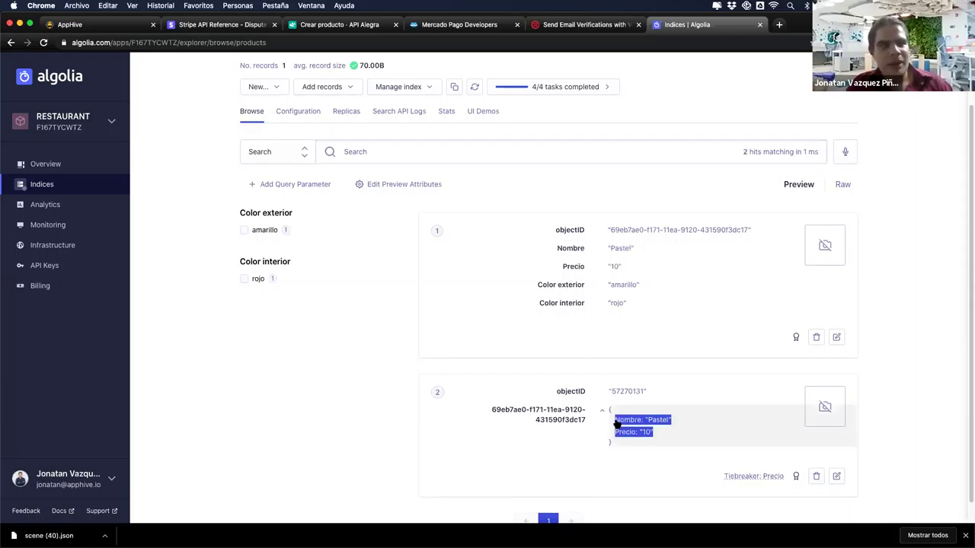
double_click(577, 249)
left_click_drag(562, 267, 576, 267)
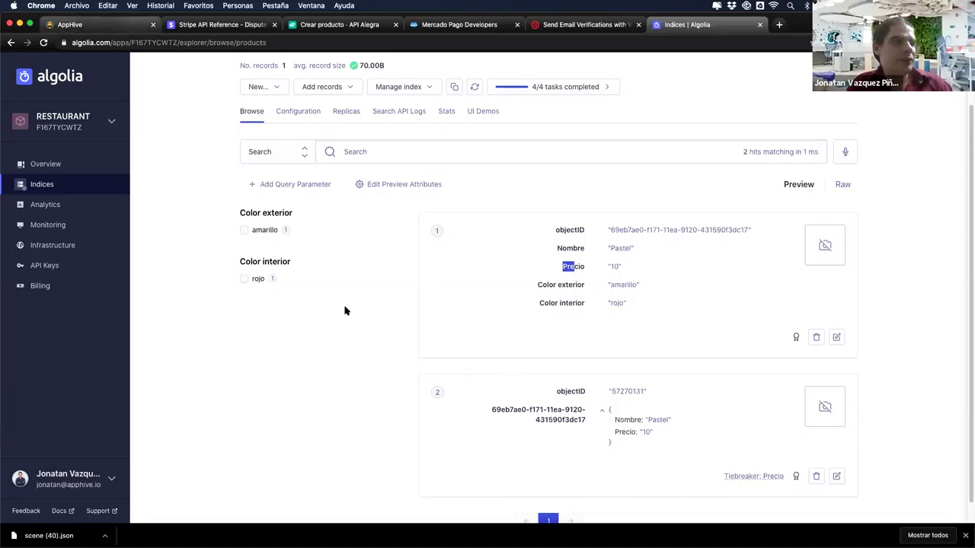
Switch to AppHive to check the Pastel record's id in the Productos data, and return to Algolia.
key("ctrl+Tab")
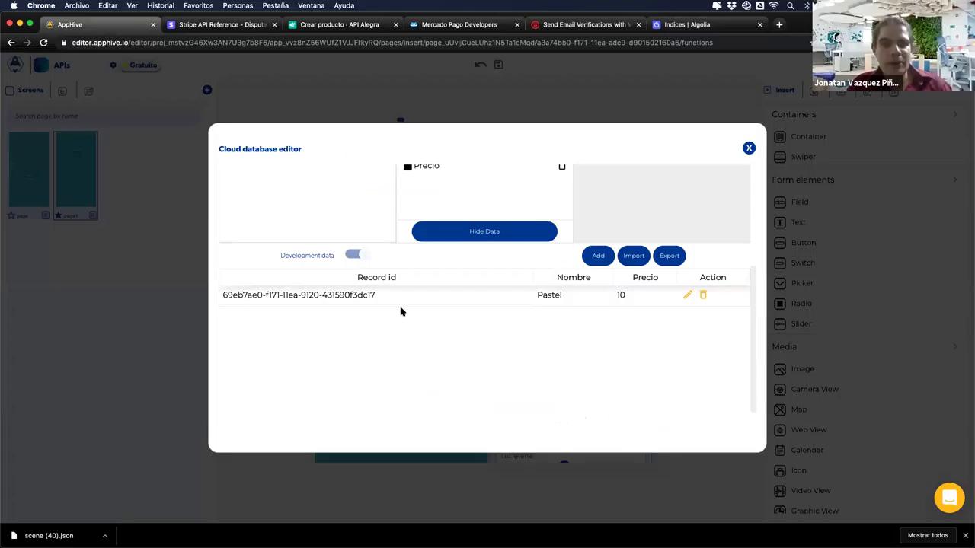
triple_click(238, 294)
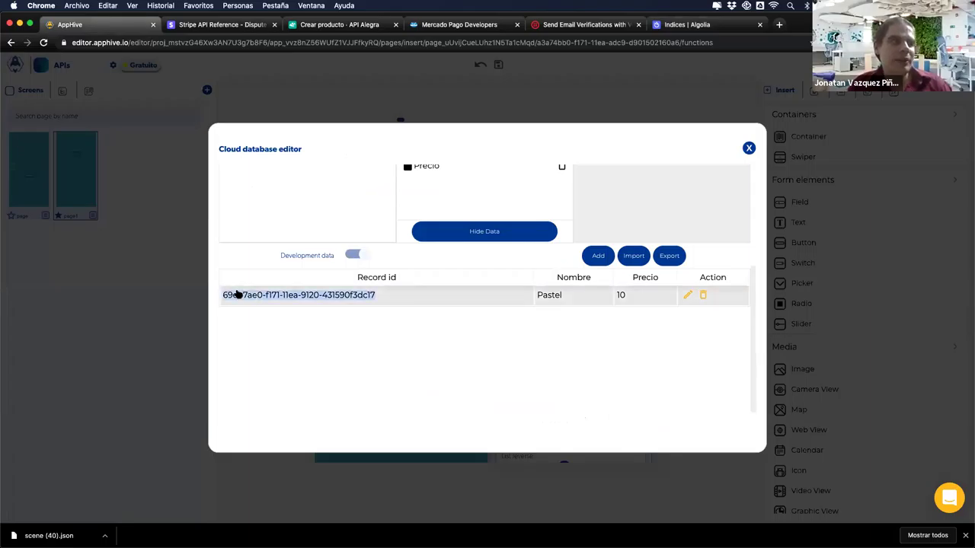
left_click(667, 24)
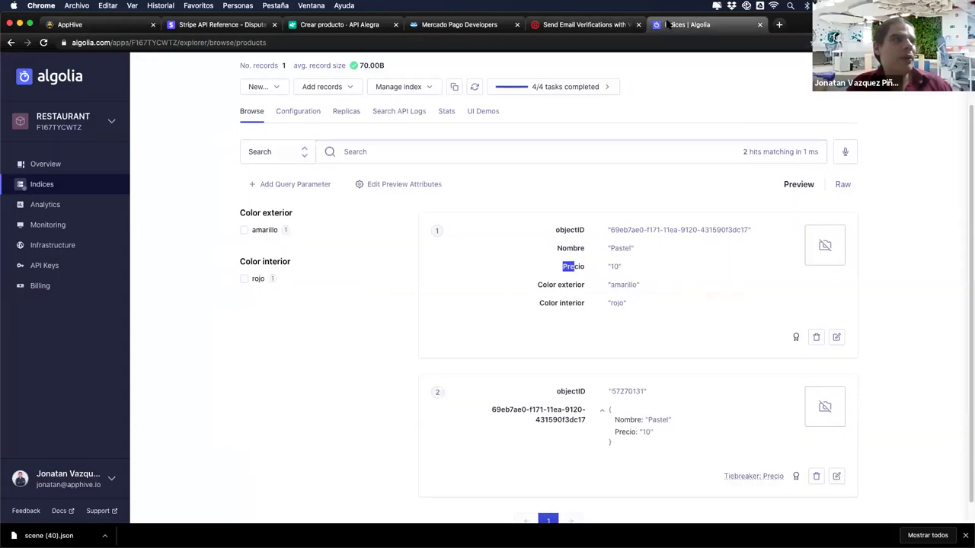
Review the JSON and CSV examples for uploading records to the products index against AppHive's Productos data, and close the upload dialog.
left_click(338, 89)
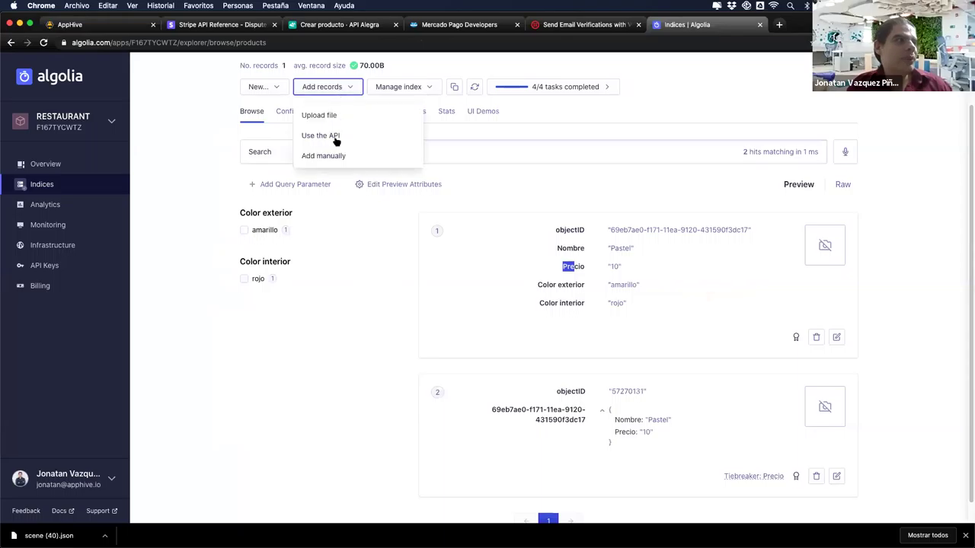
left_click(339, 122)
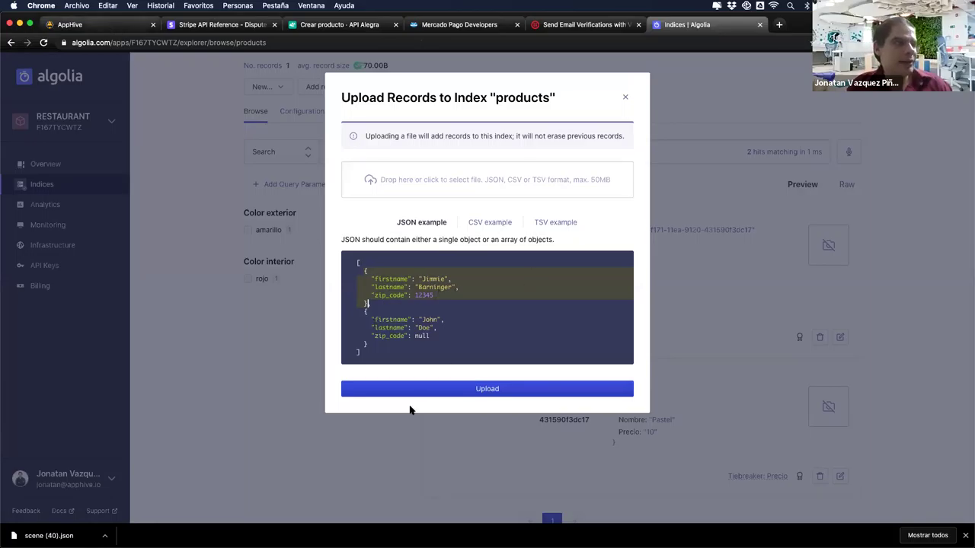
key("super+1")
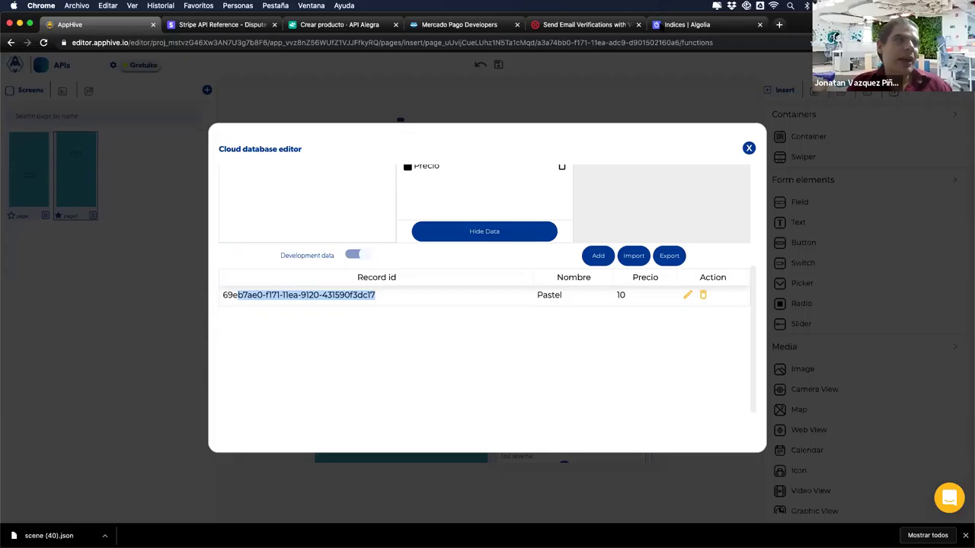
key("super+9")
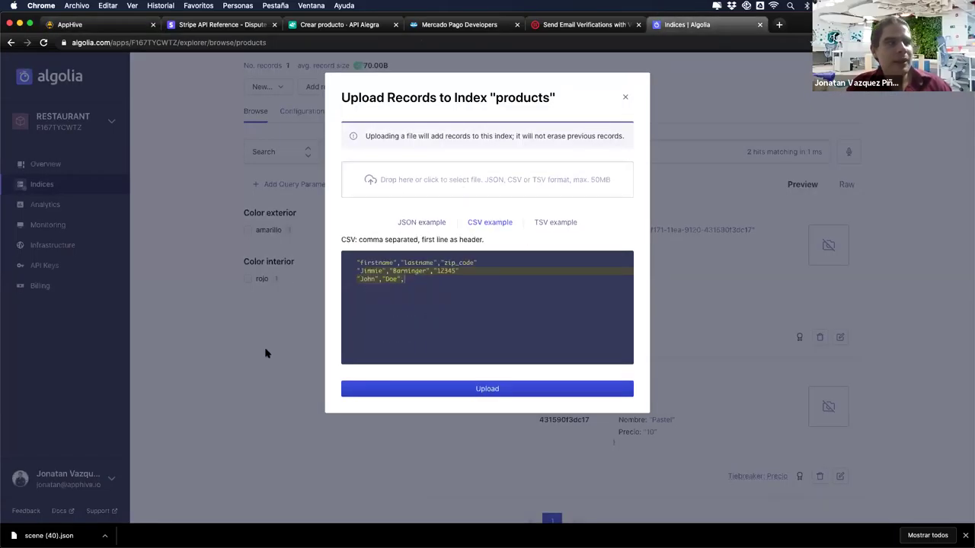
key("Escape")
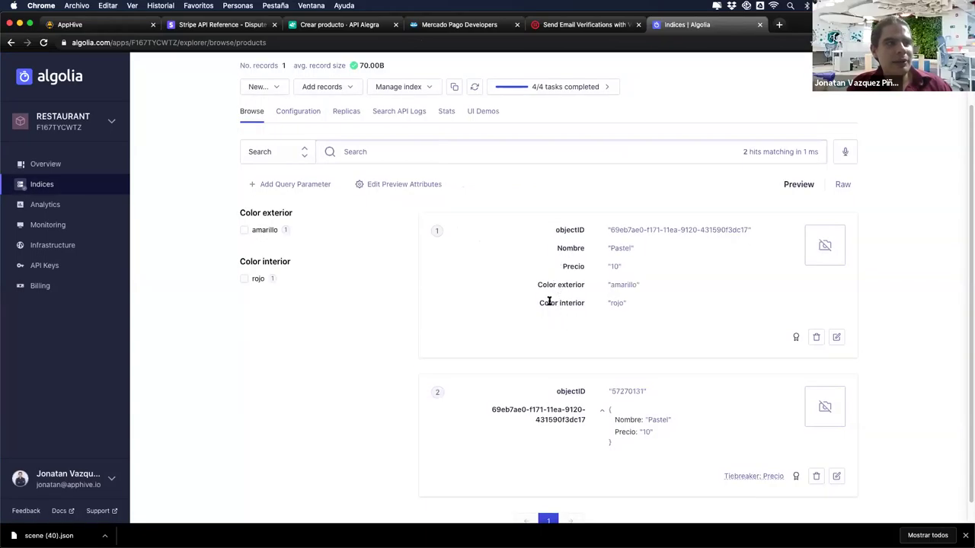
Compare the first Algolia record's objectID with the Record id column of AppHive's Productos data.
double_click(567, 230)
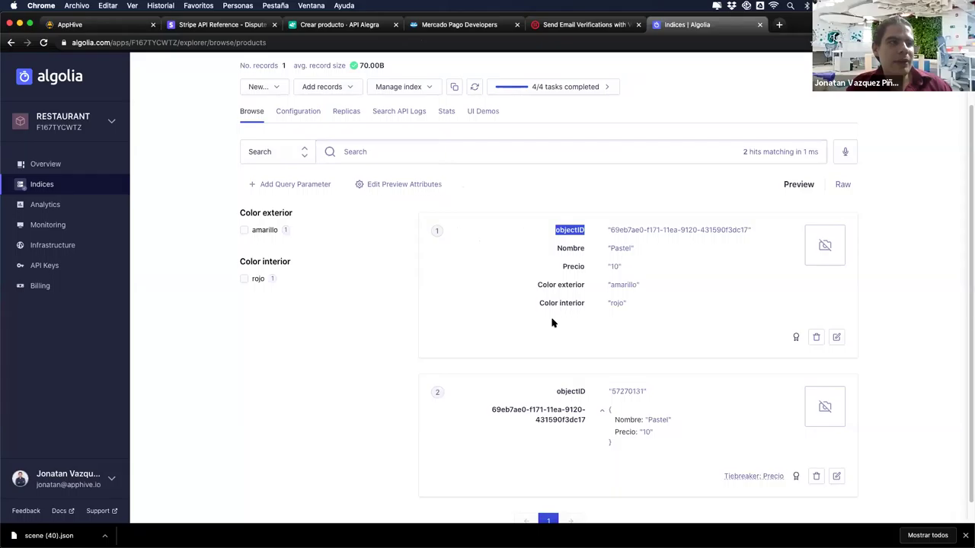
left_click(558, 232)
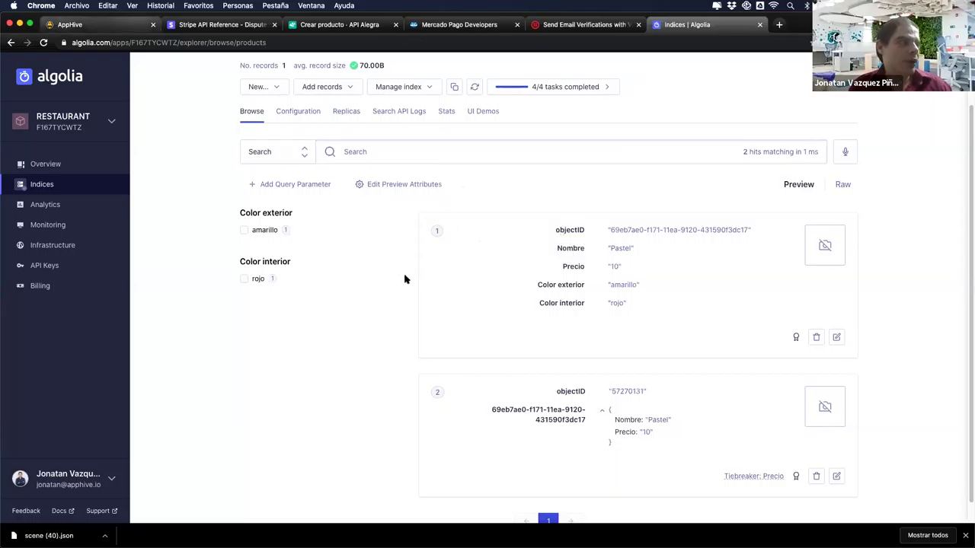
key("super+1")
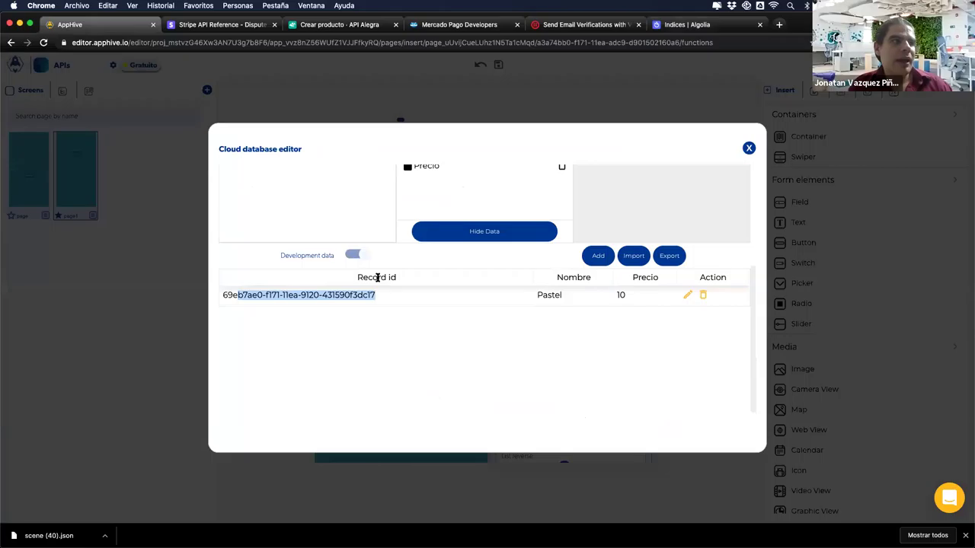
double_click(379, 278)
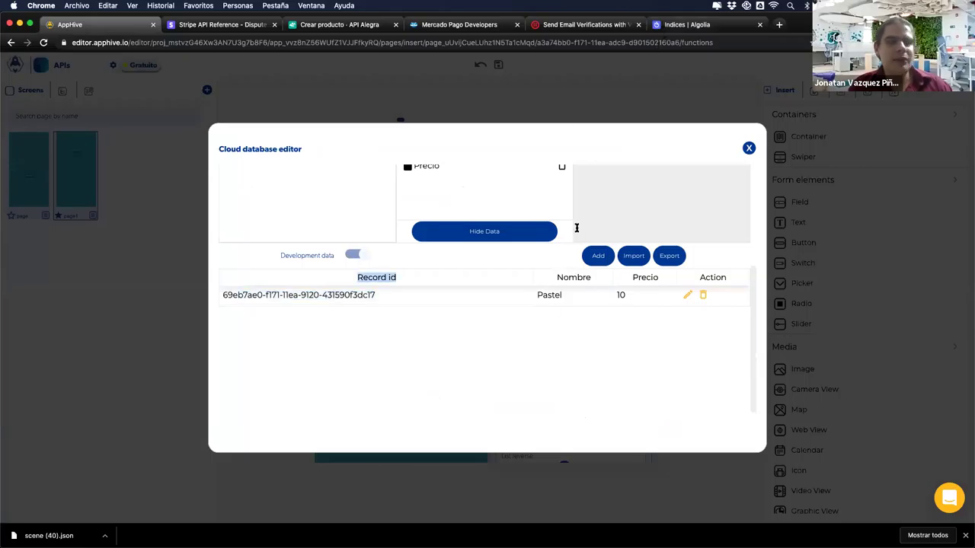
key("ctrl+shift+Tab")
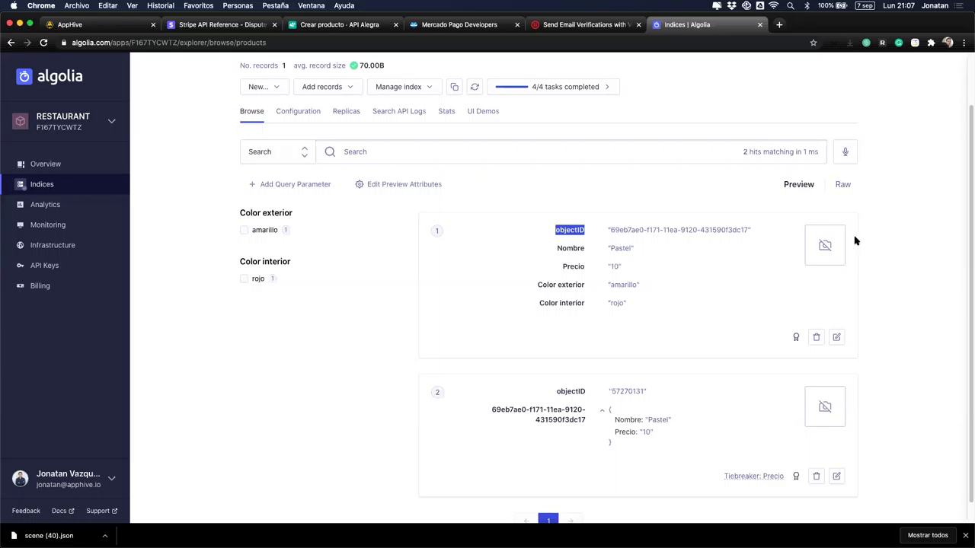
Review all fields of the first Algolia record against the Pastel record in AppHive, and return to the products index.
left_click(760, 282)
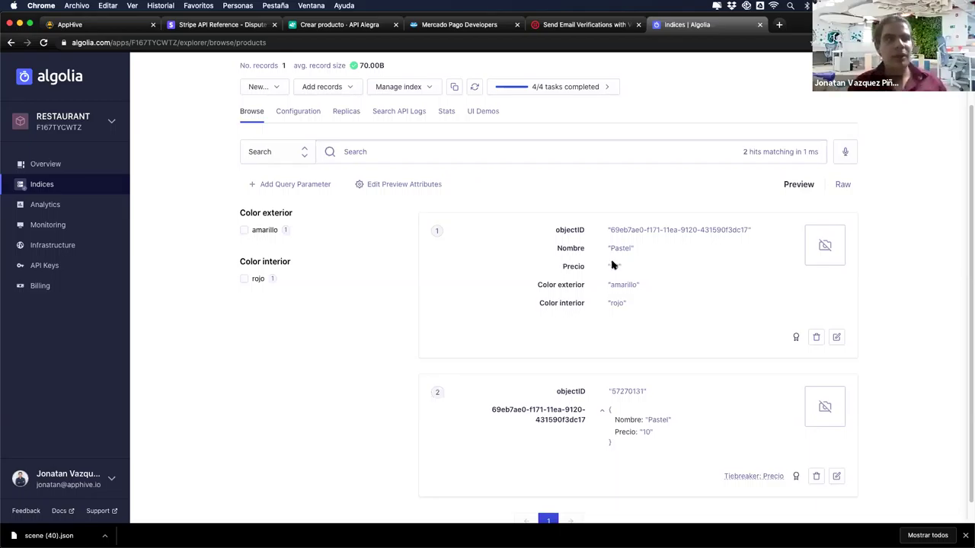
triple_click(651, 326)
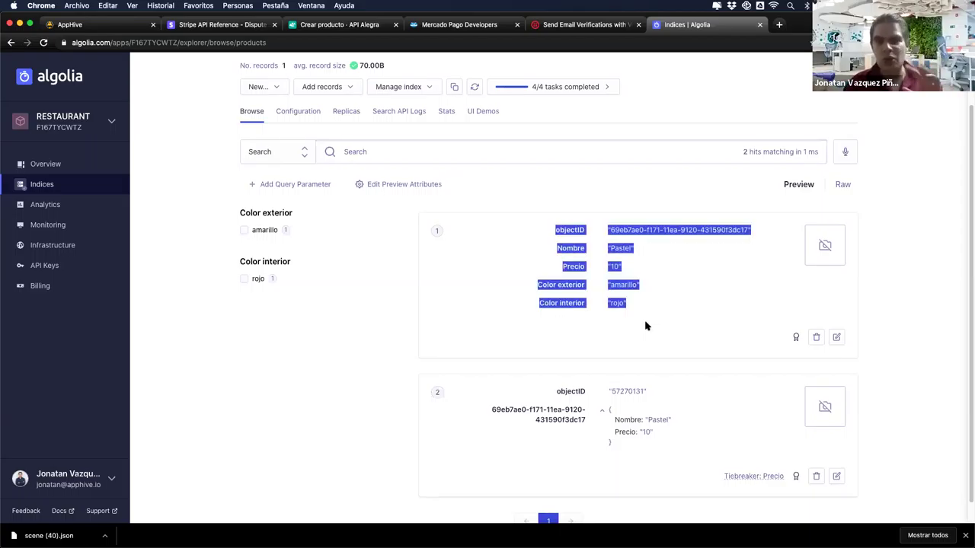
left_click(123, 28)
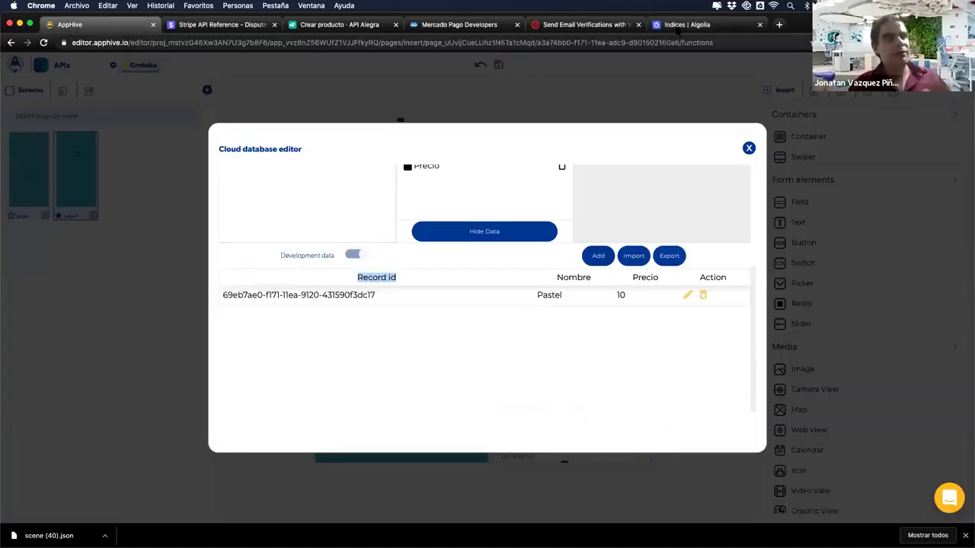
left_click(677, 26)
left_click(587, 122)
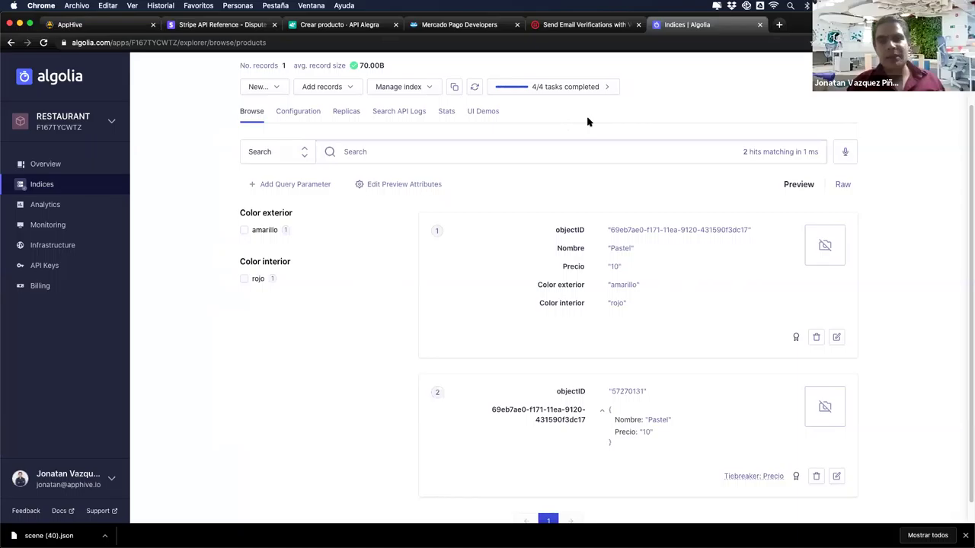